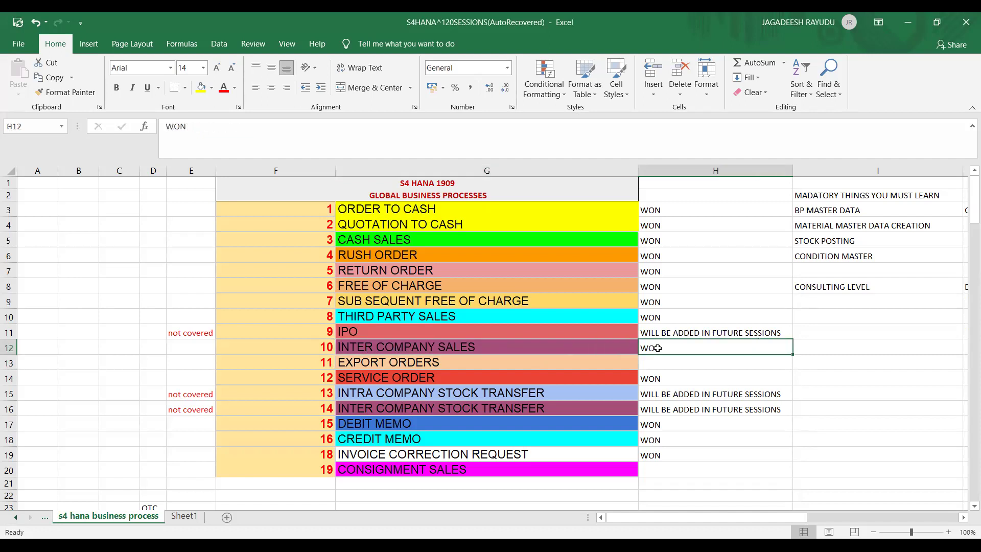
pyautogui.press('Down')
pyautogui.press('Down')
pyautogui.press('Down')
pyautogui.press('Down')
pyautogui.press('Down')
pyautogui.press('Down')
pyautogui.press('Down')
pyautogui.press('Down')
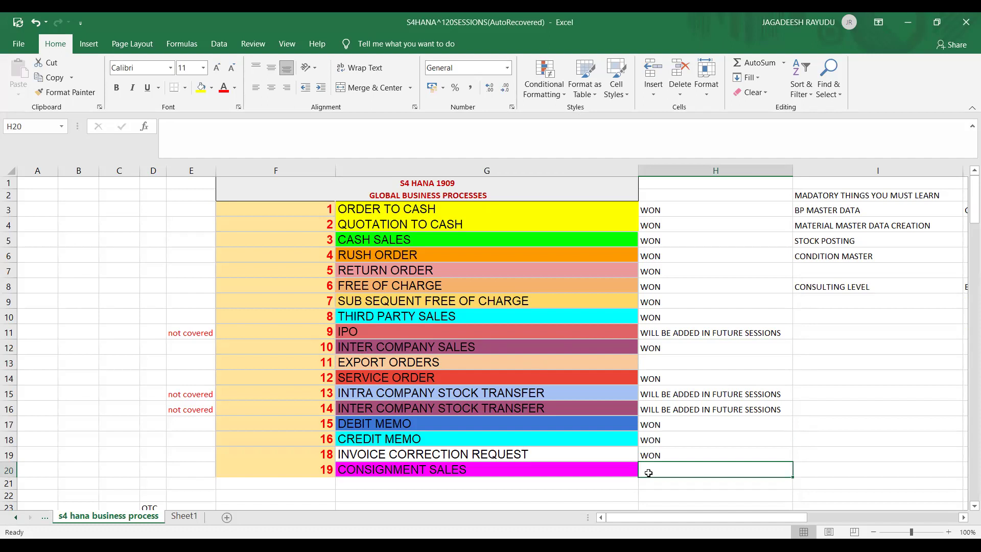
pyautogui.write('WON')
pyautogui.press('BackSpace')
pyautogui.press('BackSpace')
pyautogui.press('BackSpace')
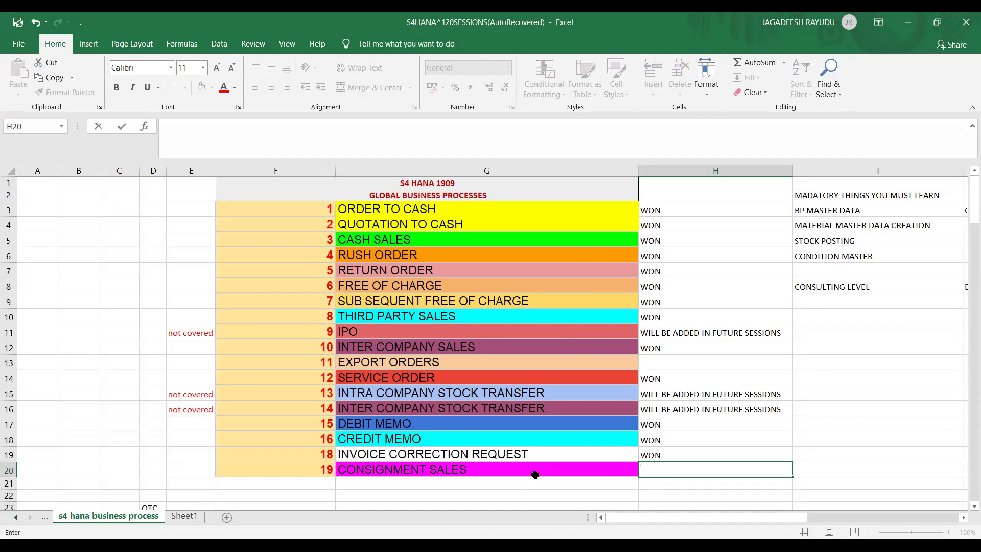
pyautogui.press('Escape')
pyautogui.press('Left')
pyautogui.click(513, 362)
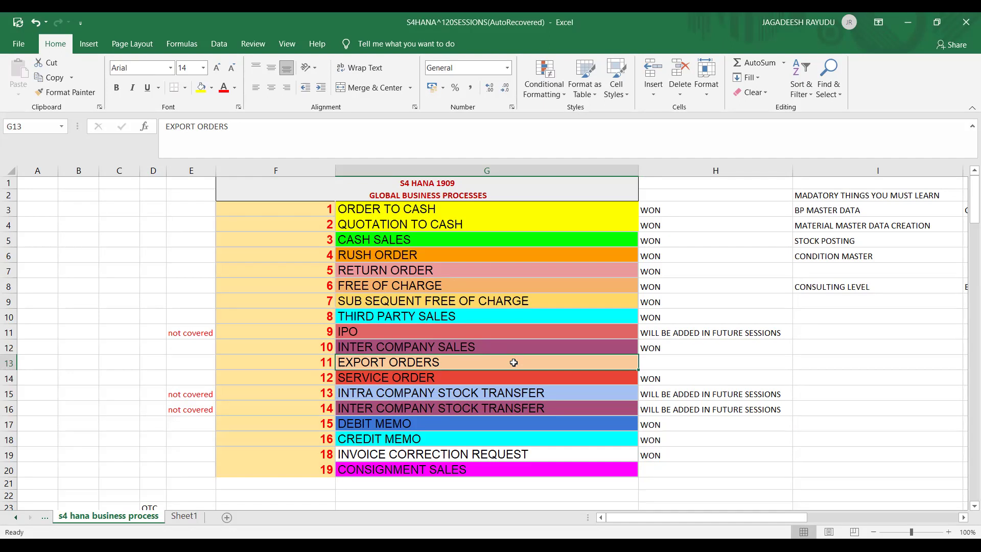
pyautogui.click(657, 361)
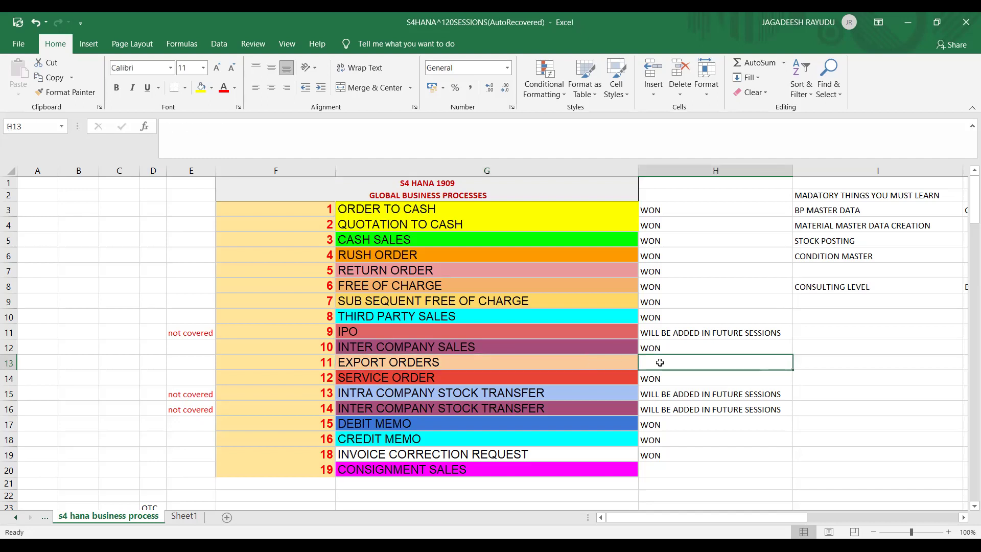
pyautogui.click(587, 364)
pyautogui.click(663, 363)
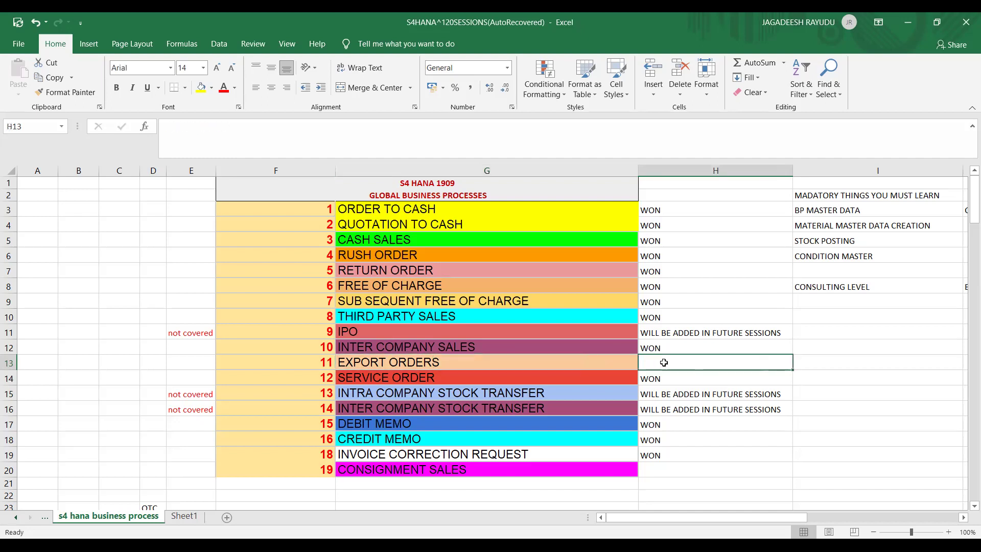
pyautogui.click(551, 363)
pyautogui.click(651, 363)
pyautogui.click(544, 365)
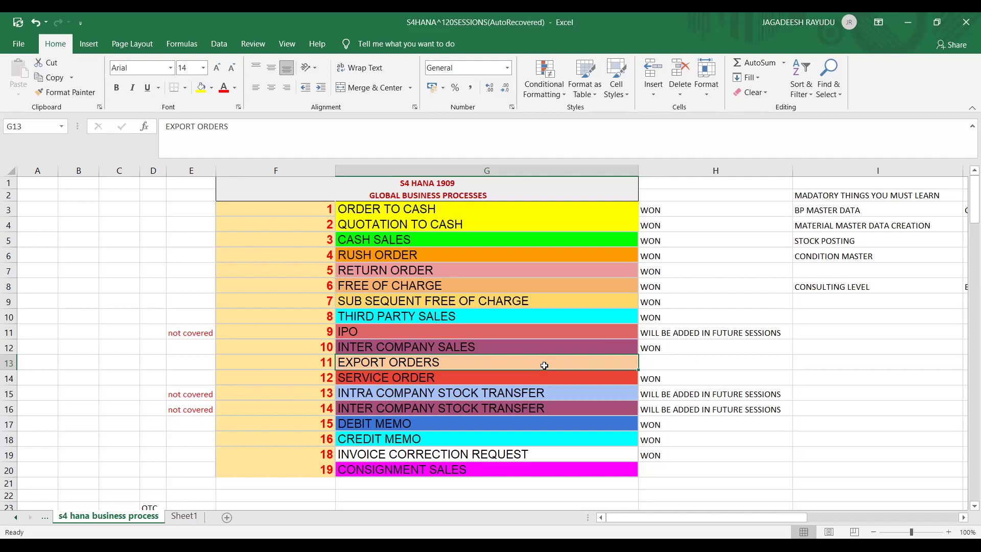
pyautogui.click(658, 370)
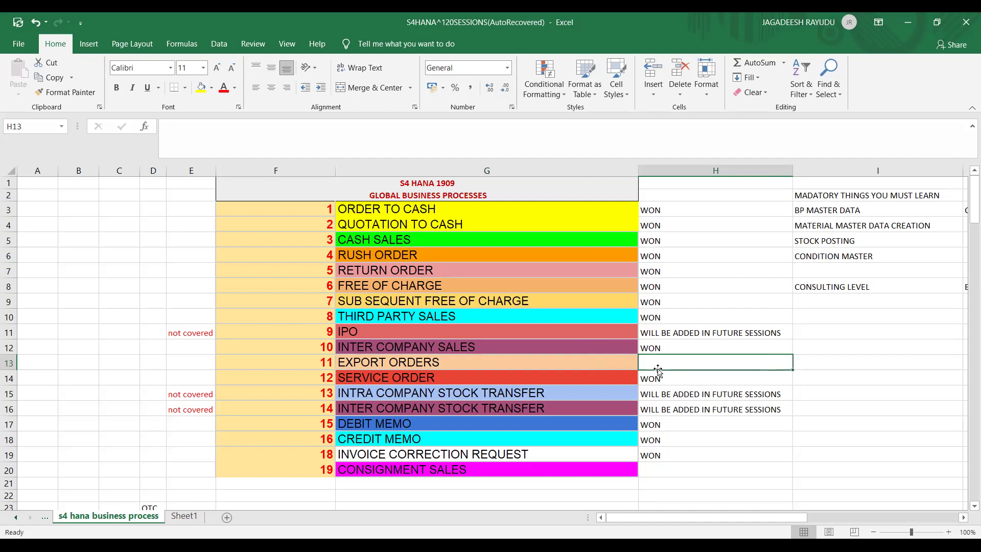
pyautogui.click(471, 366)
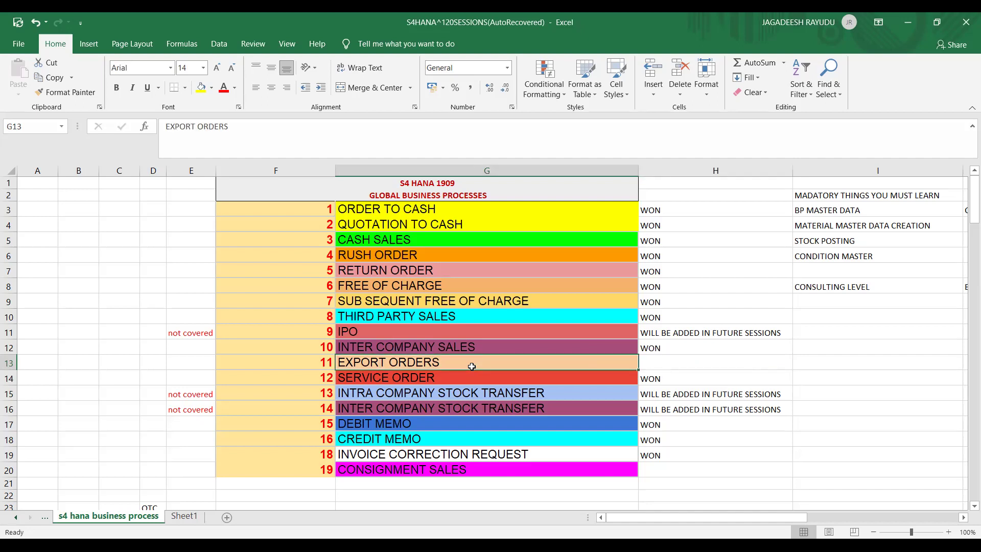
# Enter PENDING as the status of EXPORT ORDERS in cell H13
pyautogui.click(666, 368)
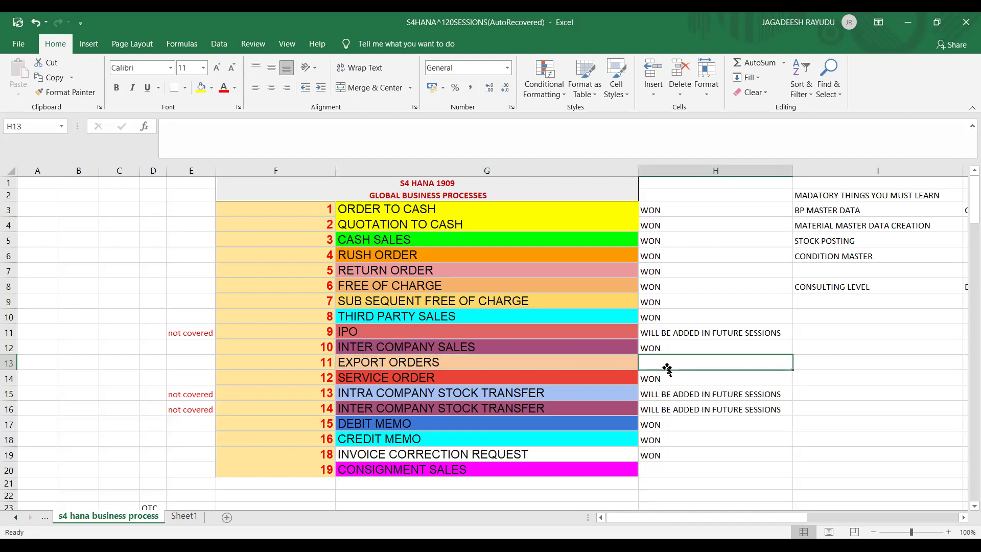
pyautogui.write('P')
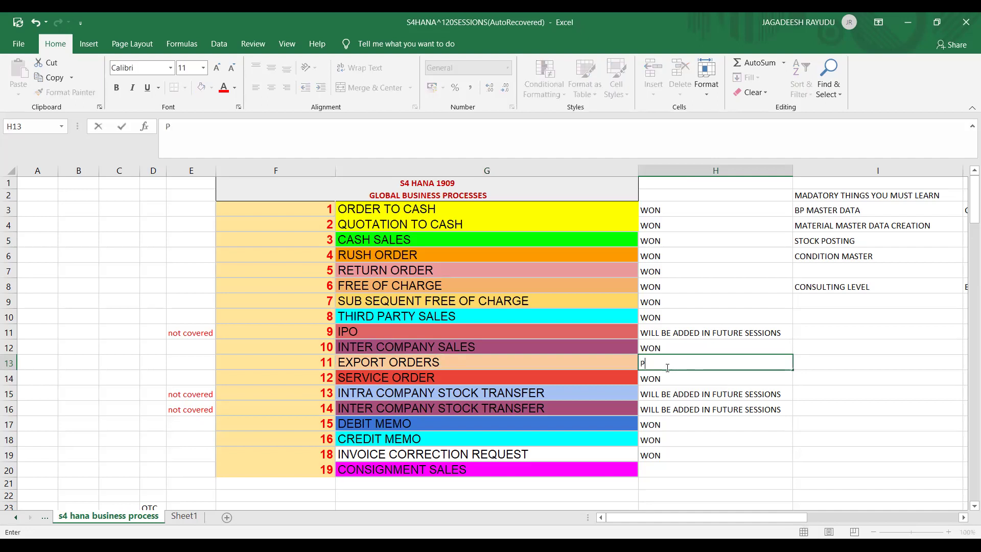
pyautogui.write('ENDING')
pyautogui.press('Return')
# Set the status of EXPORT ORDERS in cell H13 to WON
pyautogui.click(667, 367)
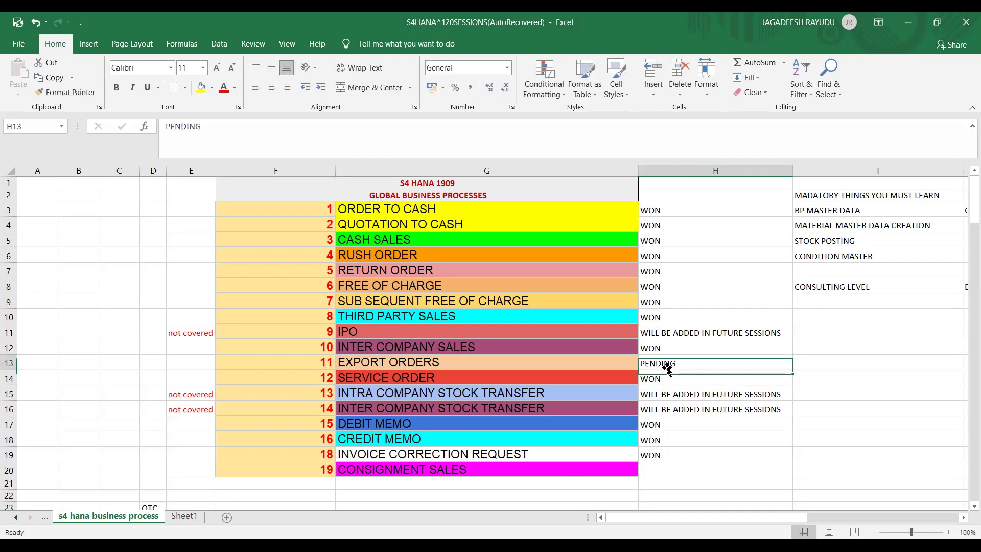
pyautogui.write('WON')
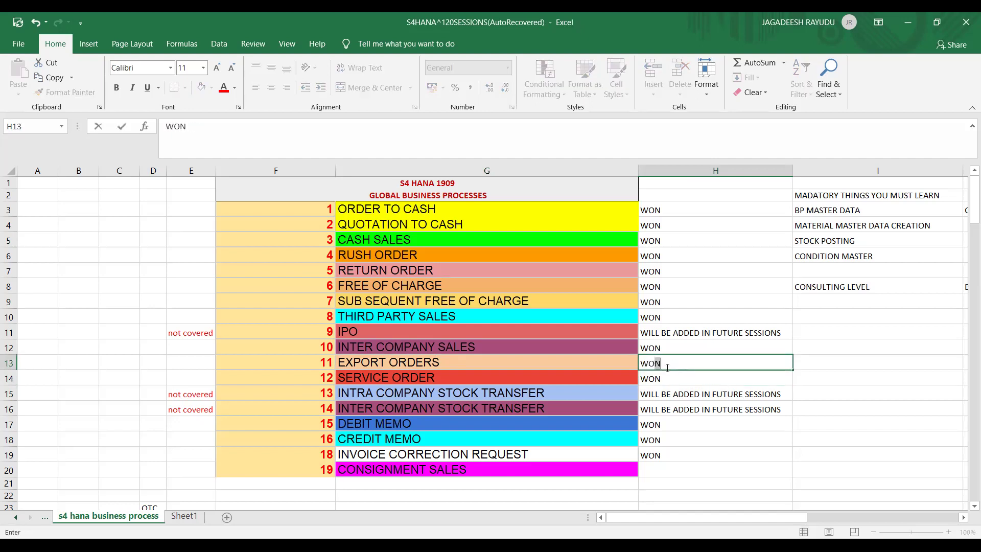
pyautogui.press('Return')
pyautogui.click(667, 367)
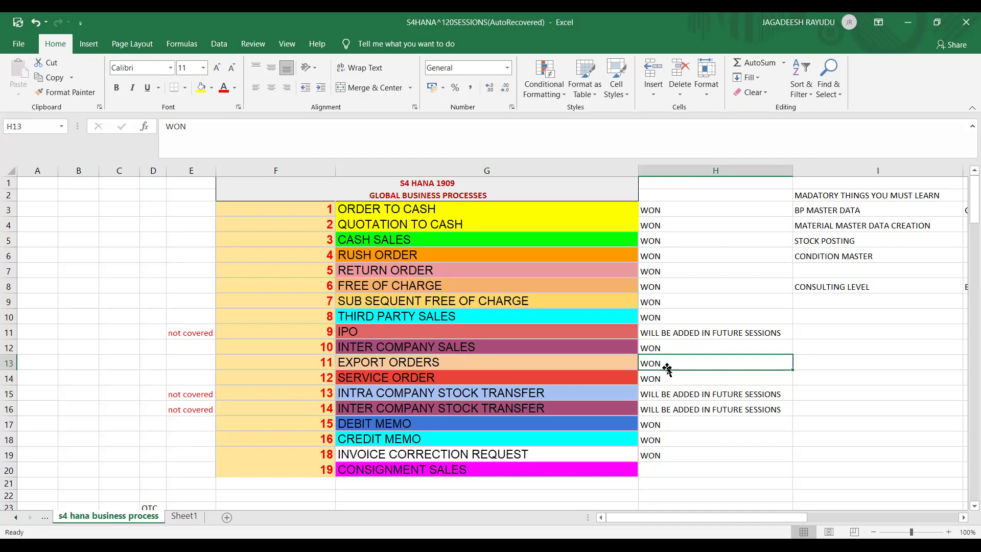
# Review the statuses recorded in column H beside the business processes, down to the CONSIGNMENT SALES row
pyautogui.press('Down')
pyautogui.press('Up')
pyautogui.press('Left')
pyautogui.press('Right')
pyautogui.press('Left')
pyautogui.press('Right')
pyautogui.press('Left')
pyautogui.press('Right')
pyautogui.press('Up')
pyautogui.press('Up')
pyautogui.press('Down')
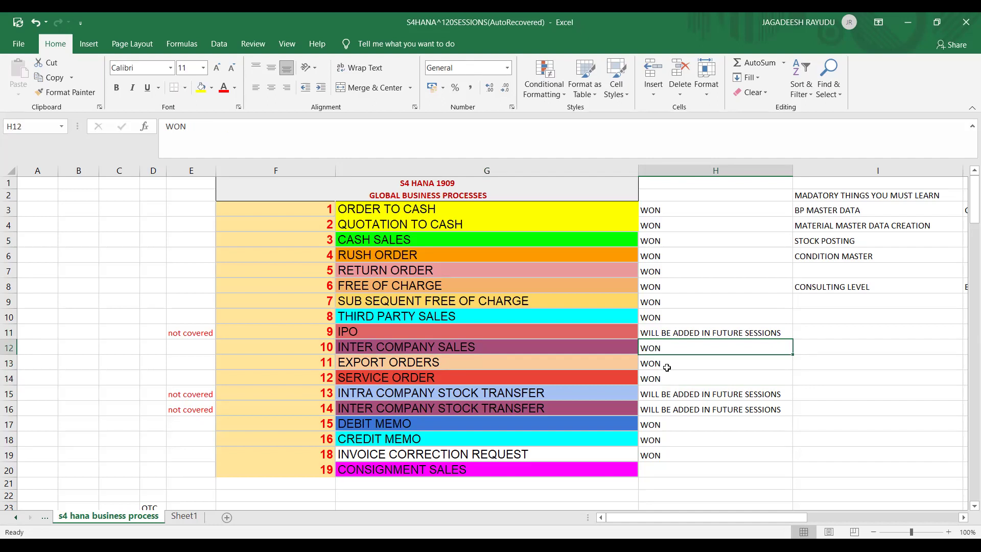
pyautogui.press('Left')
pyautogui.press('Right')
pyautogui.press('Left')
pyautogui.press('Right')
pyautogui.press('Up')
pyautogui.press('Up')
pyautogui.press('Up')
pyautogui.press('Up')
pyautogui.press('Up')
pyautogui.press('Down')
pyautogui.press('Down')
pyautogui.press('Down')
pyautogui.press('Down')
pyautogui.press('Down')
pyautogui.press('Right')
pyautogui.press('Left')
pyautogui.press('Left')
pyautogui.press('Down')
pyautogui.press('Right')
pyautogui.press('Down')
pyautogui.press('Down')
pyautogui.press('Down')
pyautogui.press('Down')
pyautogui.press('Down')
pyautogui.press('Down')
pyautogui.press('Down')
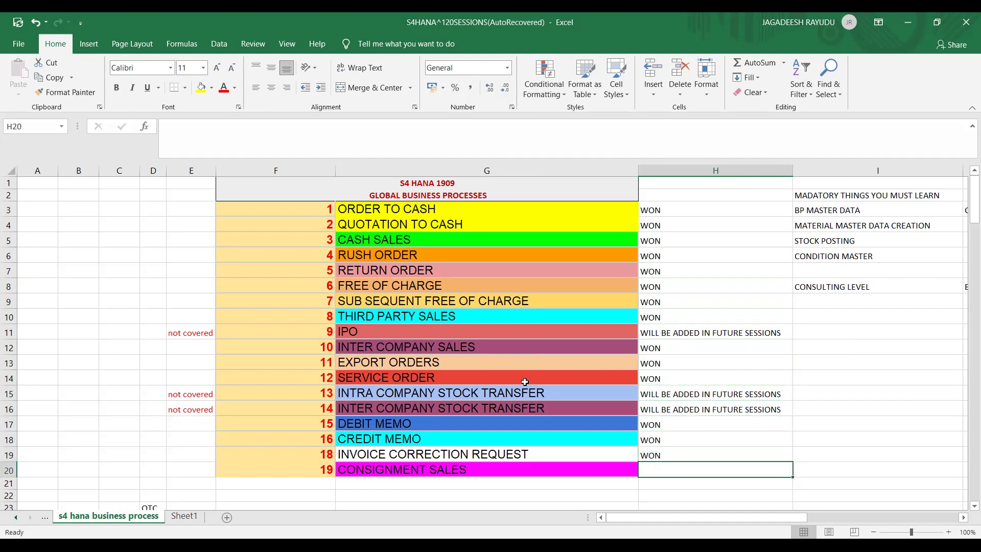
pyautogui.click(407, 365)
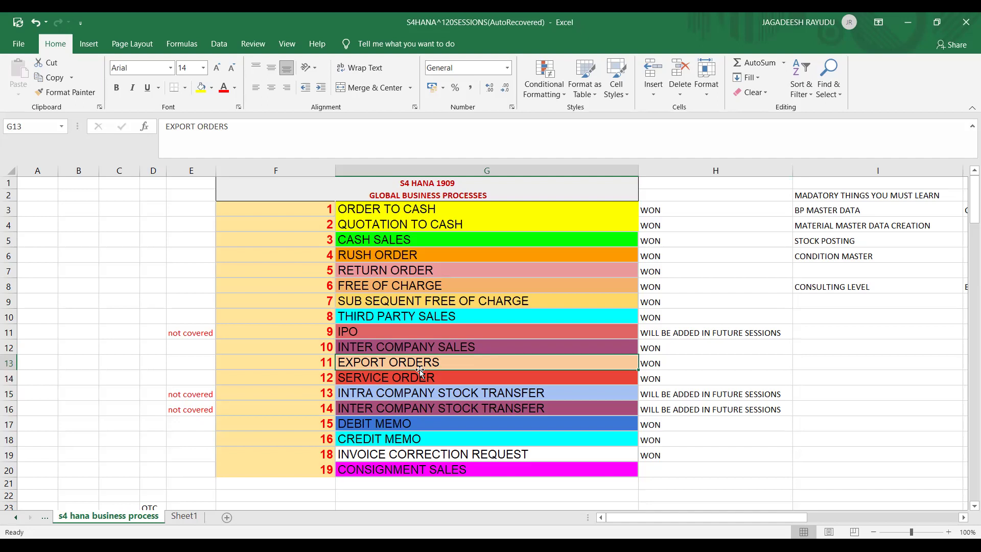
pyautogui.press('Down')
pyautogui.press('Up')
pyautogui.press('Right')
pyautogui.press('Left')
pyautogui.press('Right')
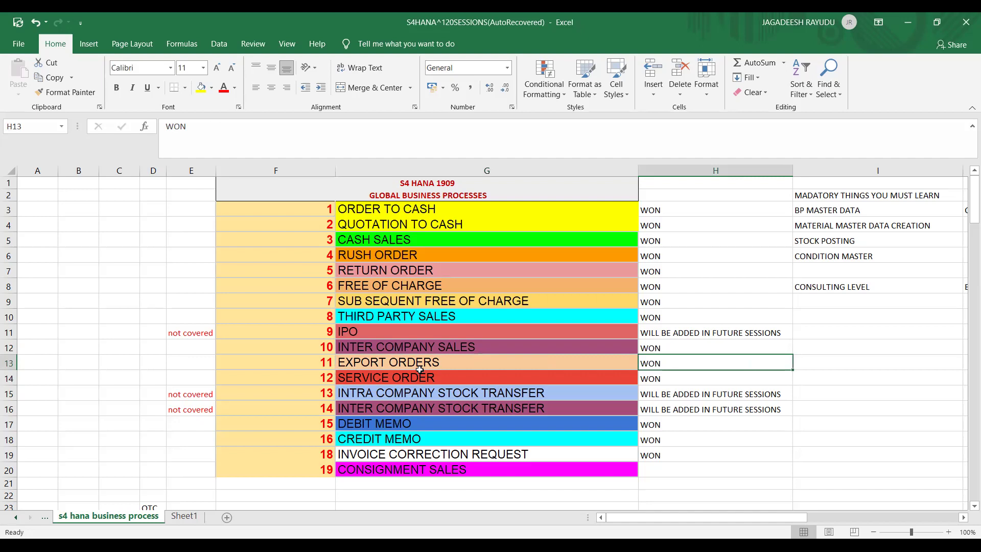
pyautogui.press('Left')
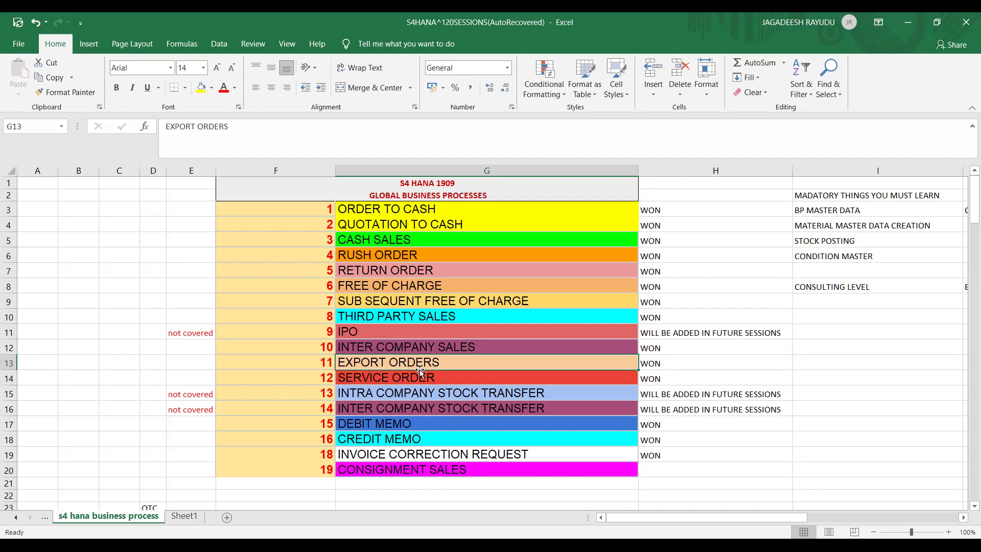
pyautogui.press('Left')
pyautogui.press('Right')
pyautogui.press('Right')
pyautogui.press('Left')
pyautogui.press('Right')
pyautogui.press('Left')
pyautogui.press('Right')
pyautogui.press('Left')
pyautogui.press('Right')
pyautogui.press('Left')
pyautogui.press('Right')
pyautogui.press('Left')
pyautogui.press('Right')
pyautogui.press('Left')
pyautogui.press('Right')
pyautogui.press('Left')
pyautogui.press('Right')
pyautogui.press('Left')
# Examine the rows below EXPORT ORDERS through the CONSIGNMENT SALES entry that ends the process list
pyautogui.press('Down')
pyautogui.press('Down')
pyautogui.press('Down')
pyautogui.press('Down')
pyautogui.press('Down')
pyautogui.press('Down')
pyautogui.press('Down')
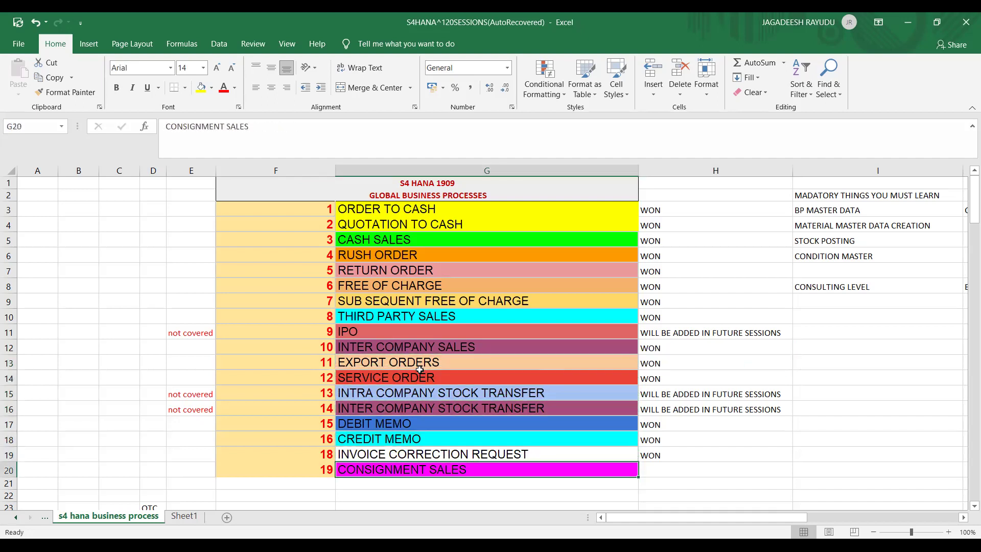
pyautogui.press('Right')
pyautogui.press('Left')
# Open Sheet1 and go to the heading of the consignment process overview in row 5
pyautogui.click(178, 517)
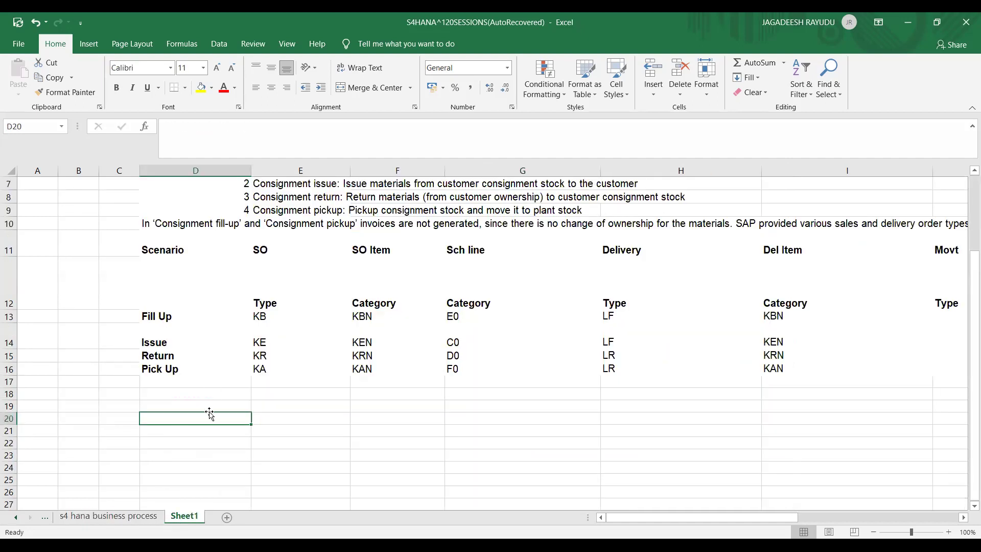
pyautogui.press('Up')
pyautogui.press('Up')
pyautogui.press('Up')
pyautogui.press('Up')
pyautogui.press('Up')
pyautogui.press('Up')
pyautogui.press('Up')
pyautogui.press('Up')
pyautogui.press('Up')
pyautogui.press('Up')
pyautogui.press('Up')
pyautogui.press('Up')
pyautogui.press('Up')
pyautogui.press('Up')
pyautogui.press('Up')
pyautogui.press('Up')
pyautogui.press('Up')
pyautogui.press('Up')
pyautogui.press('Up')
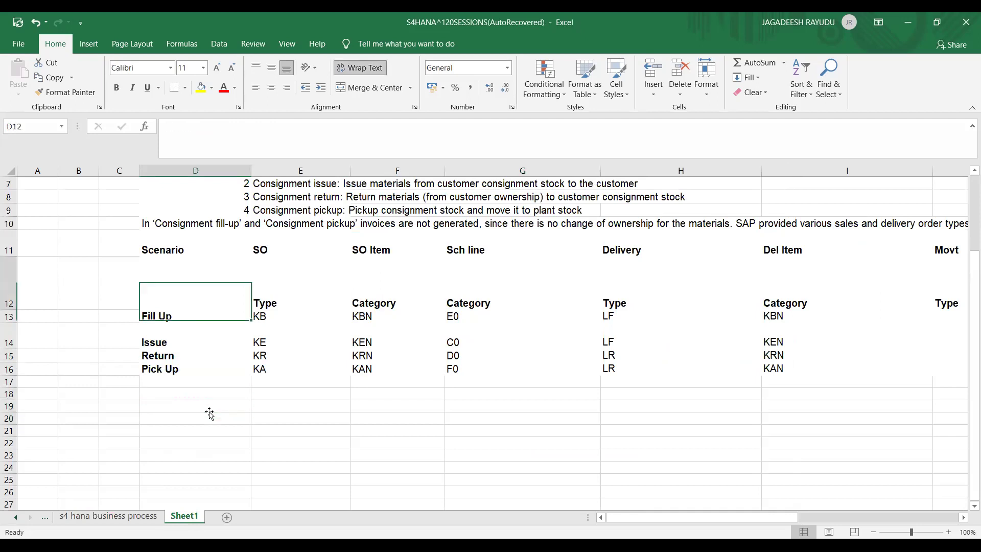
pyautogui.press('Down')
pyautogui.press('Down')
pyautogui.press('Down')
pyautogui.press('Down')
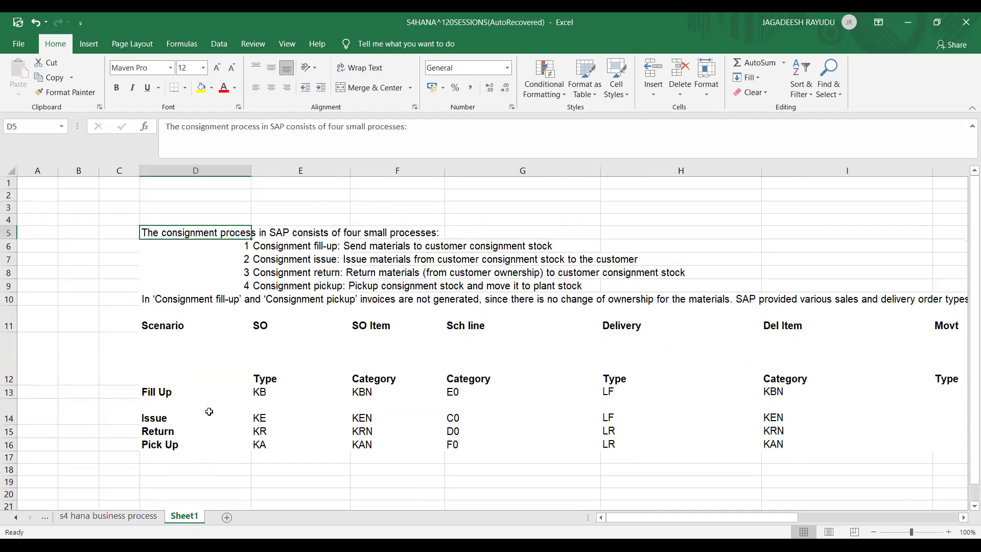
pyautogui.press('Right')
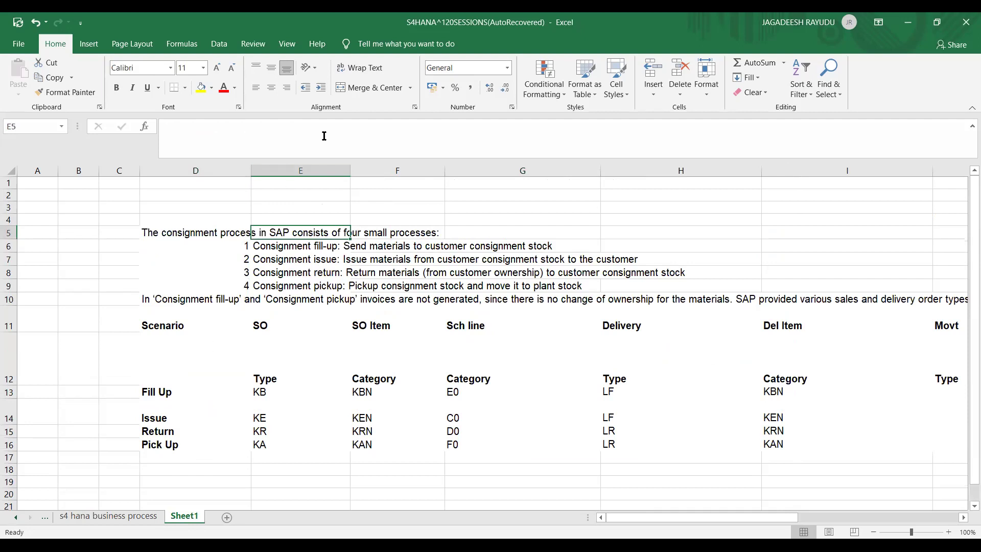
pyautogui.hotkey('alt', 'Tab')
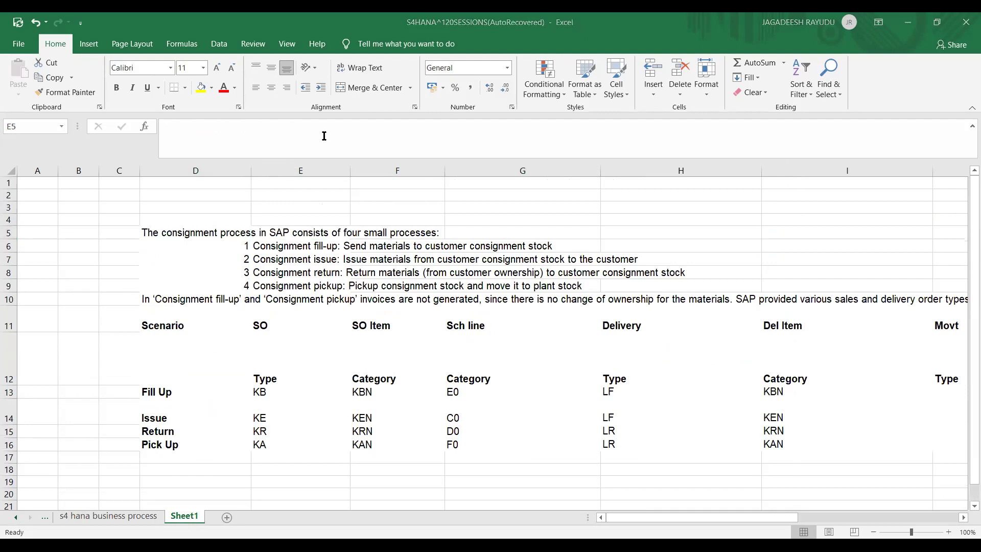
# Read through the consignment fill-up, issue, return and pickup descriptions and the invoice note in row 10
pyautogui.click(279, 247)
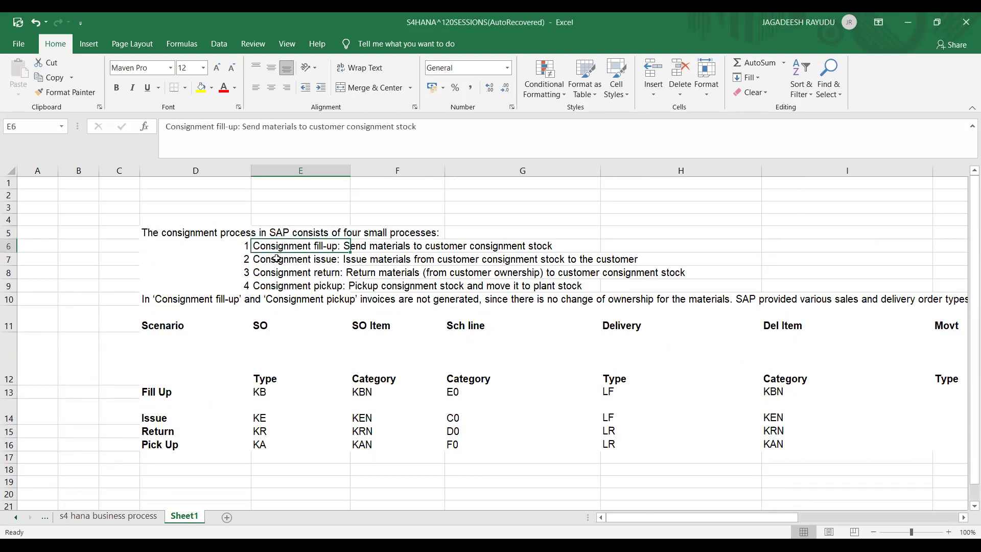
pyautogui.click(277, 259)
pyautogui.click(279, 272)
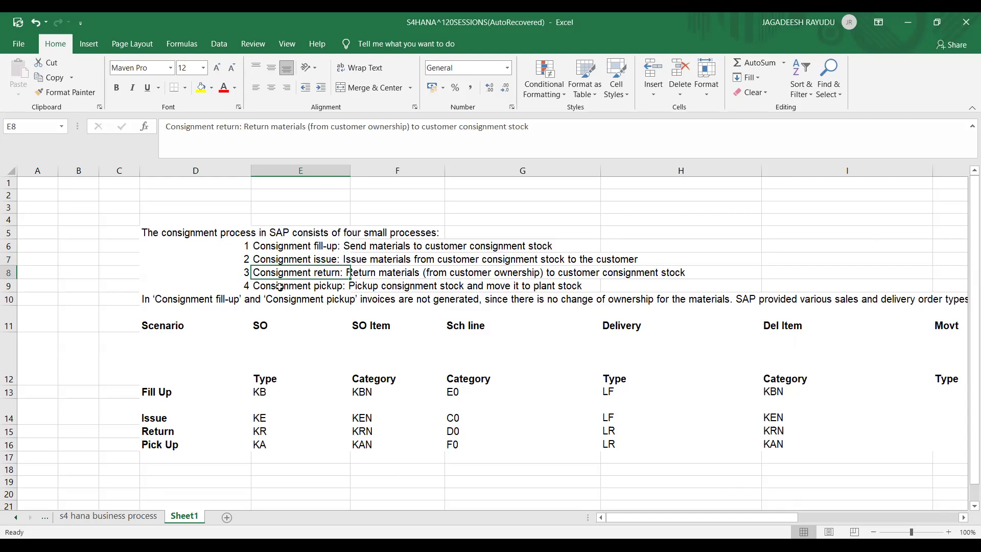
pyautogui.click(280, 286)
pyautogui.press('Down')
pyautogui.press('Down')
pyautogui.press('Down')
pyautogui.press('Down')
pyautogui.press('Down')
pyautogui.press('Down')
pyautogui.press('Down')
pyautogui.press('Down')
pyautogui.press('Down')
pyautogui.press('Down')
pyautogui.press('Down')
pyautogui.press('Down')
pyautogui.press('Down')
pyautogui.press('Down')
pyautogui.press('Down')
pyautogui.press('Down')
pyautogui.press('Down')
pyautogui.press('Down')
pyautogui.press('Down')
pyautogui.press('Down')
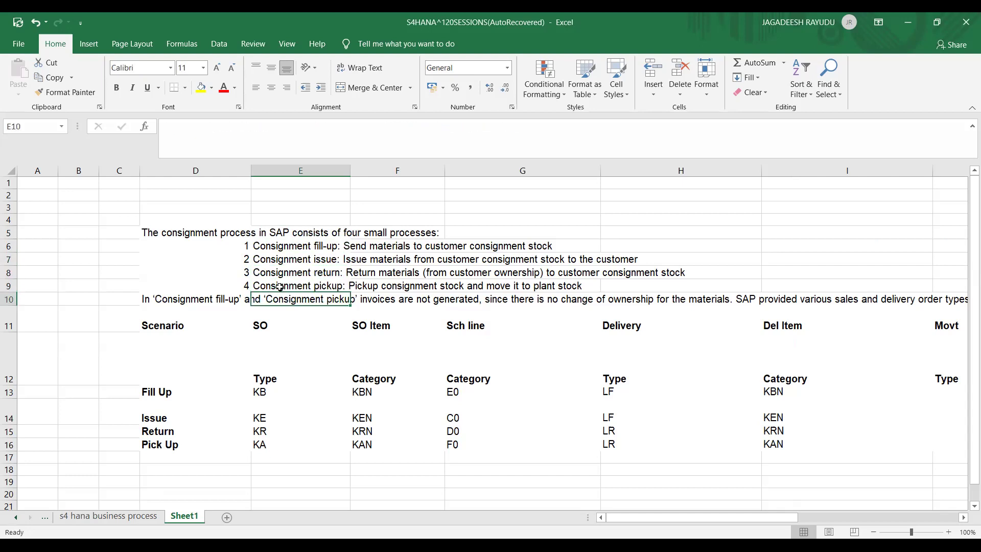
# Enter the codes ZZ1, ZLF and ZF2 in cells D20, E20 and F20 below the consignment scenario table
pyautogui.press('Left')
pyautogui.press('Up')
pyautogui.press('Up')
pyautogui.press('Up')
pyautogui.press('Up')
pyautogui.press('Up')
pyautogui.press('Up')
pyautogui.press('Up')
pyautogui.press('Up')
pyautogui.press('Up')
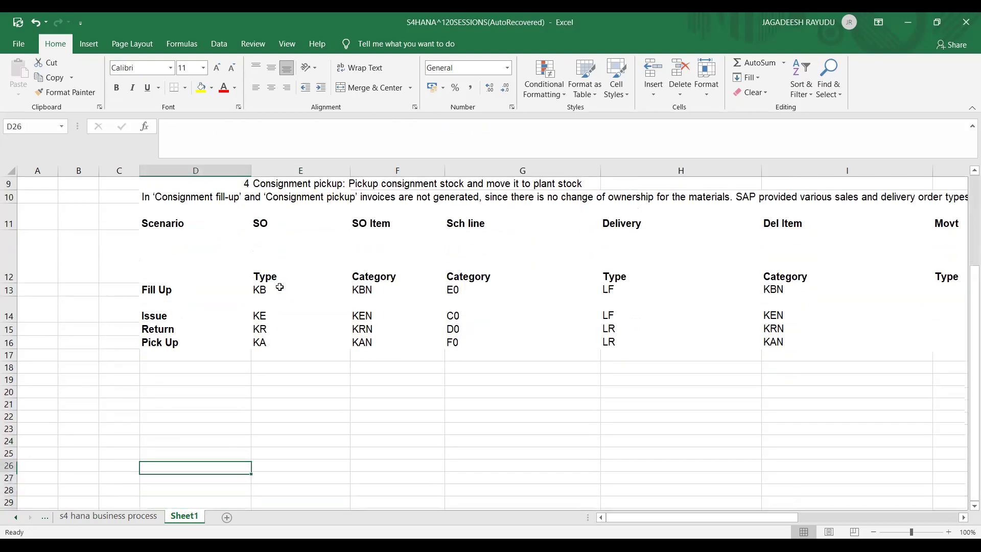
pyautogui.write('ZZ')
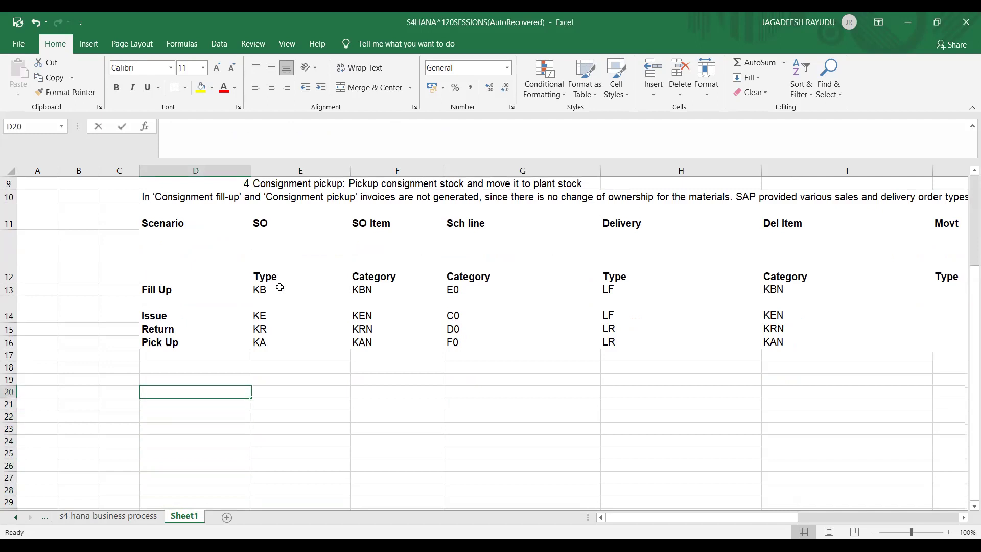
pyautogui.write('1')
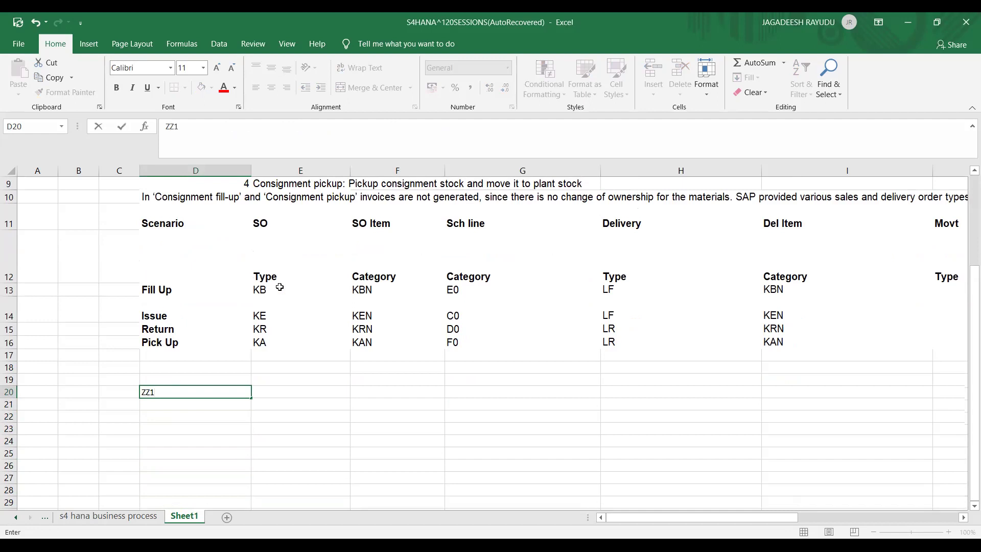
pyautogui.press('Tab')
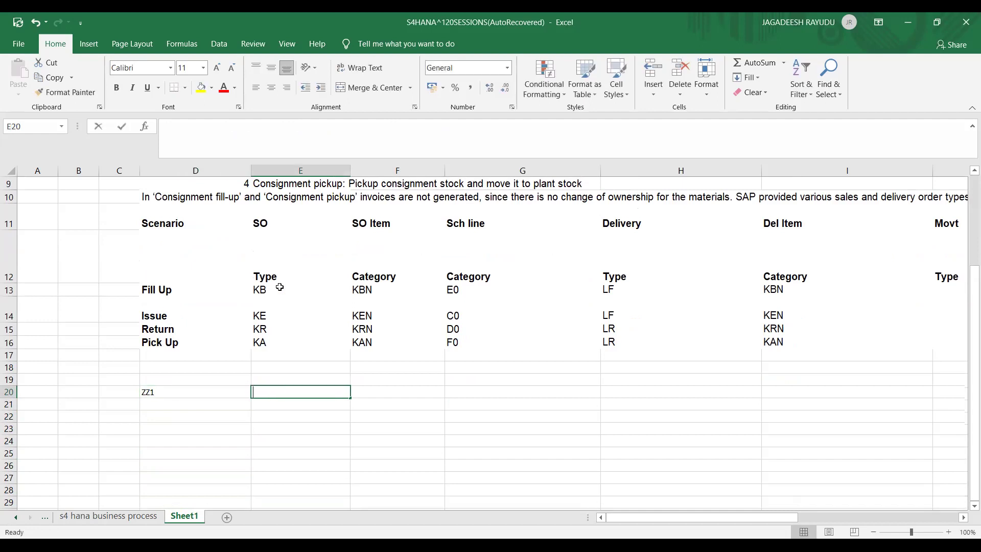
pyautogui.write('ZLF')
pyautogui.press('Tab')
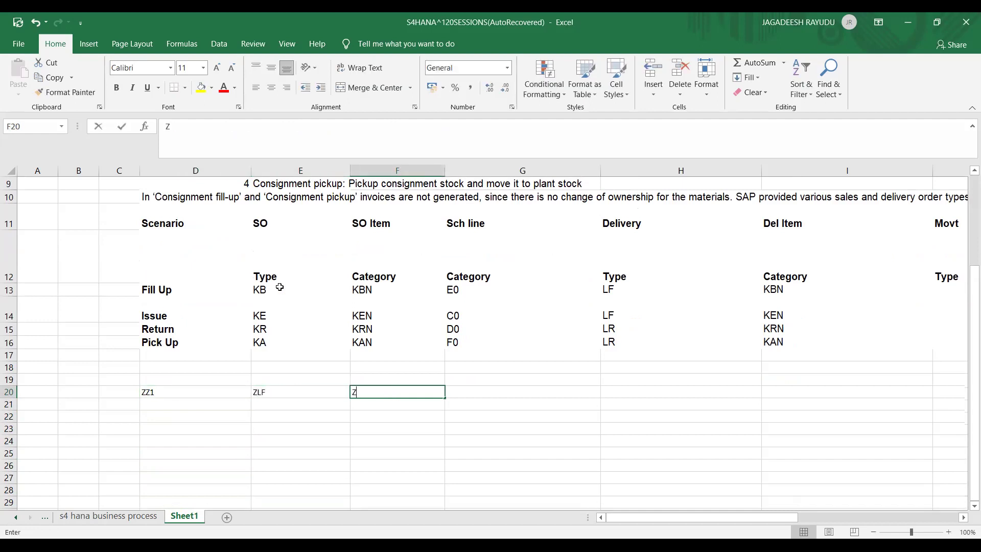
pyautogui.write('ZF2')
pyautogui.press('Return')
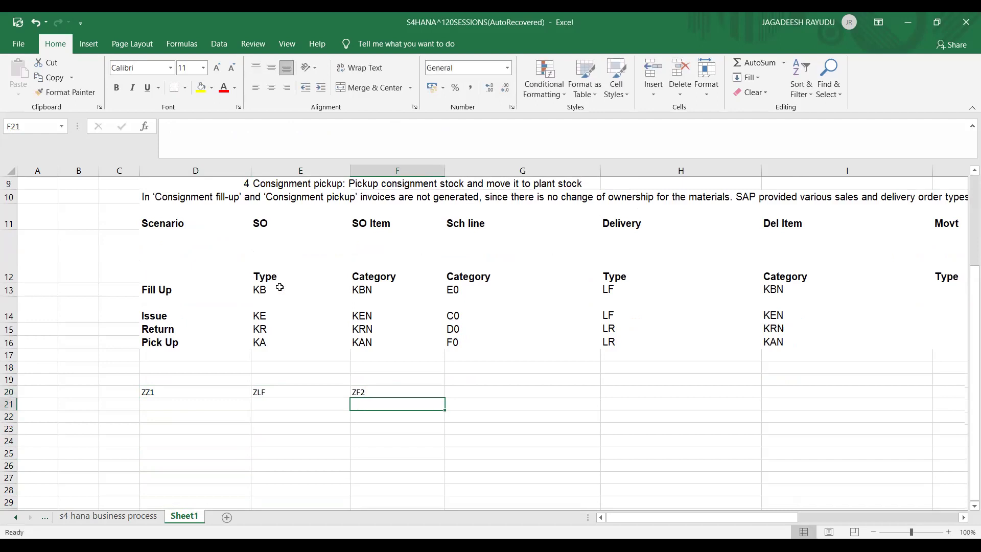
# Enter COMPANY in cell D24 and GERMANY directly below it in D25
pyautogui.press('Left')
pyautogui.press('Left')
pyautogui.press('Left')
pyautogui.press('Up')
pyautogui.press('Down')
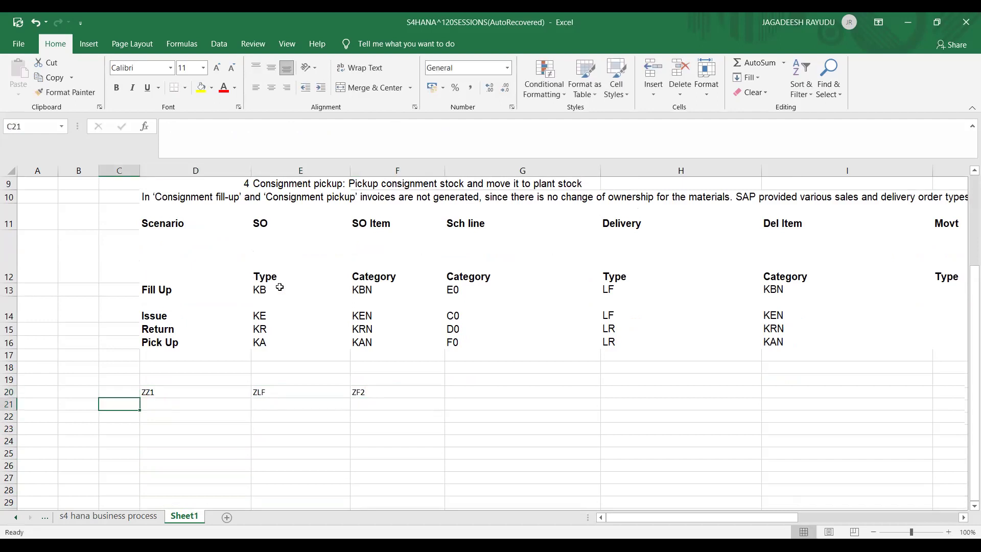
pyautogui.press('Up')
pyautogui.press('Down')
pyautogui.press('Down')
pyautogui.press('Down')
pyautogui.press('Down')
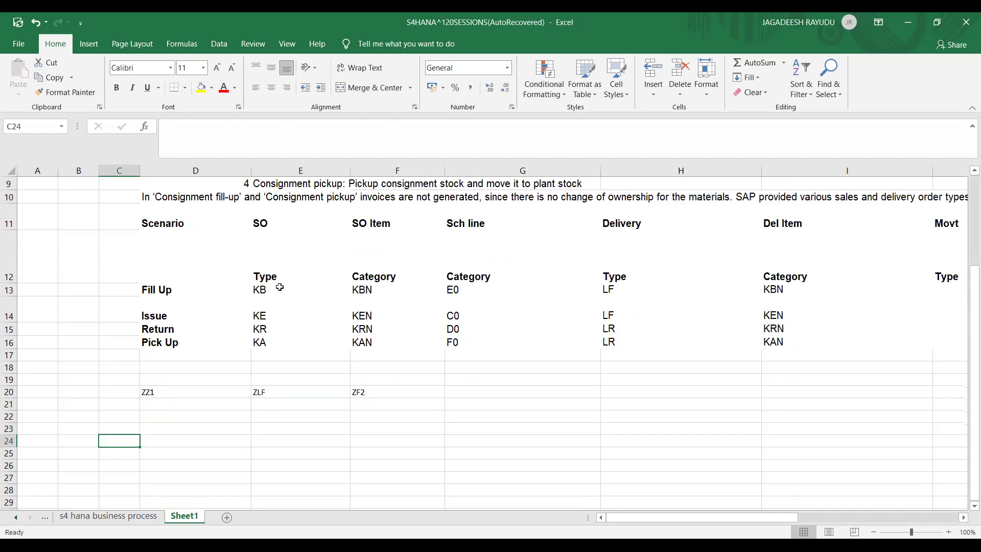
pyautogui.press('Right')
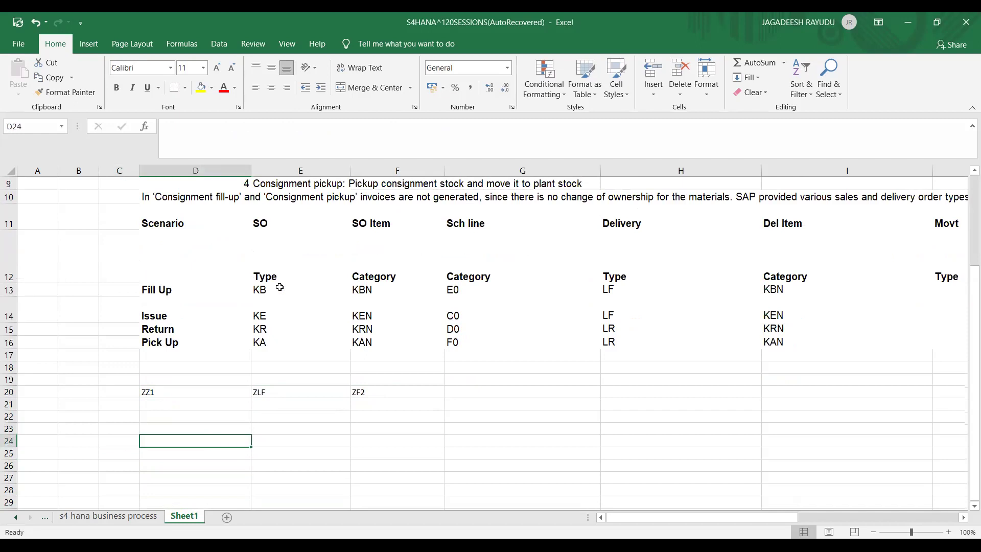
pyautogui.write('COMPANY')
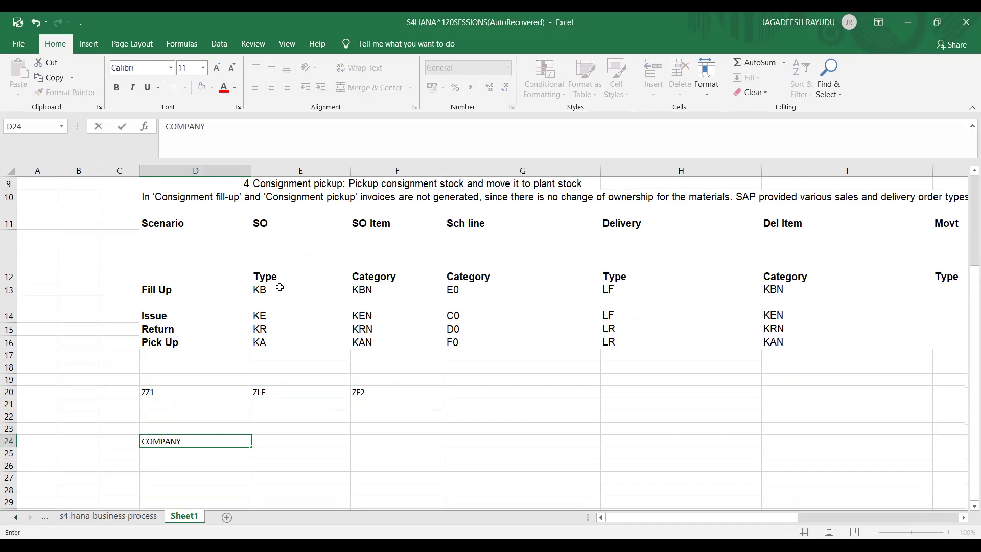
pyautogui.hotkey('ctrl', 'Return')
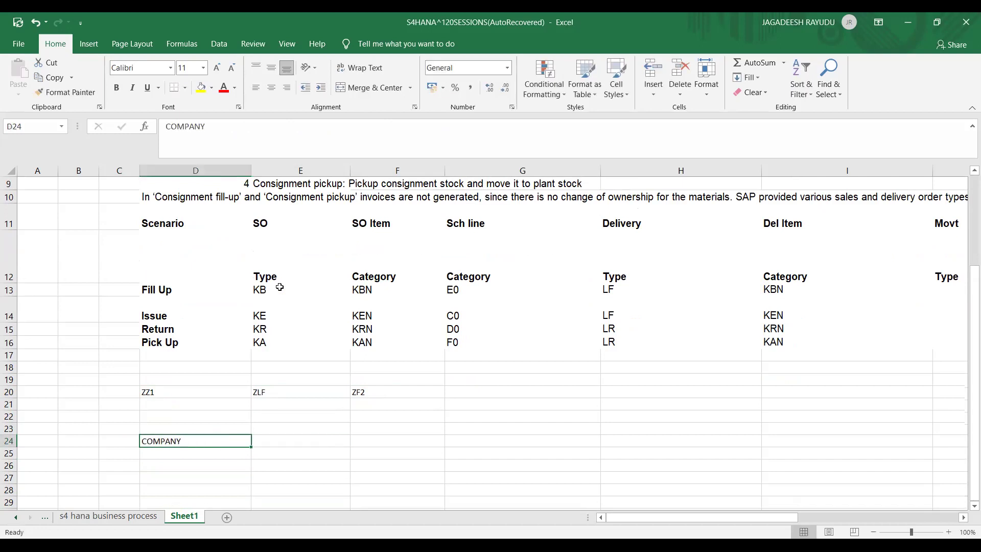
pyautogui.press('Down')
pyautogui.write('GER')
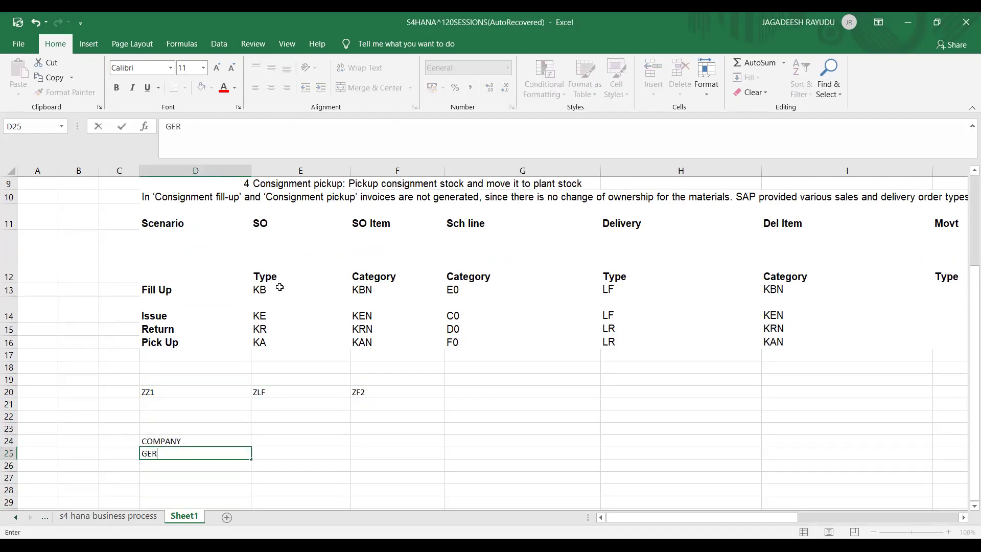
pyautogui.write('MANY')
pyautogui.press('Up')
# Enter INDIA in cell B25, two columns before the GERMANY entry
pyautogui.press('Down')
pyautogui.press('Right')
pyautogui.press('Left')
pyautogui.press('Left')
pyautogui.press('Left')
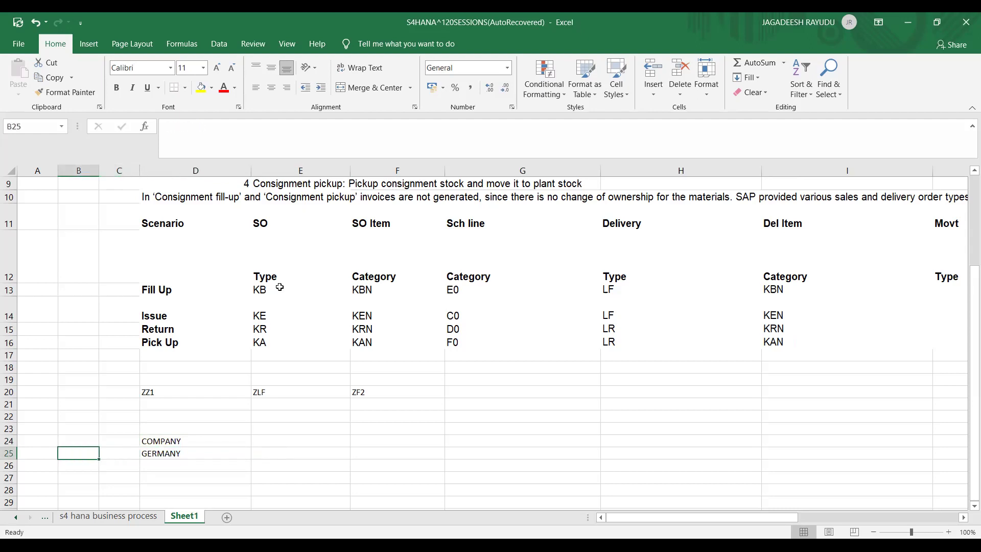
pyautogui.write('INDIA')
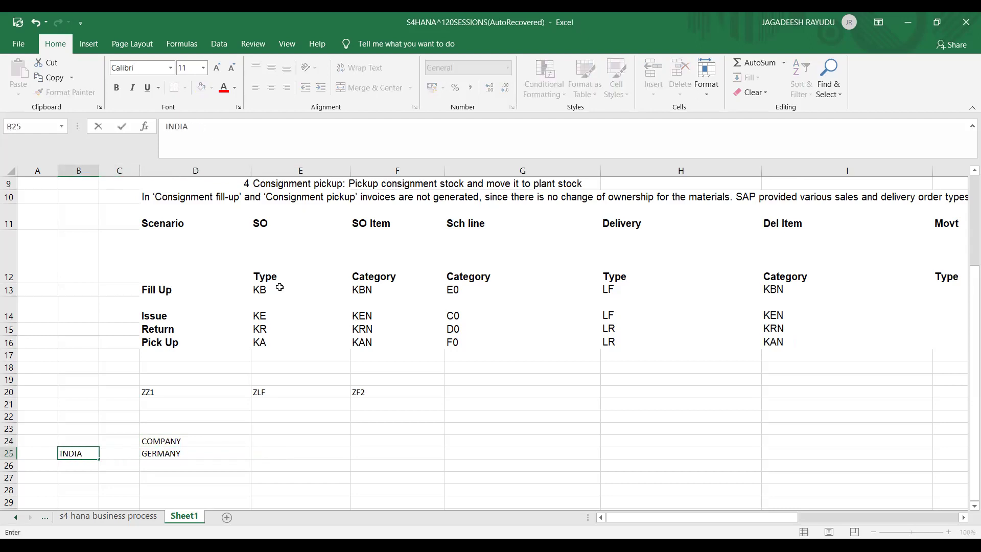
pyautogui.press('Return')
pyautogui.press('Right')
pyautogui.press('Up')
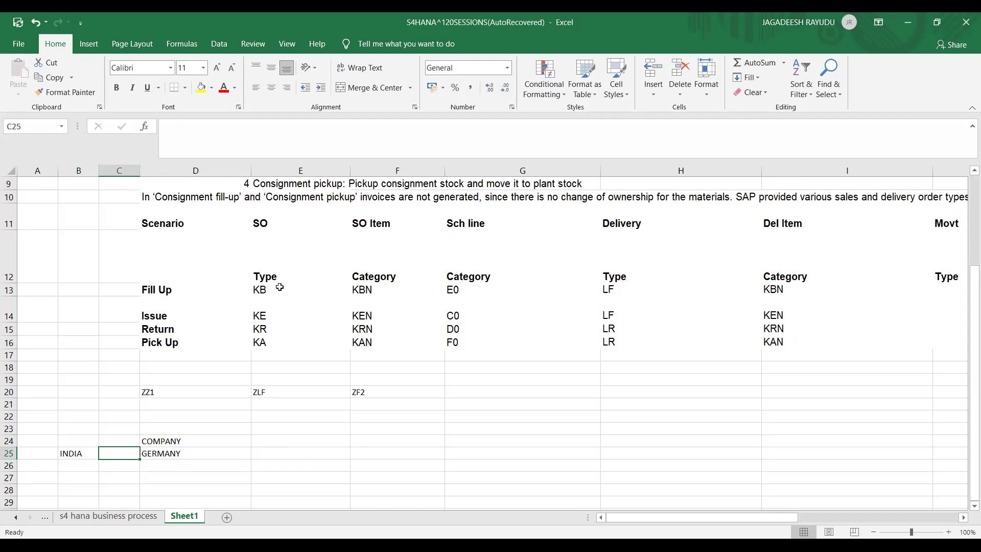
pyautogui.press('Right')
pyautogui.press('Right')
pyautogui.press('Right')
pyautogui.press('Right')
pyautogui.press('Down')
pyautogui.press('Down')
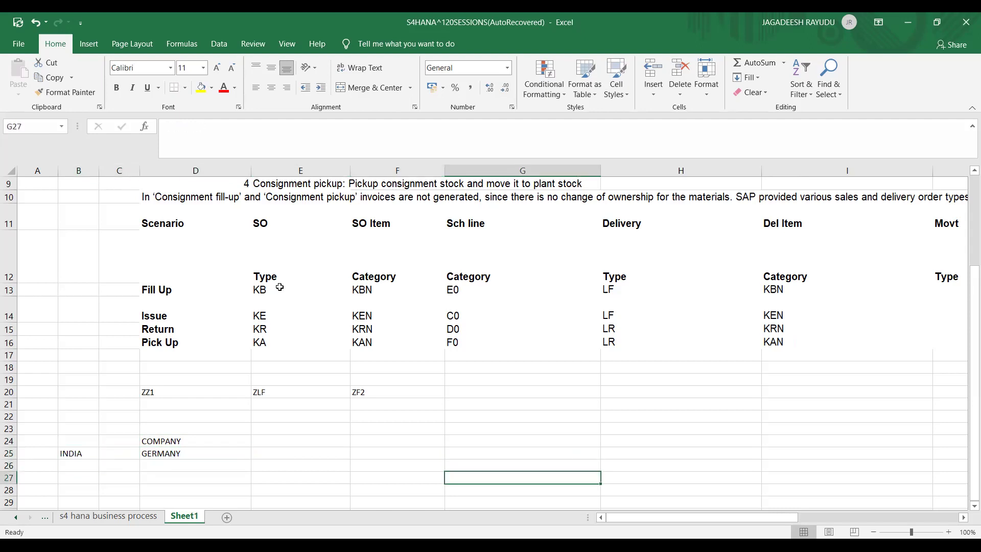
pyautogui.press('Left')
pyautogui.press('Left')
pyautogui.press('Left')
pyautogui.press('Left')
pyautogui.press('Up')
pyautogui.press('Up')
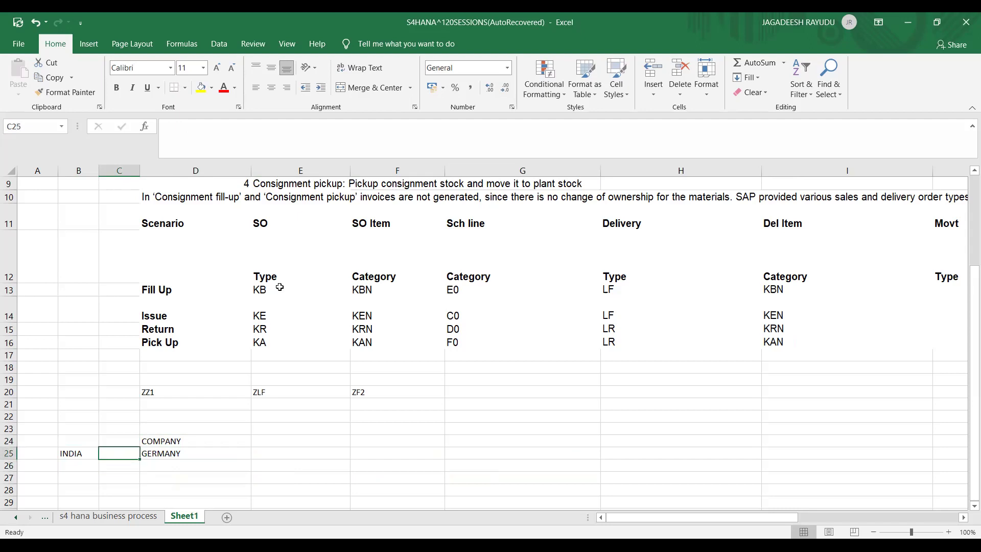
# Enter MRF as the example company in cell E24 beside COMPANY
pyautogui.press('Up')
pyautogui.press('Right')
pyautogui.press('Right')
pyautogui.write('MRF')
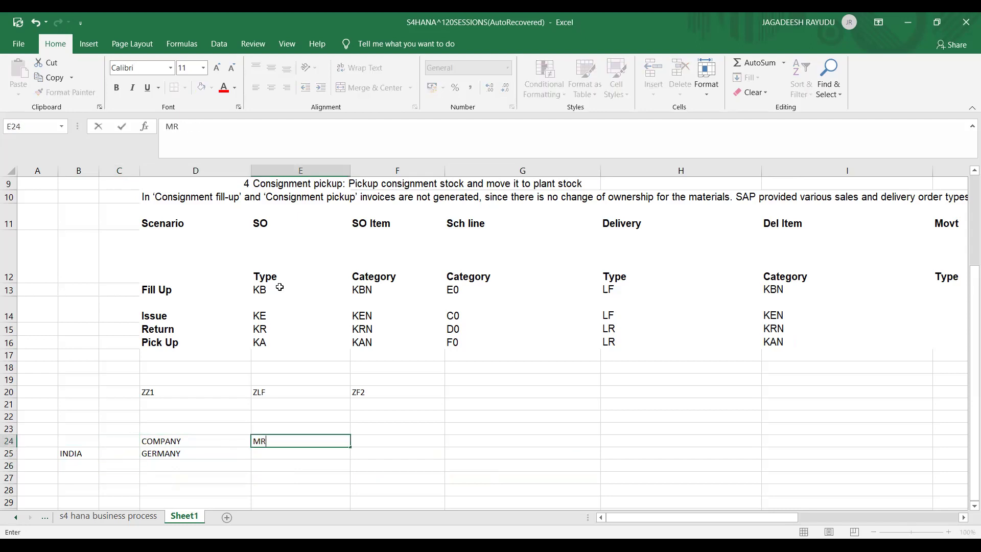
pyautogui.press('Return')
# Go over the company entries in row 24 and the GERMANY entry in row 25
pyautogui.press('Left')
pyautogui.press('Right')
pyautogui.press('Right')
pyautogui.press('Down')
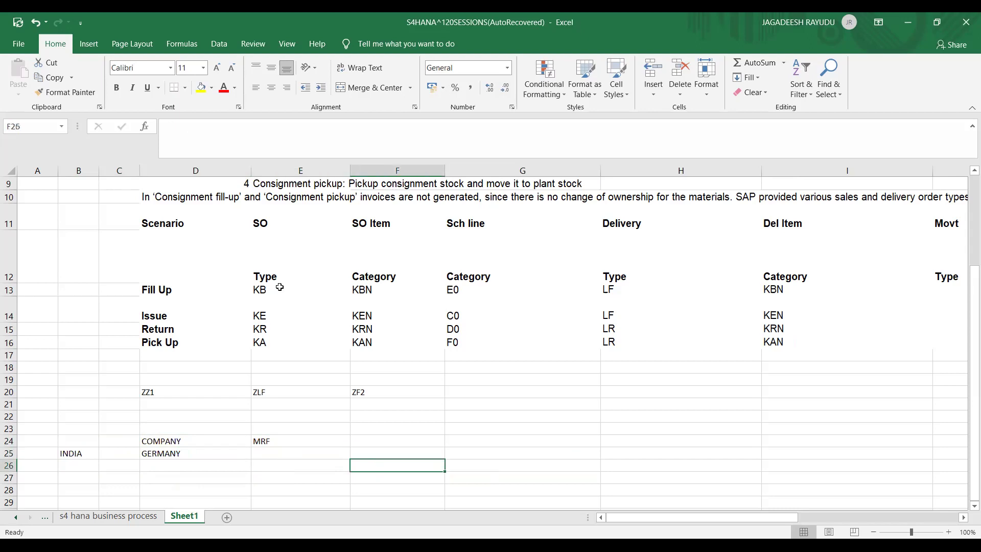
pyautogui.press('Left')
pyautogui.press('Left')
pyautogui.press('Up')
pyautogui.press('Right')
pyautogui.press('Right')
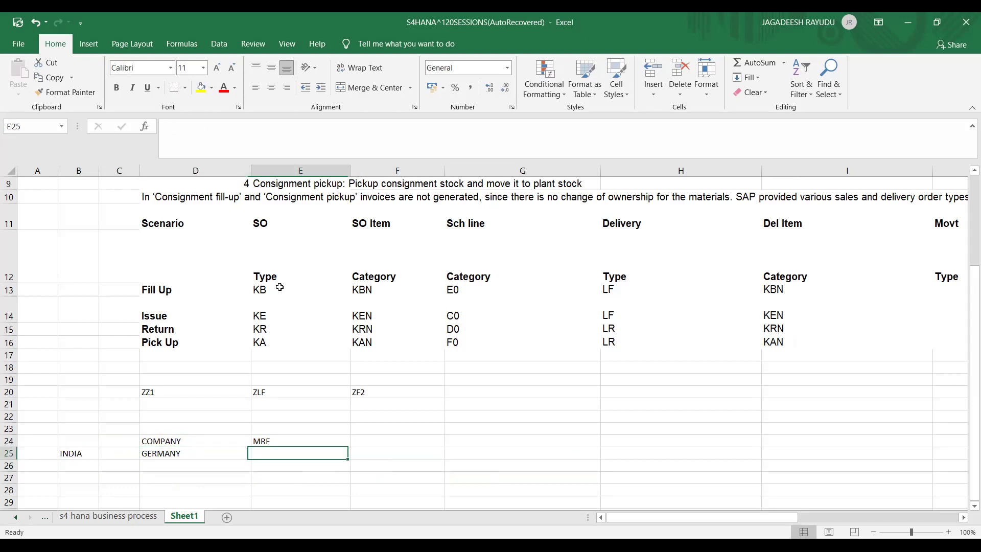
pyautogui.press('Left')
pyautogui.press('Left')
pyautogui.press('Right')
pyautogui.press('Left')
pyautogui.press('Up')
pyautogui.press('Right')
pyautogui.press('Left')
pyautogui.press('Down')
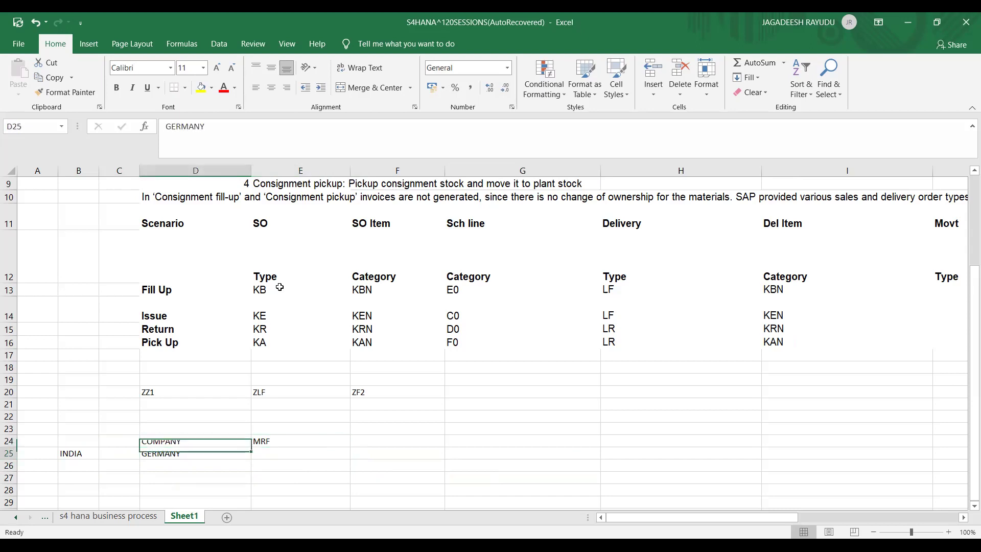
pyautogui.press('Up')
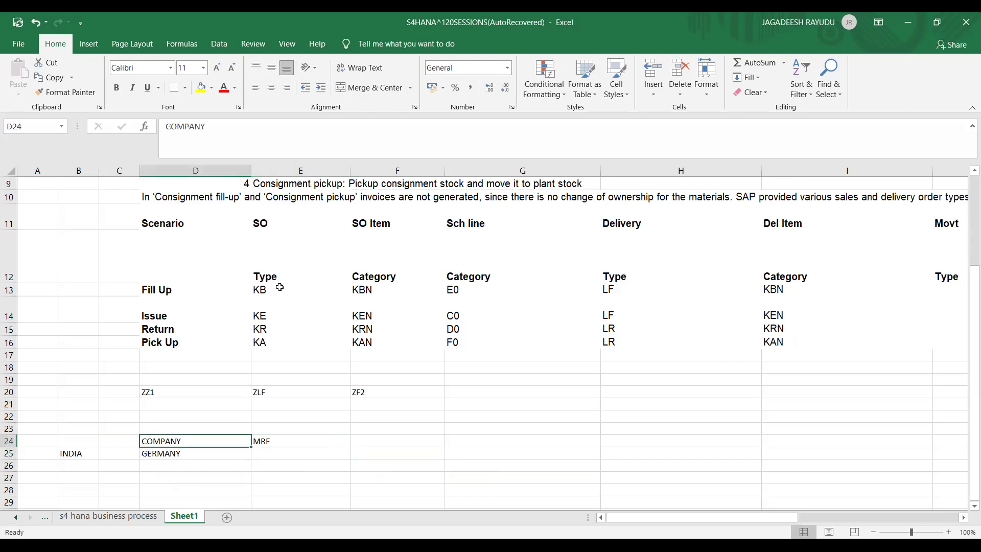
# Replace the example company in cell E24 with DENLOP
pyautogui.press('Right')
pyautogui.write('DENL')
pyautogui.press('BackSpace')
pyautogui.write('LOP')
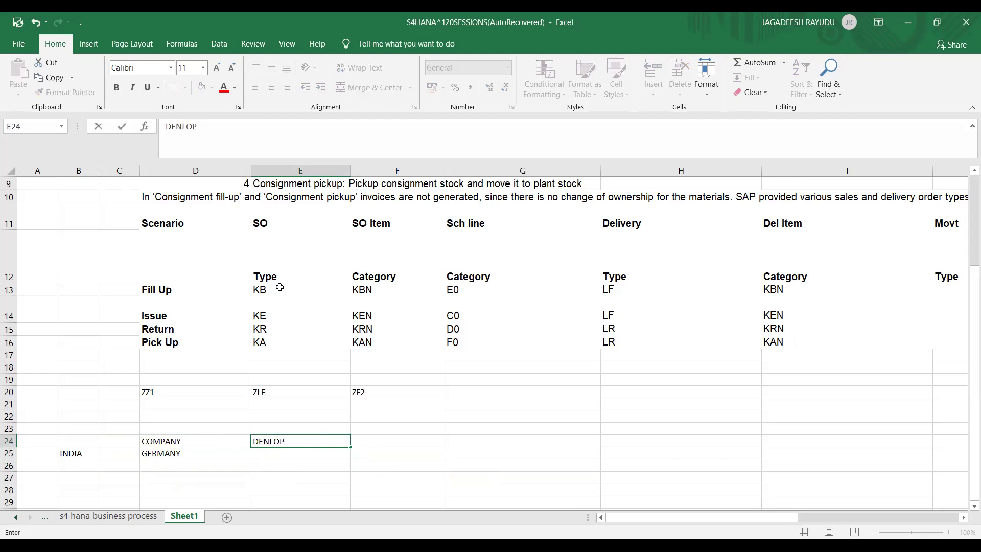
pyautogui.press('Return')
# Replace the example company in cell E24 with CEAT
pyautogui.press('Left')
pyautogui.press('Up')
pyautogui.press('Right')
pyautogui.write('CEAT')
pyautogui.press('Return')
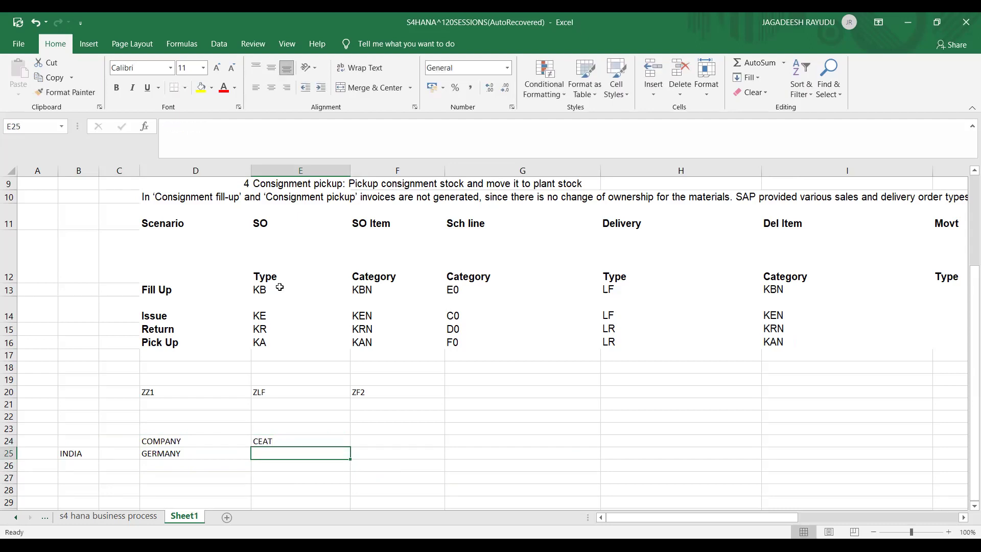
pyautogui.press('Left')
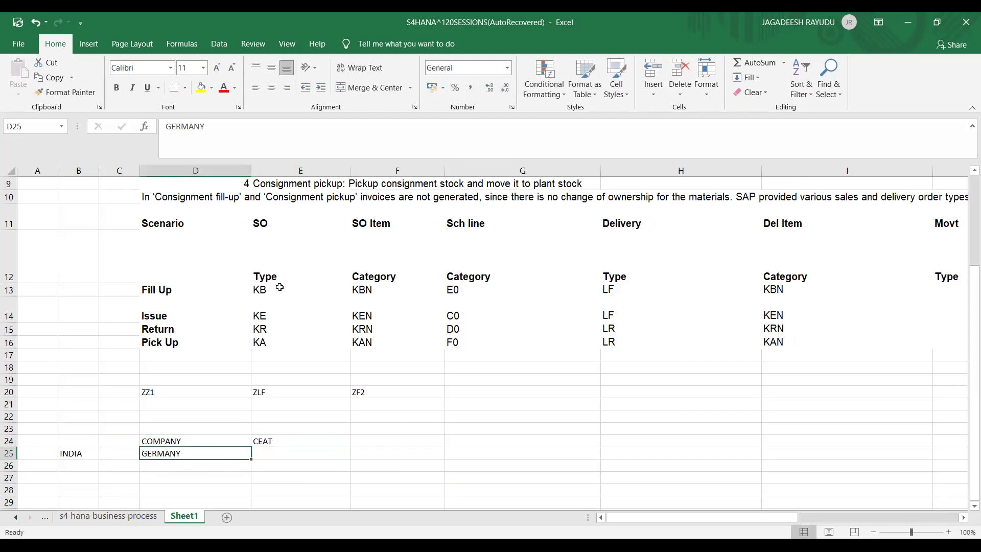
pyautogui.press('Left')
pyautogui.press('Right')
pyautogui.press('Right')
pyautogui.press('Down')
pyautogui.press('Down')
pyautogui.press('Down')
pyautogui.press('Up')
pyautogui.press('Up')
pyautogui.press('Up')
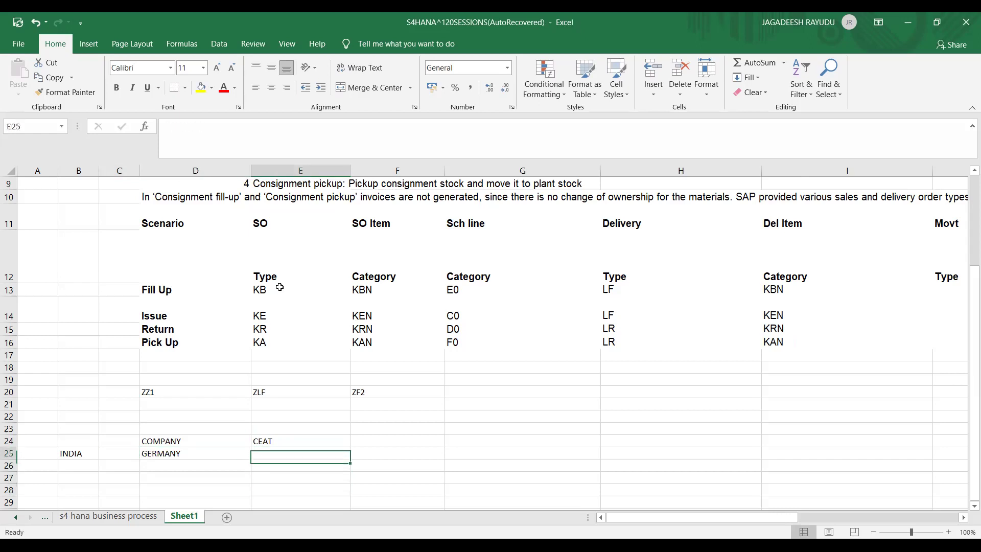
pyautogui.press('Left')
pyautogui.press('Down')
pyautogui.press('Down')
pyautogui.press('Down')
pyautogui.press('Down')
pyautogui.press('Down')
# List MARUTHI, HUNDAI and SKODA one below the other in cells G26 to G28
pyautogui.press('Up')
pyautogui.press('Up')
pyautogui.press('Up')
pyautogui.press('Up')
pyautogui.press('Right')
pyautogui.press('Right')
pyautogui.press('Right')
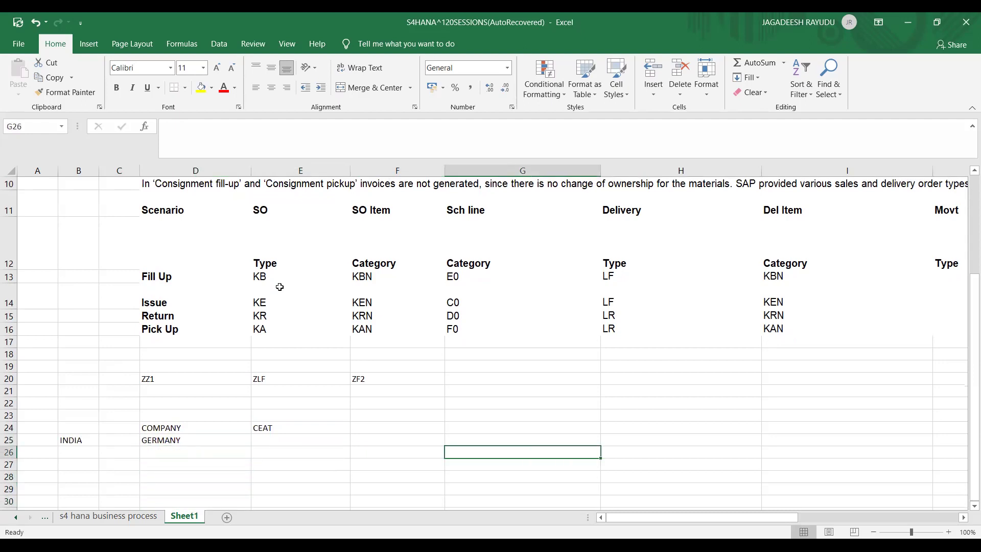
pyautogui.write('MARUTHI')
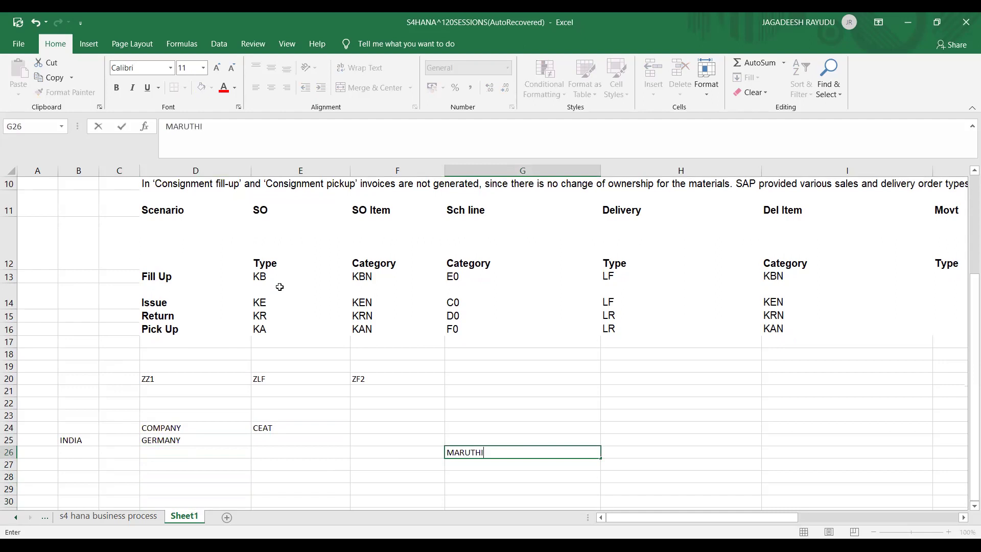
pyautogui.press('Return')
pyautogui.write('HUNDAI')
pyautogui.press('Return')
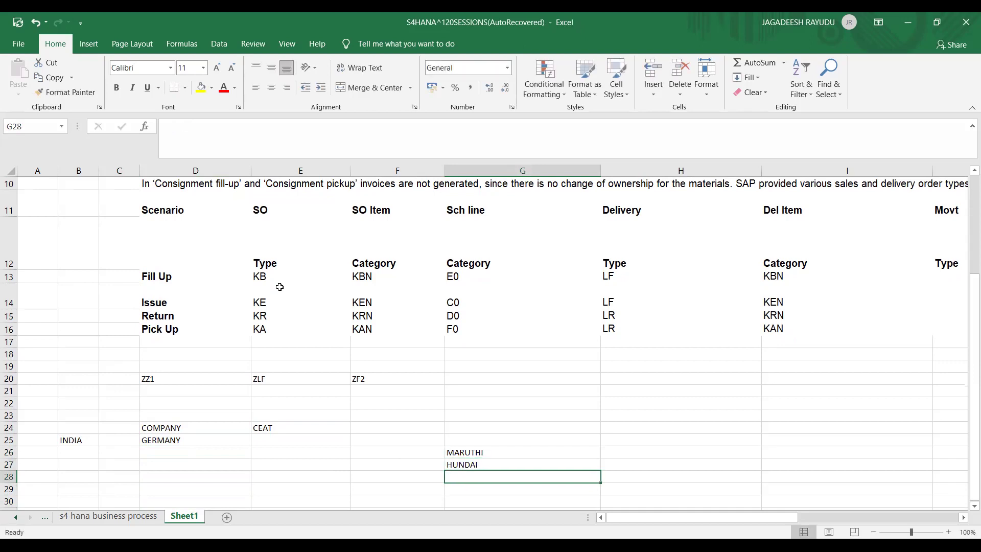
pyautogui.write('SKODA')
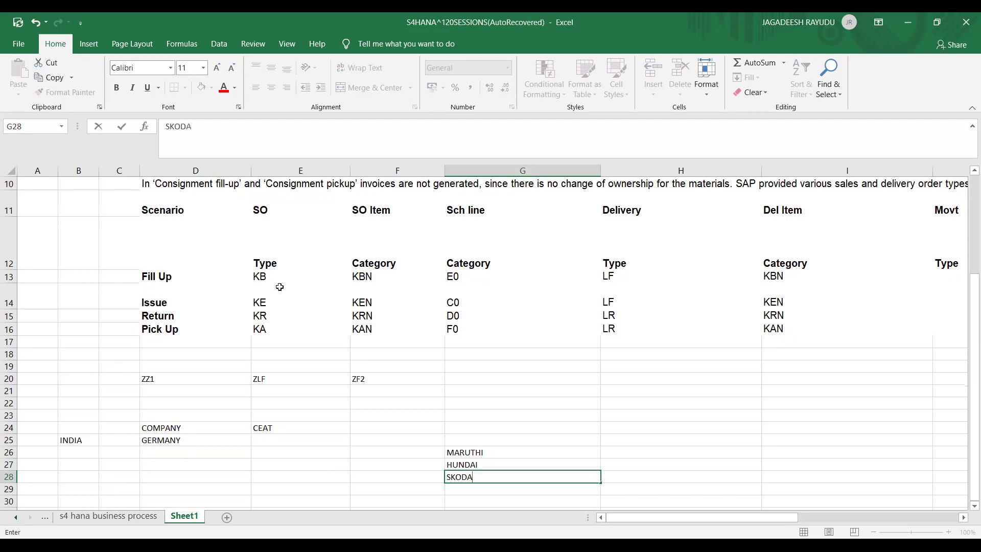
pyautogui.press('Return')
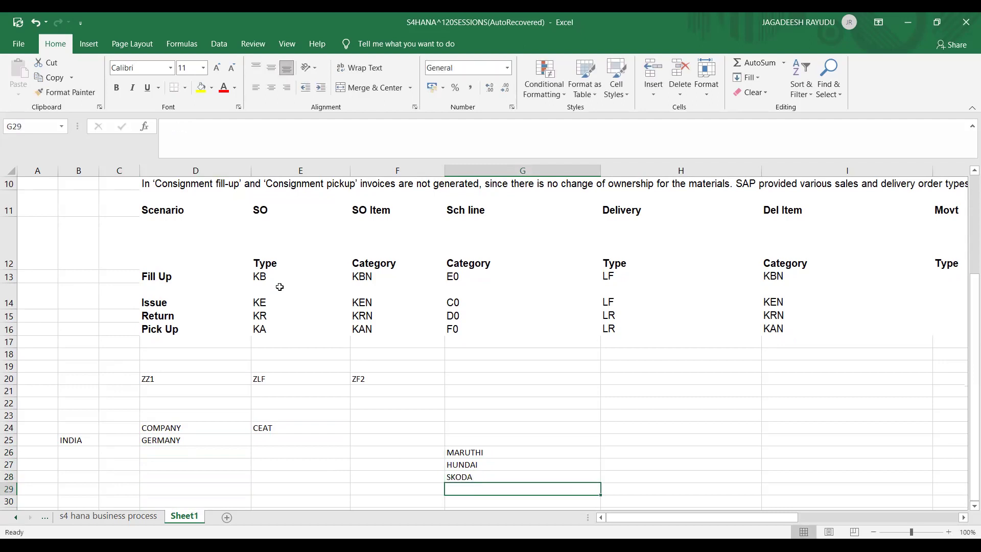
# Go through the MARUTHI, HUNDAI and SKODA entries in column G one by one
pyautogui.press('Up')
pyautogui.press('Up')
pyautogui.press('Up')
pyautogui.press('Down')
pyautogui.press('Down')
pyautogui.press('Up')
pyautogui.press('Up')
pyautogui.press('Down')
pyautogui.press('Down')
pyautogui.press('Up')
pyautogui.press('Up')
pyautogui.press('Down')
pyautogui.press('Down')
pyautogui.press('Down')
pyautogui.press('Up')
pyautogui.press('Up')
pyautogui.press('Up')
# Compare the COMPANY and CEAT entries in row 24 with the car makers listed in column G
pyautogui.press('Left')
pyautogui.press('Left')
pyautogui.press('Up')
pyautogui.press('Up')
pyautogui.press('Left')
pyautogui.press('Right')
pyautogui.press('Left')
pyautogui.press('Down')
pyautogui.press('Up')
pyautogui.press('Right')
pyautogui.press('Down')
pyautogui.press('Down')
pyautogui.press('Right')
pyautogui.press('Right')
pyautogui.press('Down')
pyautogui.press('Down')
pyautogui.press('Up')
pyautogui.press('Up')
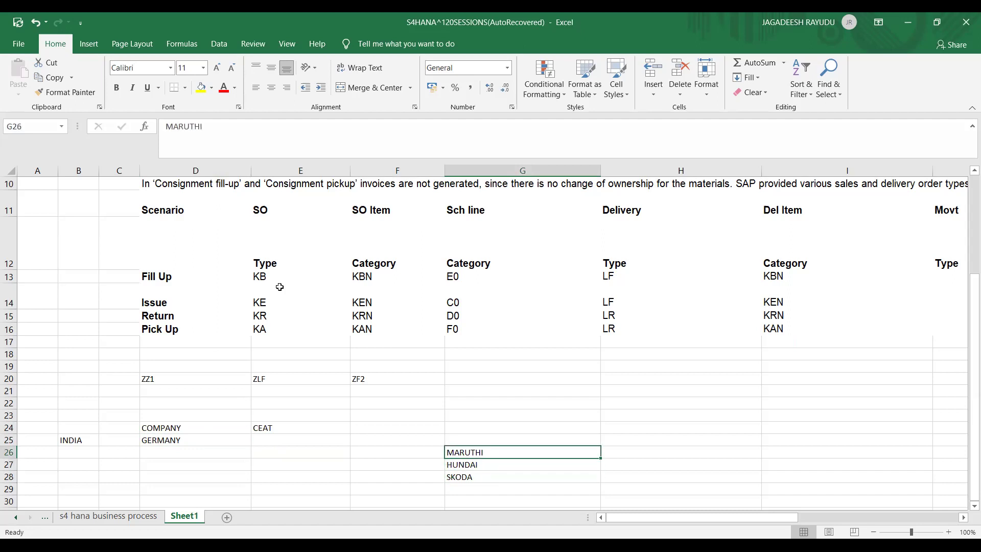
pyautogui.press('Left')
pyautogui.press('Up')
pyautogui.press('Up')
pyautogui.press('Left')
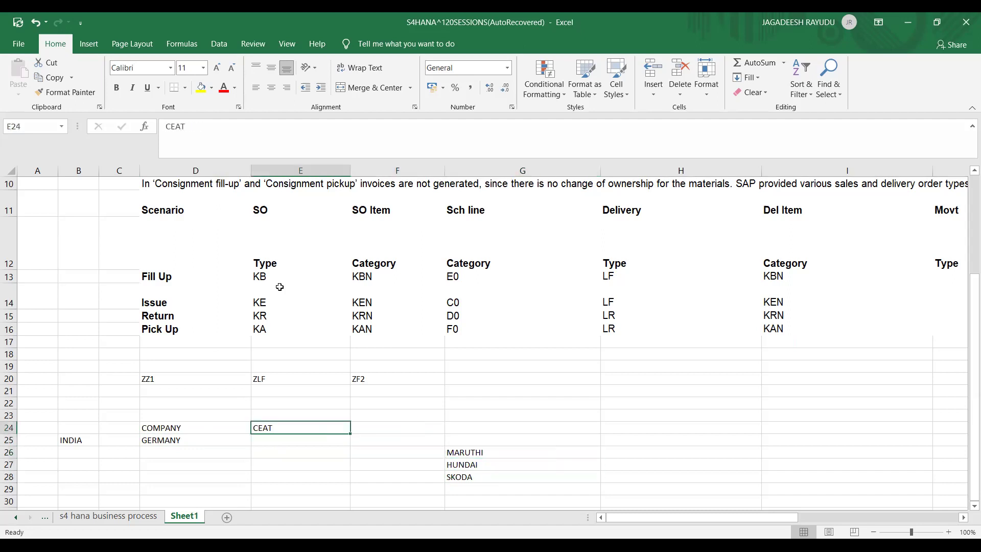
pyautogui.press('Right')
pyautogui.press('Right')
pyautogui.press('Down')
pyautogui.press('Down')
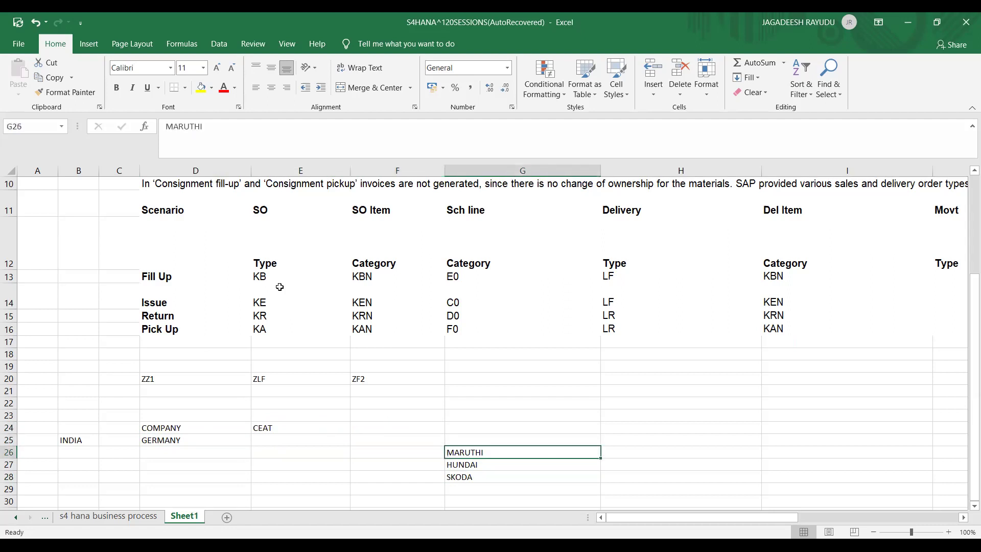
# Enter 1000 in cells H26 to H28 beside MARUTHI, HUNDAI and SKODA
pyautogui.press('Right')
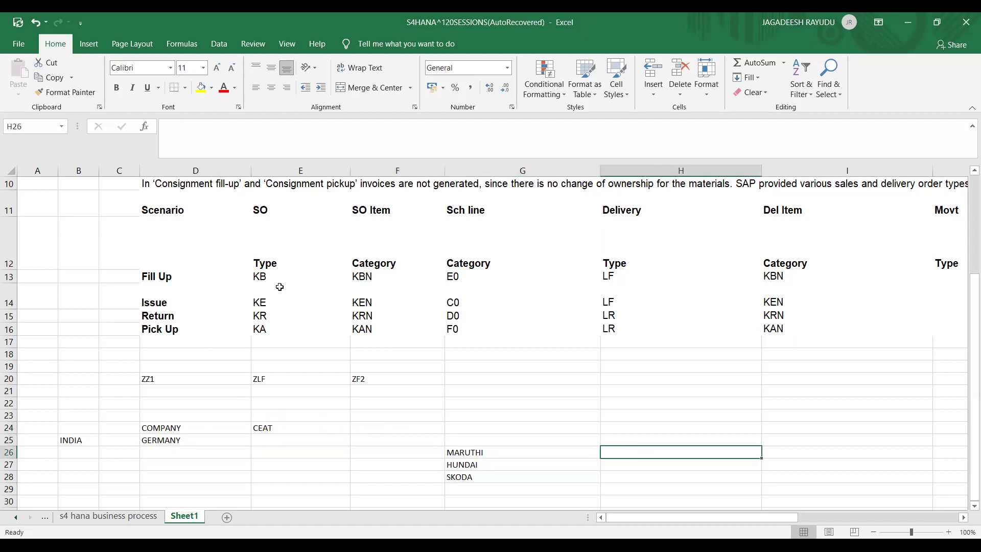
pyautogui.write('1000')
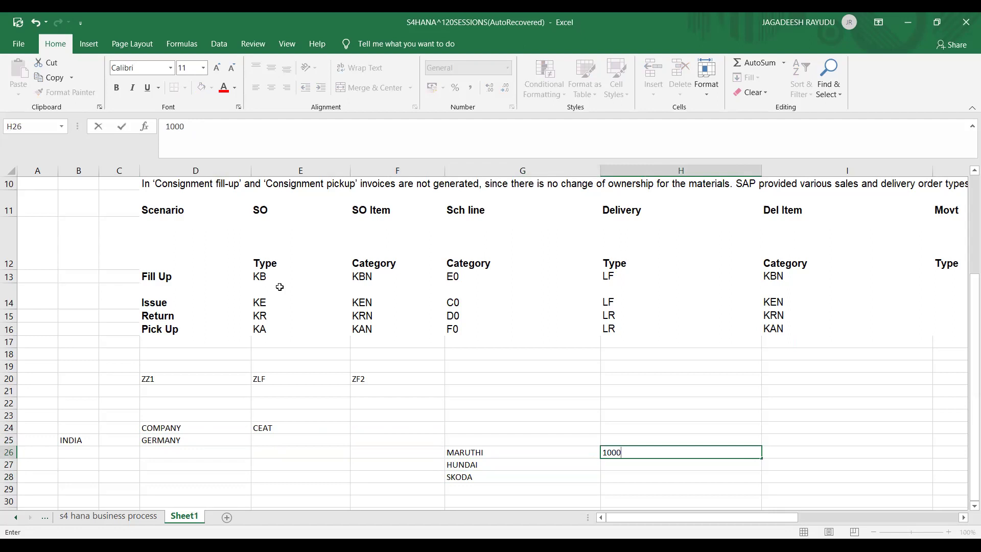
pyautogui.press('Return')
pyautogui.write('100')
pyautogui.write('0')
pyautogui.press('Return')
pyautogui.write('1000')
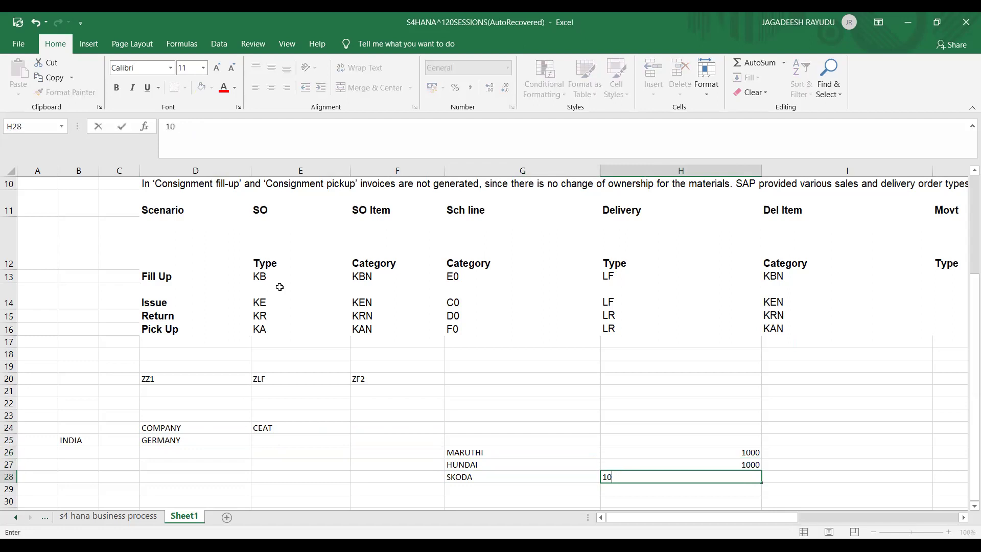
pyautogui.press('Return')
# Enter 5 in cell J24 and BLORE beside it in cell I24
pyautogui.press('Up')
pyautogui.press('Up')
pyautogui.press('Up')
pyautogui.press('Left')
pyautogui.press('Right')
pyautogui.press('Right')
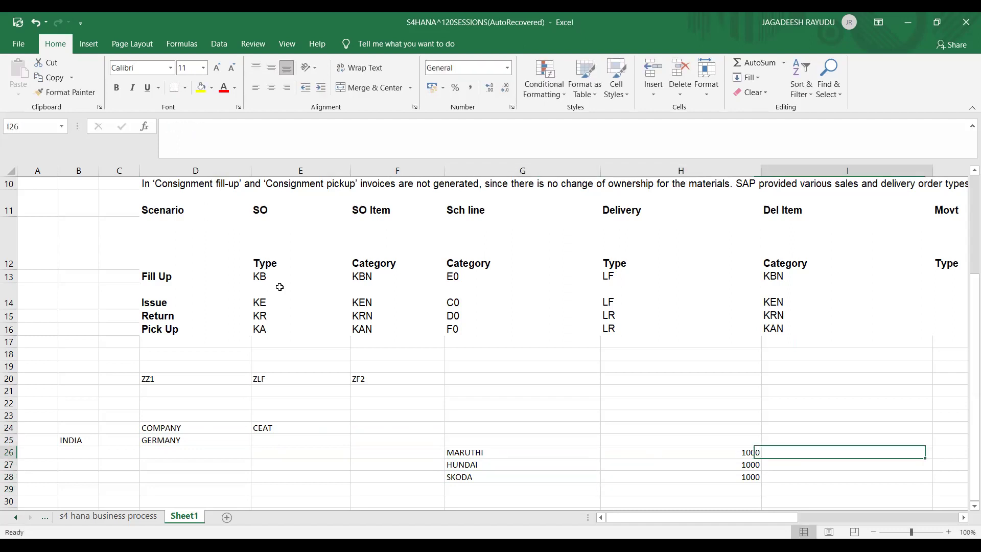
pyautogui.press('Right')
pyautogui.press('Up')
pyautogui.press('Up')
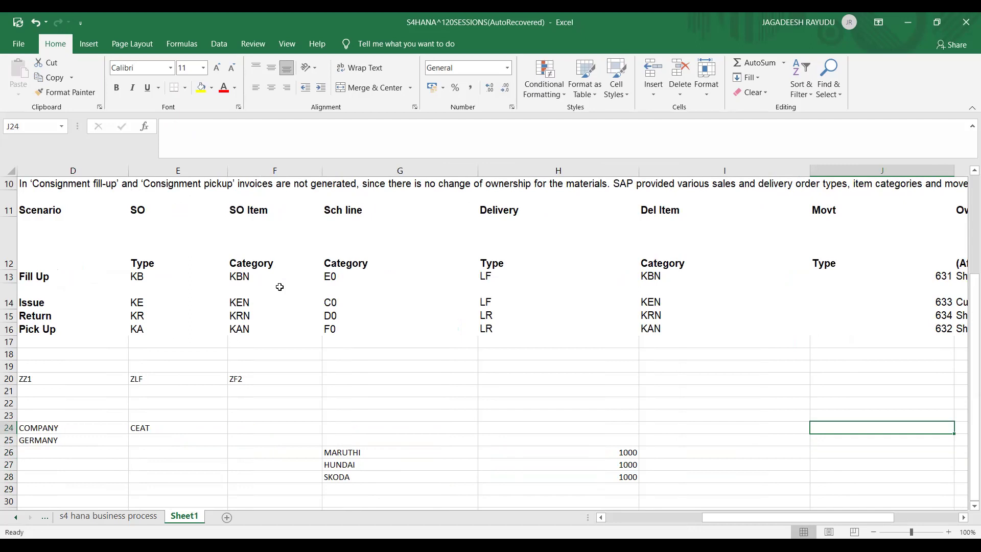
pyautogui.write('5')
pyautogui.press('Return')
pyautogui.press('Up')
pyautogui.press('Left')
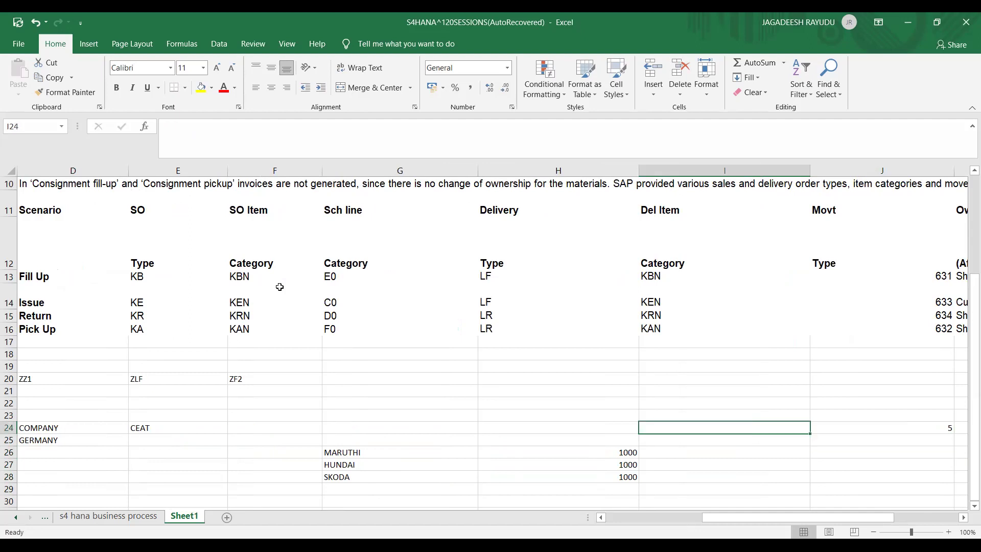
pyautogui.write('BLORE')
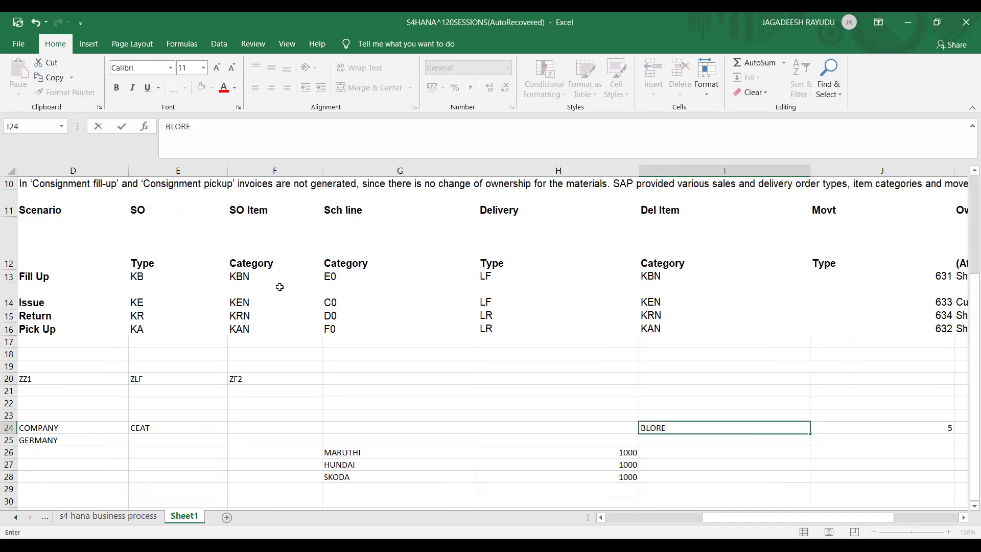
pyautogui.press('Return')
# Compare the company entries in rows 24 and 25 with the BLORE entry in cell I24
pyautogui.press('Down')
pyautogui.press('Down')
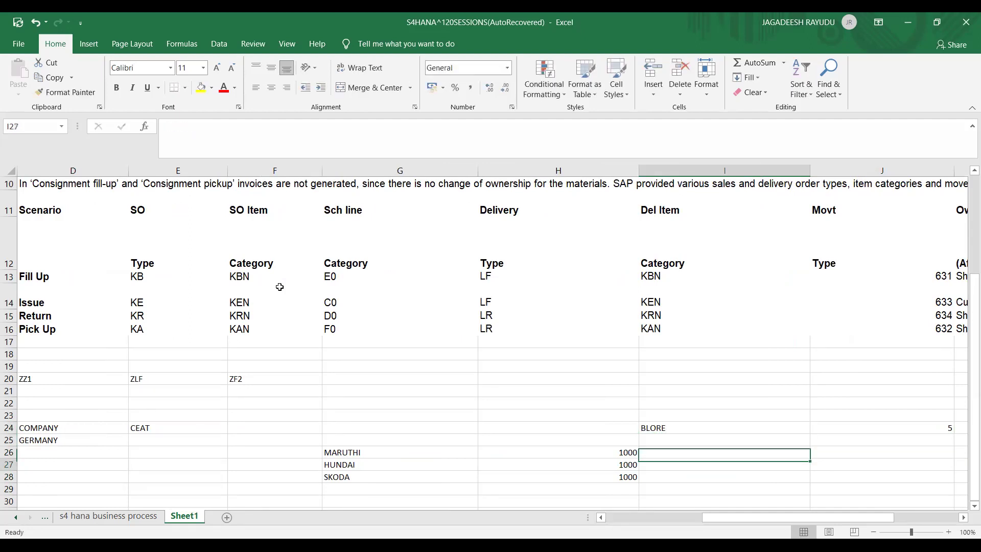
pyautogui.press('Left')
pyautogui.press('Left')
pyautogui.press('Up')
pyautogui.press('Up')
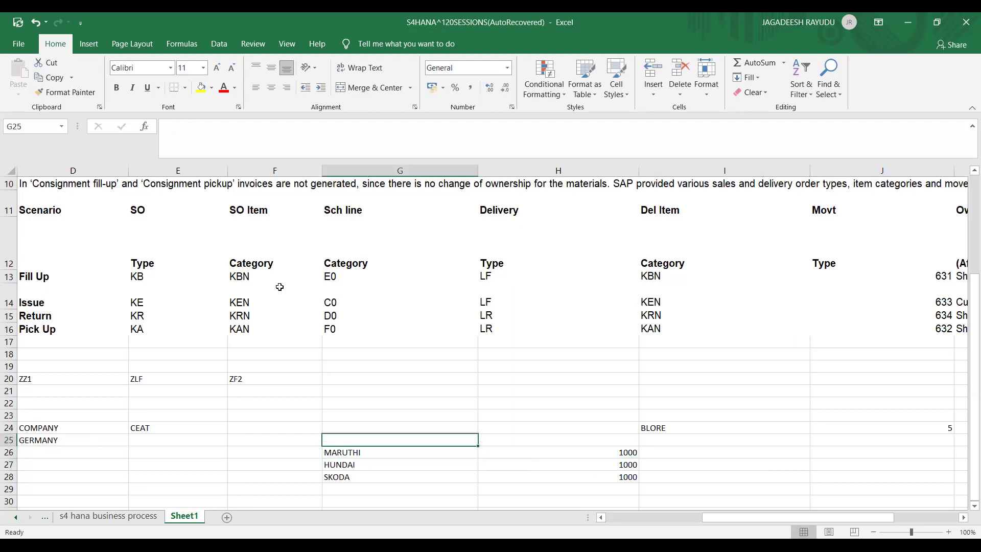
pyautogui.press('Left')
pyautogui.press('Left')
pyautogui.press('Left')
pyautogui.press('Left')
pyautogui.press('Right')
pyautogui.press('Right')
pyautogui.press('Right')
pyautogui.press('Right')
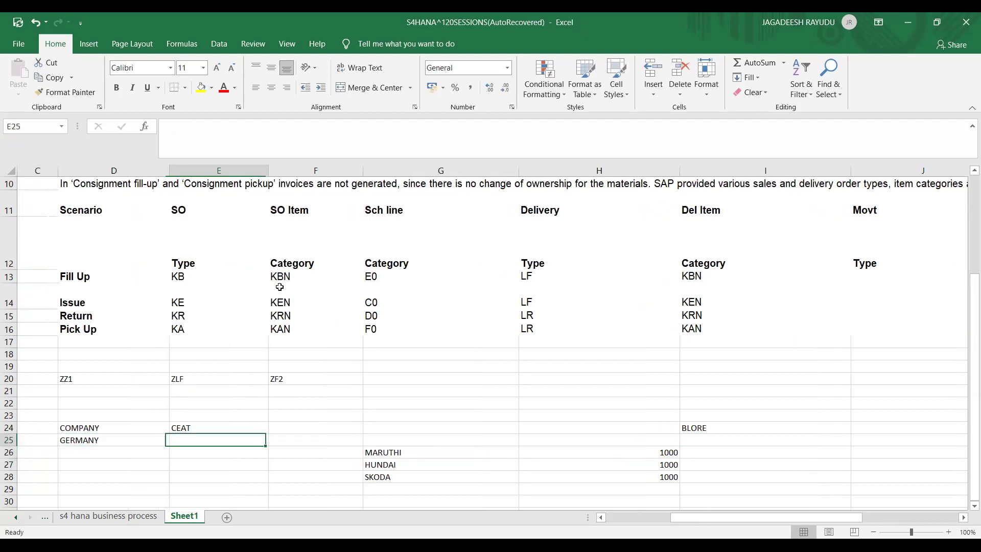
pyautogui.press('Right')
pyautogui.press('Right')
pyautogui.press('Right')
pyautogui.press('Up')
pyautogui.press('Left')
pyautogui.press('Right')
pyautogui.press('Left')
pyautogui.press('Left')
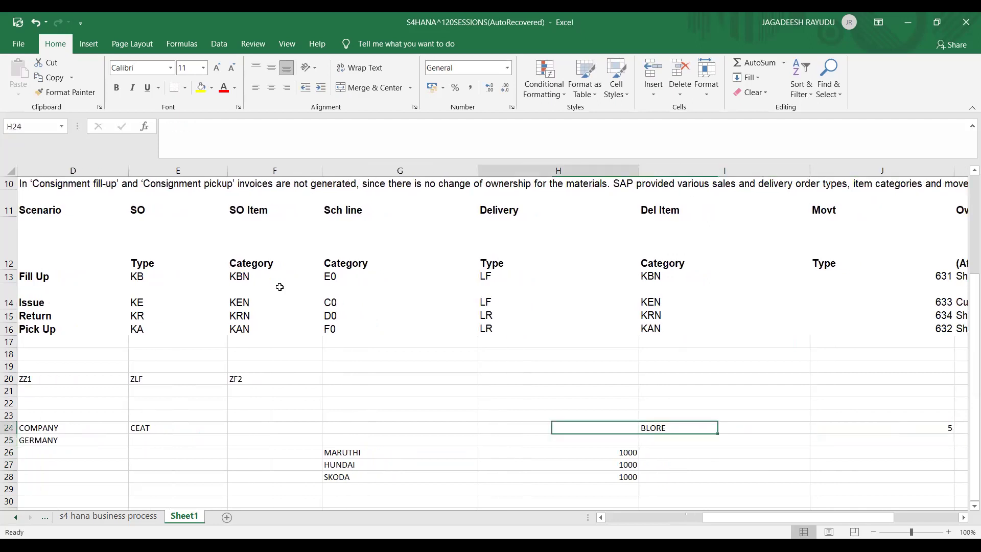
# Examine the MARUTHI row and its quantity in cell H26
pyautogui.press('Down')
pyautogui.press('Down')
pyautogui.press('Left')
pyautogui.press('Down')
pyautogui.press('Up')
pyautogui.press('Right')
pyautogui.press('Right')
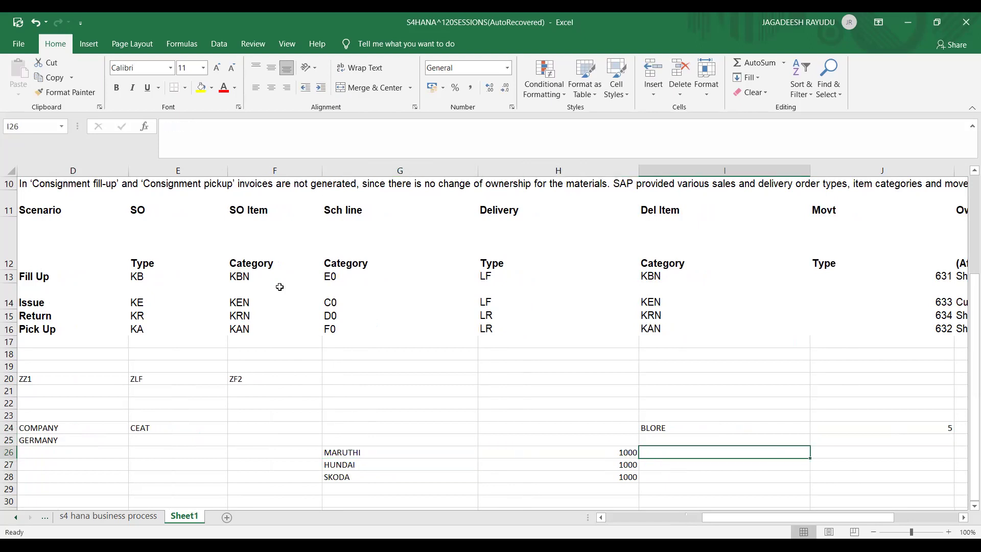
pyautogui.press('Left')
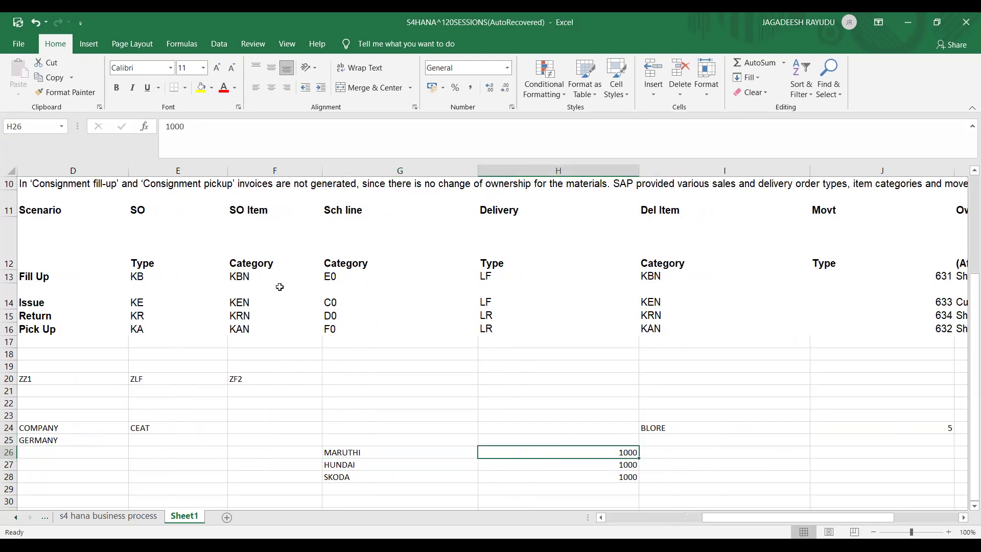
# Trace row 24 from the COMPANY and CEAT entries across to BLORE
pyautogui.press('Up')
pyautogui.press('Up')
pyautogui.press('Left')
pyautogui.press('Left')
pyautogui.press('Left')
pyautogui.press('Left')
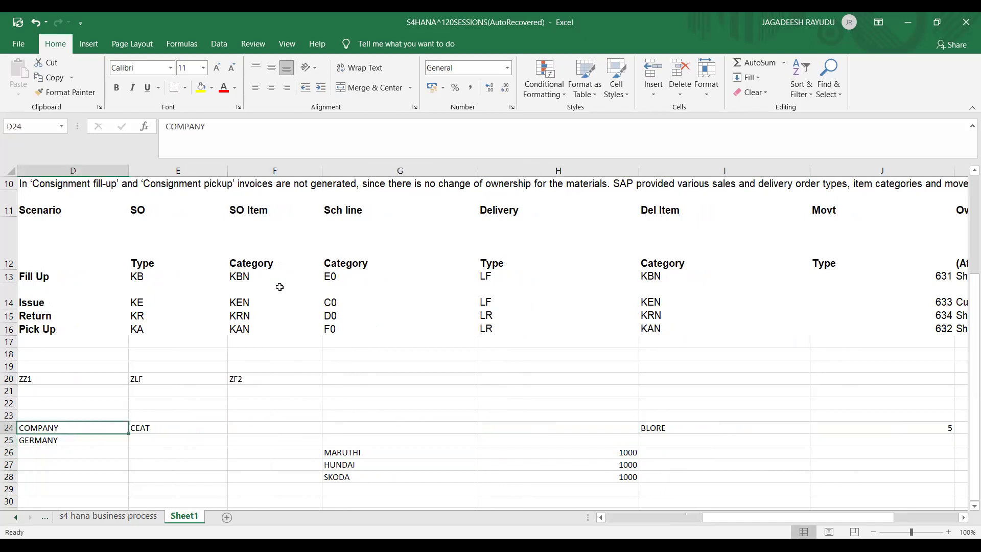
pyautogui.press('Left')
pyautogui.press('Right')
pyautogui.press('Right')
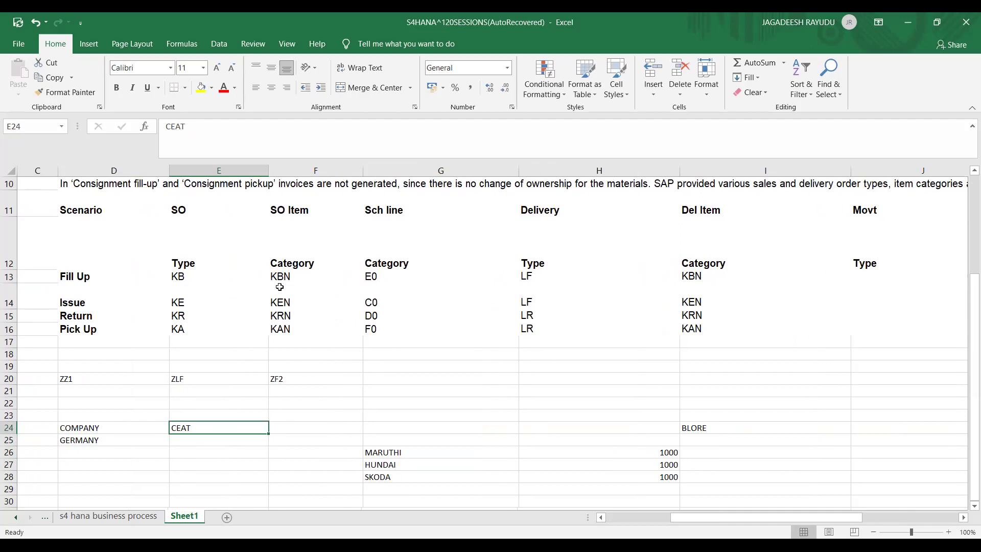
pyautogui.press('Right')
pyautogui.press('Right')
pyautogui.press('Right')
pyautogui.press('Left')
pyautogui.press('Left')
pyautogui.press('Right')
pyautogui.press('Right')
pyautogui.press('Right')
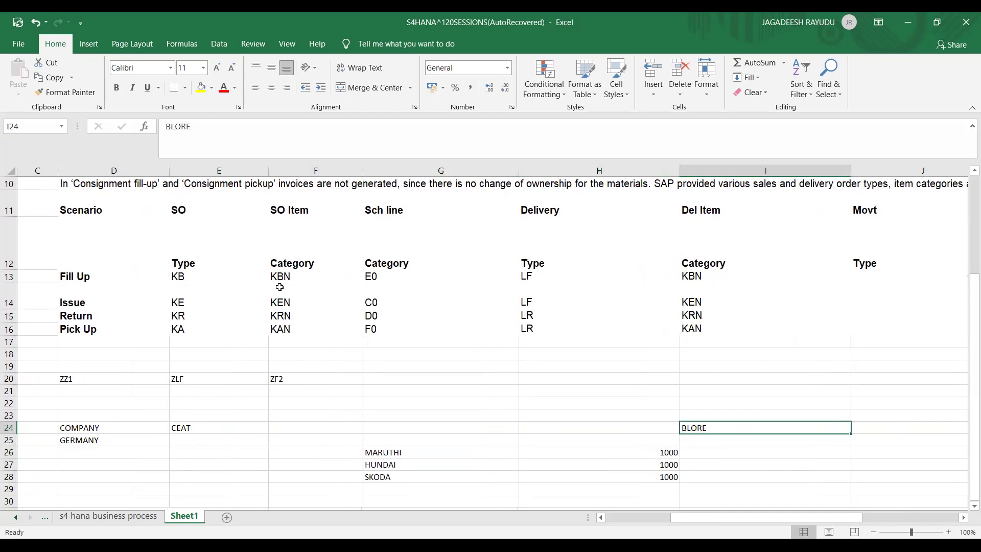
# Review how the BLORE and CEAT entries in row 24 relate to the car makers in column G
pyautogui.press('Right')
pyautogui.press('Left')
pyautogui.press('Left')
pyautogui.press('Left')
pyautogui.press('Down')
pyautogui.press('Down')
pyautogui.press('Down')
pyautogui.press('Up')
pyautogui.press('Up')
pyautogui.press('Up')
pyautogui.press('Left')
pyautogui.press('Left')
pyautogui.press('Up')
pyautogui.press('Up')
pyautogui.press('Down')
pyautogui.press('Right')
pyautogui.press('Left')
pyautogui.press('Down')
pyautogui.press('Right')
pyautogui.press('Right')
pyautogui.press('Down')
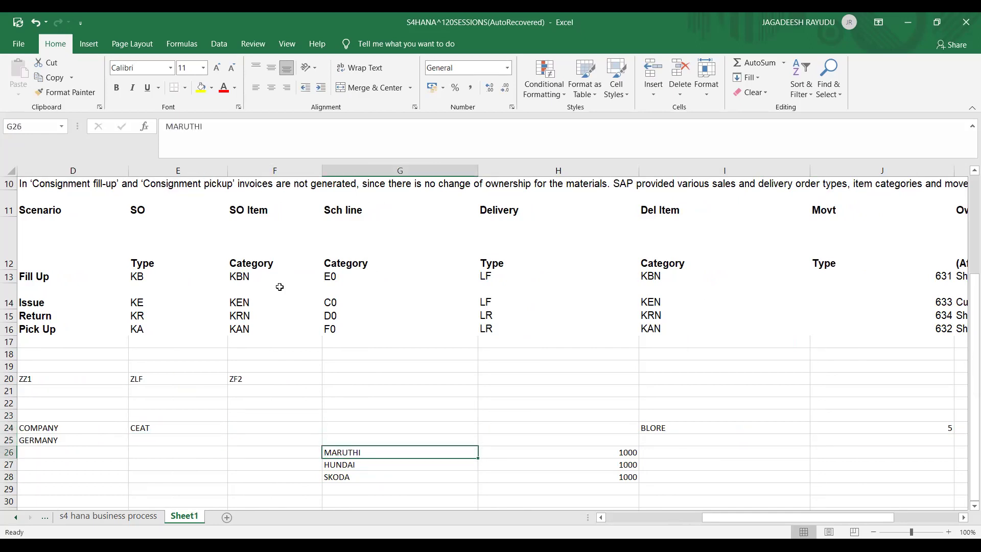
# Go through the quantities in column H beside MARUTHI, HUNDAI and SKODA
pyautogui.press('Right')
pyautogui.press('Right')
pyautogui.press('Left')
pyautogui.press('Left')
pyautogui.press('Right')
pyautogui.press('Left')
pyautogui.press('Down')
pyautogui.press('Right')
pyautogui.press('Left')
pyautogui.press('Down')
pyautogui.press('Right')
pyautogui.press('Up')
pyautogui.press('Up')
pyautogui.press('Up')
pyautogui.press('Up')
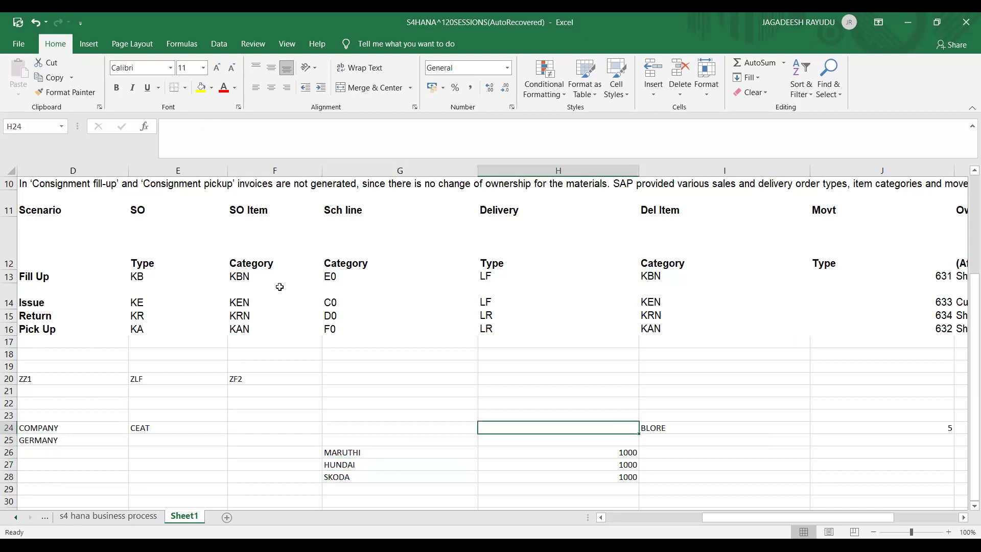
# Compare the MARUTHI quantity in column H with the BLORE entry and its number in row 24
pyautogui.press('Down')
pyautogui.press('Down')
pyautogui.press('Up')
pyautogui.press('Up')
pyautogui.press('Right')
pyautogui.press('Right')
pyautogui.press('Left')
pyautogui.press('Left')
pyautogui.press('Down')
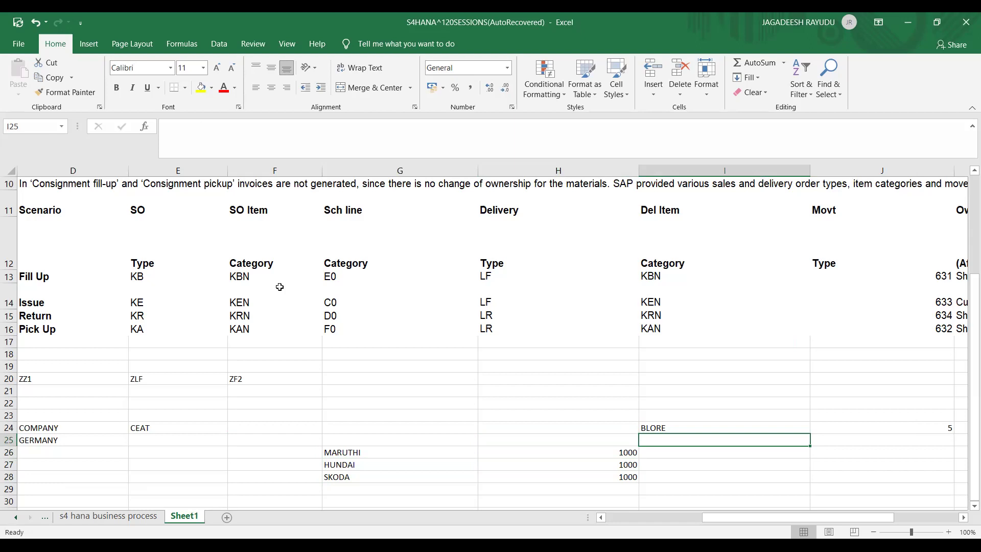
# Enter 25 in cell I25 below BLORE
pyautogui.press('Right')
pyautogui.press('Left')
pyautogui.press('Down')
pyautogui.press('Left')
pyautogui.press('Right')
pyautogui.press('Up')
pyautogui.write('25')
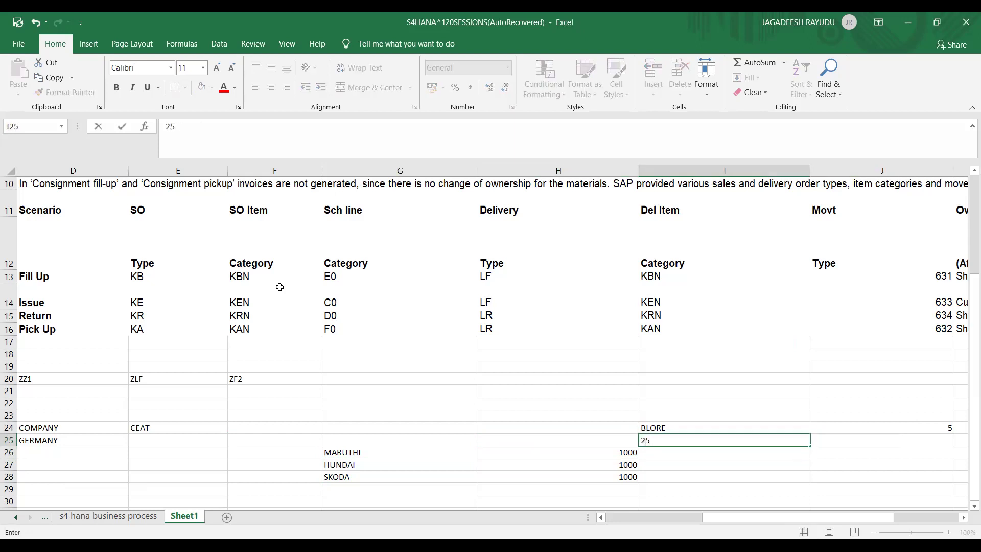
pyautogui.press('Return')
# Write "CUSTOMER PLACE FROM CEAT BUT OWNER SHIP WILL BE FROM CEAT" in cell H23 and fit column H to the text
pyautogui.press('Left')
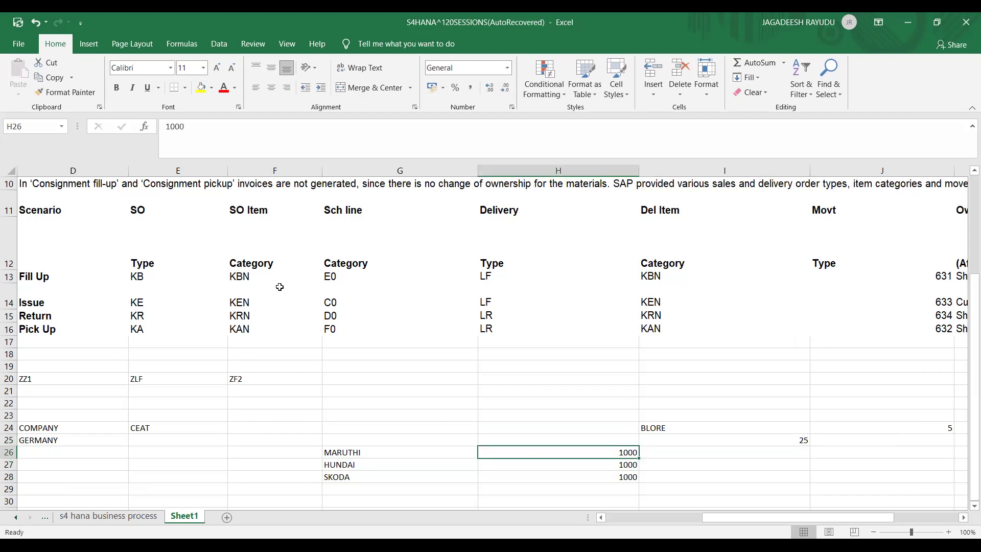
pyautogui.press('Left')
pyautogui.press('Right')
pyautogui.press('Up')
pyautogui.press('Up')
pyautogui.press('Up')
pyautogui.press('Down')
pyautogui.press('Down')
pyautogui.press('Down')
pyautogui.press('Up')
pyautogui.press('Up')
pyautogui.press('Up')
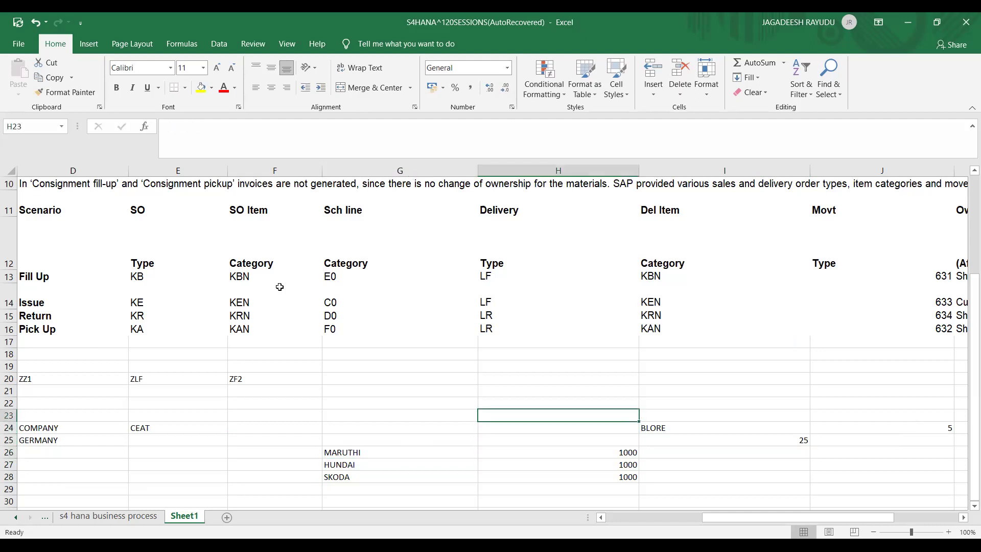
pyautogui.write('CUSTOMER ')
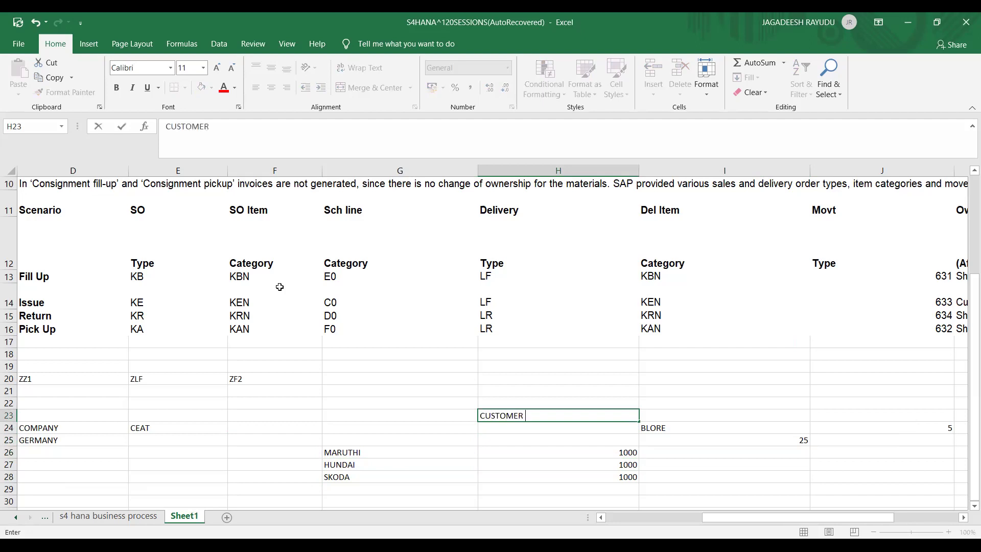
pyautogui.write('PLACE FROM CEAT BUT ')
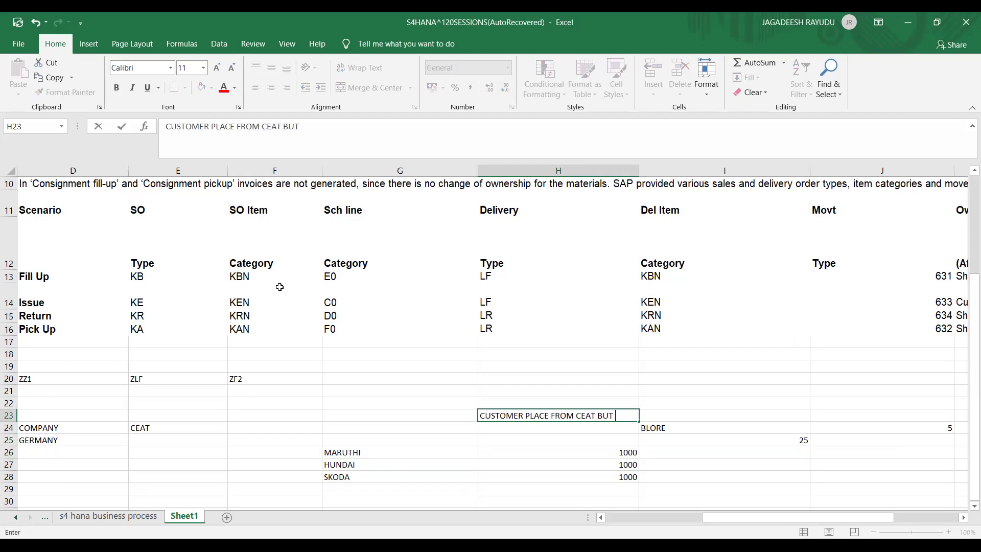
pyautogui.write('OWNER SHIP WILL ')
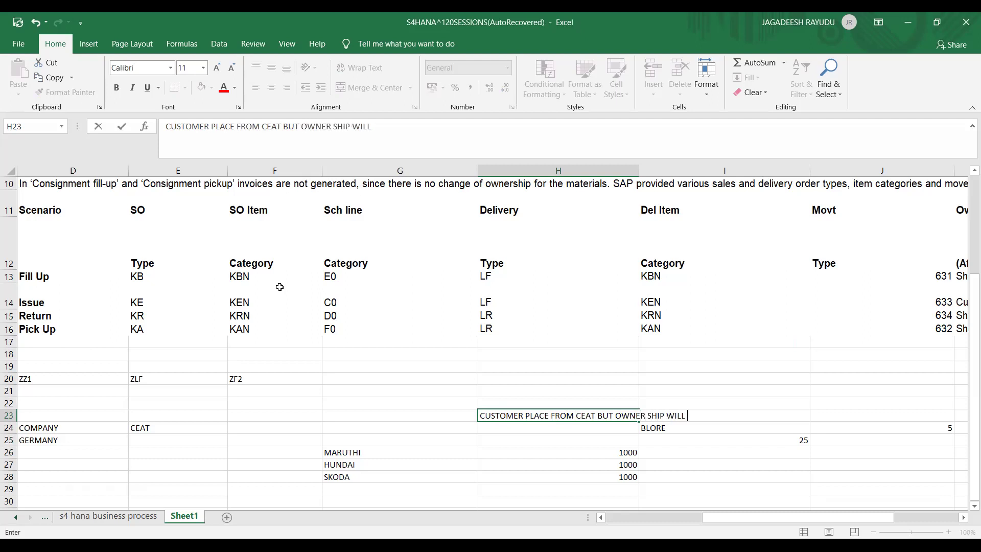
pyautogui.write('BE FROM CEAT')
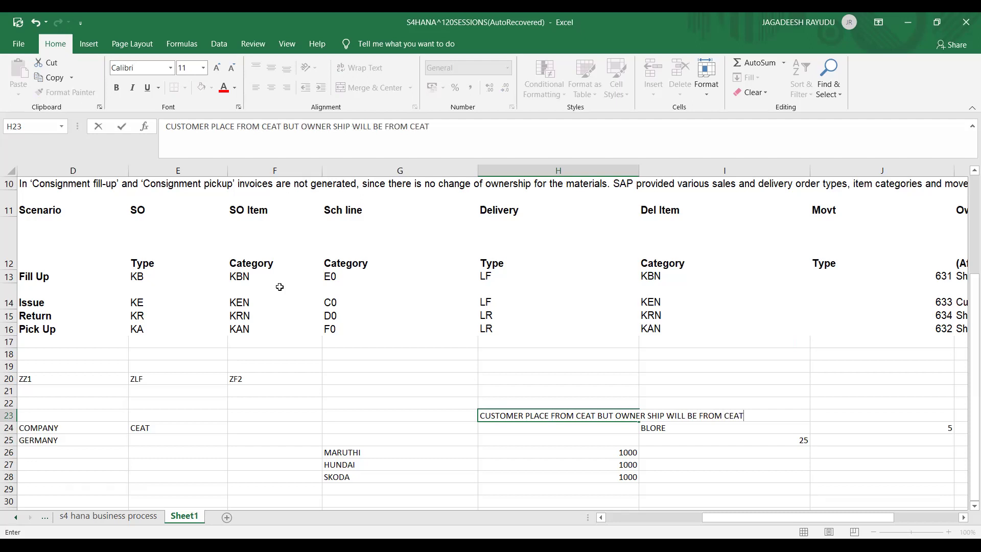
pyautogui.click(511, 432)
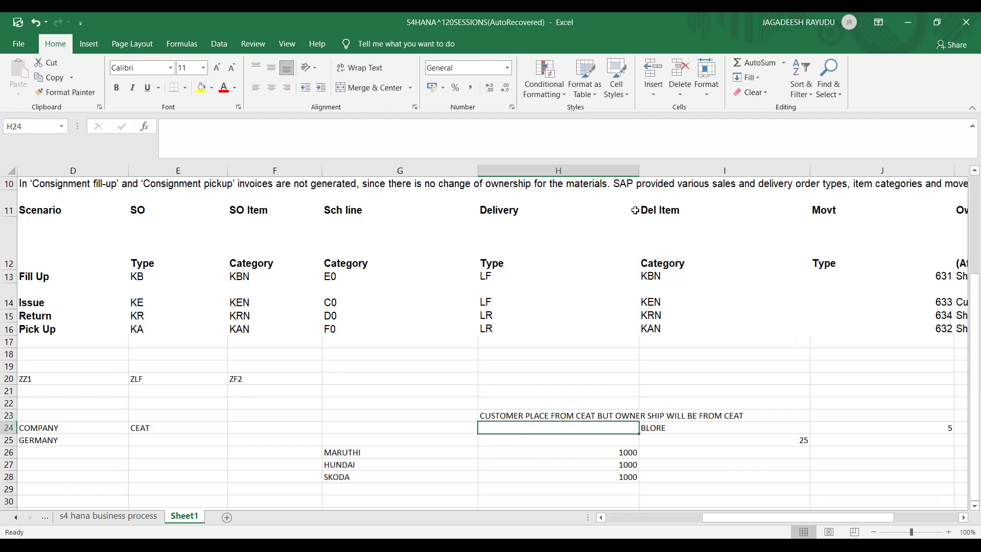
pyautogui.doubleClick(641, 171)
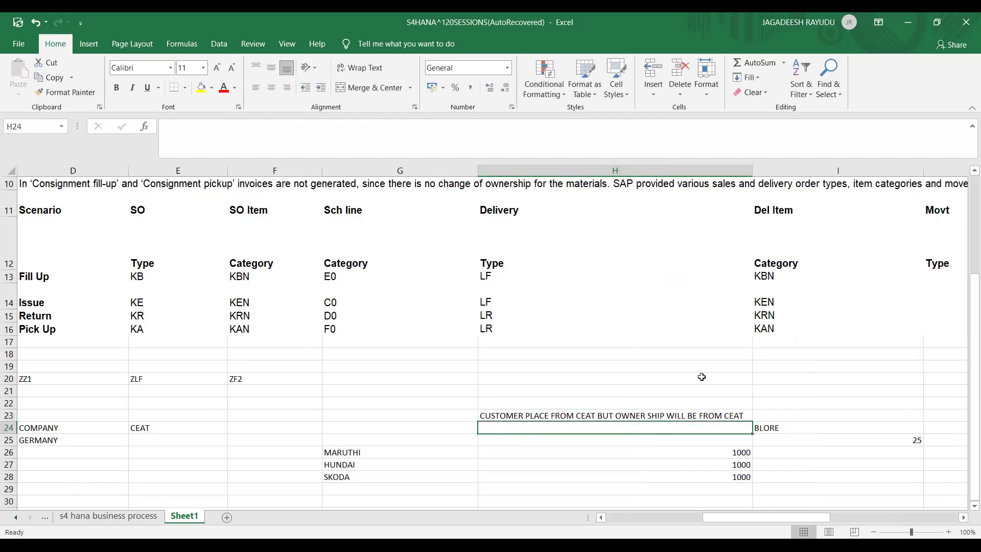
# Set the MARUTHI quantity in cell H26 to 975 to account for the 25 in cell I25
pyautogui.click(795, 440)
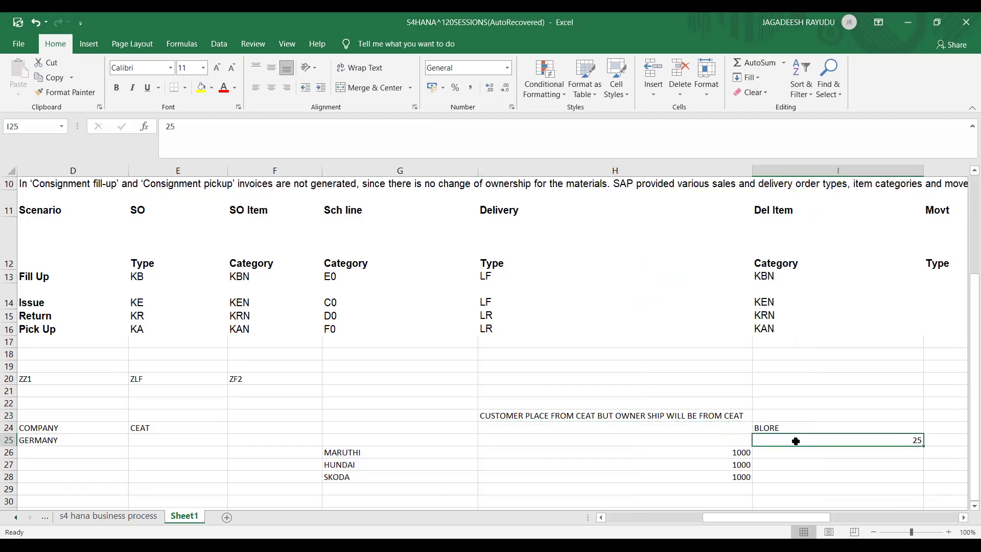
pyautogui.click(719, 451)
pyautogui.moveTo(806, 439); pyautogui.dragTo(737, 453)
pyautogui.click(734, 453)
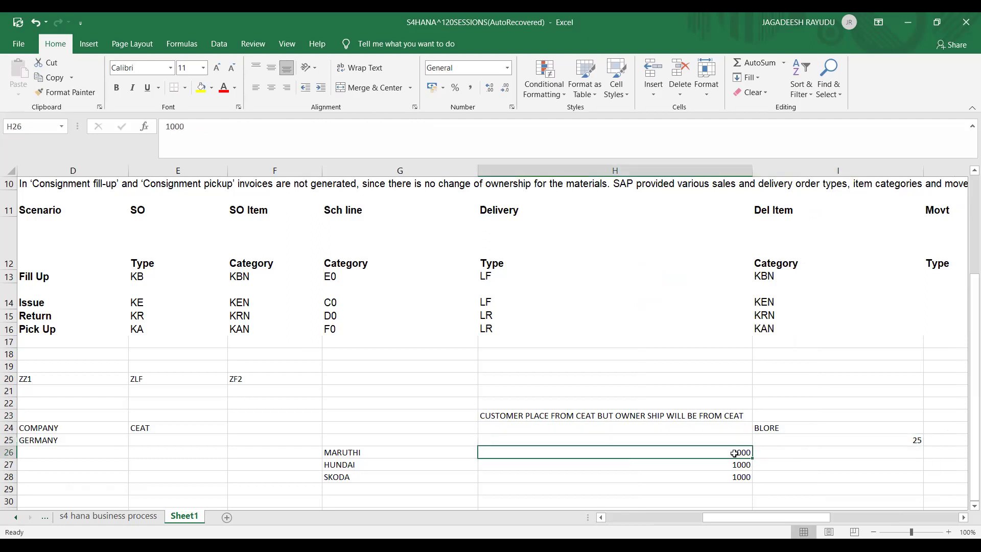
pyautogui.click(792, 440)
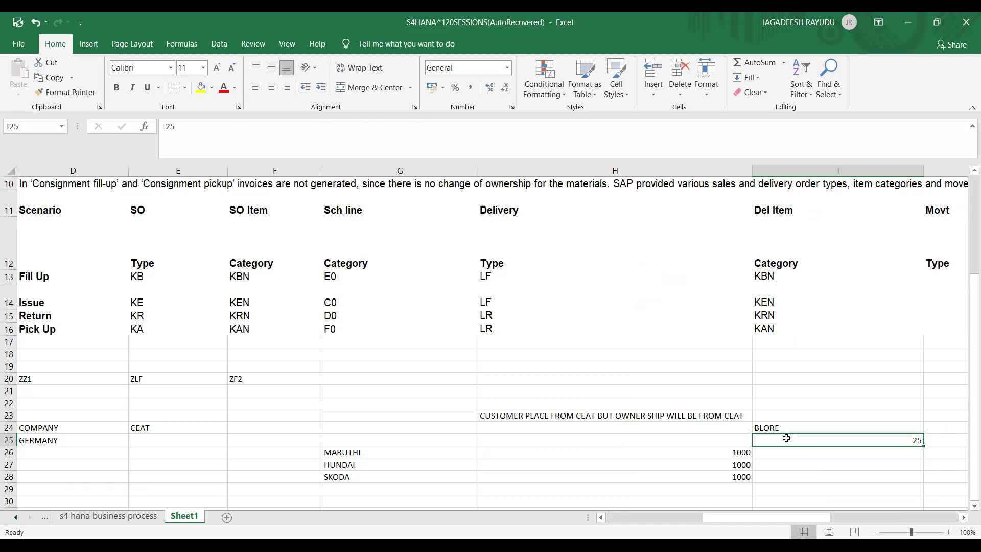
pyautogui.click(743, 452)
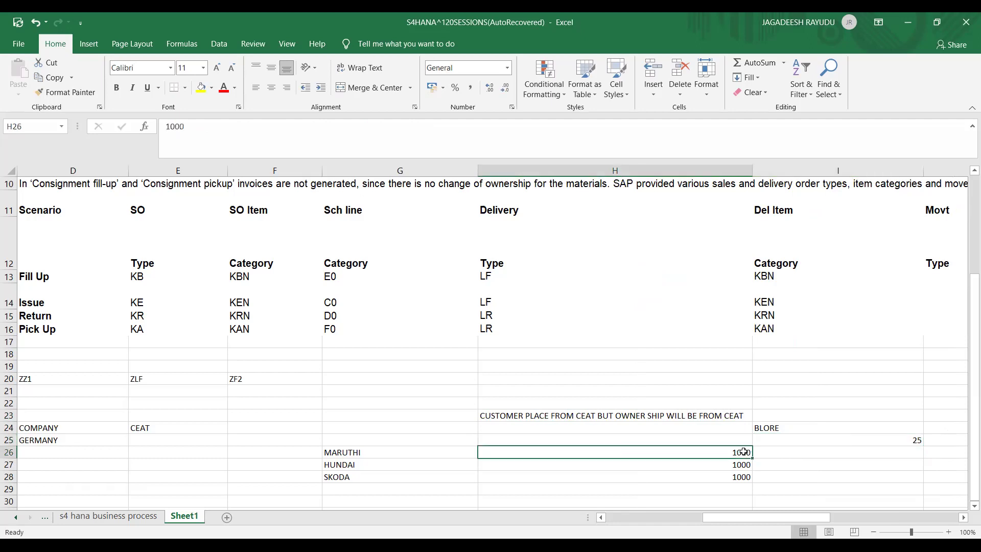
pyautogui.write('97')
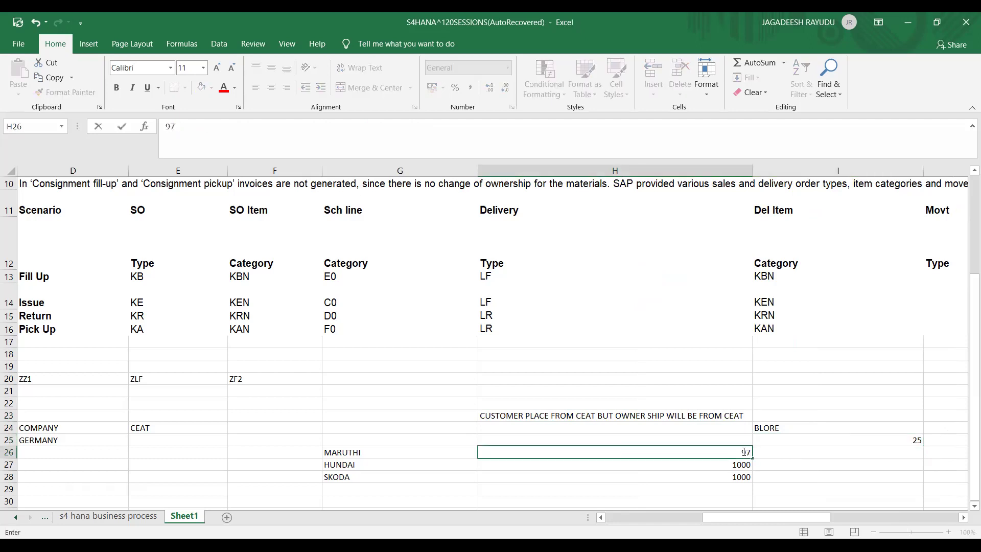
pyautogui.write('5')
pyautogui.click(824, 439)
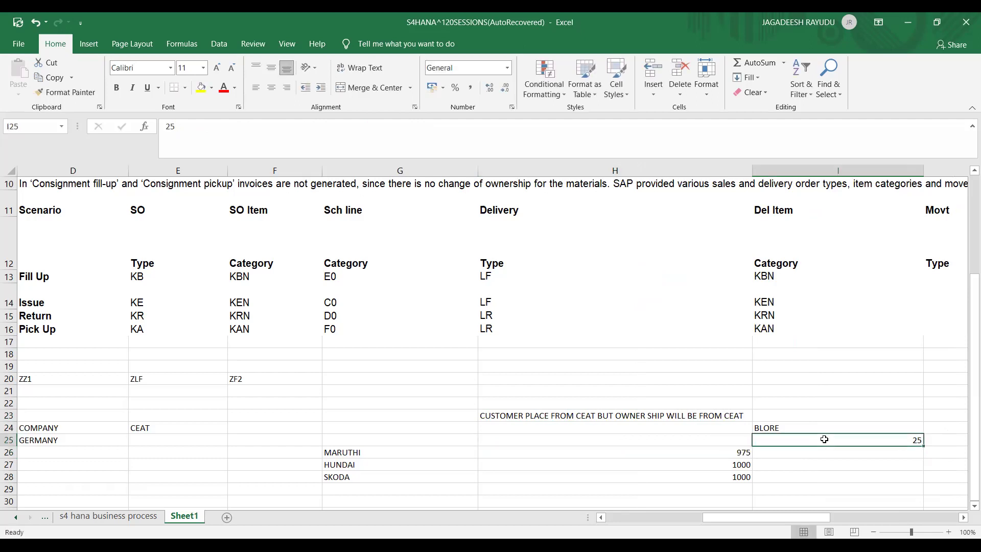
pyautogui.press('Right')
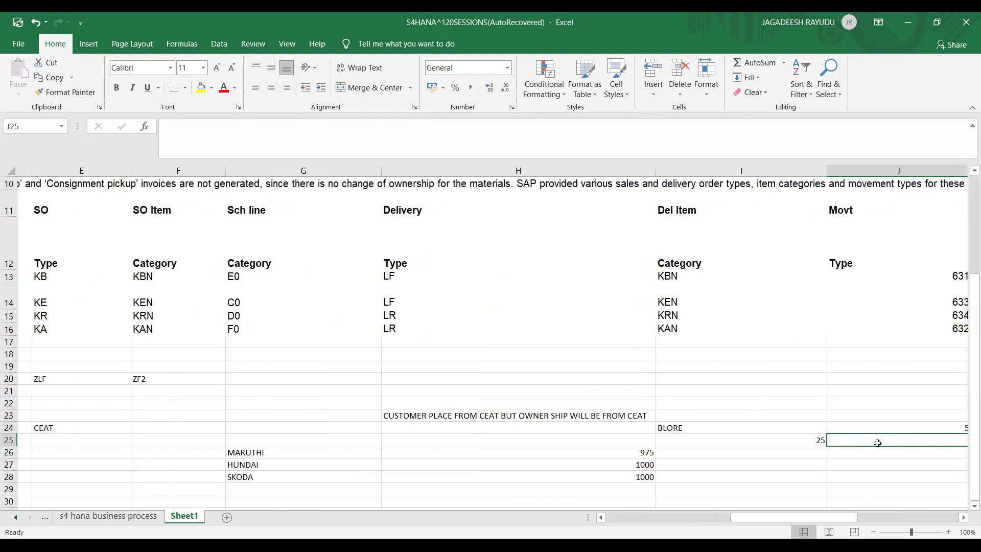
# Enter BILL in cell J25, beside the 25 under BLORE
pyautogui.write('BILL')
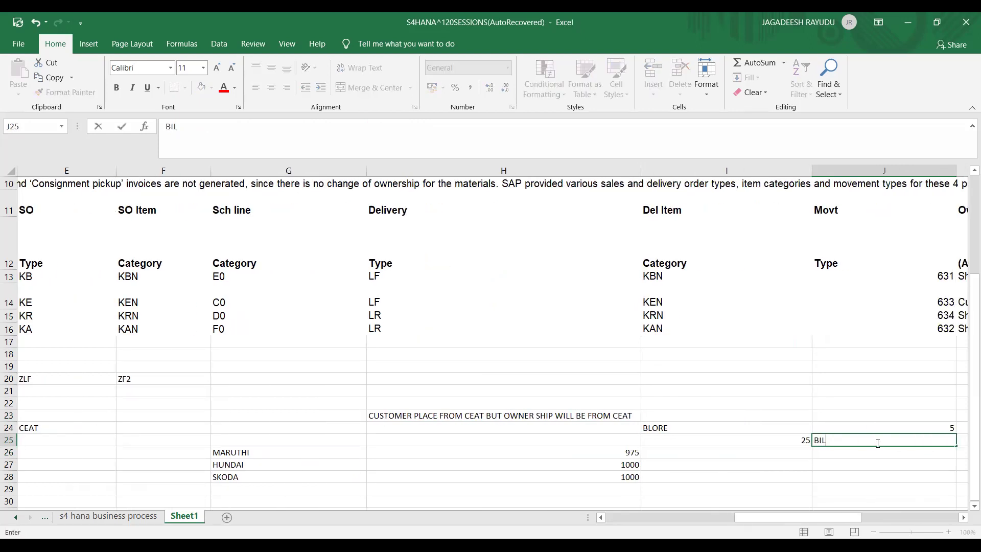
pyautogui.press('Return')
pyautogui.press('Up')
pyautogui.press('Up')
pyautogui.press('Down')
# Trace the billed quantity in row 25 back to the MARUTHI quantity in cell H26
pyautogui.press('Left')
pyautogui.press('Left')
pyautogui.press('Left')
pyautogui.press('Left')
pyautogui.press('Left')
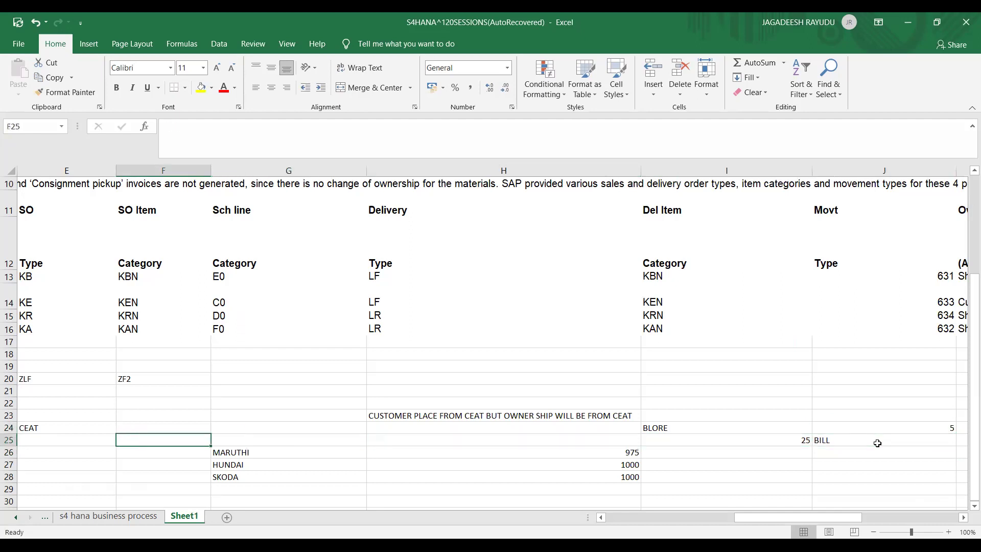
pyautogui.press('Right')
pyautogui.press('Right')
pyautogui.press('Down')
pyautogui.press('Right')
pyautogui.press('Right')
pyautogui.press('Left')
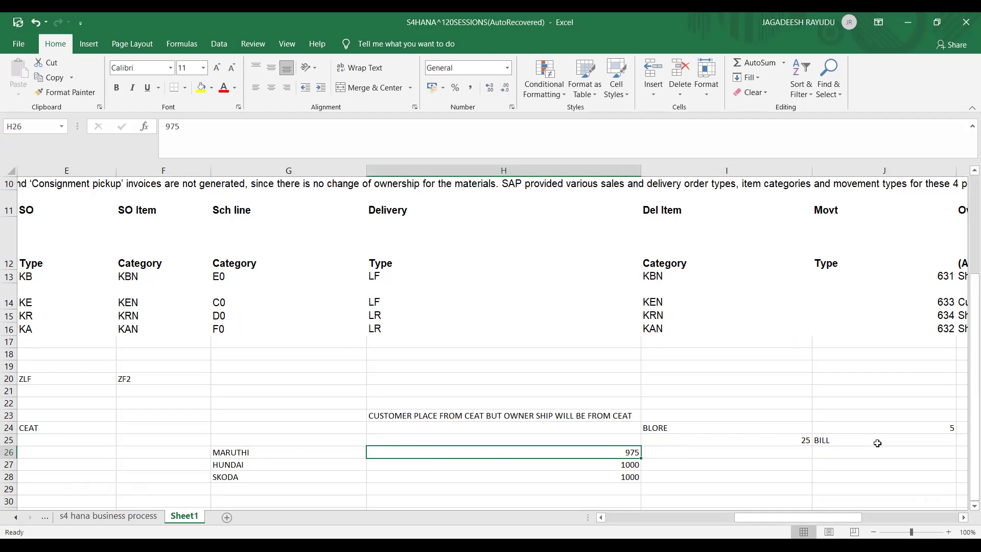
# Start a second example below the CEAT one by entering COFFEE in cell C30
pyautogui.press('Left')
pyautogui.press('Home')
pyautogui.press('Down')
pyautogui.press('Down')
pyautogui.press('Down')
pyautogui.press('Down')
pyautogui.press('Down')
pyautogui.press('Down')
pyautogui.press('Down')
pyautogui.press('Down')
pyautogui.press('Down')
pyautogui.press('Down')
pyautogui.press('Down')
pyautogui.press('Down')
pyautogui.press('Down')
pyautogui.press('Down')
pyautogui.press('Down')
pyautogui.press('Down')
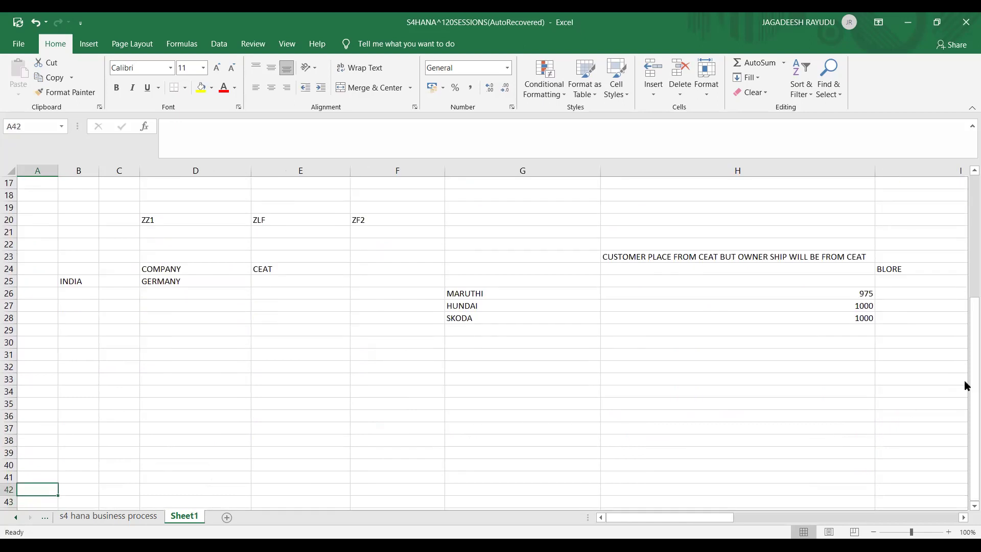
pyautogui.click(136, 343)
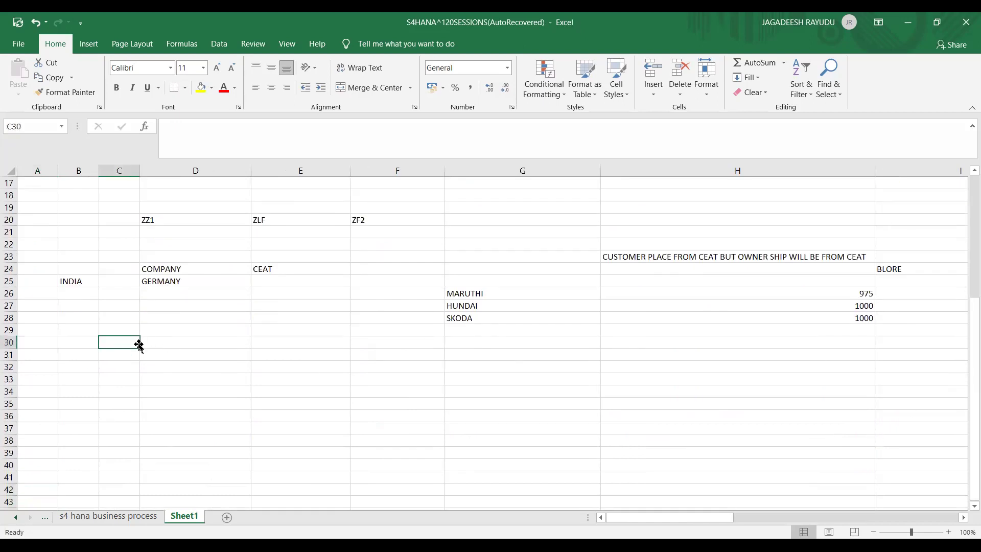
pyautogui.write('COMP')
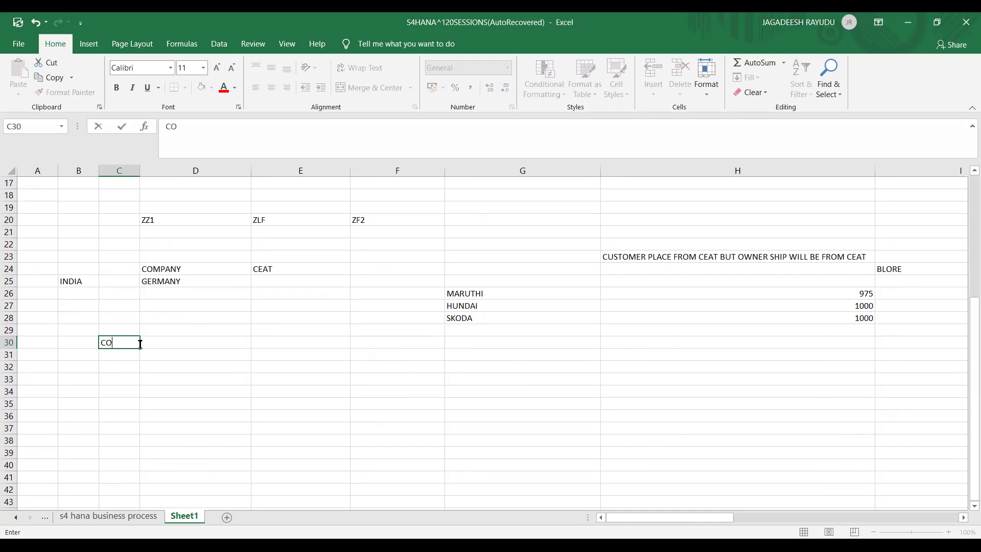
pyautogui.press('BackSpace')
pyautogui.press('BackSpace')
pyautogui.press('BackSpace')
pyautogui.write('OFEE')
pyautogui.press('Return')
pyautogui.click(136, 344)
pyautogui.write('C')
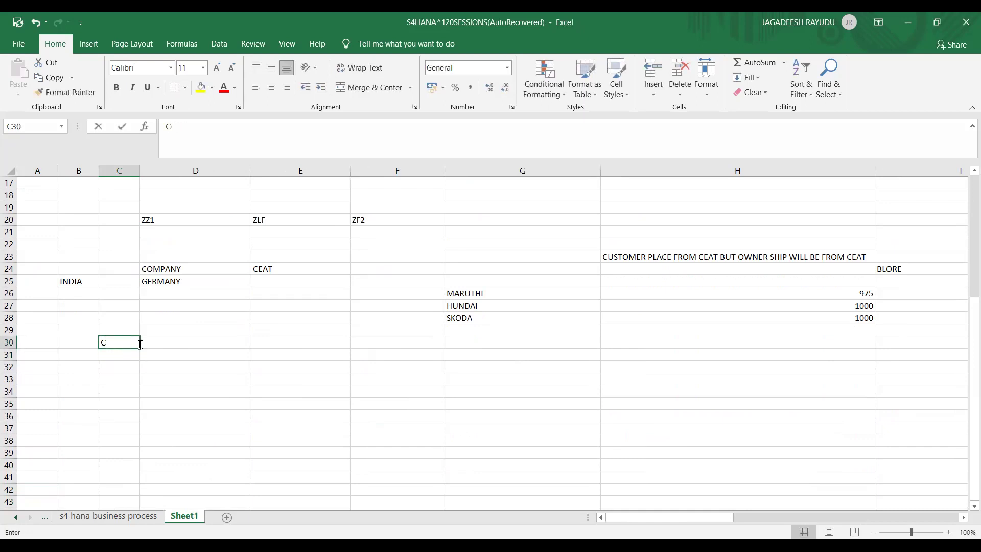
pyautogui.write('OFFEE')
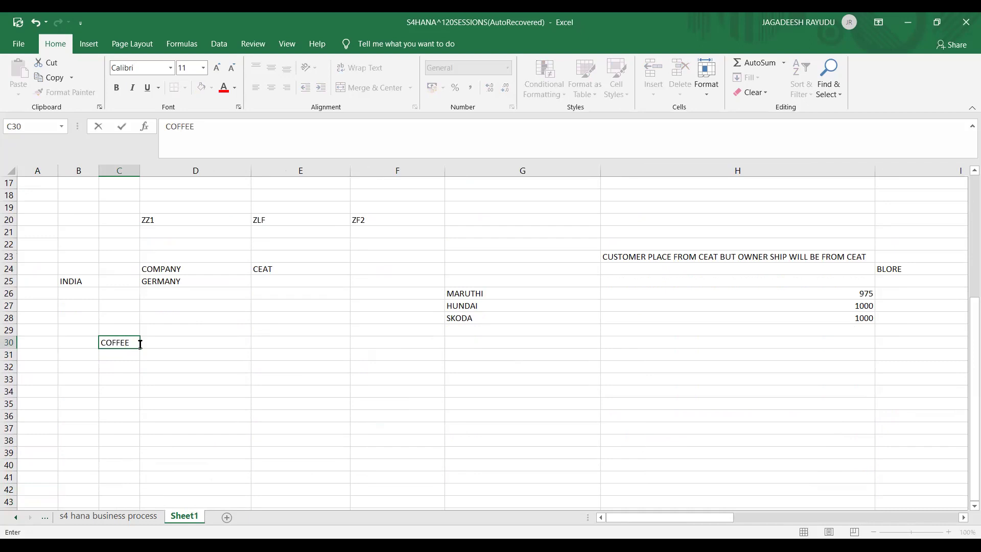
pyautogui.press('Return')
# Enter GERMAN in cell C32, two rows below COFFEE
pyautogui.press('Left')
pyautogui.press('Down')
pyautogui.press('Left')
pyautogui.press('Right')
pyautogui.press('Right')
pyautogui.press('Left')
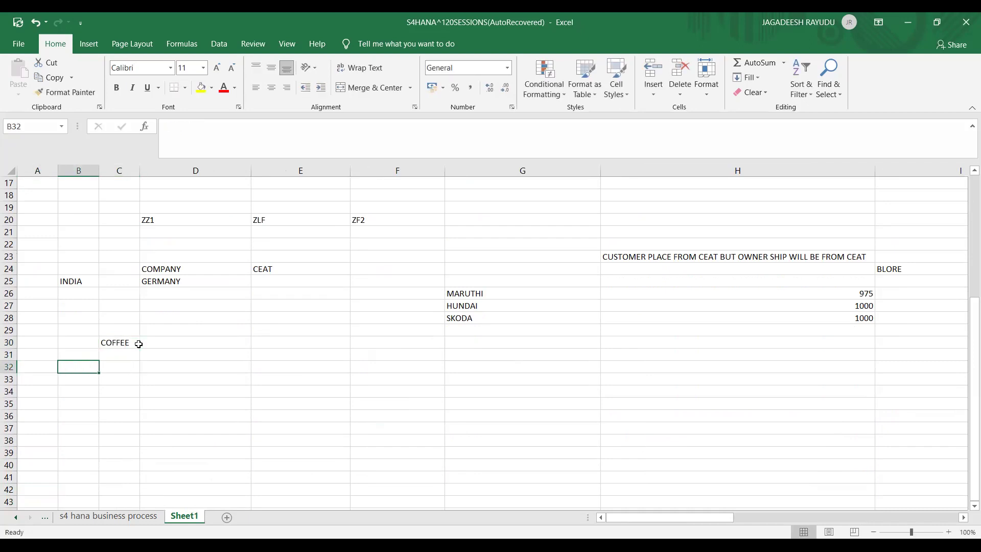
pyautogui.press('Right')
pyautogui.write('GERMAN')
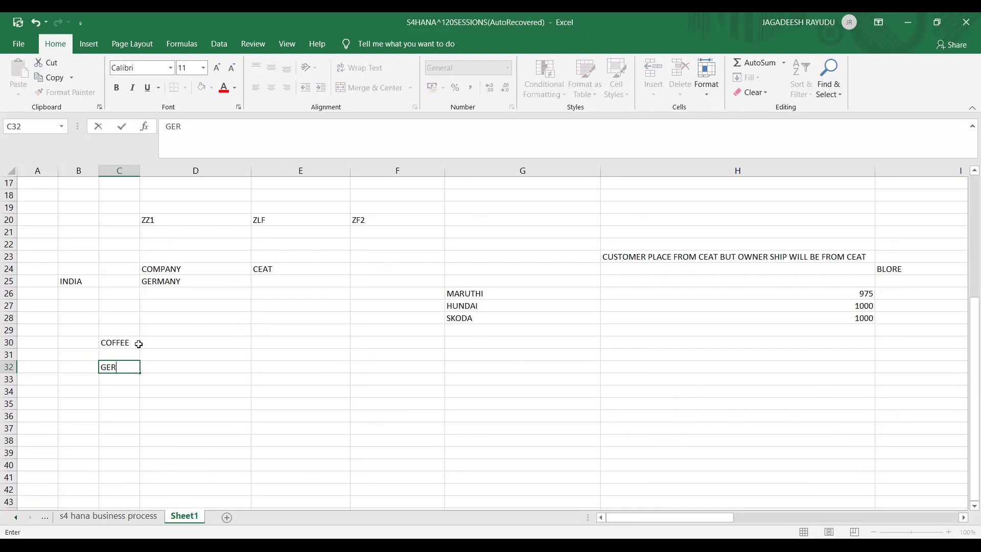
pyautogui.press('Return')
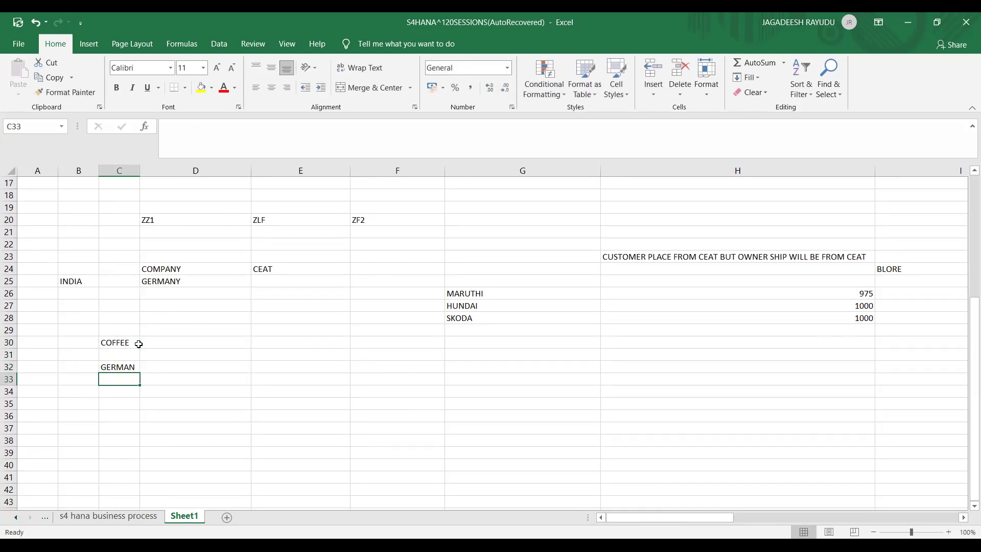
# Enter HUB LOCATION in cell E32 and its stock quantity 100000KG in cell E33
pyautogui.press('Right')
pyautogui.press('Right')
pyautogui.press('Up')
pyautogui.write('HUB LOCATION')
pyautogui.press('Return')
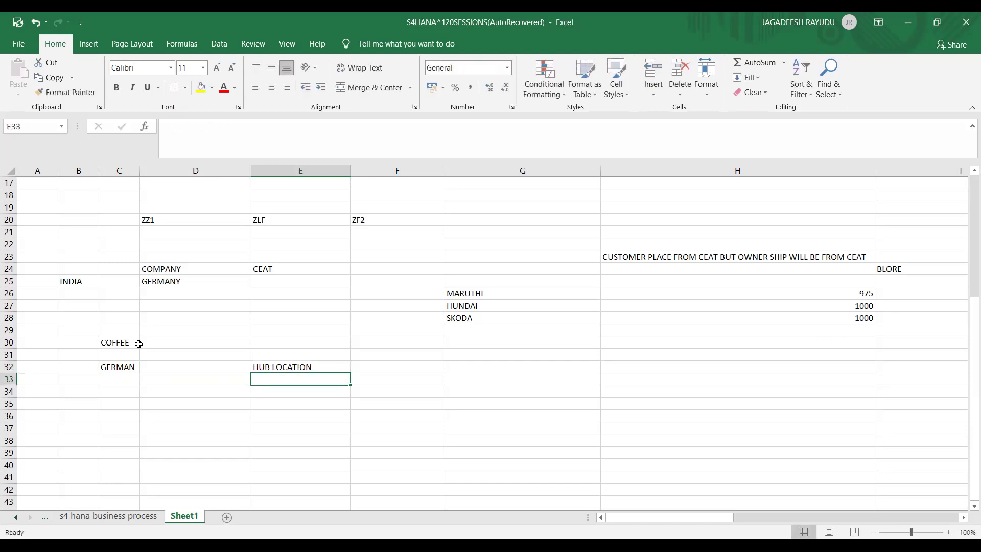
pyautogui.press('Up')
pyautogui.press('Down')
pyautogui.write('1000')
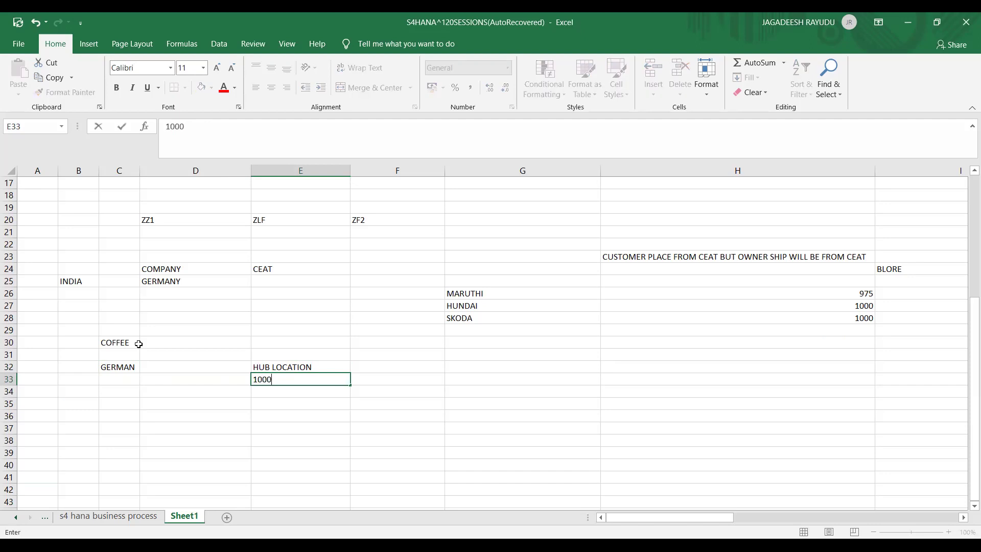
pyautogui.write('00KG')
pyautogui.press('Return')
# Enter DELHI in cell F32 beside HUB LOCATION, with the quantity 1000KG in cell G32
pyautogui.press('Up')
pyautogui.press('Up')
pyautogui.press('Up')
pyautogui.press('Down')
pyautogui.press('Down')
pyautogui.press('Up')
pyautogui.press('Up')
pyautogui.press('Right')
pyautogui.press('Down')
pyautogui.write('DELHI')
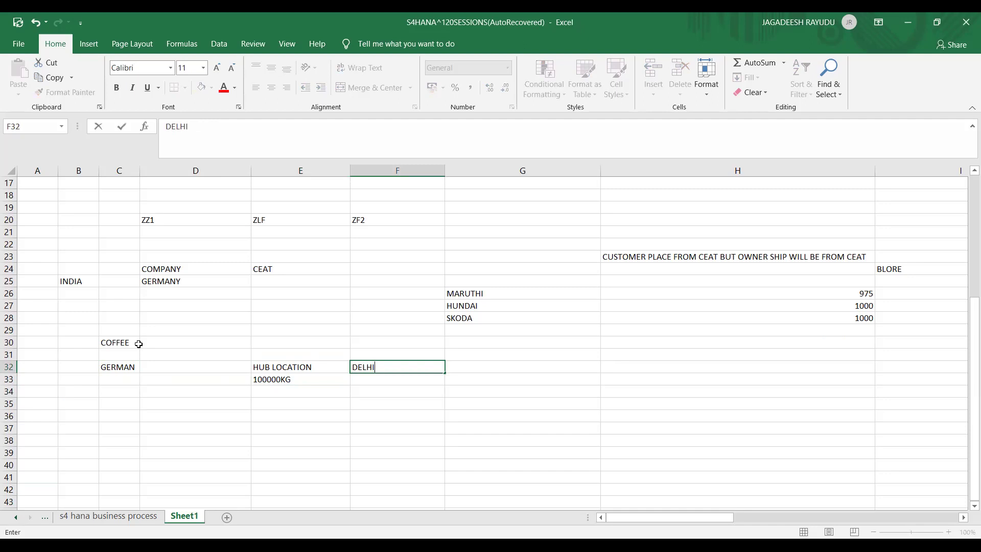
pyautogui.press('Left')
pyautogui.press('Right')
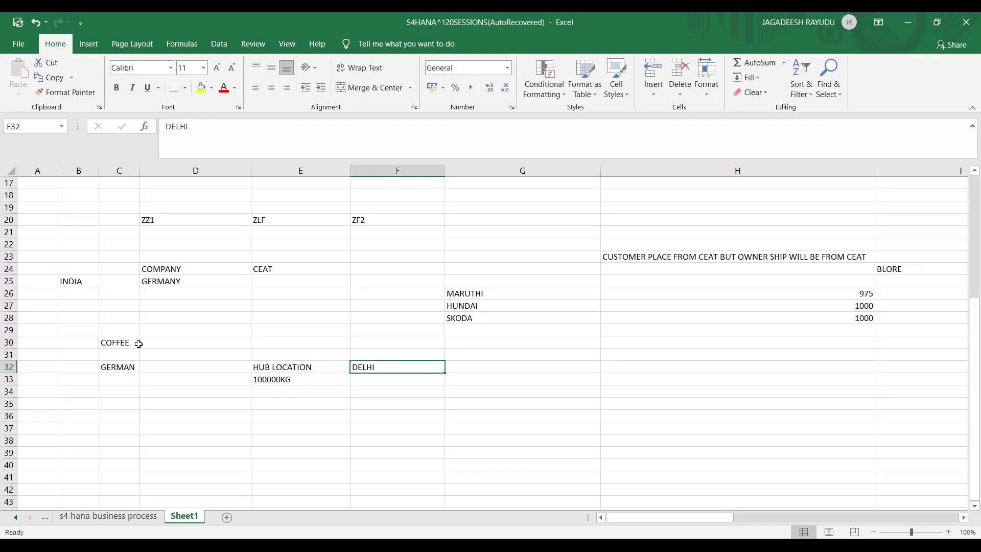
pyautogui.press('Right')
pyautogui.write('1000KG')
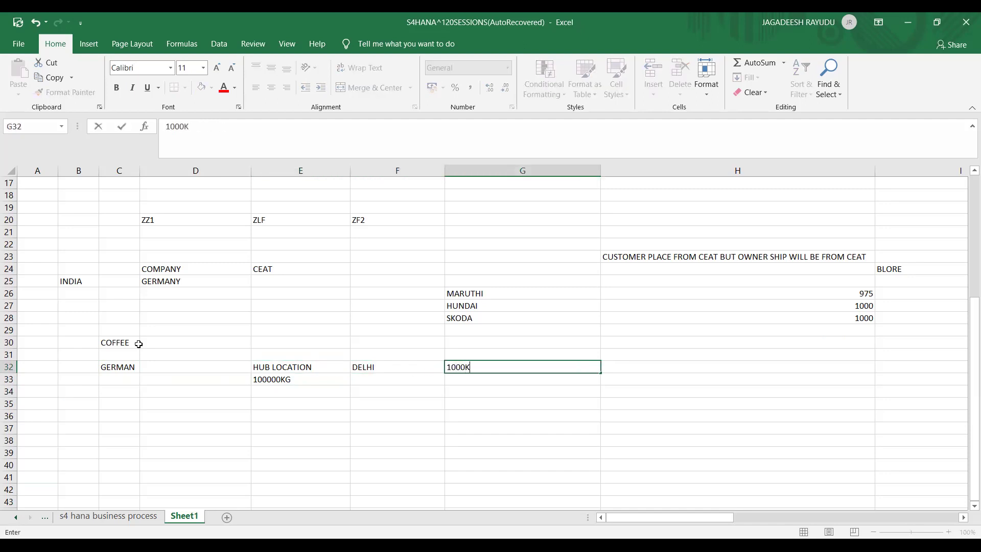
# Set the DELHI quantity in cell G32 to 10000KG
pyautogui.press('Left')
pyautogui.press('Left')
pyautogui.press('Down')
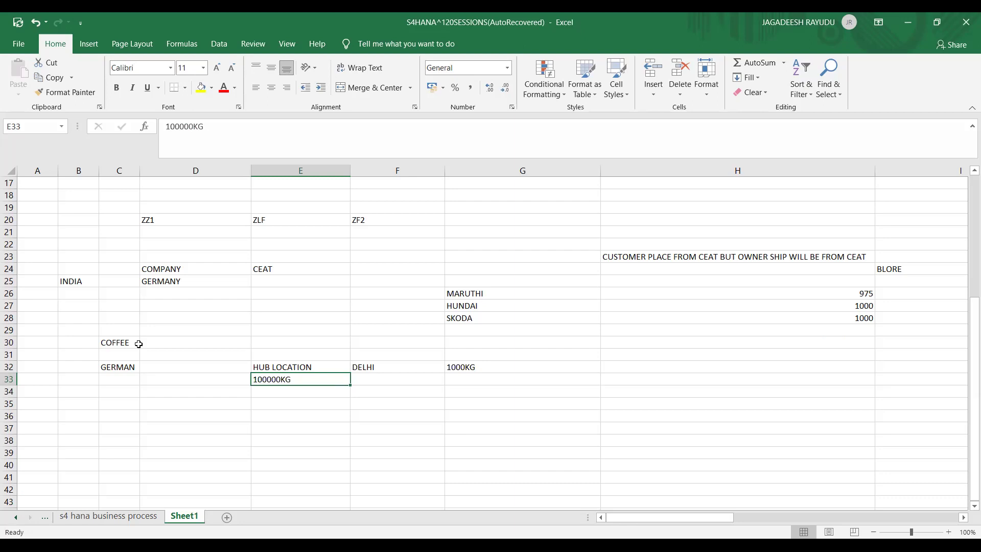
pyautogui.press('Up')
pyautogui.press('Right')
pyautogui.press('Right')
pyautogui.write('10000KG')
pyautogui.press('Left')
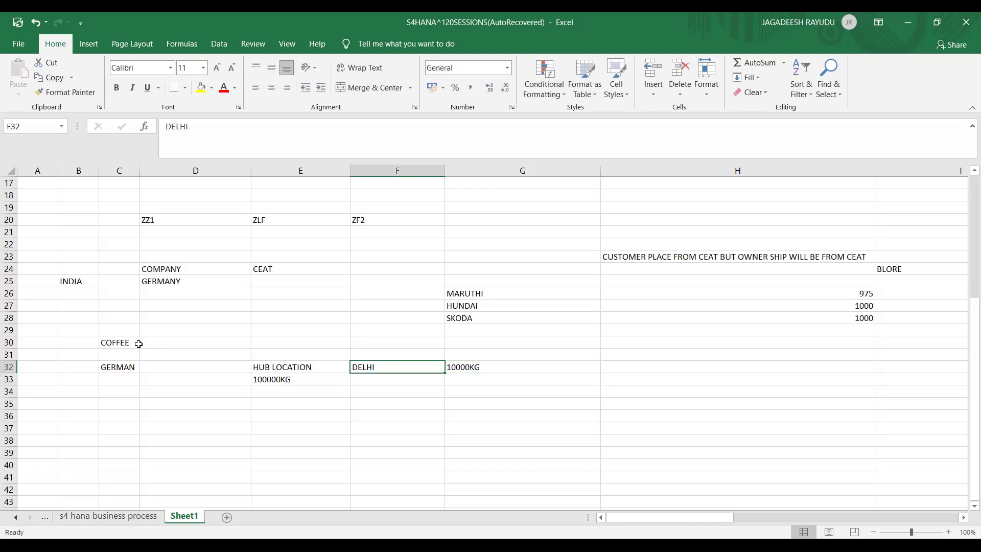
# Set the hub location stock in cell E33 to 90000KG to account for the DELHI quantity
pyautogui.press('Left')
pyautogui.press('Down')
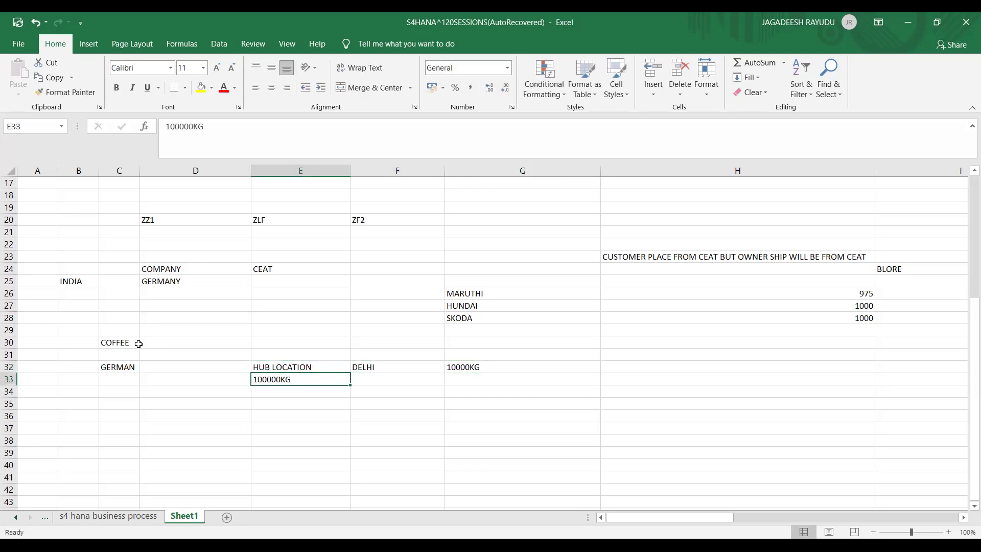
pyautogui.write('9000')
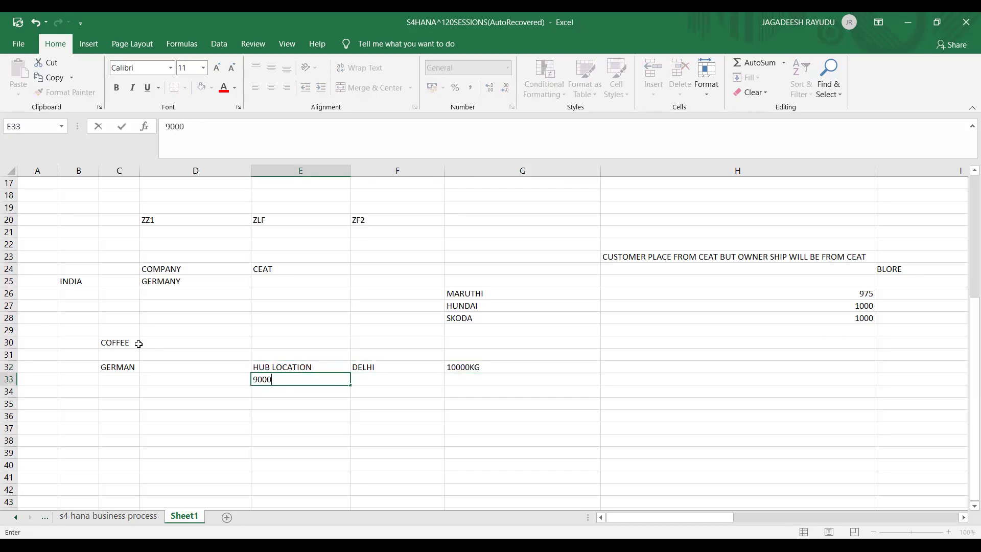
pyautogui.write('0KG')
pyautogui.press('Return')
# Enter GS01 in cell E31, directly above HUB LOCATION
pyautogui.press('Up')
pyautogui.press('Up')
pyautogui.press('Up')
pyautogui.press('Down')
pyautogui.press('Down')
pyautogui.press('Up')
pyautogui.press('Up')
pyautogui.press('Down')
pyautogui.press('Up')
pyautogui.write('GS01')
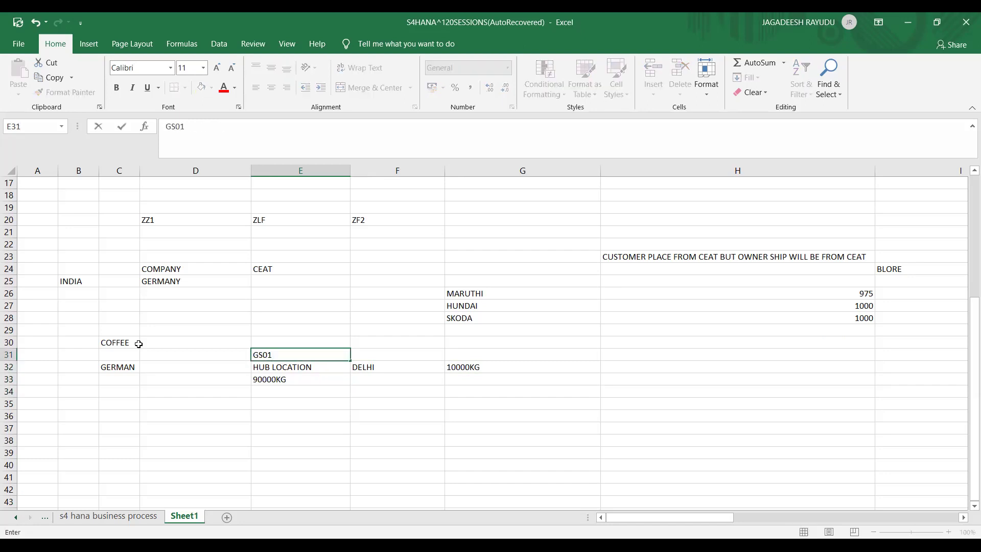
pyautogui.press('Return')
# Compare the GS01 and HUB LOCATION entries with the DELHI entry and its quantity in row 32
pyautogui.press('Up')
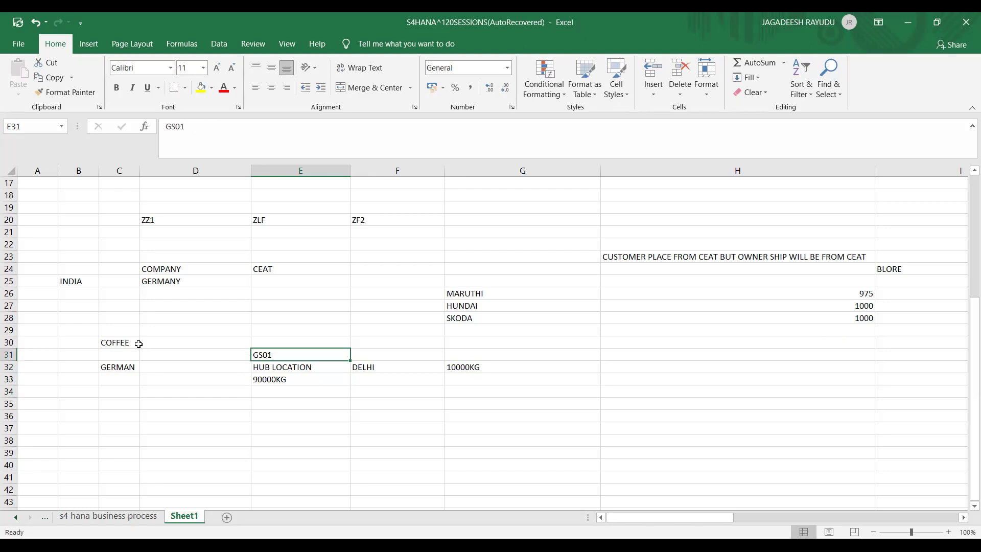
pyautogui.press('Up')
pyautogui.press('Down')
pyautogui.press('Down')
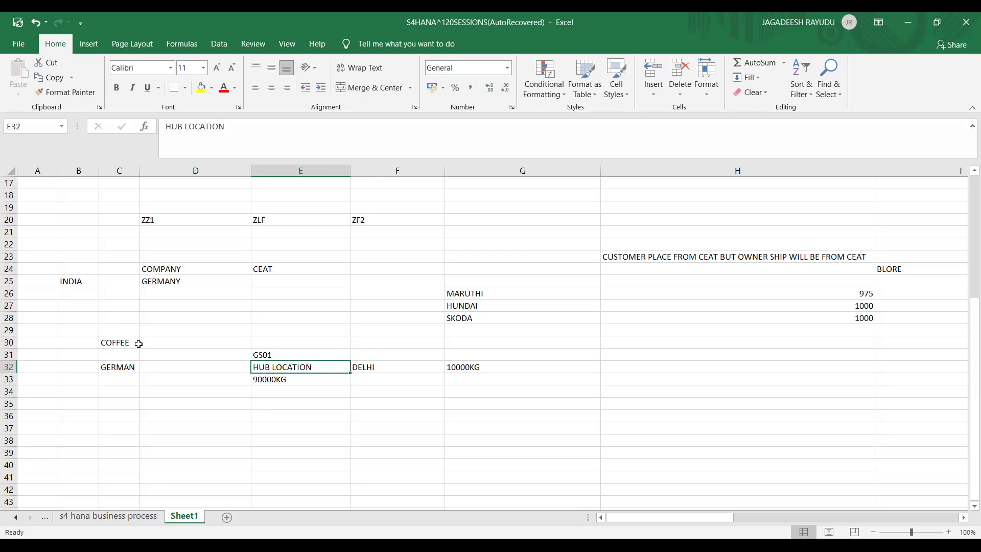
pyautogui.press('Right')
pyautogui.press('Right')
pyautogui.press('Left')
pyautogui.press('Right')
pyautogui.press('Left')
pyautogui.press('Right')
pyautogui.press('Left')
# Return to the process list above the scenario table and read the consignment fill-up description in cell E6
pyautogui.press('Up')
pyautogui.press('Up')
pyautogui.press('Up')
pyautogui.press('Up')
pyautogui.press('Up')
pyautogui.press('Up')
pyautogui.press('Up')
pyautogui.press('Up')
pyautogui.press('Up')
pyautogui.press('Up')
pyautogui.press('Up')
pyautogui.press('Up')
pyautogui.press('Up')
pyautogui.press('Up')
pyautogui.press('Up')
pyautogui.press('Up')
pyautogui.press('Up')
pyautogui.press('Up')
pyautogui.press('Up')
pyautogui.press('Up')
pyautogui.press('Up')
pyautogui.press('Up')
pyautogui.press('Up')
pyautogui.press('Up')
pyautogui.press('Up')
pyautogui.press('Up')
pyautogui.press('Up')
pyautogui.press('Up')
pyautogui.press('Up')
pyautogui.press('Up')
pyautogui.press('Up')
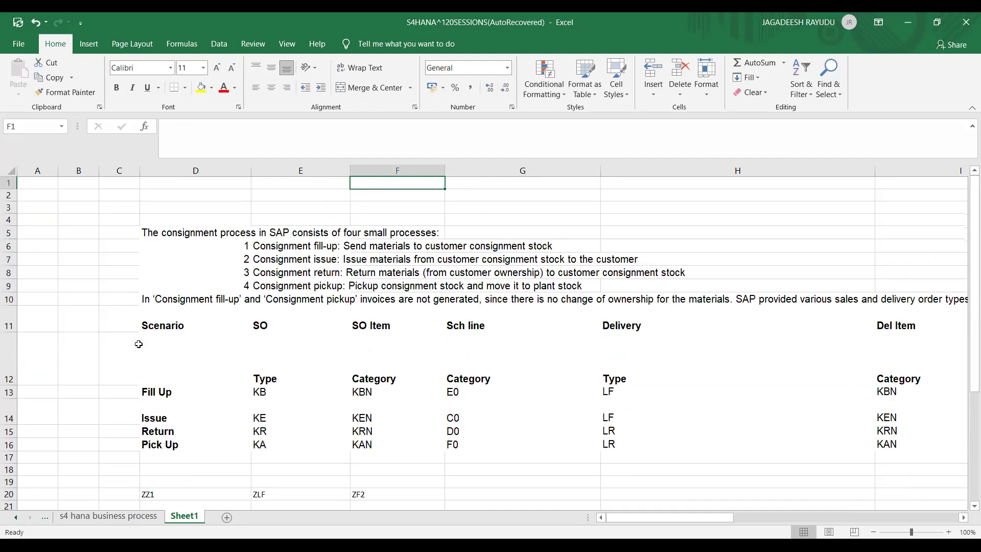
pyautogui.click(287, 254)
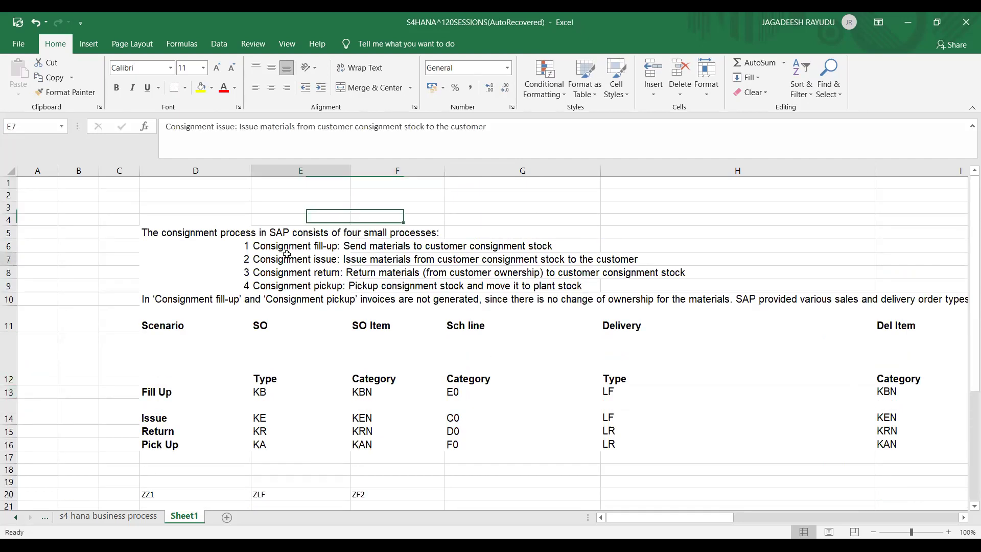
pyautogui.click(288, 245)
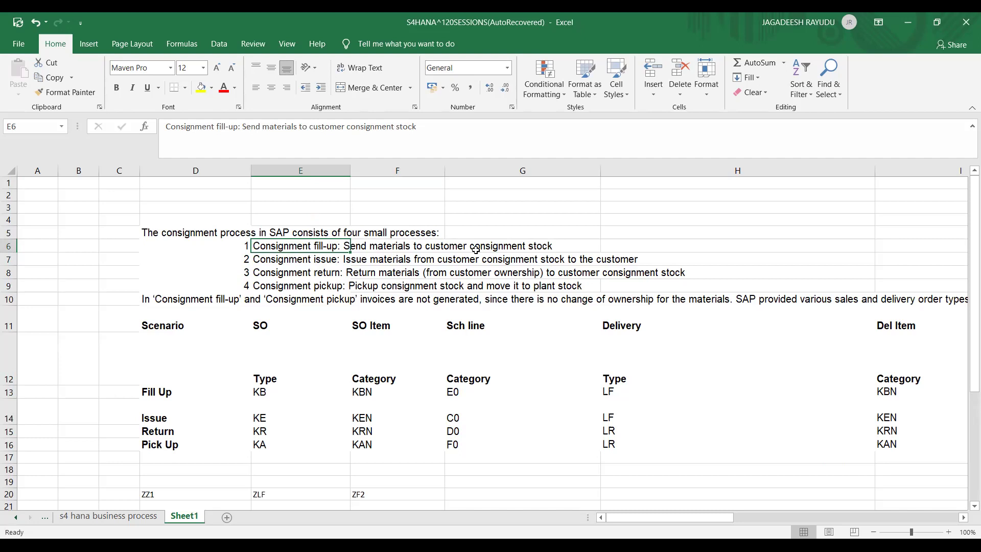
# Examine the SO type and SO item category of the Fill Up row, and the SO type of the Issue row
pyautogui.click(265, 392)
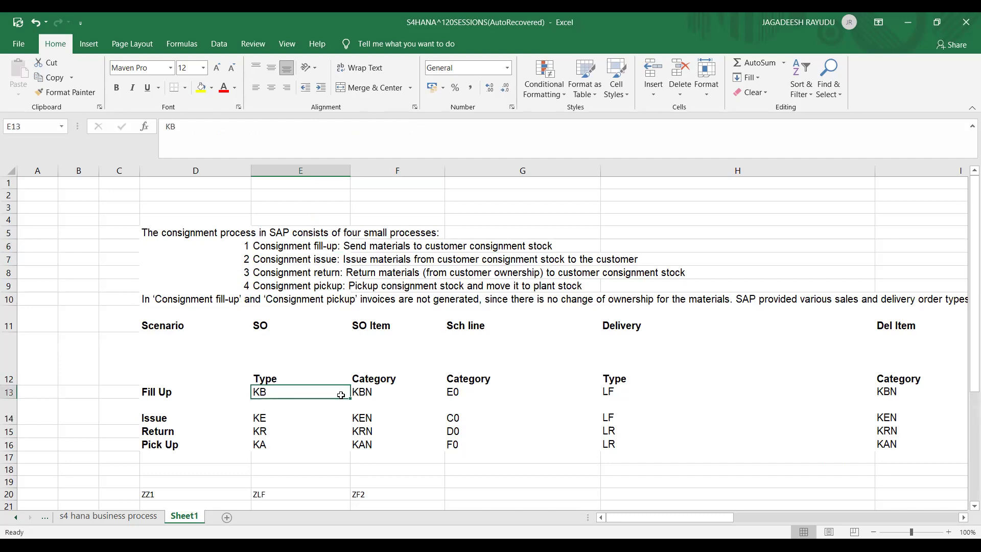
pyautogui.click(370, 399)
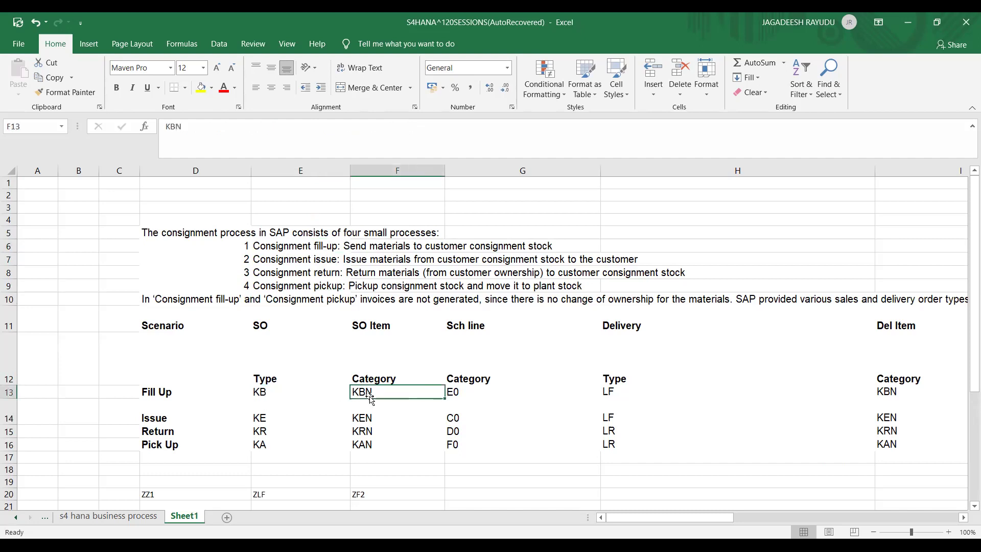
pyautogui.click(291, 391)
pyautogui.click(370, 399)
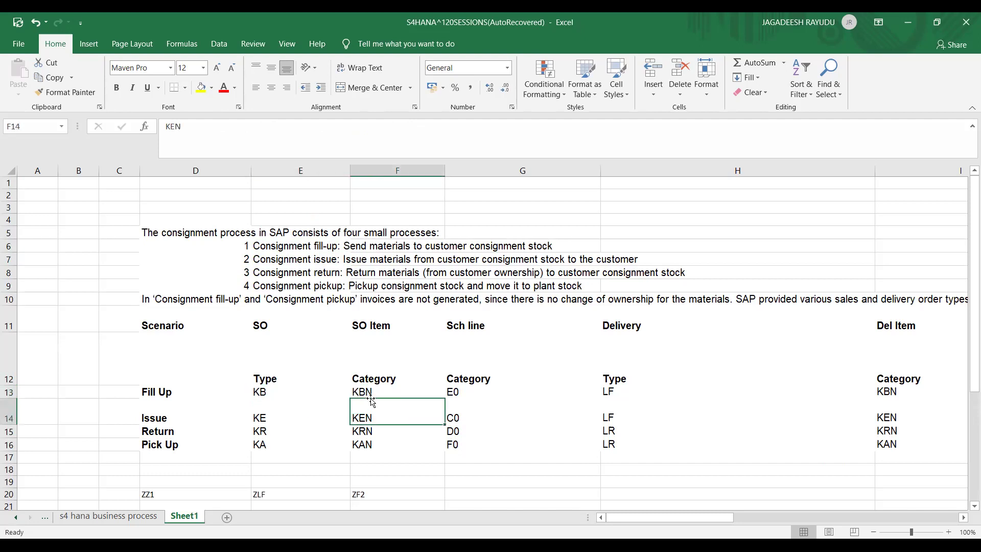
pyautogui.click(372, 396)
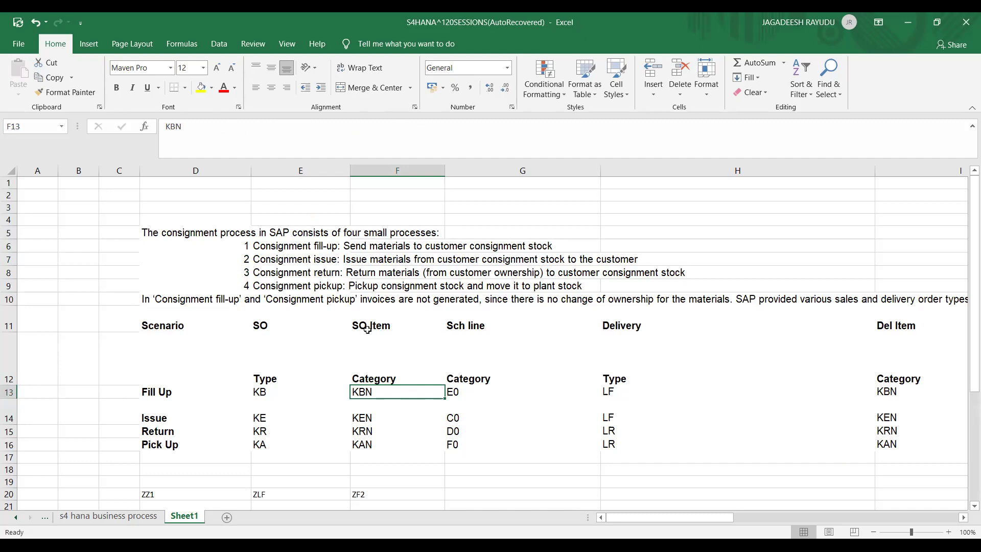
pyautogui.press('Up')
pyautogui.press('Up')
pyautogui.press('Up')
pyautogui.press('Up')
pyautogui.press('Up')
pyautogui.press('Up')
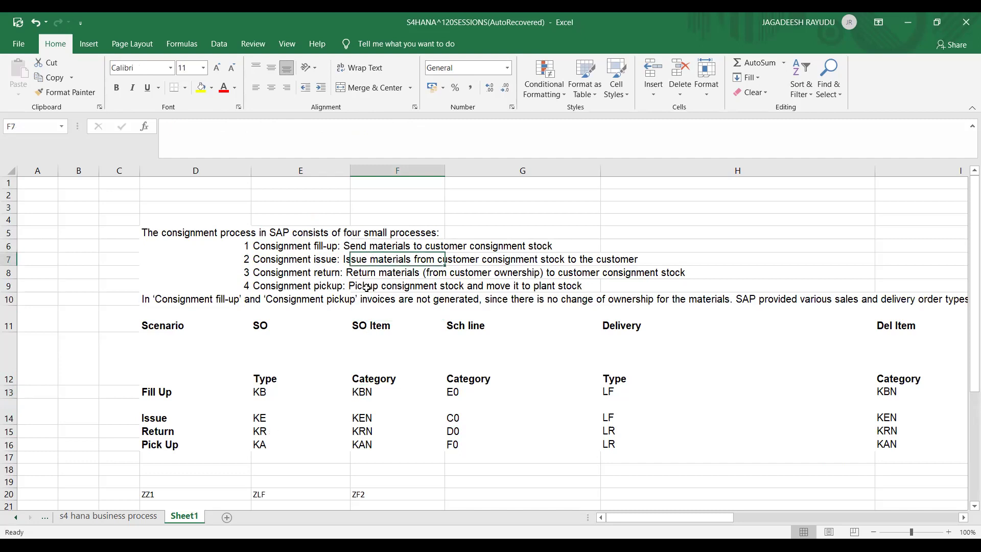
pyautogui.click(361, 392)
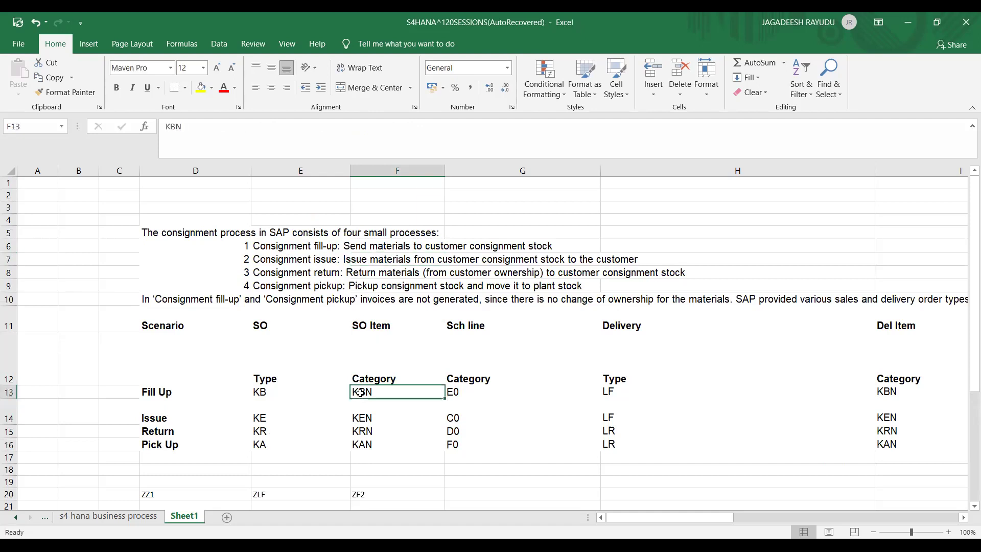
pyautogui.click(255, 428)
pyautogui.click(257, 418)
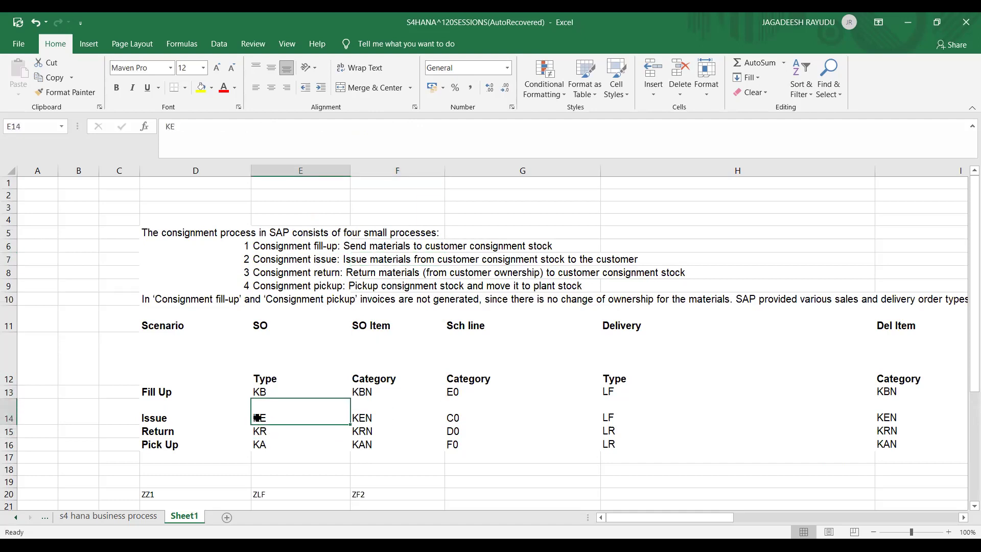
# Examine the SO item category of the Issue row and reread the consignment fill-up description in row 6
pyautogui.click(368, 418)
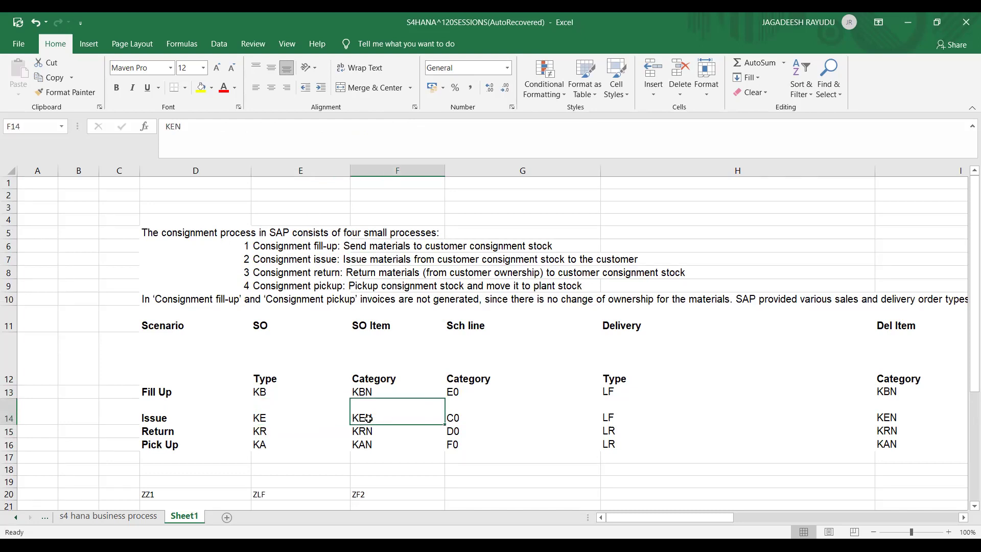
pyautogui.click(359, 248)
pyautogui.click(305, 246)
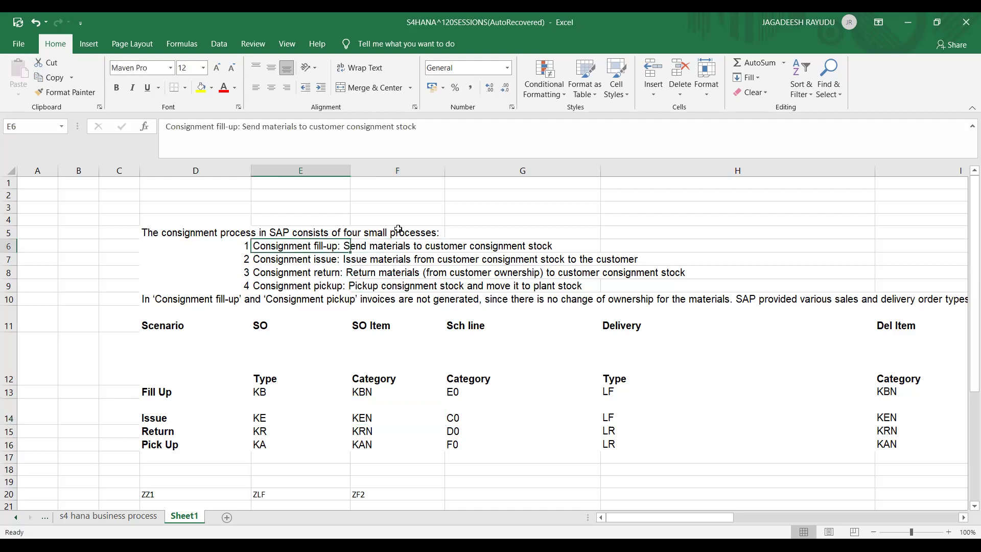
pyautogui.click(451, 247)
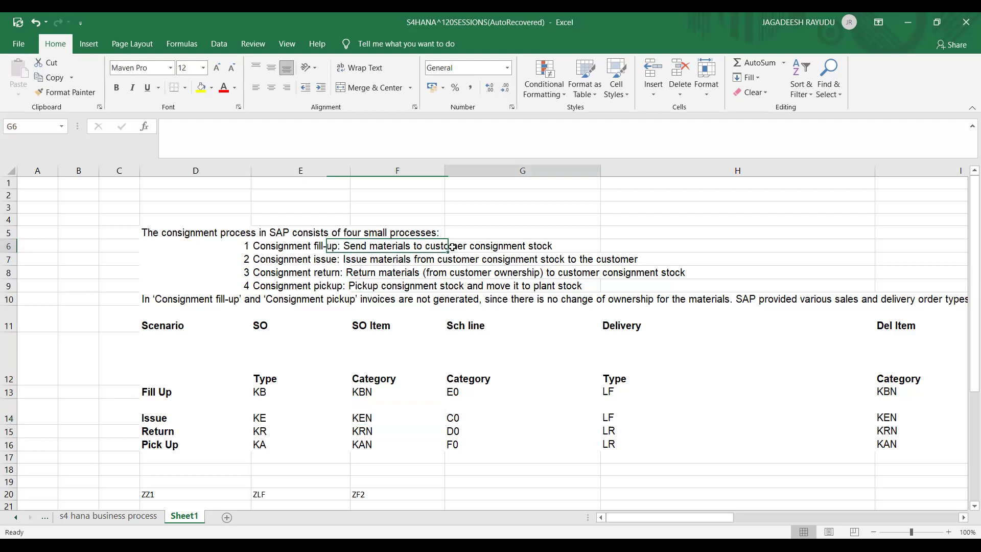
pyautogui.click(375, 244)
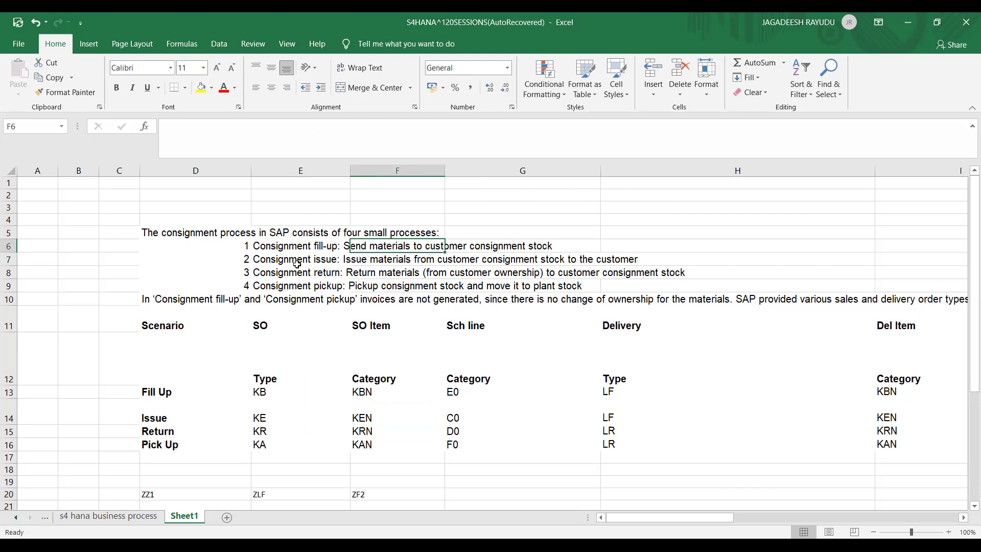
# Compare the Issue row's SO type and SO item category with the consignment issue description in row 7
pyautogui.click(300, 413)
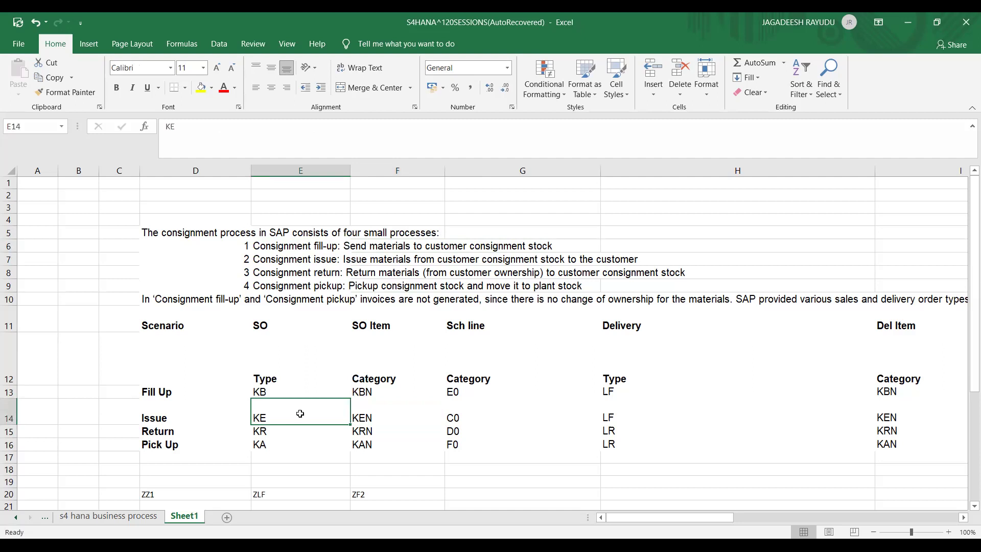
pyautogui.moveTo(299, 414); pyautogui.dragTo(366, 424)
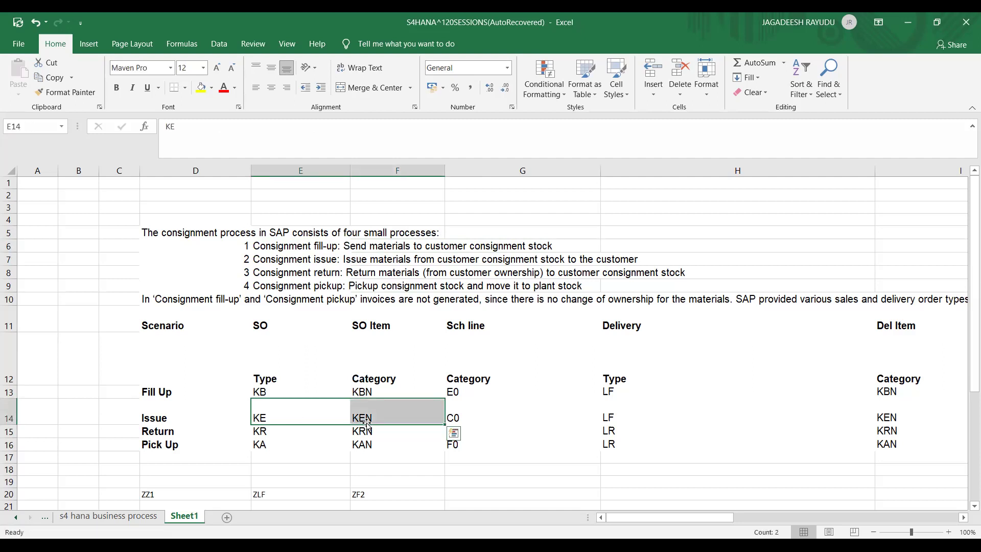
pyautogui.click(386, 257)
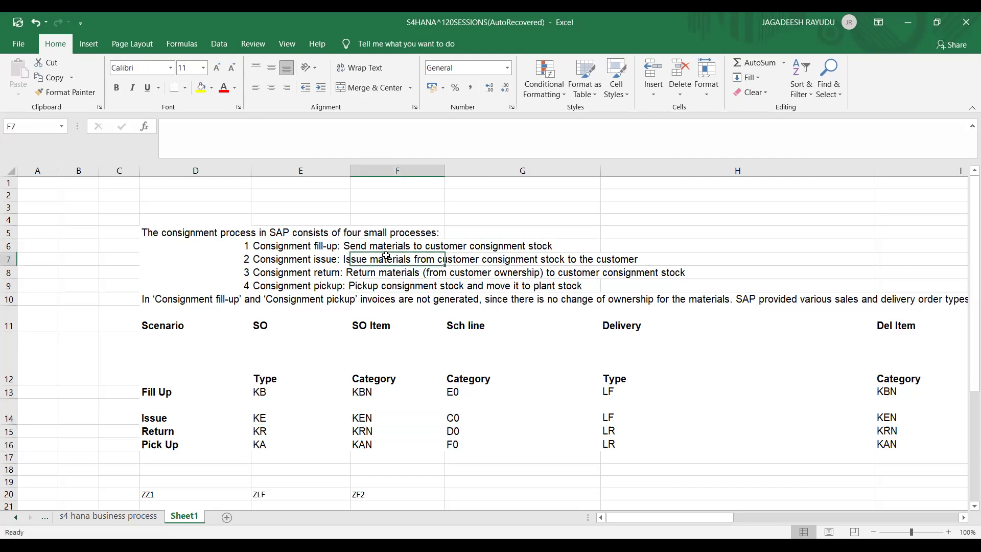
pyautogui.click(474, 258)
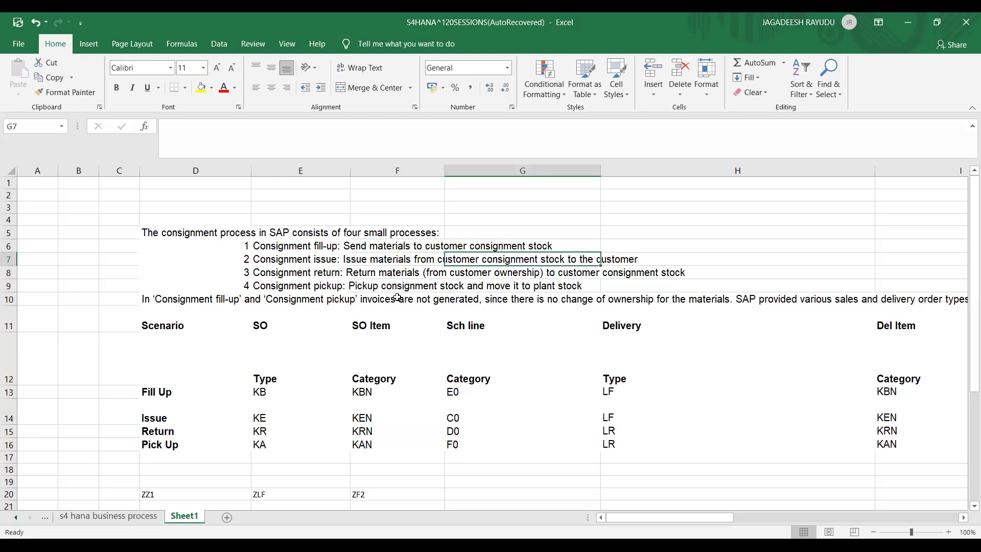
pyautogui.click(254, 416)
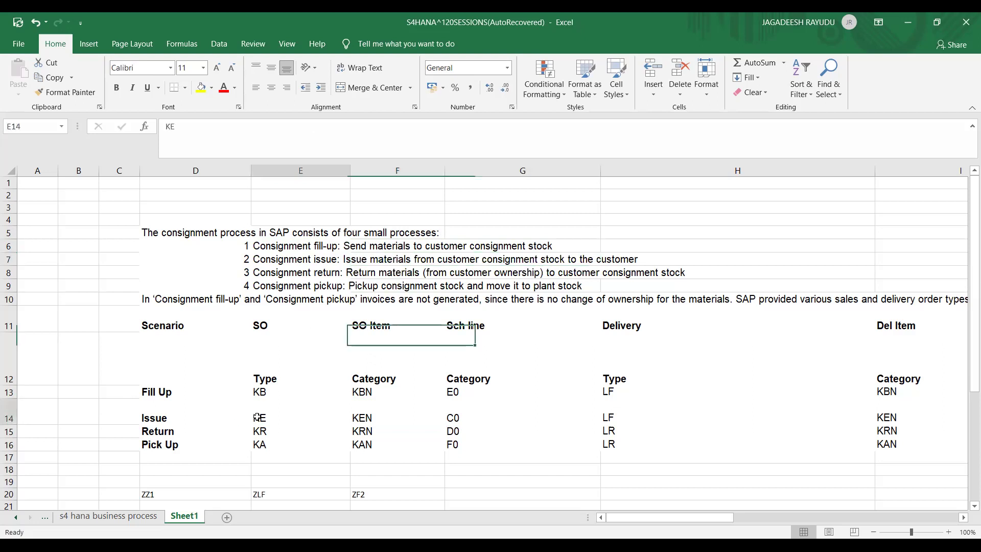
pyautogui.click(360, 418)
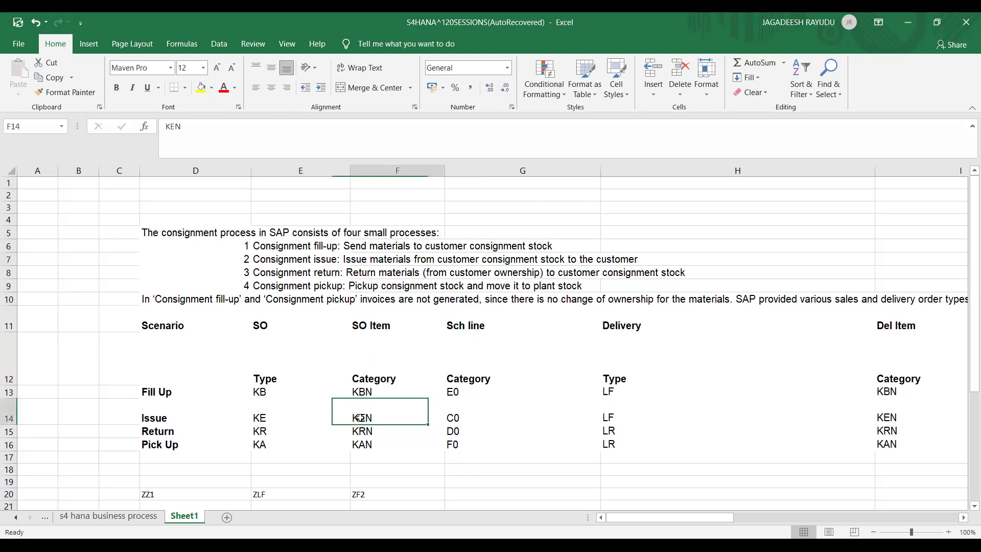
# Examine the SO type and SO item category of the Return row in the scenario table
pyautogui.click(267, 432)
pyautogui.click(364, 432)
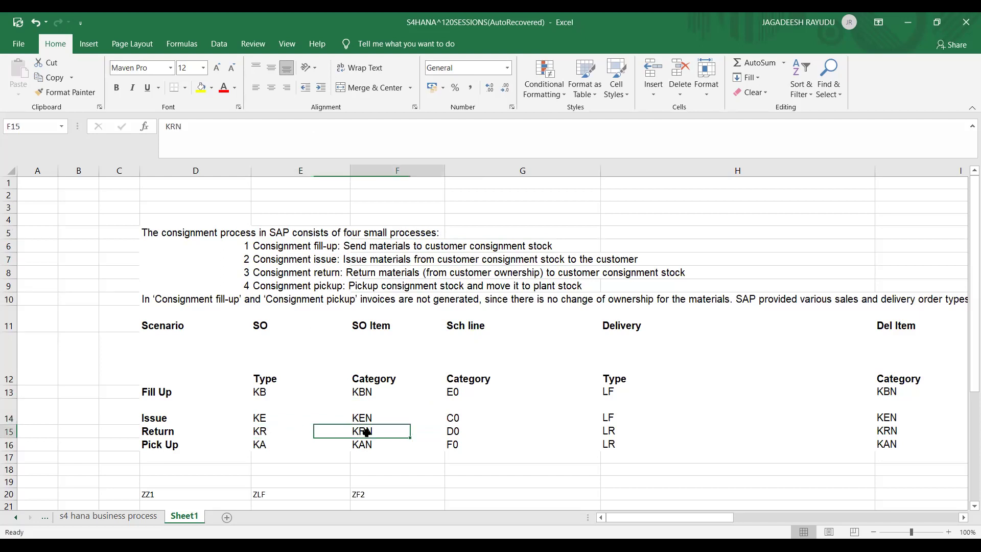
pyautogui.click(259, 432)
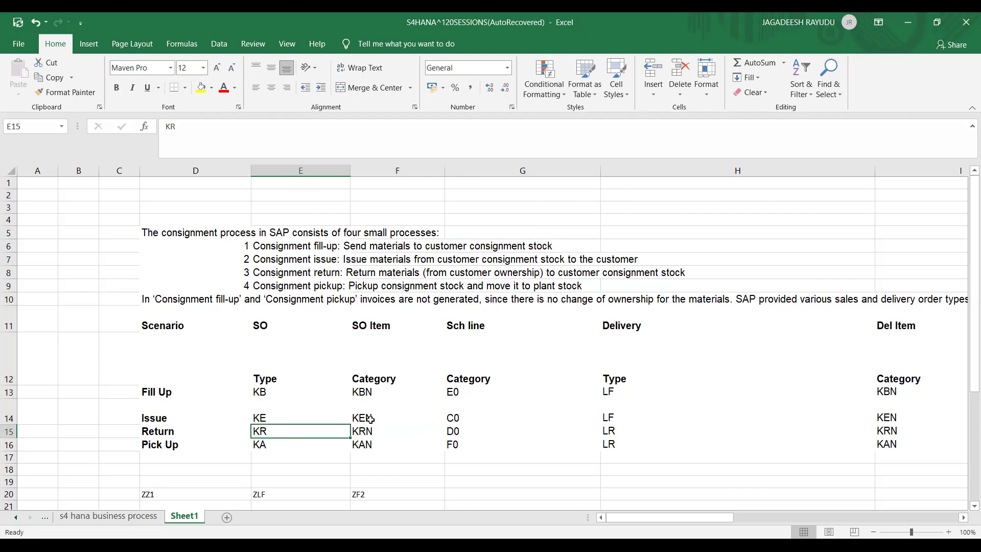
pyautogui.click(249, 432)
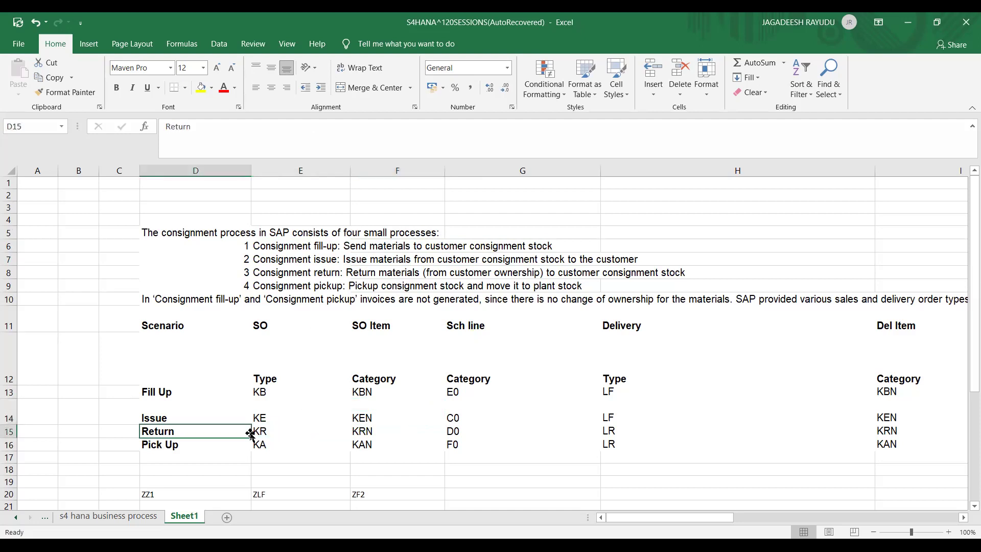
pyautogui.click(263, 432)
pyautogui.click(376, 429)
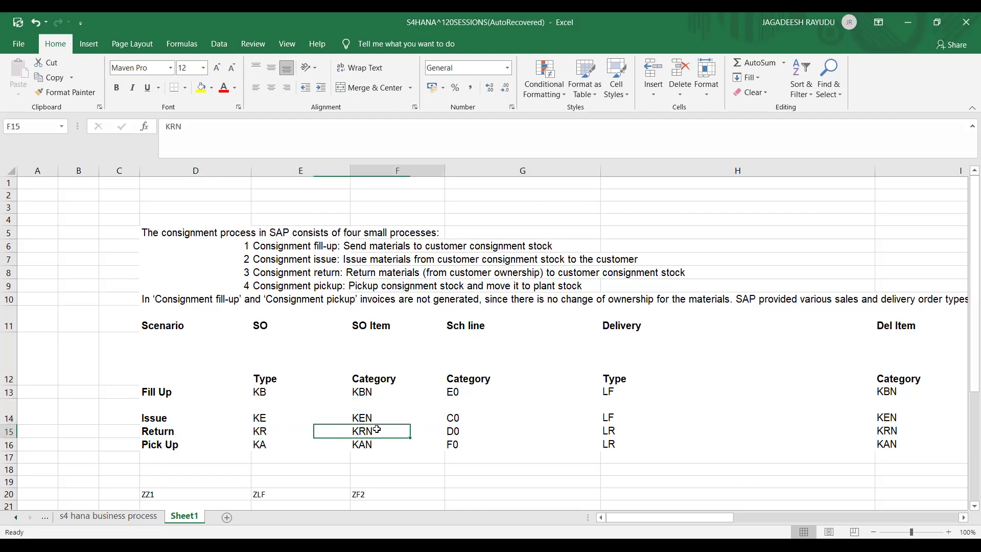
# Check the Pick Up row's SO type and view the CEAT and coffee stock examples below the scenario table
pyautogui.click(271, 445)
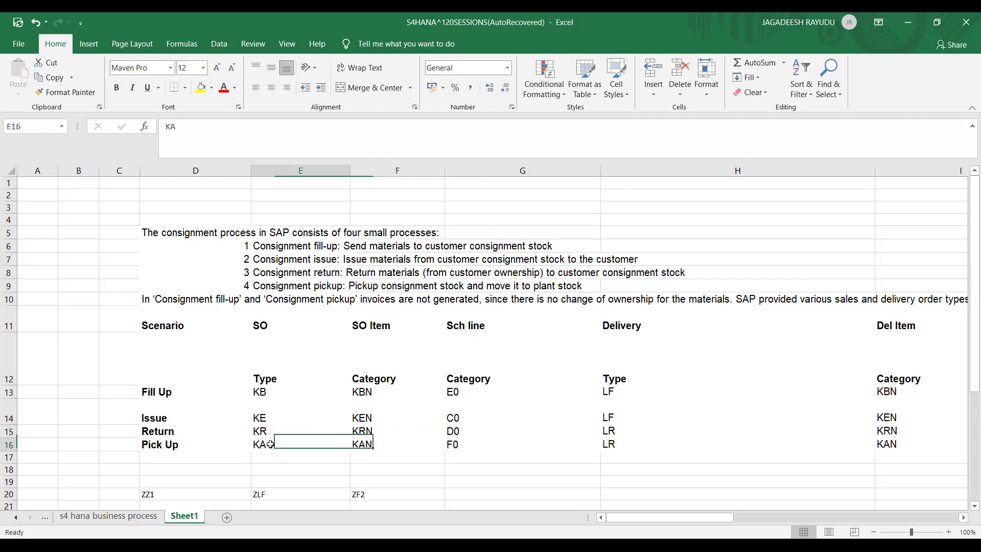
pyautogui.press('Down')
pyautogui.press('Down')
pyautogui.press('Down')
pyautogui.press('Down')
pyautogui.press('Down')
pyautogui.press('Down')
pyautogui.press('Down')
pyautogui.press('Down')
pyautogui.press('Down')
pyautogui.press('Down')
pyautogui.press('Down')
pyautogui.press('Down')
pyautogui.press('Down')
pyautogui.press('Down')
pyautogui.press('Down')
pyautogui.press('Down')
pyautogui.press('Down')
pyautogui.press('Down')
pyautogui.press('Down')
pyautogui.press('Down')
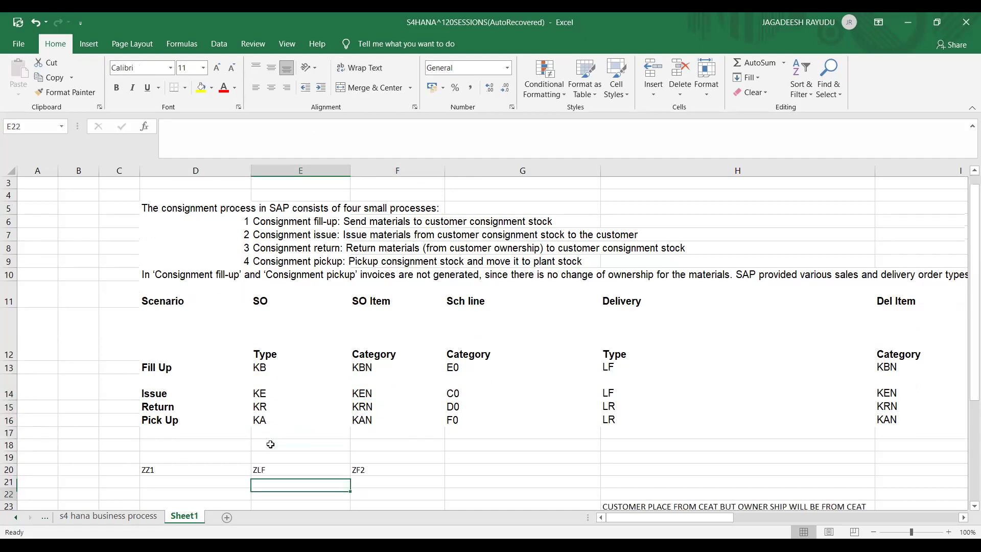
# Return to the consignment pickup description in cell E9 and compare it with the Pick Up row's SO type
pyautogui.press('Up')
pyautogui.press('Up')
pyautogui.press('Up')
pyautogui.press('Up')
pyautogui.press('Up')
pyautogui.press('Up')
pyautogui.press('Up')
pyautogui.press('Up')
pyautogui.press('Up')
pyautogui.press('Up')
pyautogui.press('Up')
pyautogui.press('Up')
pyautogui.press('Up')
pyautogui.press('Up')
pyautogui.press('Up')
pyautogui.press('Up')
pyautogui.press('Up')
pyautogui.press('Up')
pyautogui.press('Up')
pyautogui.press('Up')
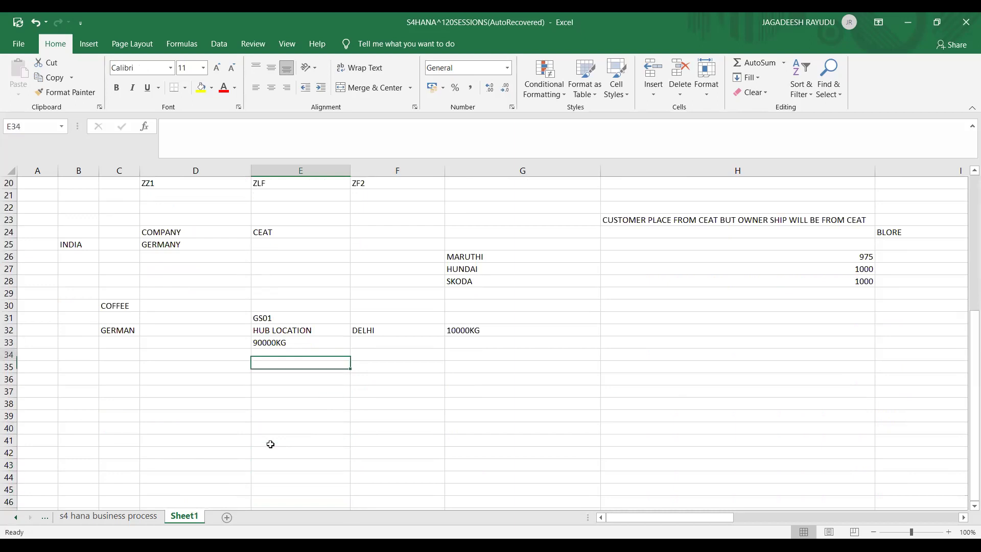
pyautogui.press('Down')
pyautogui.press('Down')
pyautogui.press('Down')
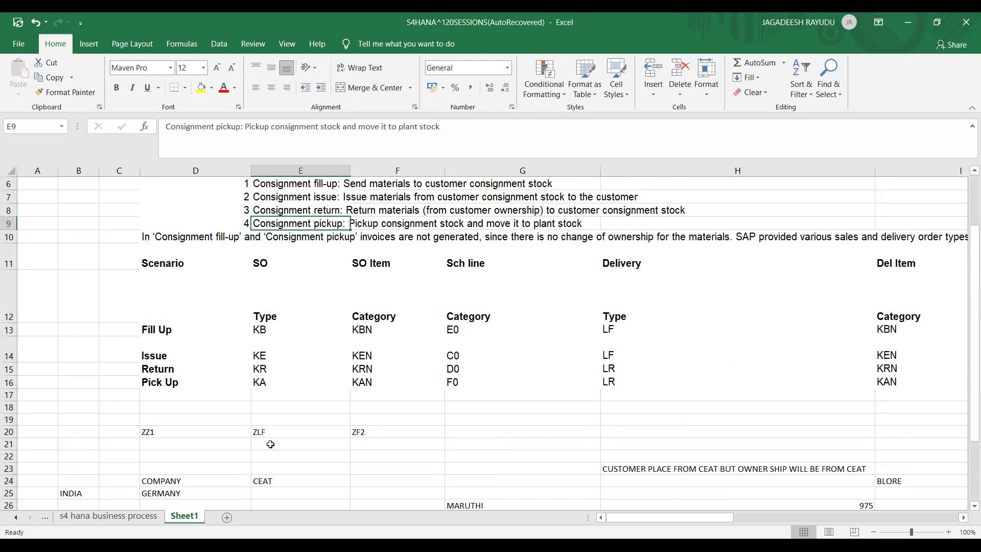
pyautogui.press('Up')
pyautogui.press('Down')
pyautogui.press('Down')
pyautogui.press('Up')
pyautogui.press('Up')
pyautogui.press('Down')
pyautogui.click(278, 386)
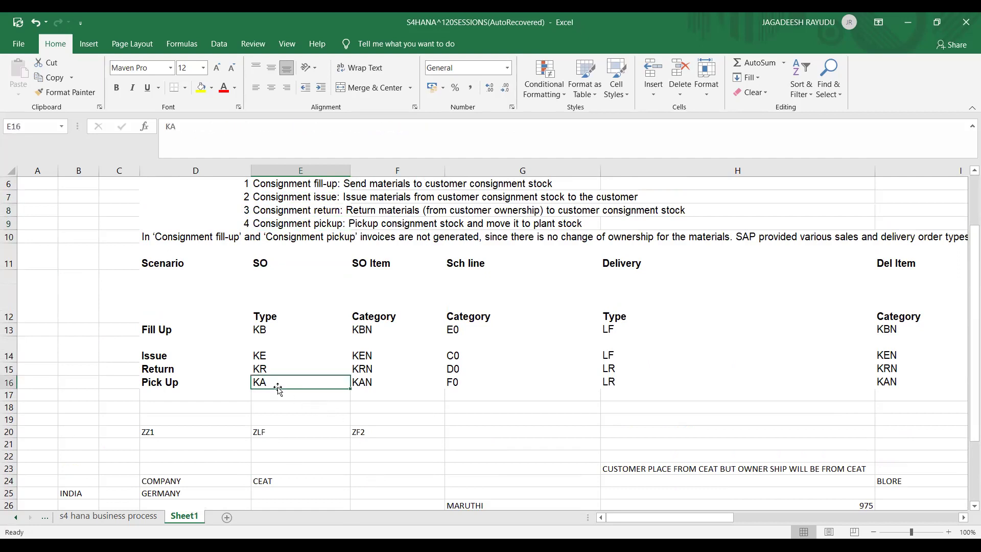
# Review the CEAT stock example below the scenario table once more
pyautogui.press('Down')
pyautogui.press('Down')
pyautogui.press('Down')
pyautogui.press('Down')
pyautogui.press('Down')
pyautogui.press('Down')
pyautogui.press('Down')
pyautogui.press('Down')
pyautogui.press('Down')
pyautogui.press('Down')
pyautogui.press('Down')
pyautogui.press('Down')
pyautogui.press('Down')
pyautogui.press('Down')
pyautogui.press('Down')
pyautogui.press('Down')
pyautogui.press('Down')
pyautogui.press('Down')
pyautogui.press('Down')
pyautogui.press('Down')
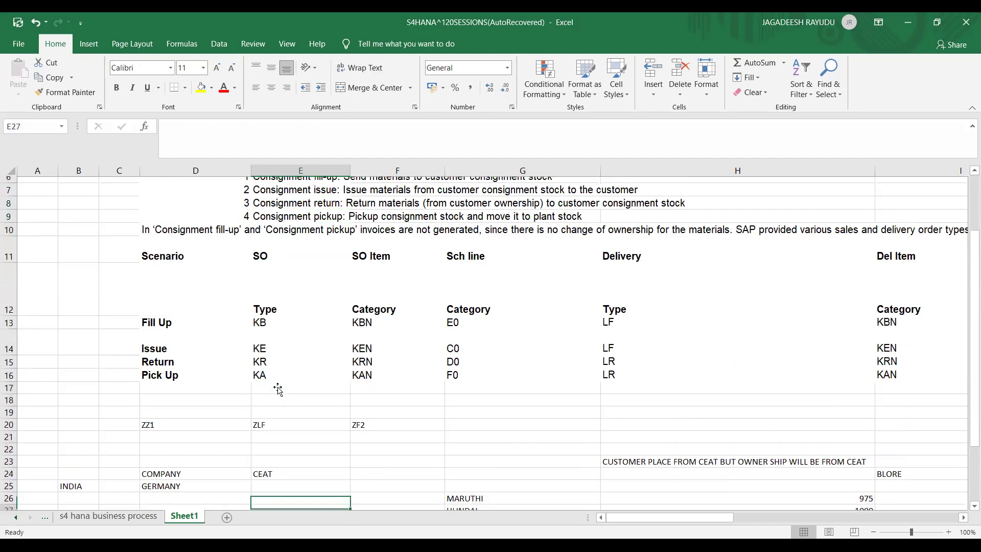
pyautogui.press('Down')
pyautogui.press('Down')
pyautogui.press('Down')
pyautogui.press('Down')
# Go back to the start of the sheet and examine the Fill Up row's SO type under its column heading
pyautogui.press('Up')
pyautogui.press('Up')
pyautogui.press('Up')
pyautogui.press('Up')
pyautogui.press('Up')
pyautogui.press('Up')
pyautogui.press('Up')
pyautogui.press('Up')
pyautogui.press('Up')
pyautogui.press('Up')
pyautogui.press('Up')
pyautogui.press('Up')
pyautogui.press('Up')
pyautogui.press('Up')
pyautogui.press('Up')
pyautogui.press('Up')
pyautogui.press('Up')
pyautogui.press('Up')
pyautogui.press('Up')
pyautogui.press('Up')
pyautogui.press('Up')
pyautogui.press('Up')
pyautogui.press('Up')
pyautogui.press('Up')
pyautogui.press('Up')
pyautogui.press('Up')
pyautogui.press('Up')
pyautogui.press('Up')
pyautogui.press('Up')
pyautogui.press('Up')
pyautogui.press('Up')
pyautogui.press('Up')
pyautogui.press('Up')
pyautogui.press('Up')
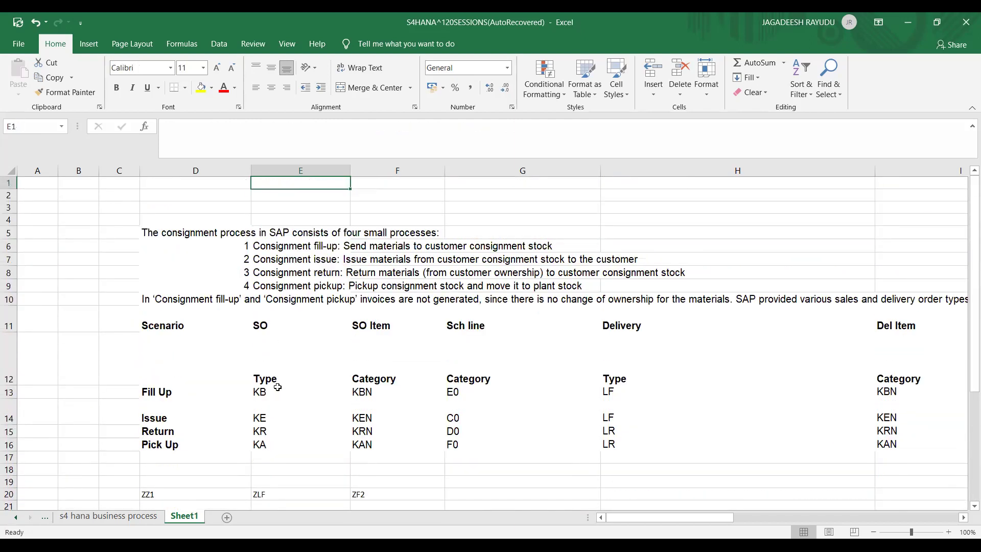
pyautogui.press('Down')
pyautogui.press('Down')
pyautogui.press('Down')
pyautogui.press('Down')
pyautogui.press('Down')
pyautogui.press('Down')
pyautogui.press('Down')
pyautogui.press('Down')
pyautogui.press('Down')
pyautogui.press('Down')
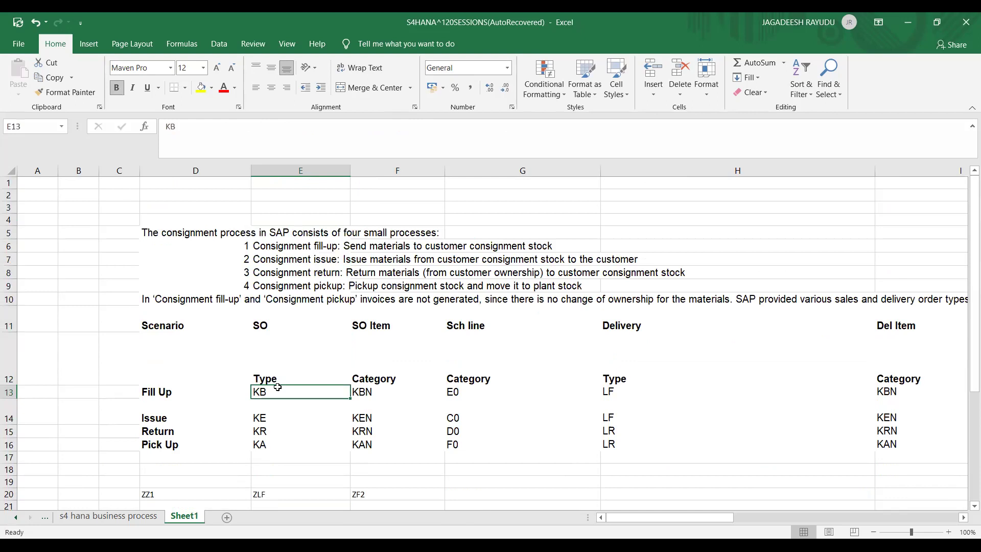
pyautogui.press('Up')
pyautogui.press('Down')
pyautogui.press('Up')
pyautogui.press('Down')
pyautogui.press('Up')
# Switch to the SAP Easy Access session on the remote server and open the sales order types with transaction VOV8
pyautogui.hotkey('alt', 'Tab')
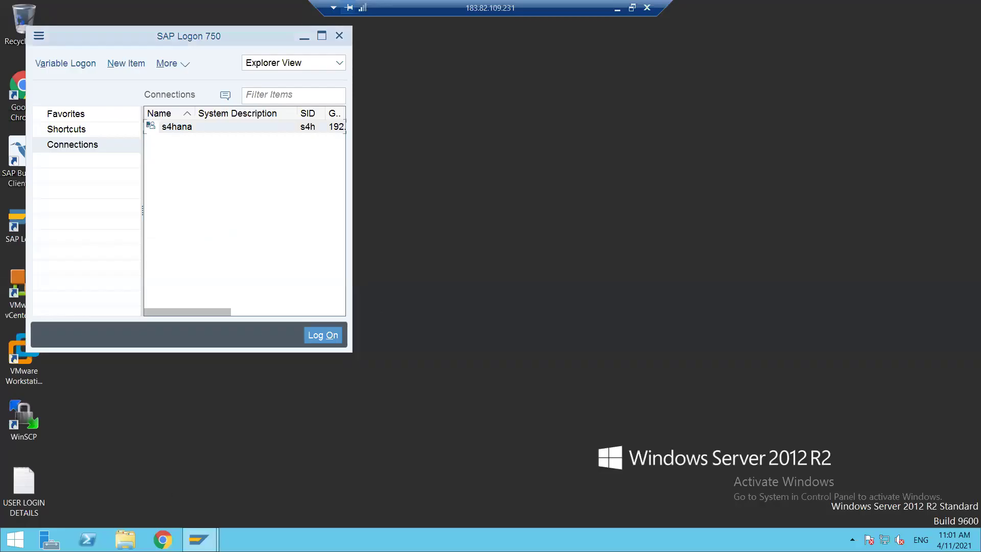
pyautogui.moveTo(198, 539)
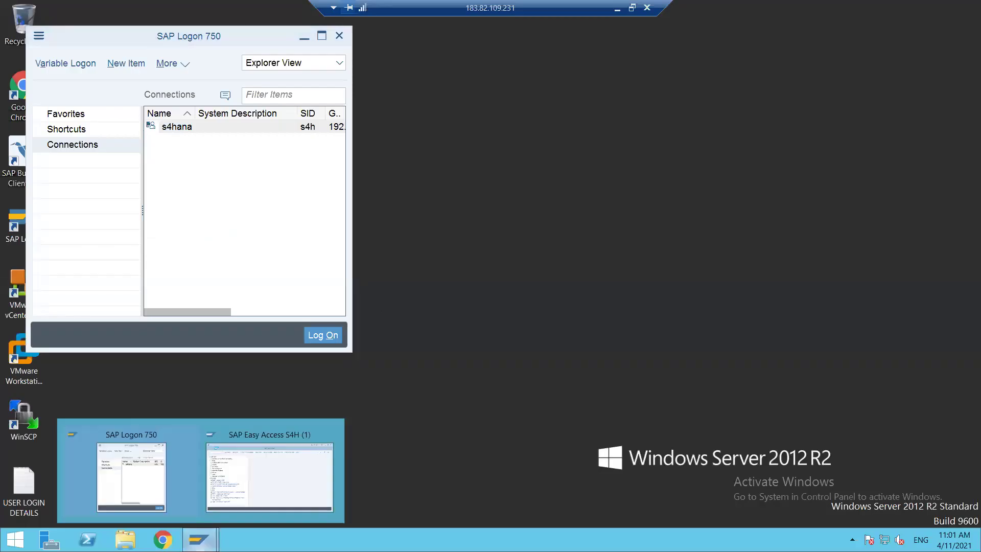
pyautogui.click(261, 477)
pyautogui.write('/NVOV8')
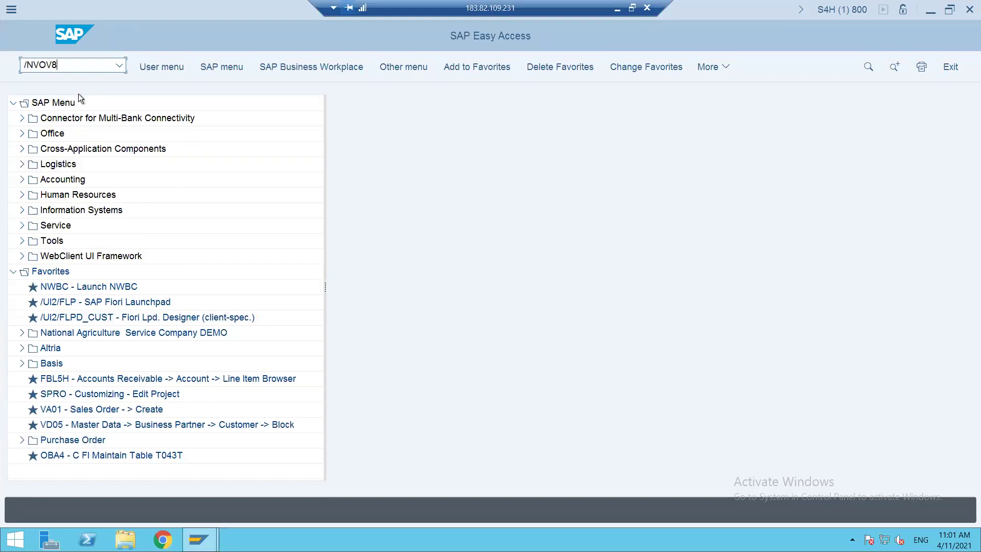
pyautogui.press('Return')
# Position the sales order type list at KB and mark the Consignment Fill-up entry
pyautogui.click(111, 467)
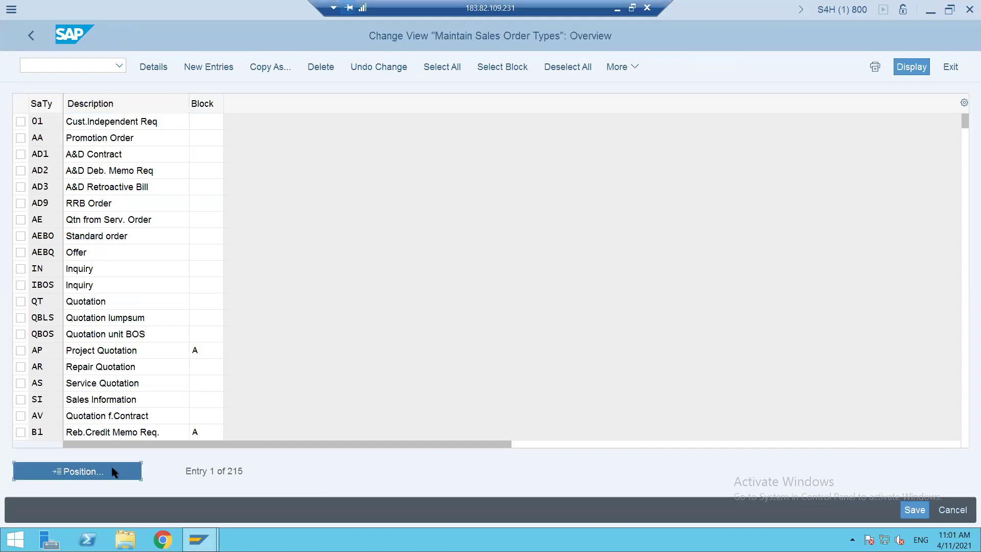
pyautogui.write('AE')
pyautogui.press('Return')
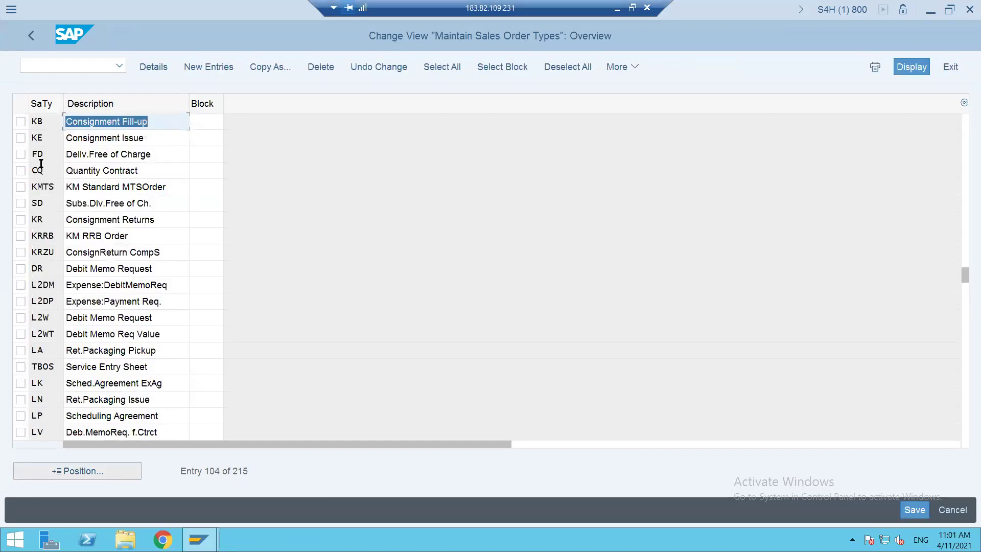
pyautogui.click(20, 122)
# Position the list at sales document type OR and mark the Standard Order entry as well
pyautogui.click(127, 470)
pyautogui.write('OR')
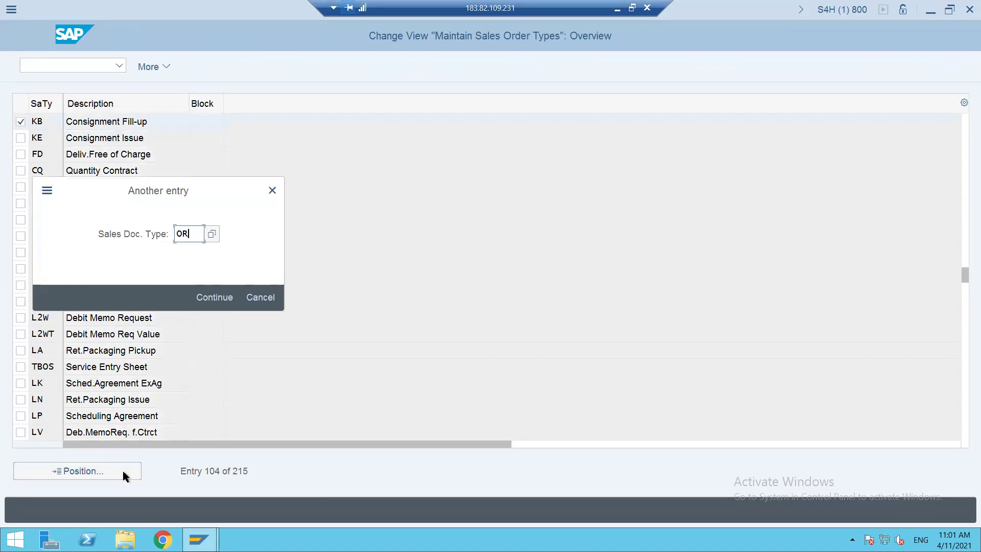
pyautogui.press('Return')
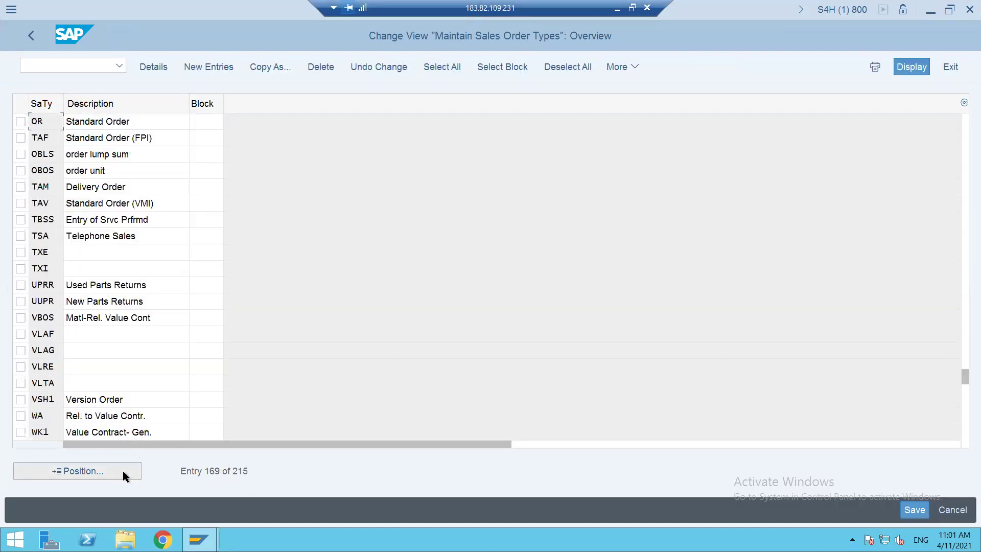
pyautogui.click(20, 121)
# Open the details of the marked order types and compare OR with KB, checking KB's SD document category
pyautogui.doubleClick(55, 123)
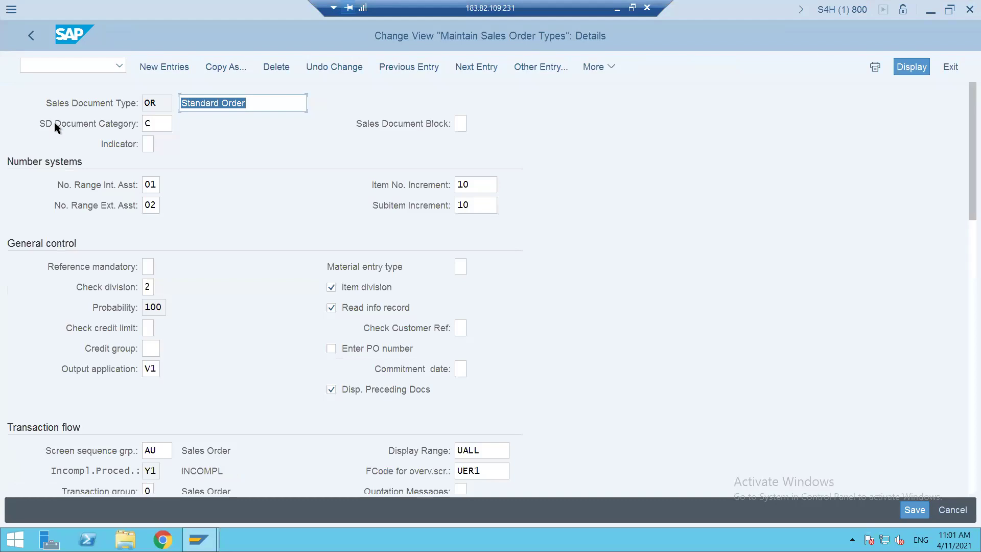
pyautogui.click(407, 69)
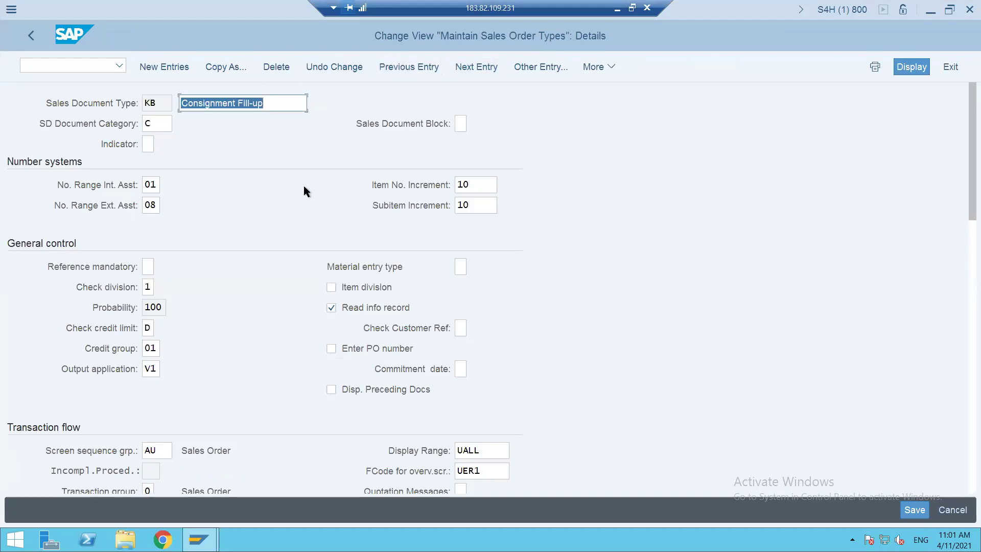
pyautogui.click(158, 123)
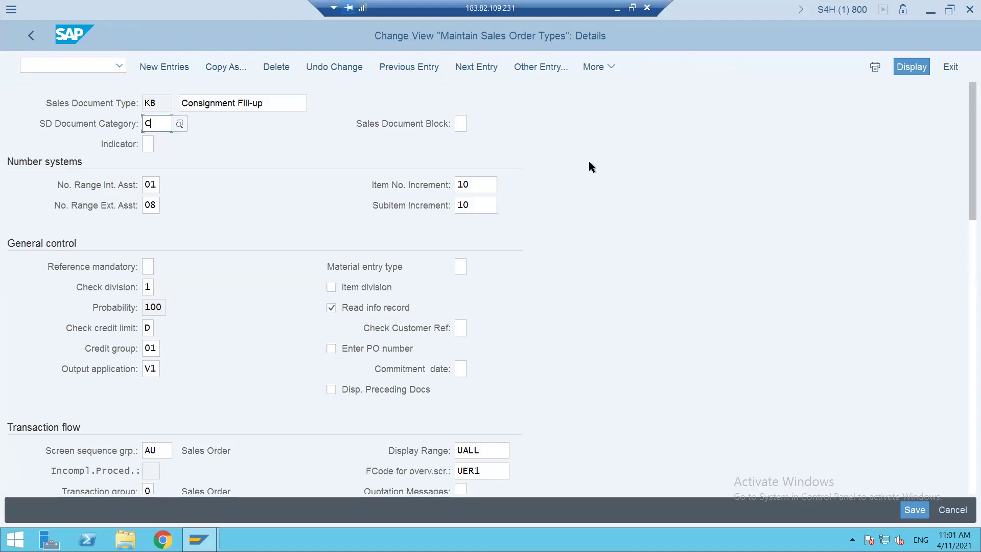
# Review KB's delivery type, delivery-related and order-related billing types, and SD document category
pyautogui.moveTo(965, 179); pyautogui.dragTo(965, 348)
pyautogui.click(161, 256)
pyautogui.click(164, 374)
pyautogui.click(162, 391)
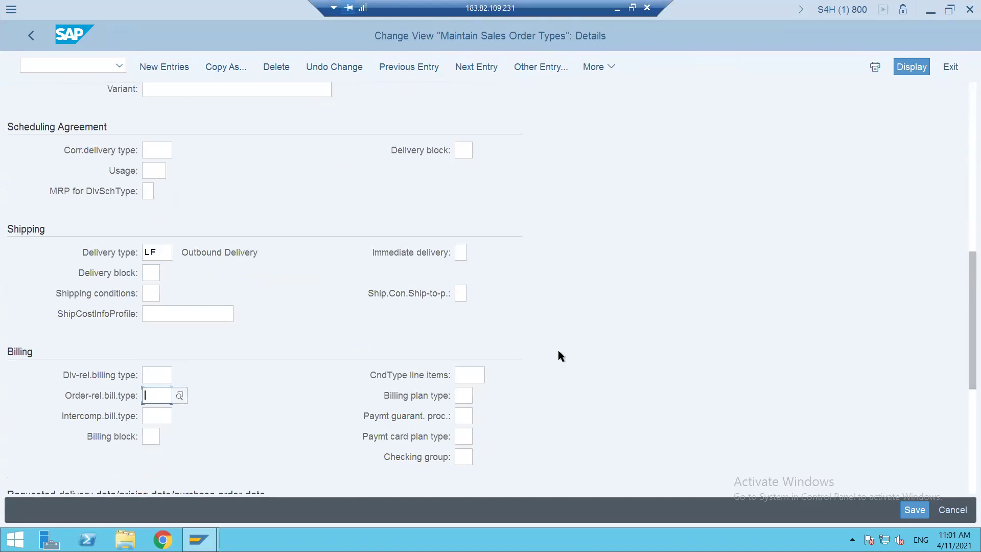
pyautogui.moveTo(965, 321); pyautogui.dragTo(940, 162)
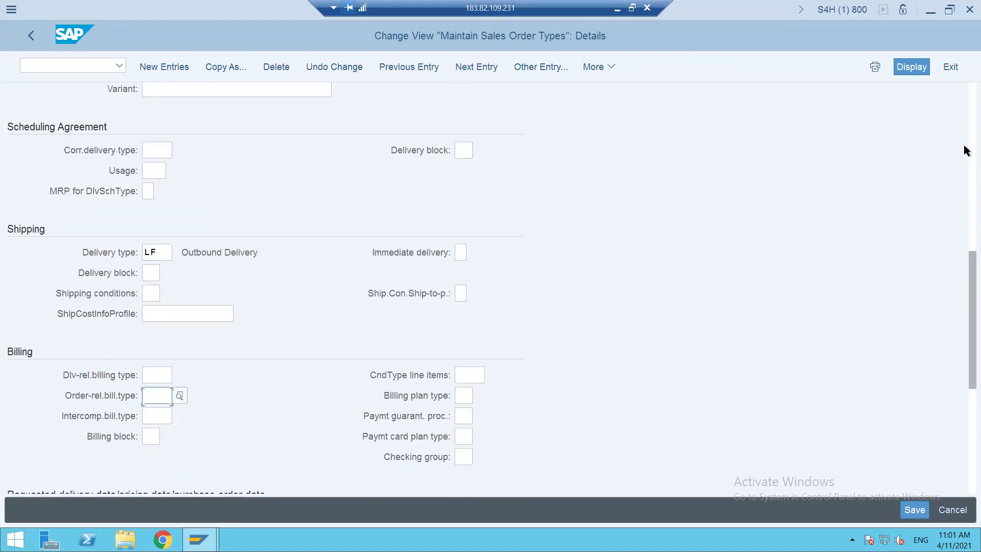
pyautogui.scroll(10, 963, 148)
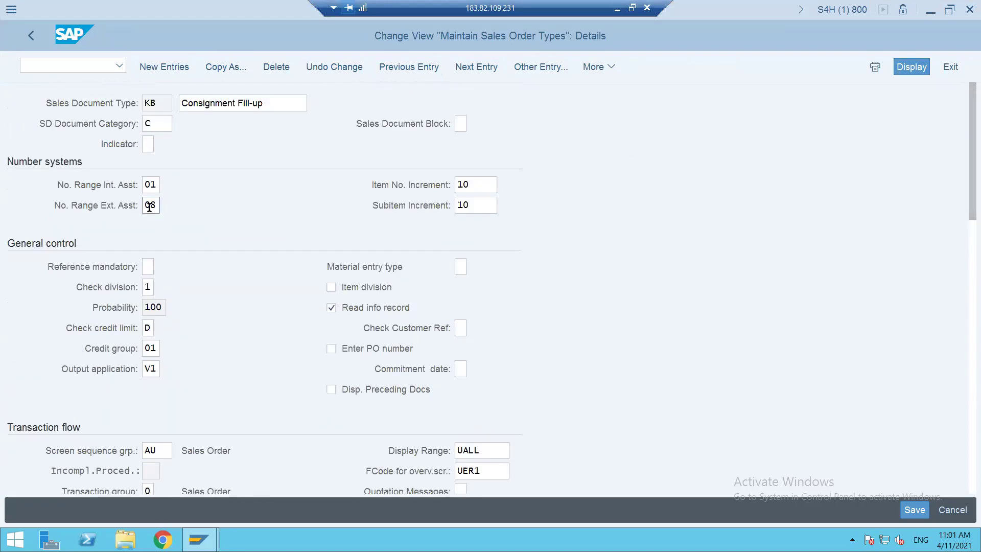
pyautogui.click(161, 126)
pyautogui.doubleClick(161, 125)
# Open the item category assignment with transaction VOV4, position the list at KB and check its default item category
pyautogui.click(55, 64)
pyautogui.write('/NVOV4')
pyautogui.press('Return')
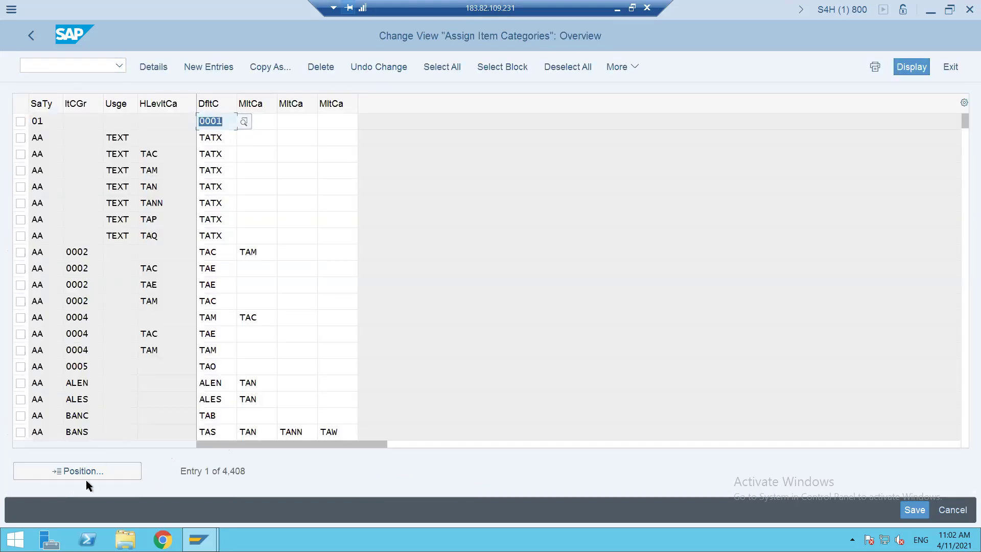
pyautogui.click(93, 472)
pyautogui.write('KB')
pyautogui.press('Return')
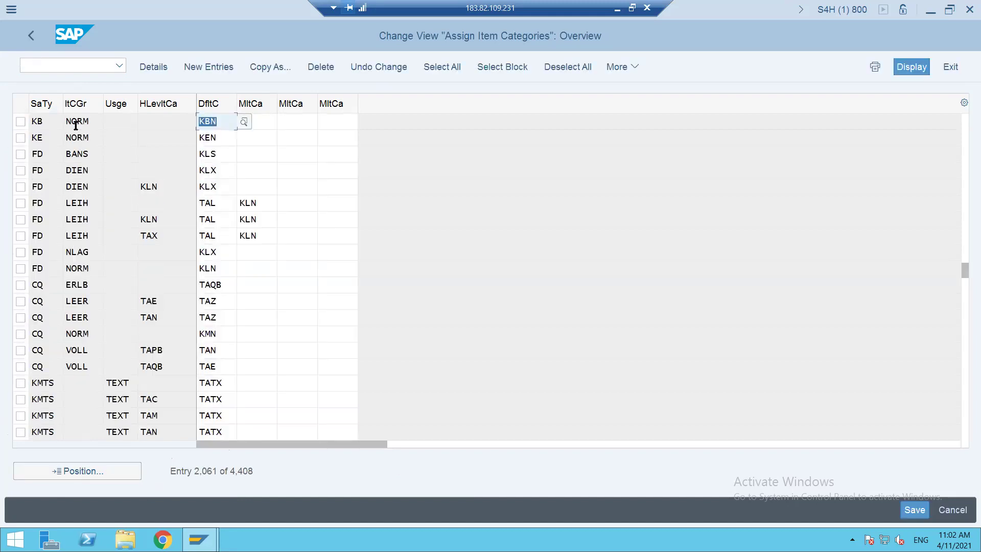
pyautogui.click(209, 123)
pyautogui.doubleClick(209, 123)
# Open the item categories with transaction VOV7, position the list at KB and open the details of KBN
pyautogui.click(44, 72)
pyautogui.write('/NVOV7')
pyautogui.press('Return')
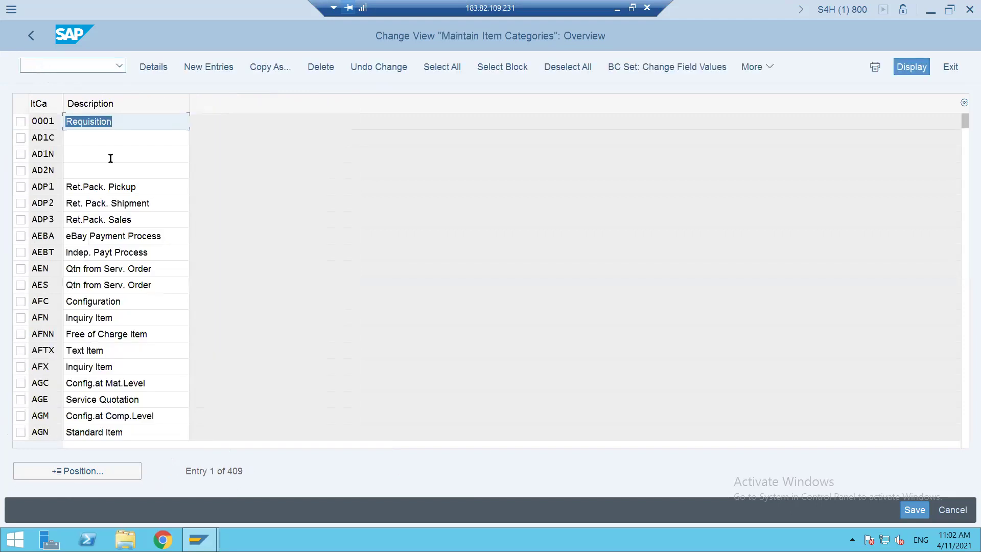
pyautogui.click(70, 476)
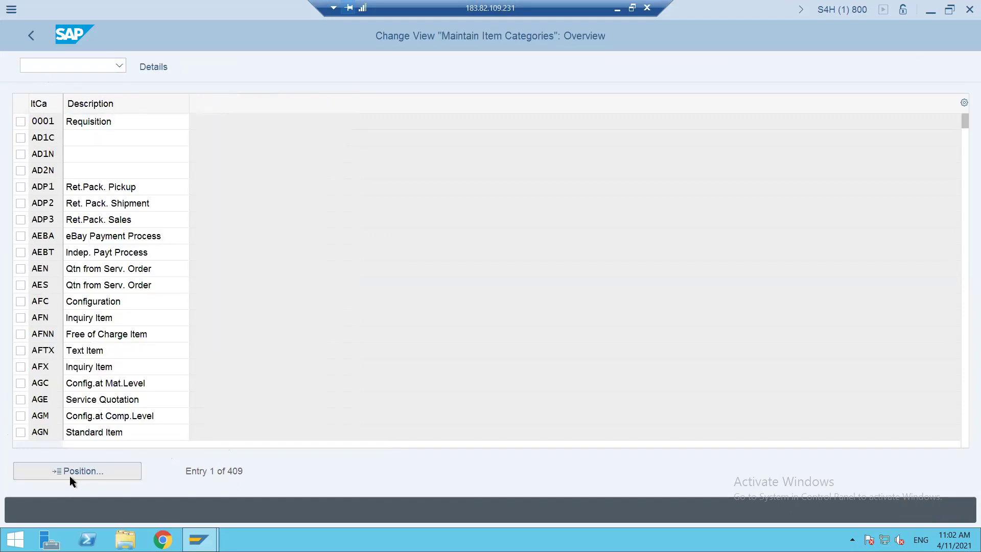
pyautogui.write('KB')
pyautogui.press('Return')
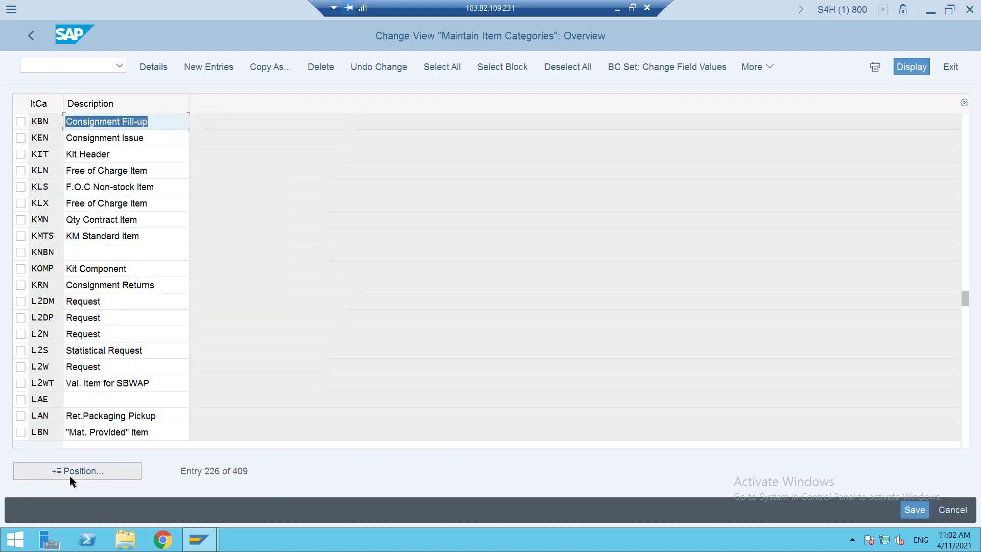
pyautogui.doubleClick(36, 121)
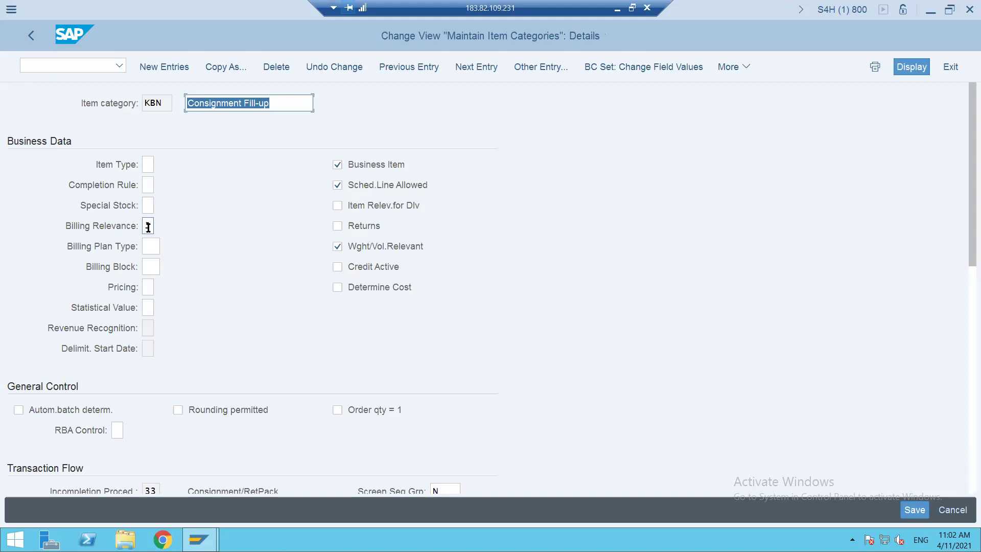
# Set KBN's billing relevance to blank, not relevant for billing, and start saving the change
pyautogui.click(148, 226)
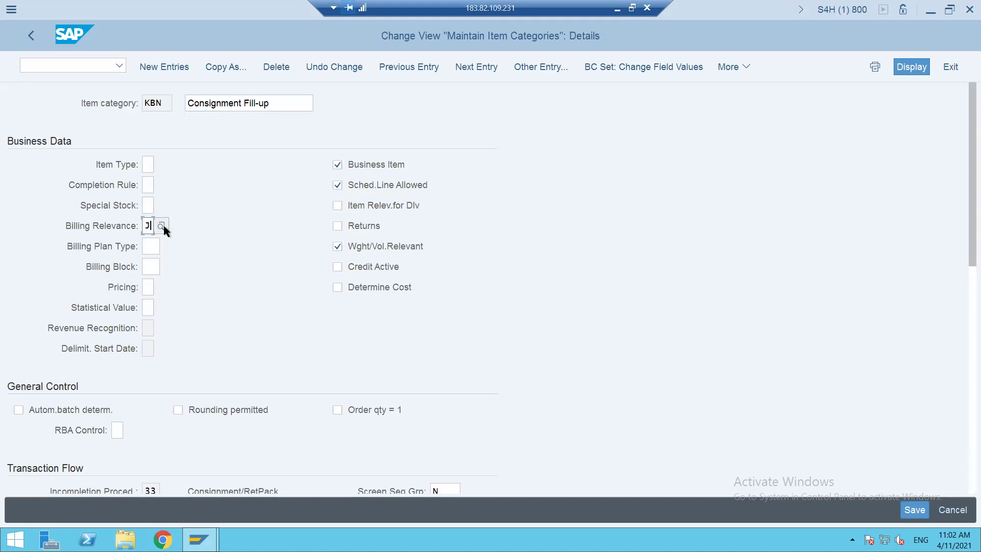
pyautogui.click(163, 227)
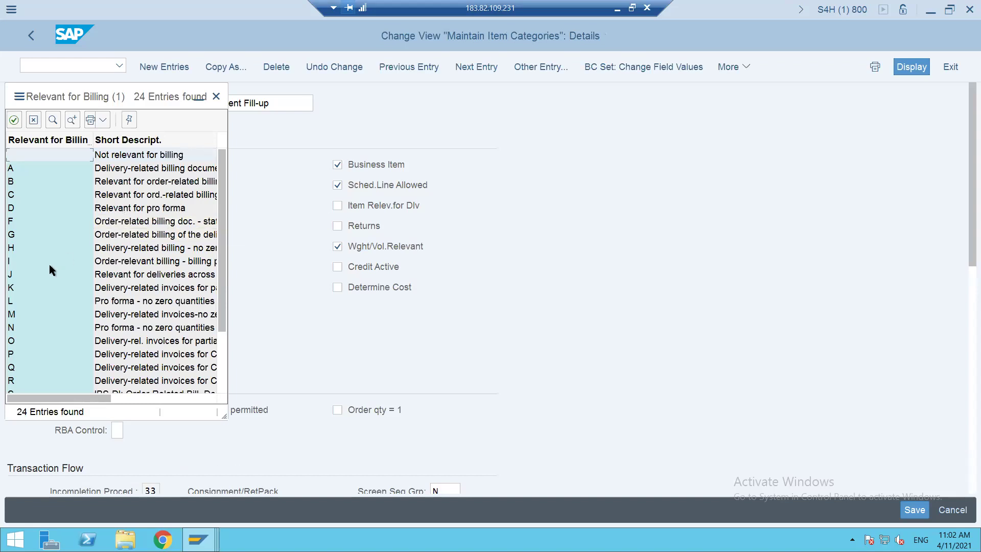
pyautogui.doubleClick(124, 277)
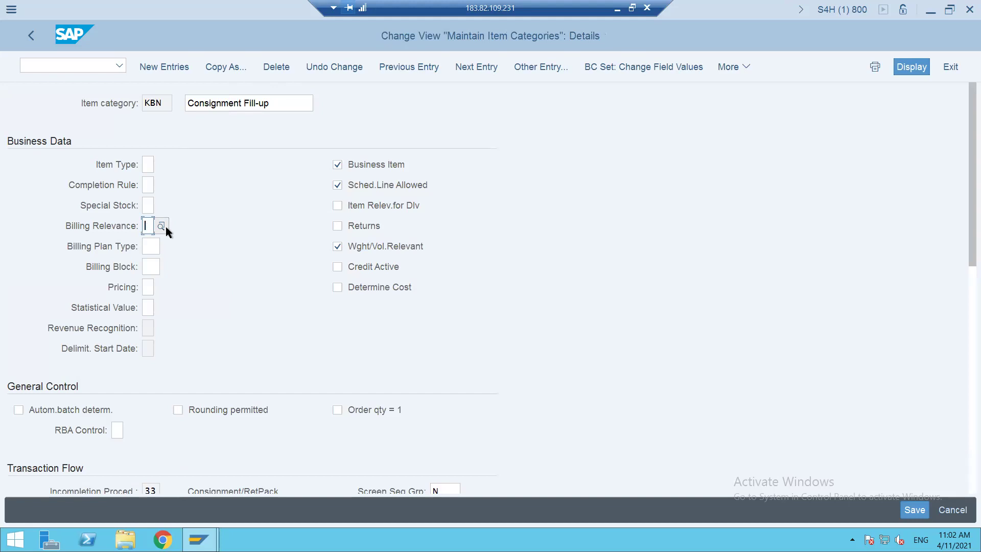
pyautogui.hotkey('ctrl', 's')
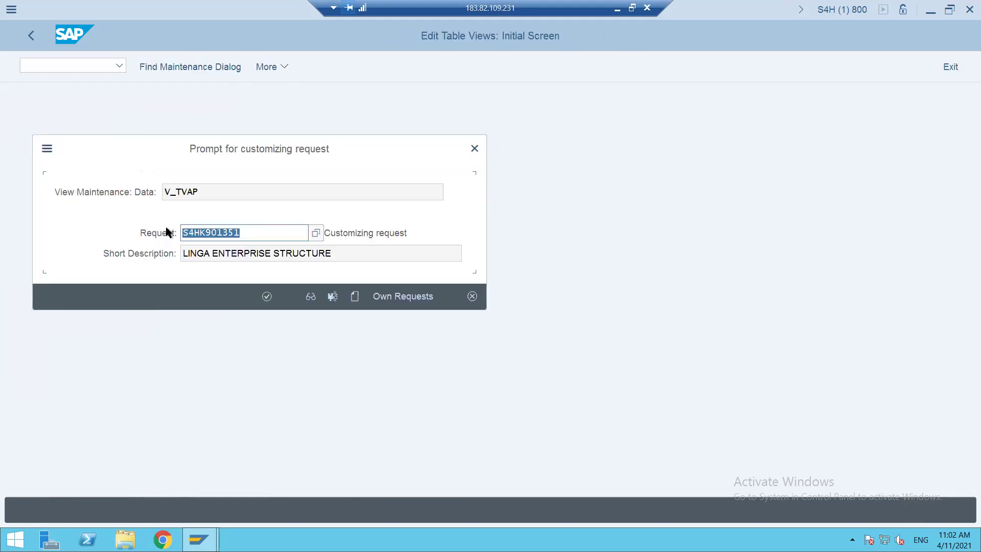
# Create a new customizing request described as CONSIGNMET SALES, assign the change to it and check KBN's billing relevance
pyautogui.click(396, 297)
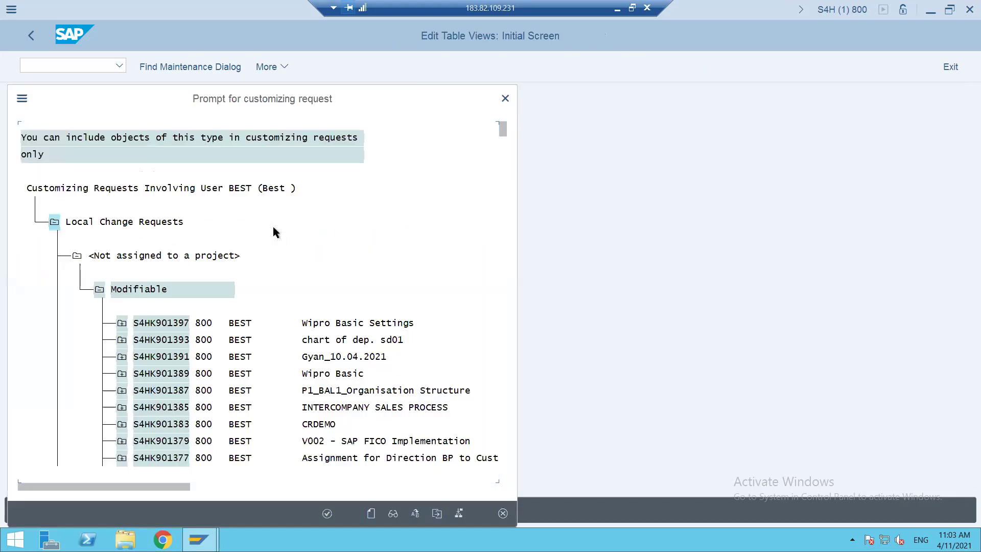
pyautogui.click(369, 513)
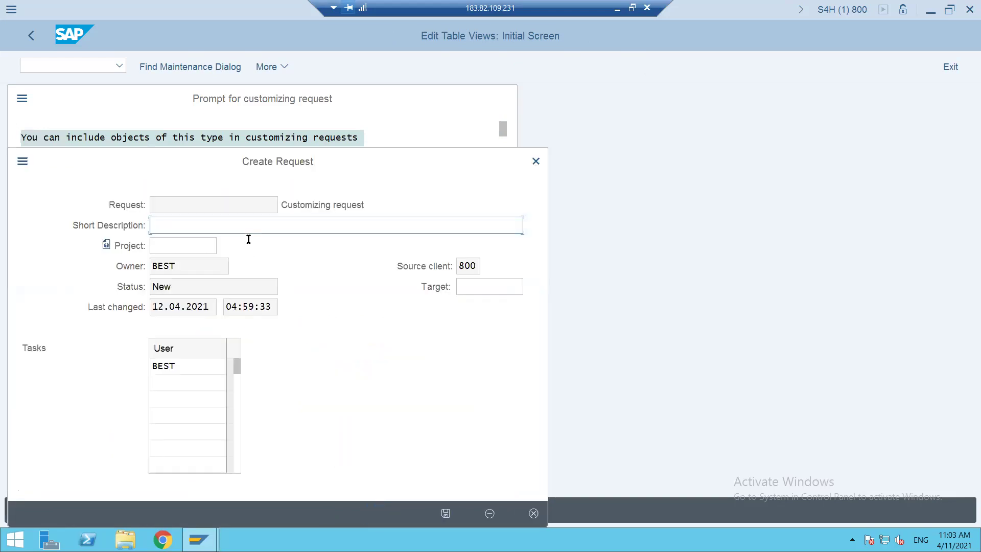
pyautogui.write('CONSIGNMET SALES')
pyautogui.press('Return')
pyautogui.doubleClick(174, 324)
pyautogui.click(266, 297)
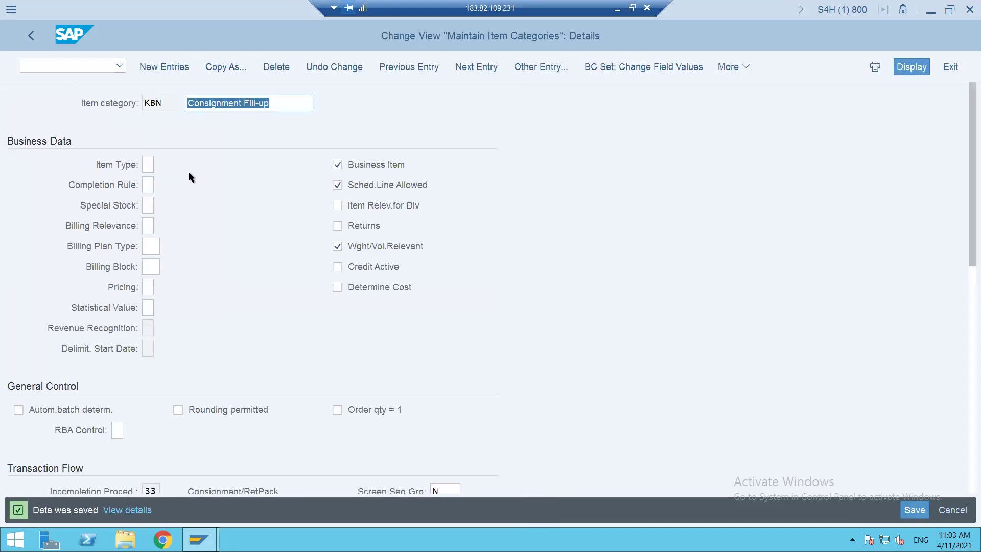
pyautogui.click(148, 223)
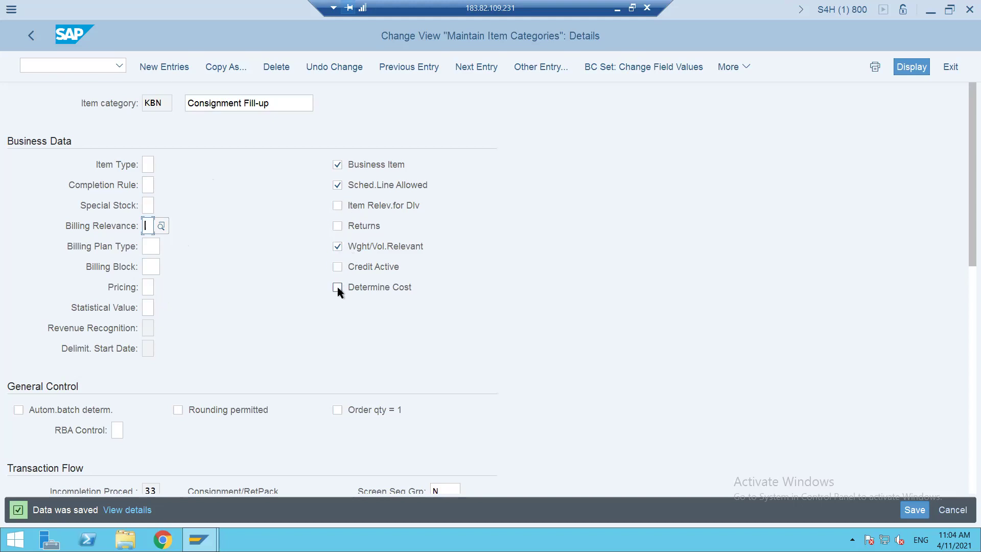
# Return to the item category assignment with VOV4, position it at KB and recheck the default item category
pyautogui.click(87, 66)
pyautogui.write('/')
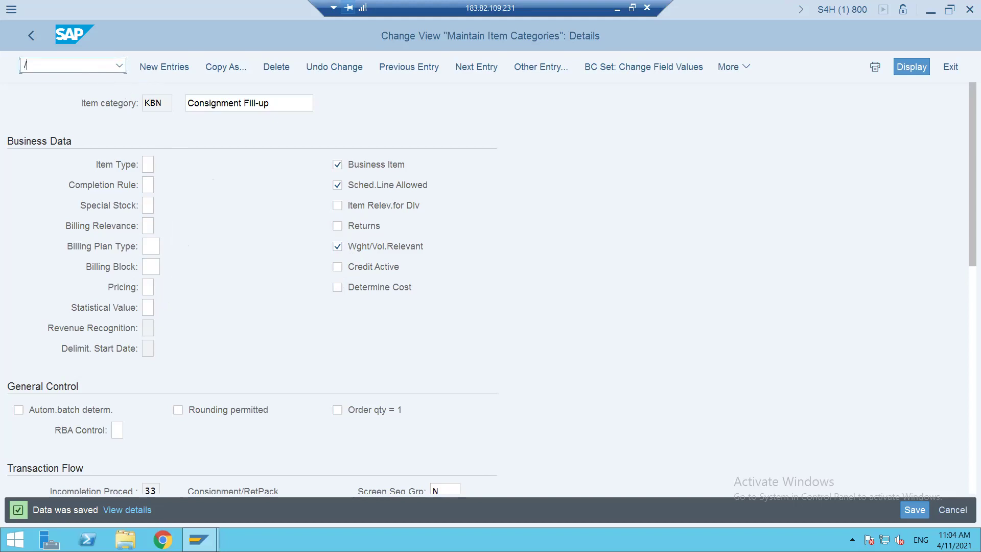
pyautogui.write('NVOV4')
pyautogui.press('Return')
pyautogui.click(87, 478)
pyautogui.write('K')
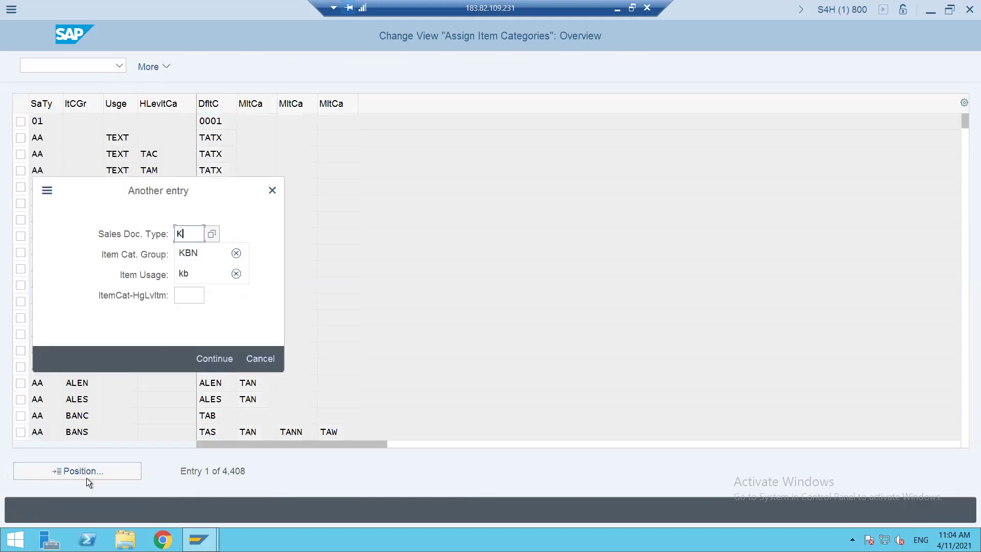
pyautogui.write('B')
pyautogui.press('Return')
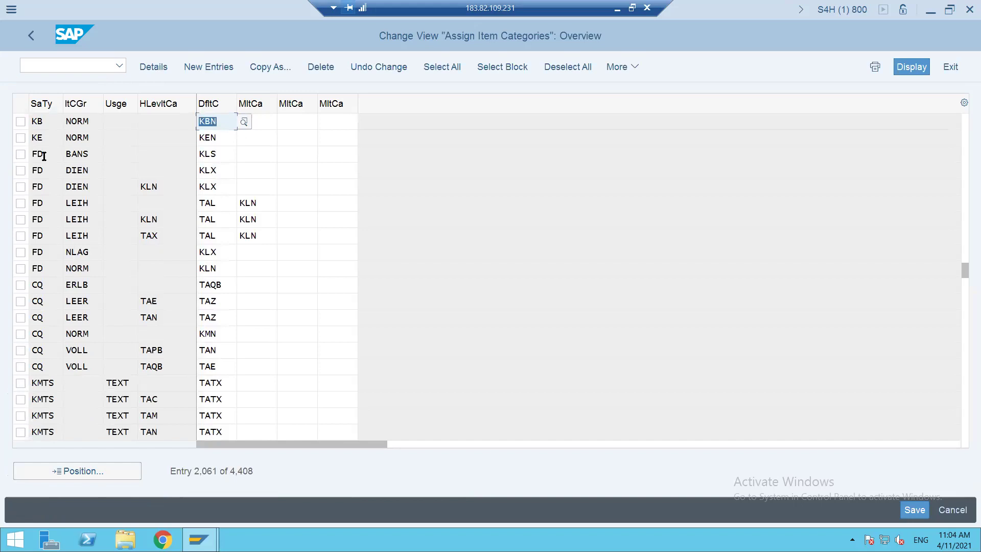
pyautogui.click(215, 122)
pyautogui.click(51, 61)
pyautogui.write('/N')
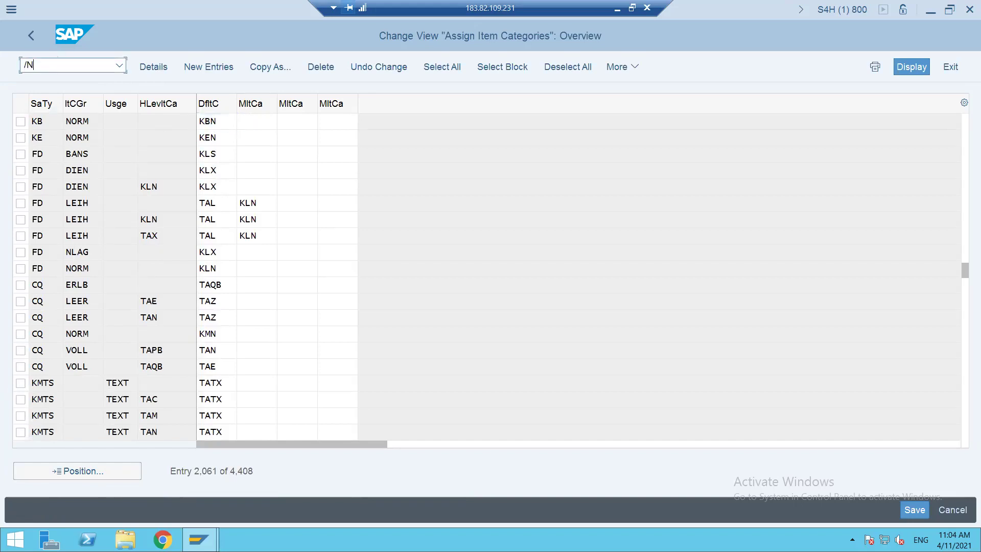
pyautogui.write('VOV6')
pyautogui.press('Return')
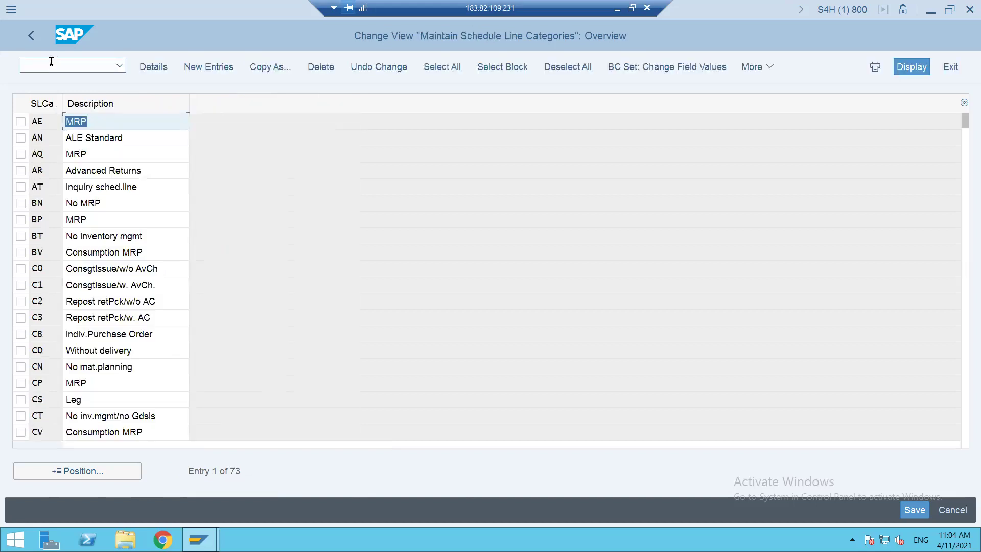
pyautogui.click(104, 472)
pyautogui.press('Escape')
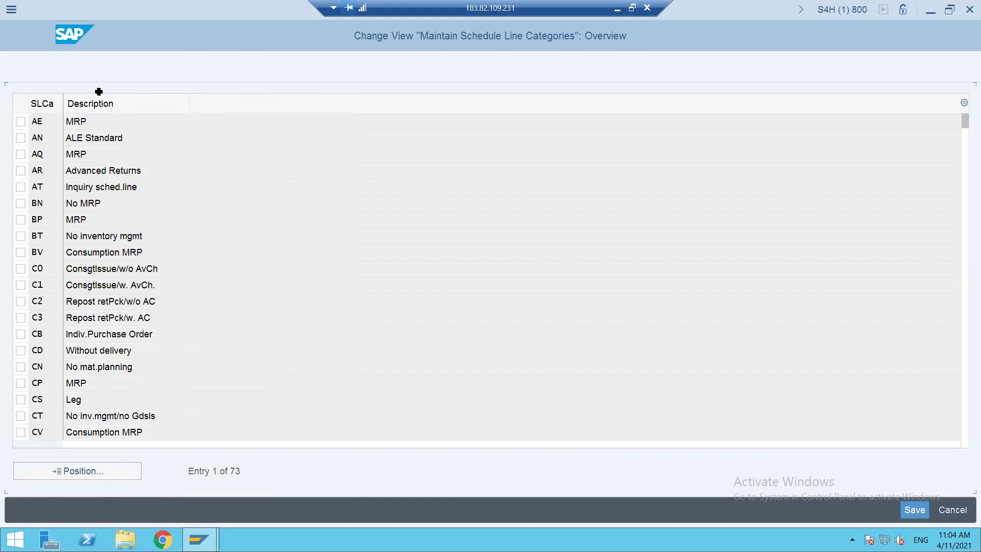
# Open the schedule line category assignment, position it at item category KBN and check the schedule line categories assigned to it
pyautogui.click(62, 66)
pyautogui.write('/NVOV')
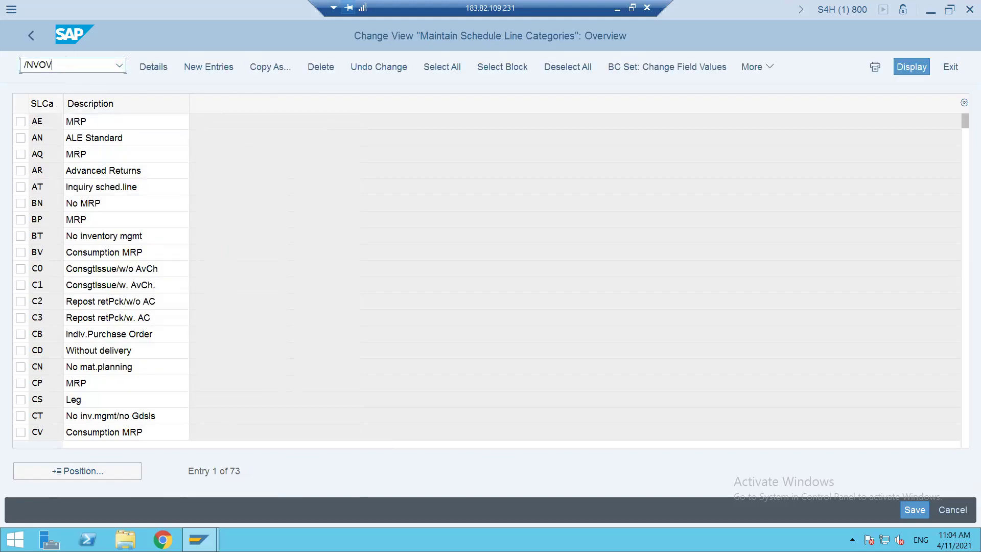
pyautogui.press('Return')
pyautogui.click(52, 471)
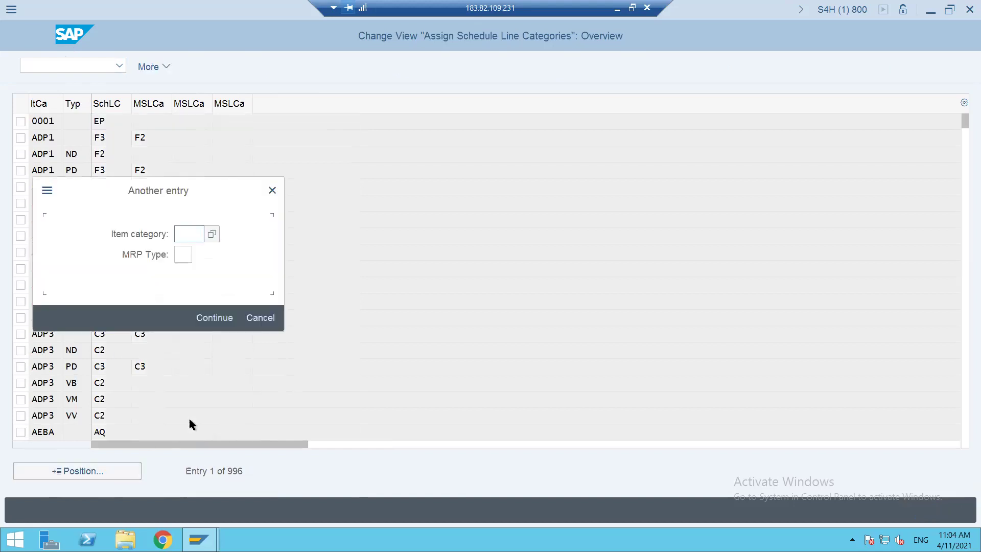
pyautogui.write('KBN')
pyautogui.press('Return')
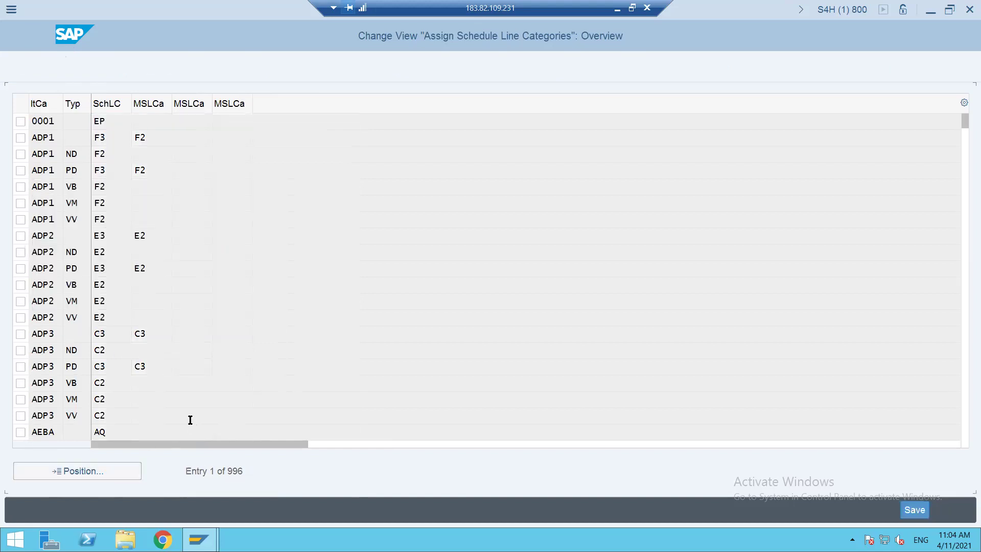
pyautogui.click(106, 123)
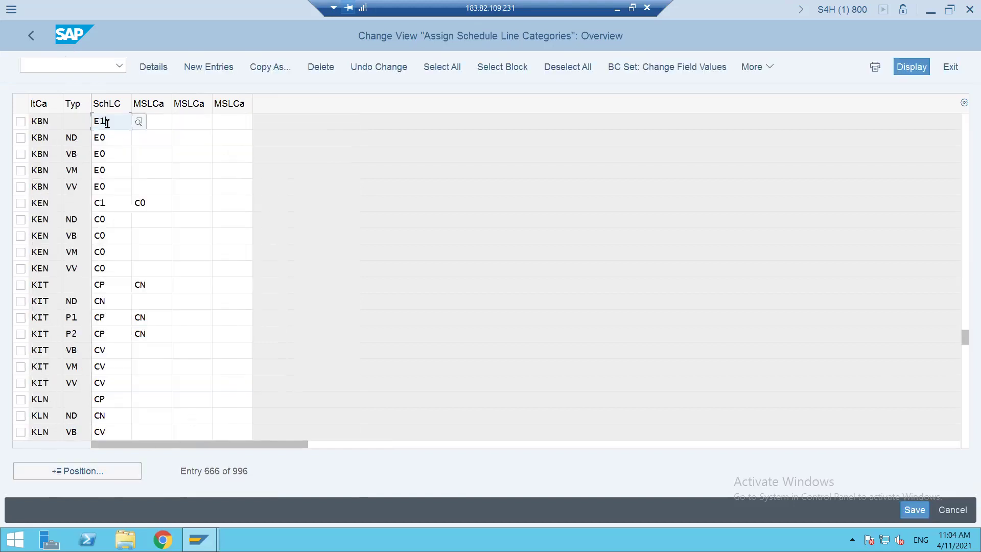
pyautogui.click(108, 141)
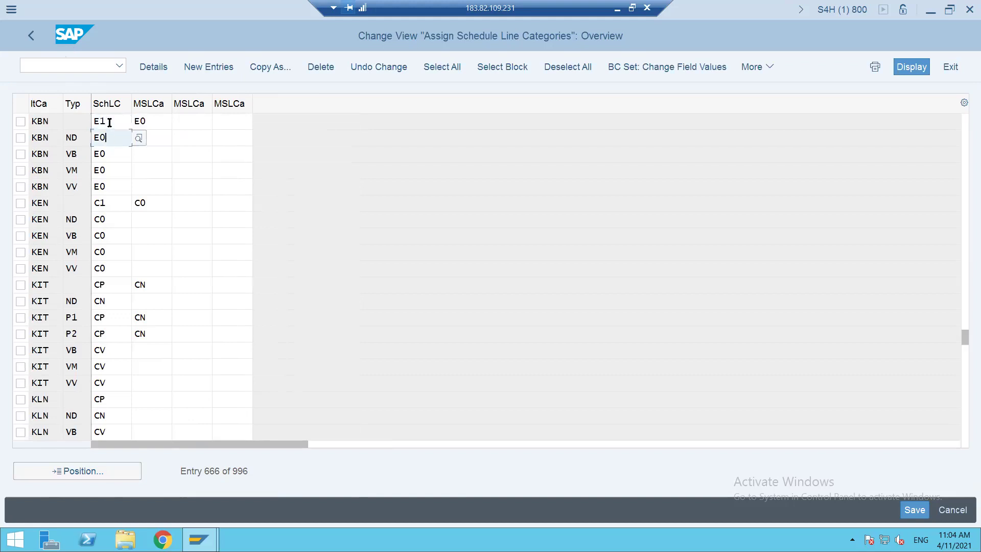
pyautogui.click(108, 123)
pyautogui.click(109, 138)
# Open the schedule line categories with transaction VOV6 and position the list at E0
pyautogui.click(44, 66)
pyautogui.write('/NVOV6')
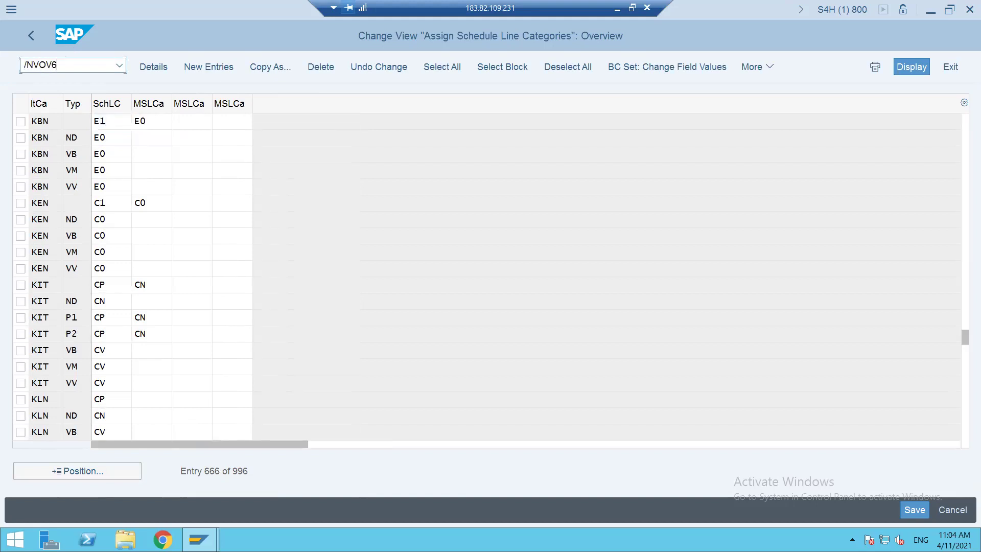
pyautogui.press('Return')
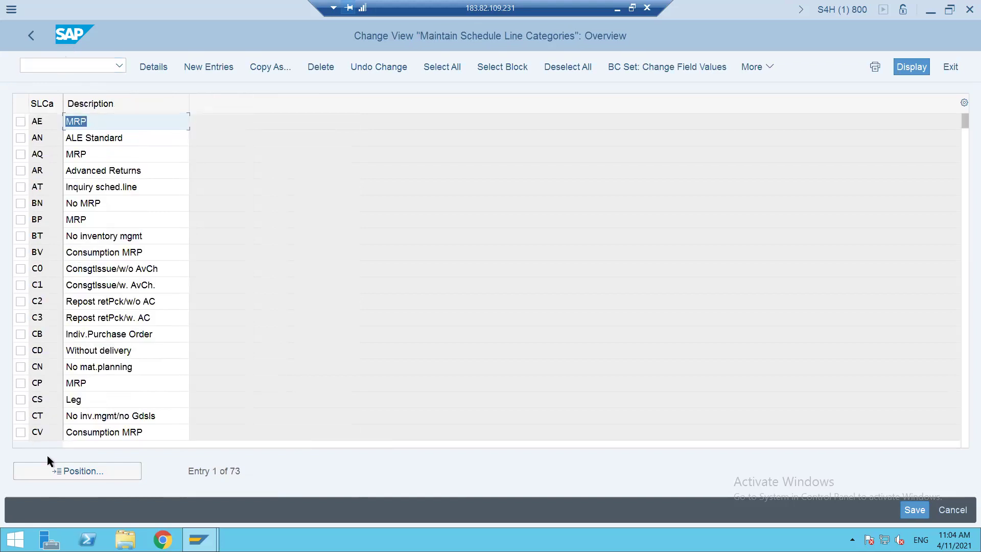
pyautogui.click(52, 466)
pyautogui.write('E0')
pyautogui.press('Return')
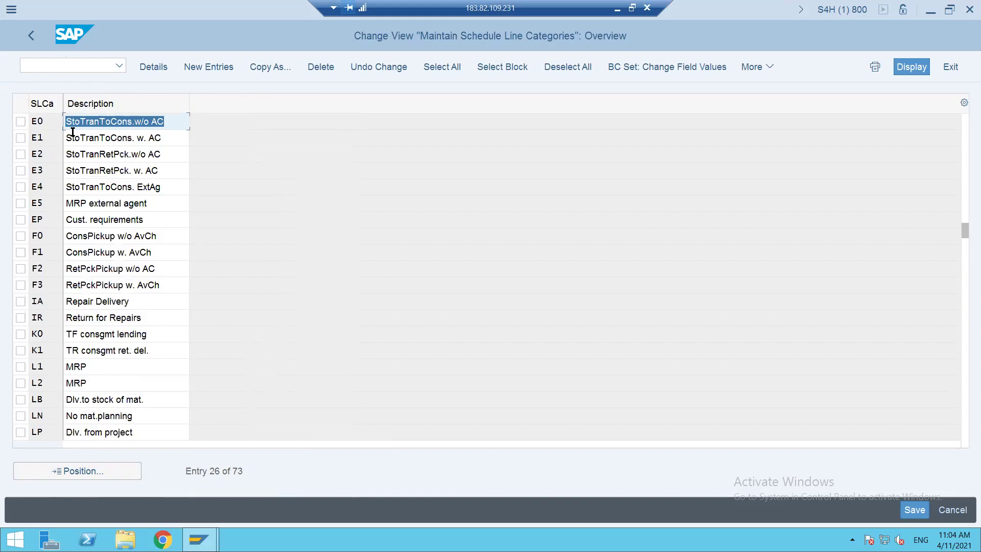
# Compare the details of schedule line categories E0 and E1, checking E0's movement type
pyautogui.doubleClick(40, 120)
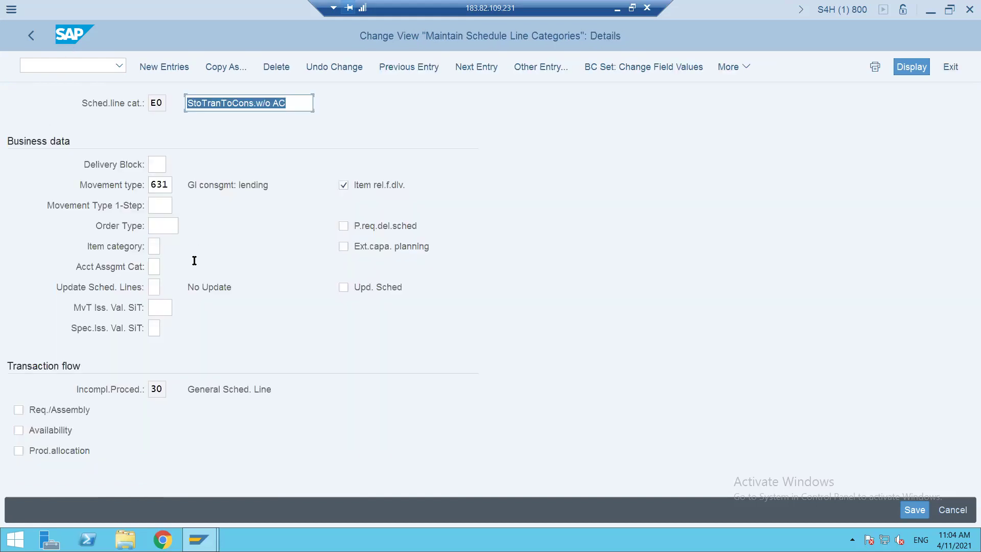
pyautogui.click(165, 184)
pyautogui.hotkey('shift', 'Home')
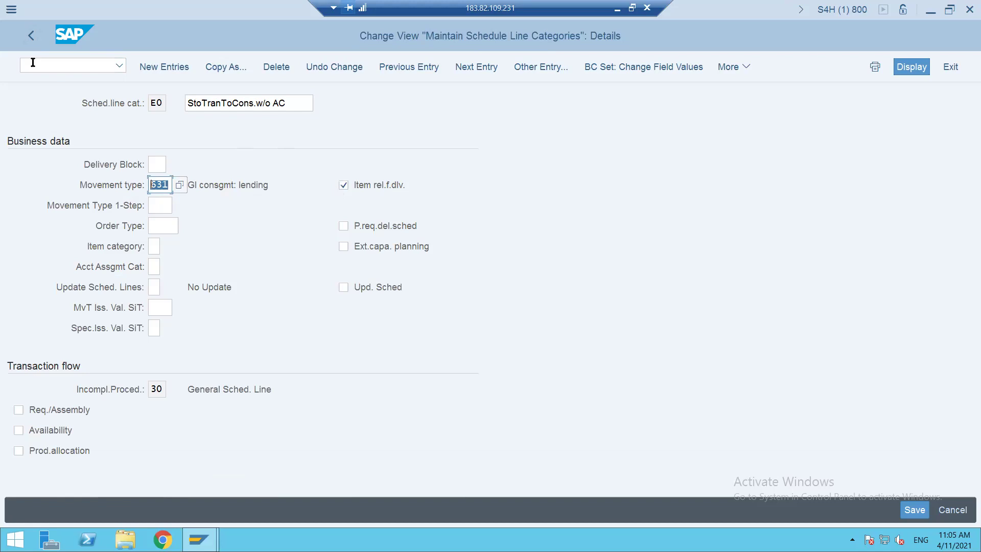
pyautogui.click(32, 39)
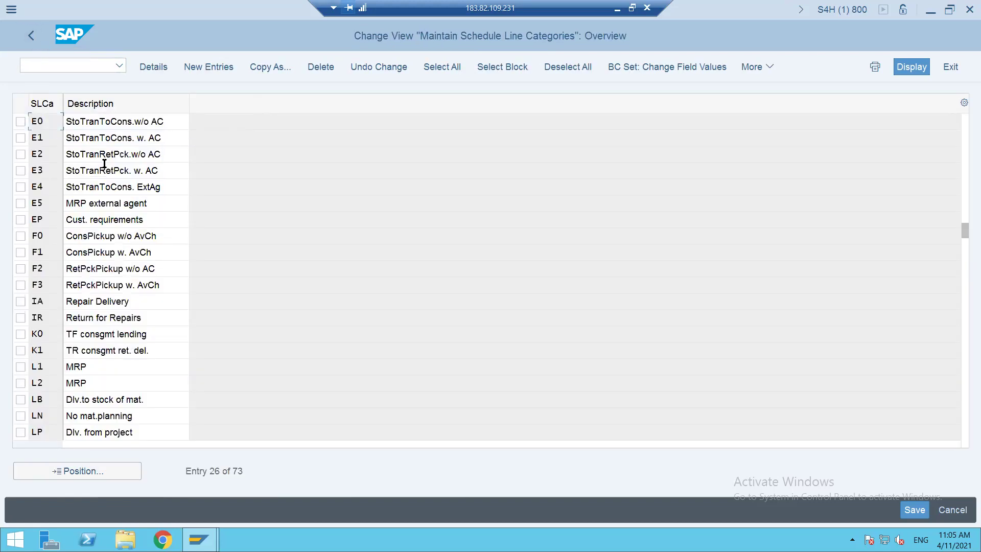
pyautogui.doubleClick(46, 139)
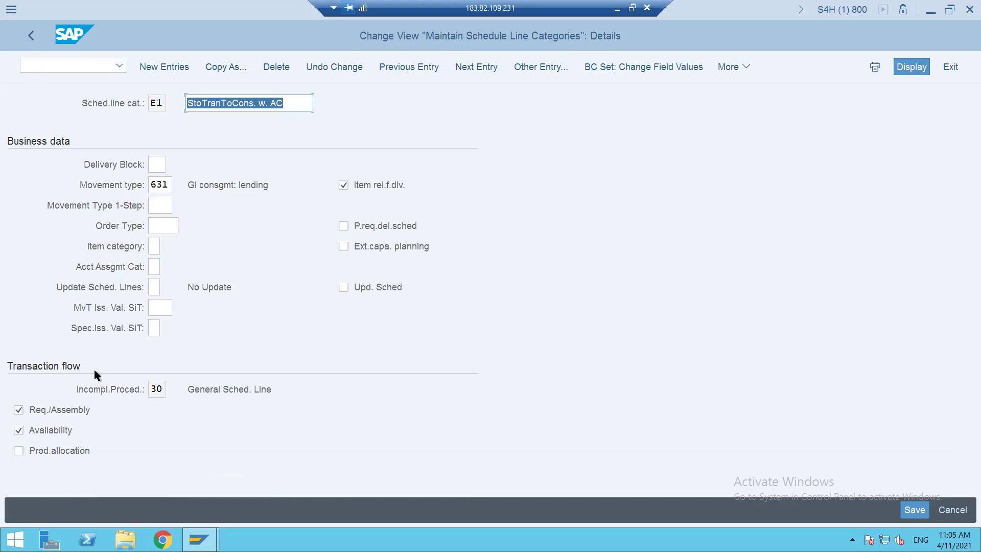
# Start a new sales document with transaction VA01 and set its order type to KB
pyautogui.click(57, 65)
pyautogui.write('/NVA01')
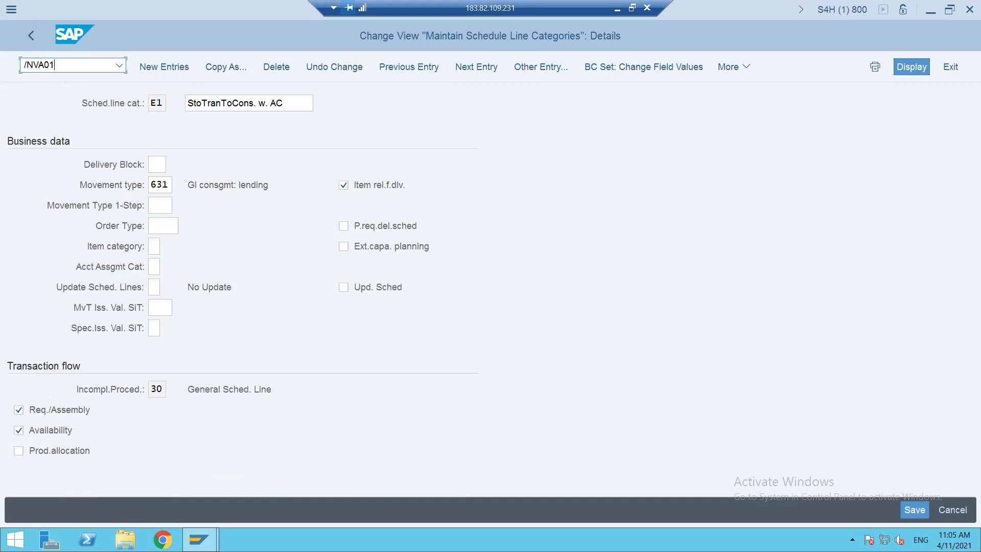
pyautogui.press('Return')
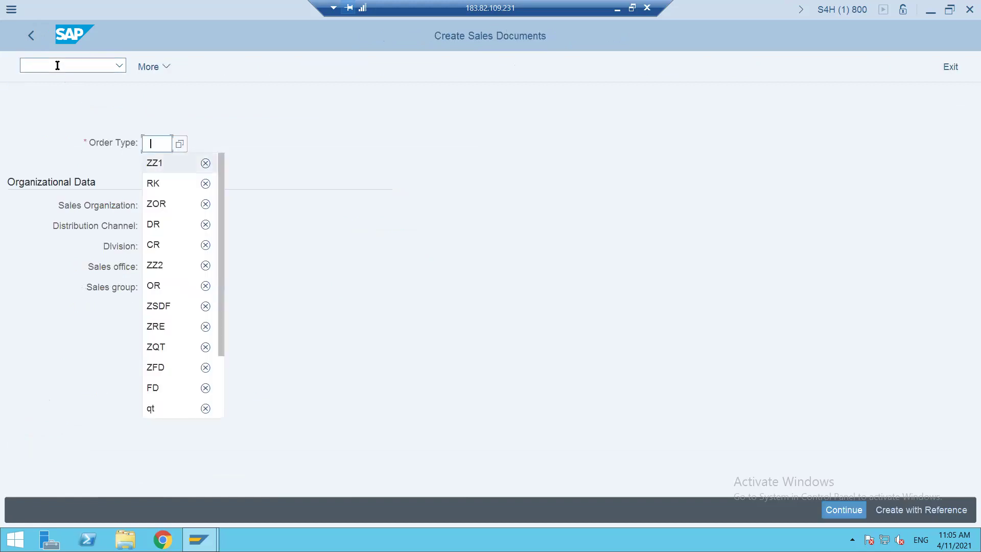
pyautogui.write('zz1')
pyautogui.press('BackSpace')
pyautogui.press('BackSpace')
pyautogui.press('BackSpace')
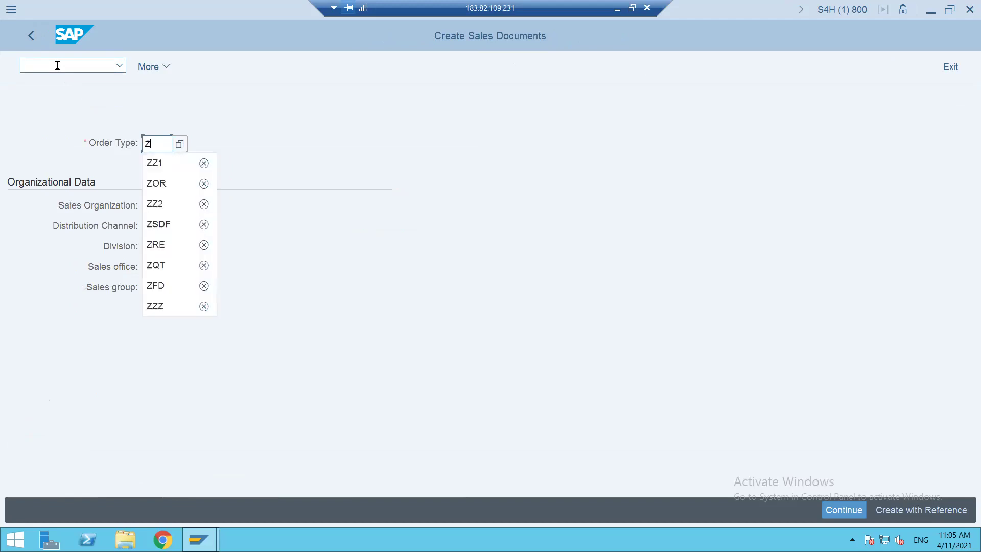
pyautogui.write('KB')
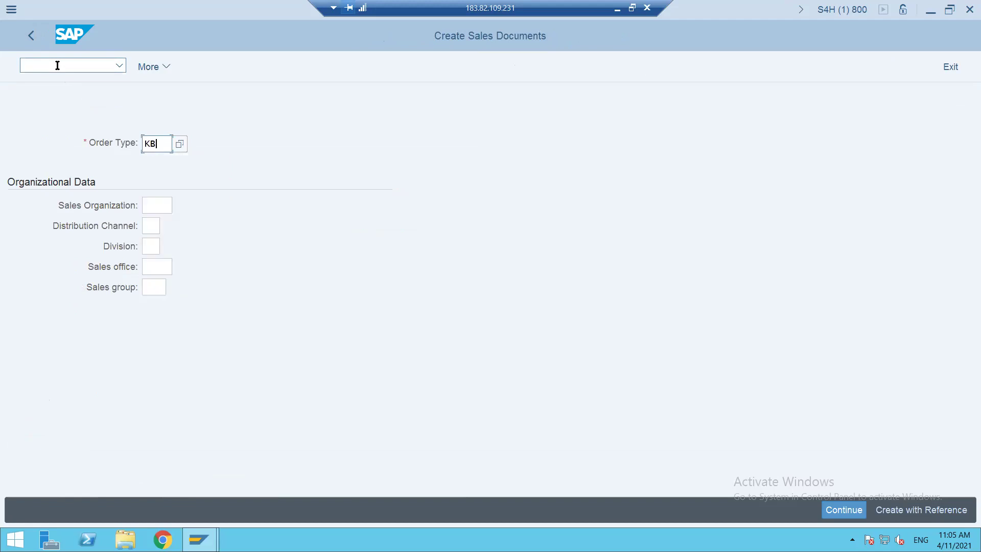
# Set sales organization GSD1, distribution channel GW and division CC, and try to enter the customer as sold-to party of the consignment fill-up
pyautogui.click(150, 209)
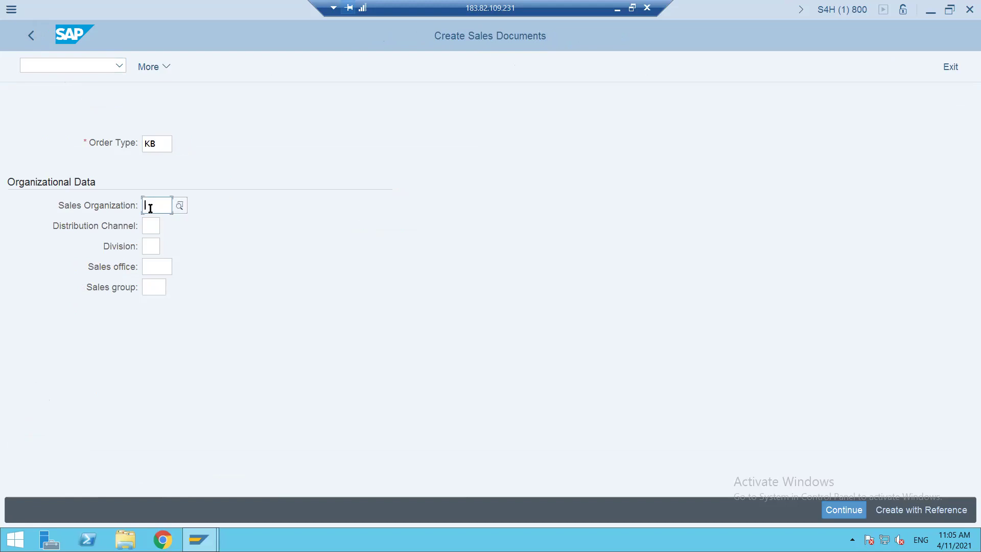
pyautogui.write('GSD1')
pyautogui.press('Tab')
pyautogui.write('GW')
pyautogui.press('Tab')
pyautogui.write('CC')
pyautogui.press('Return')
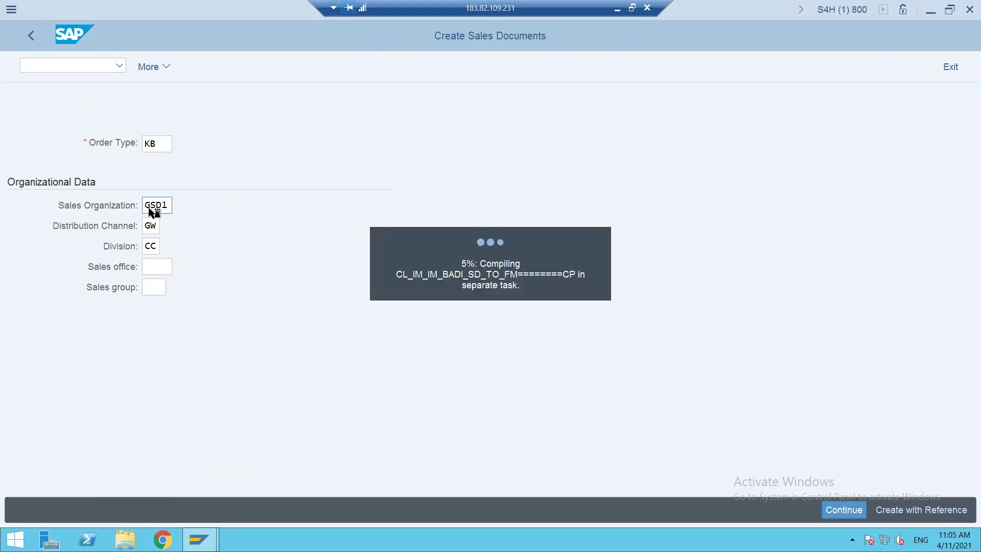
pyautogui.press('Down')
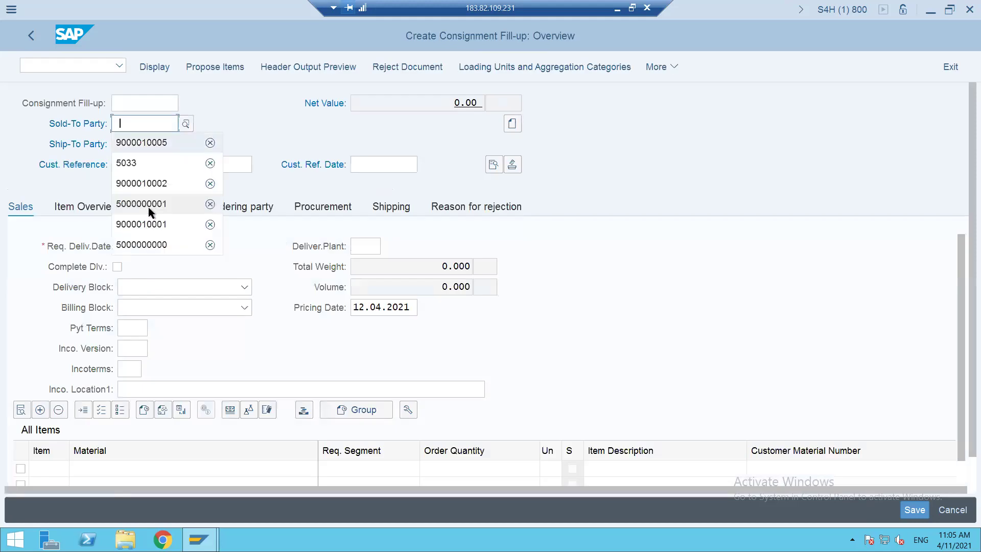
pyautogui.press('Return')
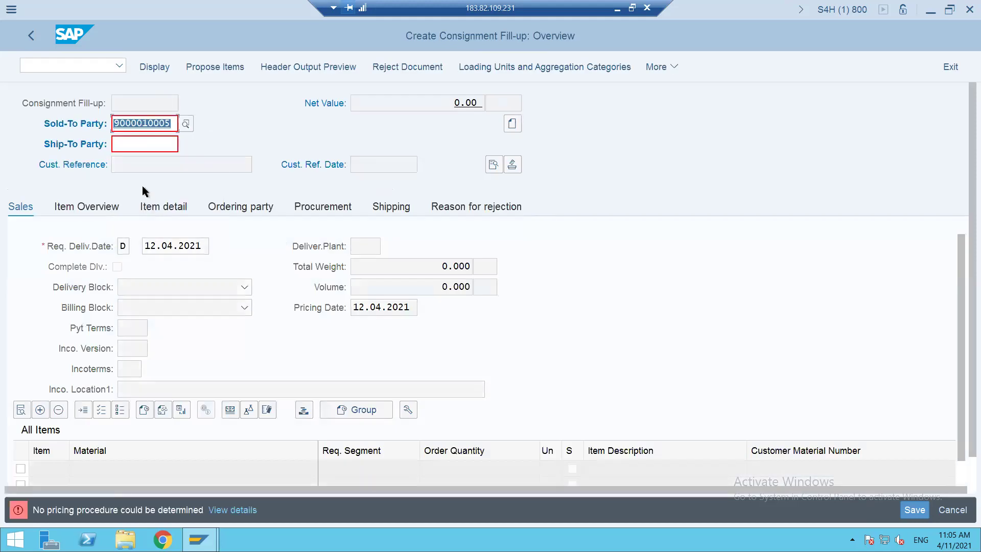
# Open the sales order types with transaction VOV8 and position the list at KB
pyautogui.click(52, 66)
pyautogui.write('/NVOV')
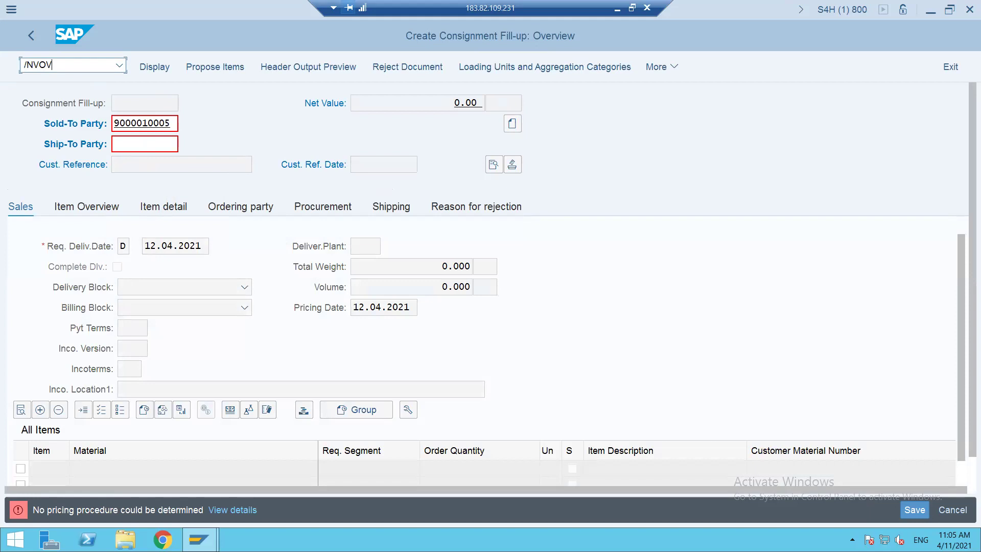
pyautogui.write('8')
pyautogui.press('Return')
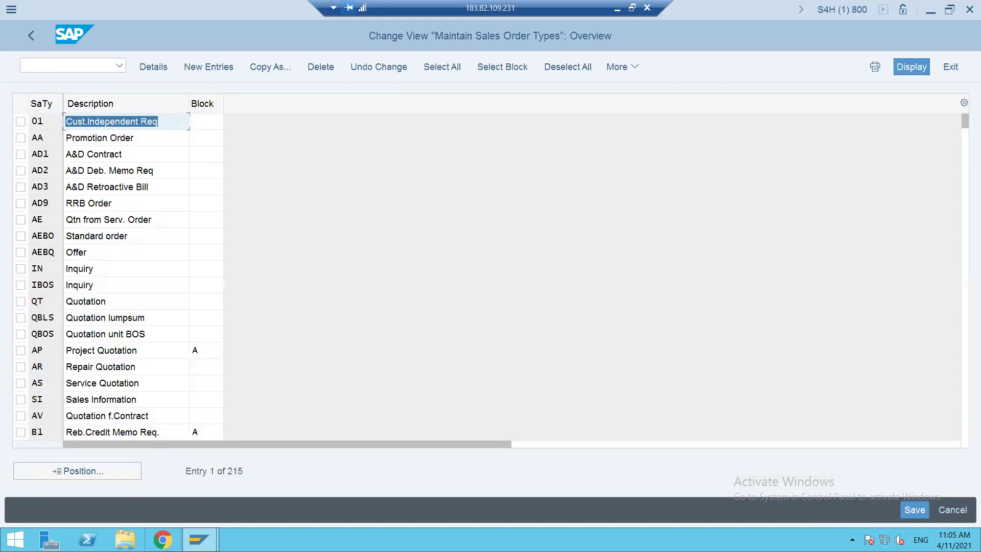
pyautogui.click(75, 471)
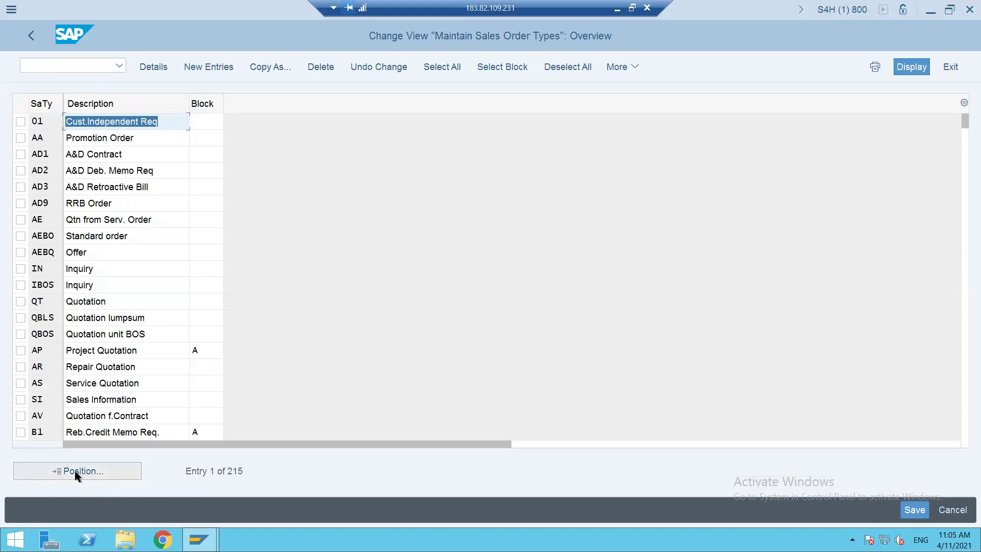
pyautogui.write('KB')
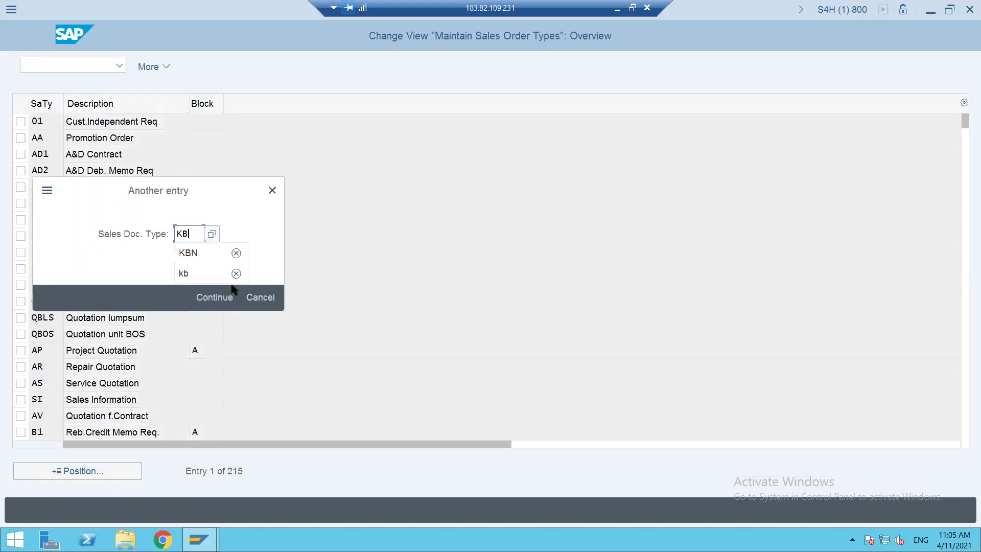
pyautogui.click(231, 287)
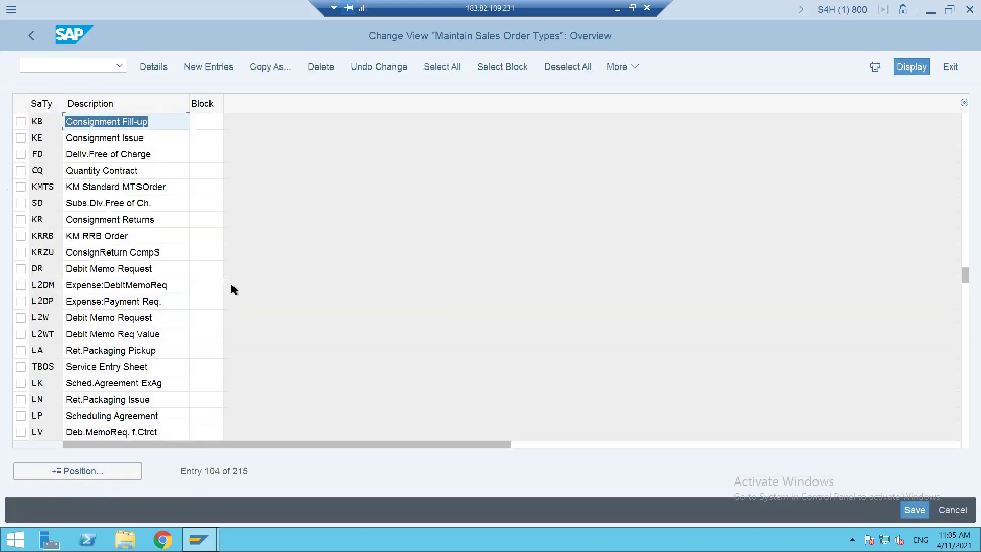
# Open the details of order type KB and check its document pricing procedure
pyautogui.doubleClick(40, 122)
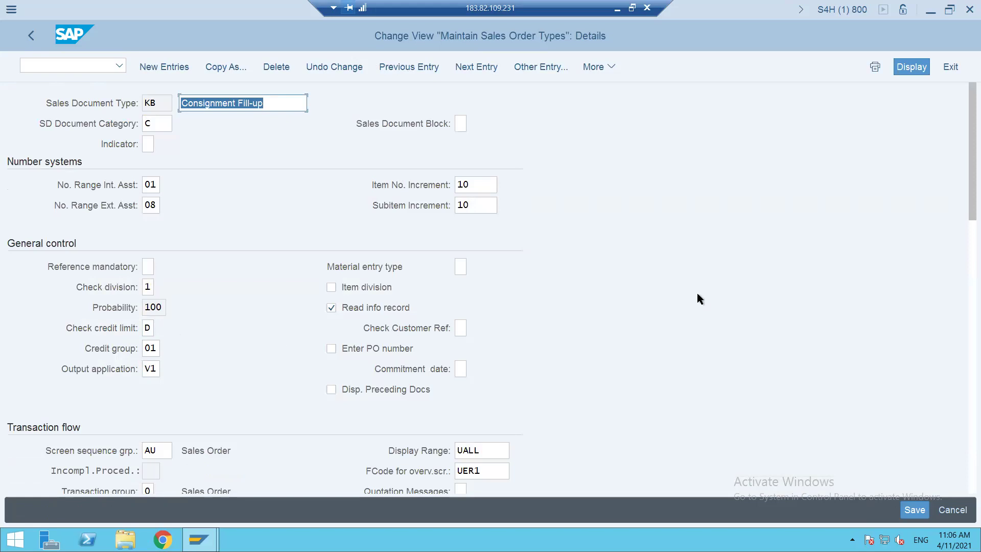
pyautogui.moveTo(966, 207); pyautogui.dragTo(966, 235)
pyautogui.click(155, 426)
# Add a pricing procedure determination entry with transaction OVKK for sales organization GSD1, distribution channel GW and division CC
pyautogui.click(53, 63)
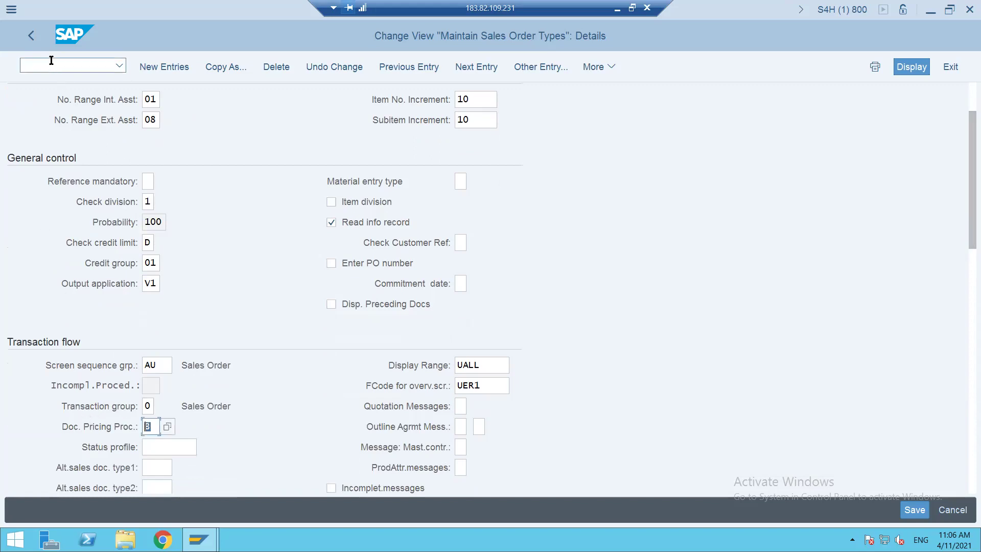
pyautogui.write('/NOVKK')
pyautogui.press('Return')
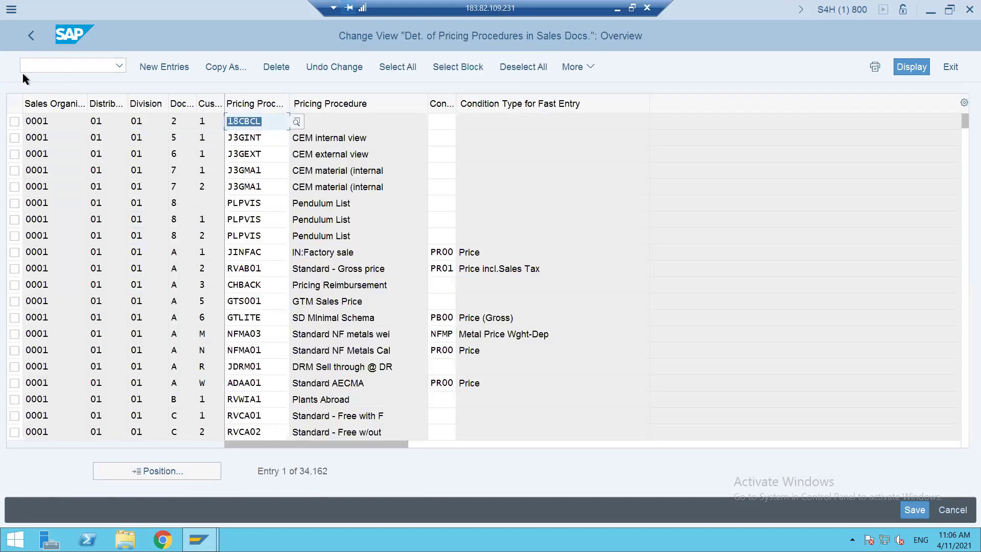
pyautogui.click(147, 69)
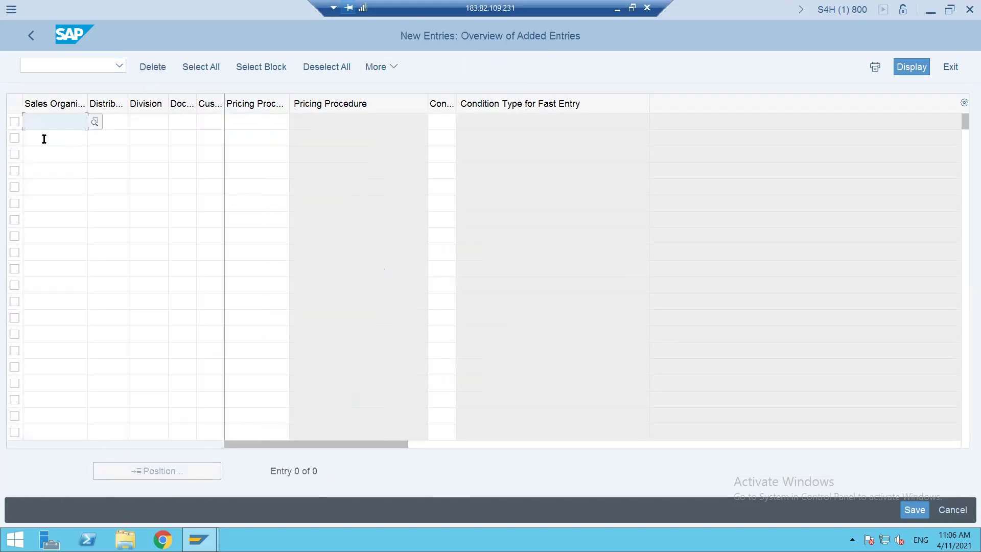
pyautogui.click(51, 127)
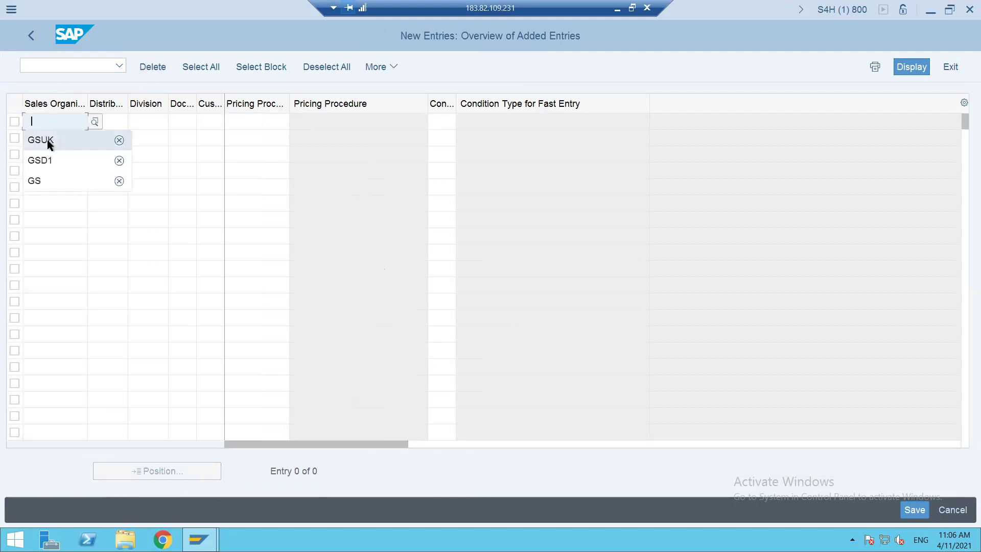
pyautogui.click(49, 158)
pyautogui.press('Tab')
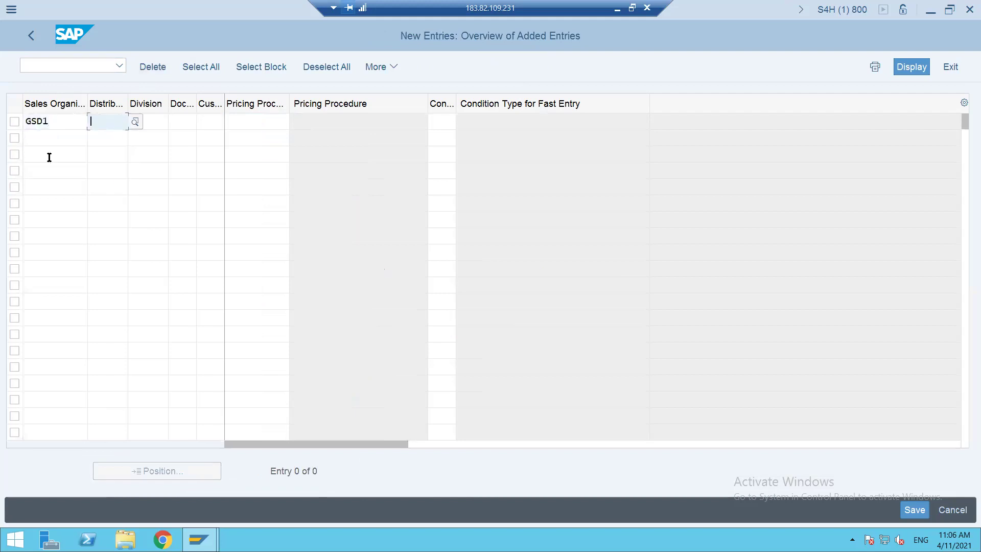
pyautogui.write('GW')
pyautogui.press('Tab')
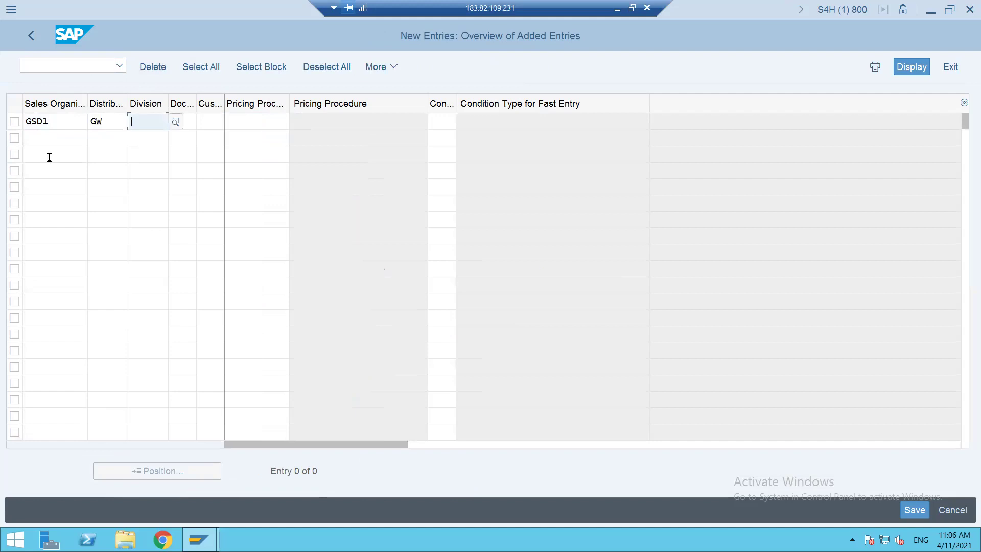
pyautogui.write('CC')
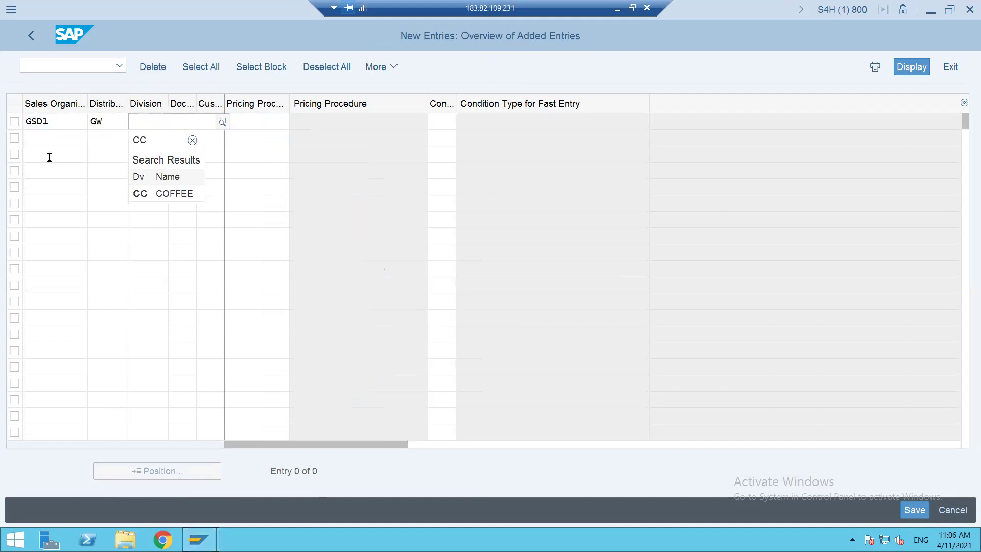
pyautogui.click(153, 194)
pyautogui.press('Tab')
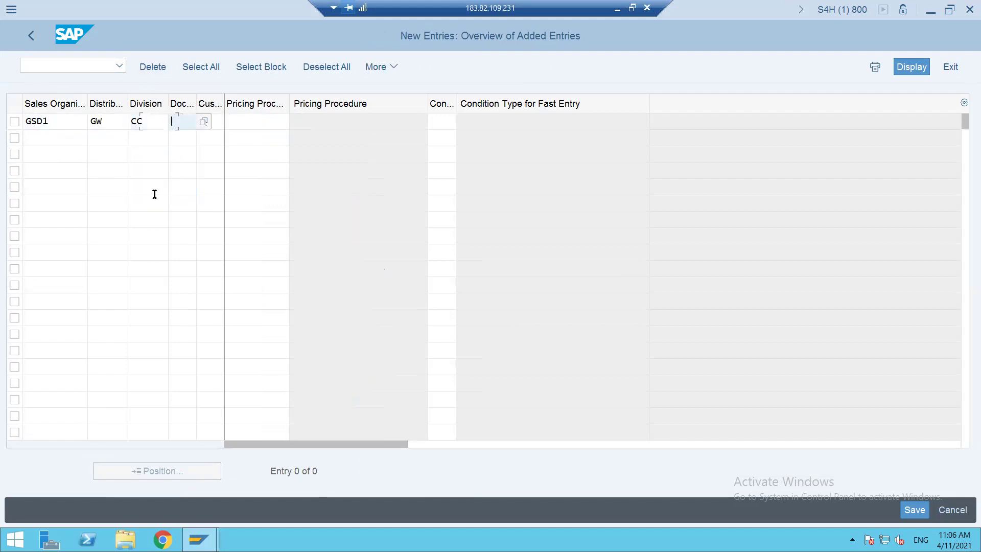
# Assign document pricing procedure B, customer pricing procedure 1 and pricing procedure RVAA01 to the new entry, and save it in the proposed customizing request
pyautogui.write('B')
pyautogui.press('Tab')
pyautogui.write('1')
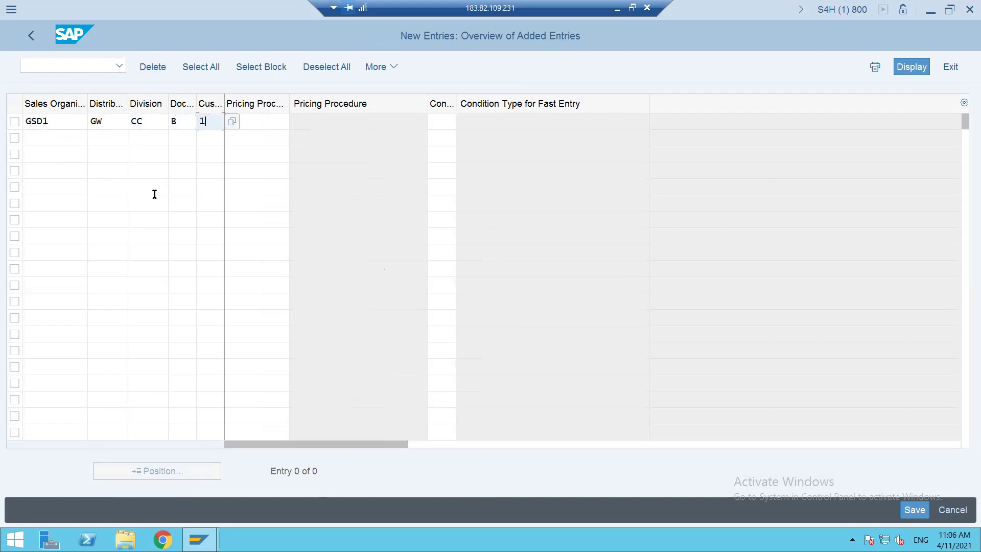
pyautogui.press('Tab')
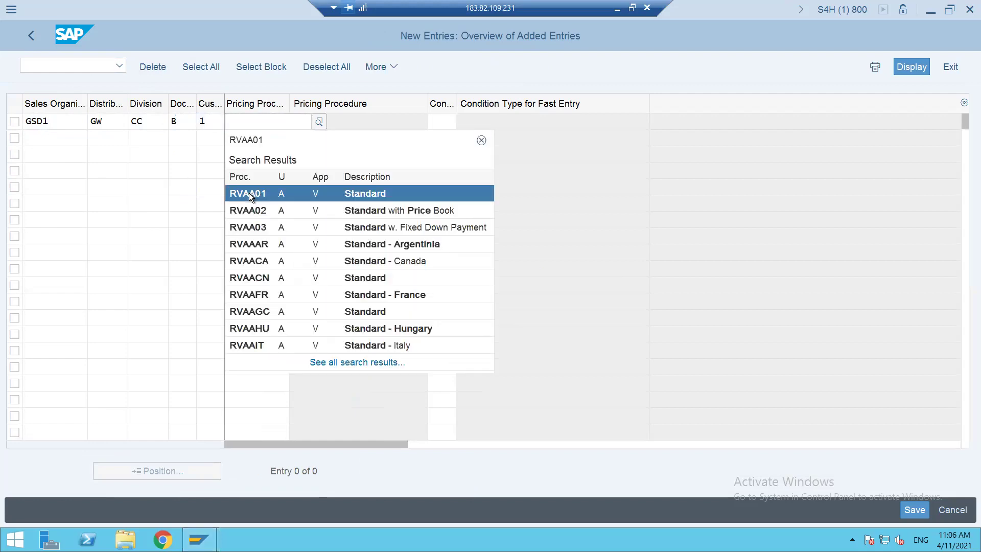
pyautogui.click(250, 193)
pyautogui.hotkey('ctrl', 's')
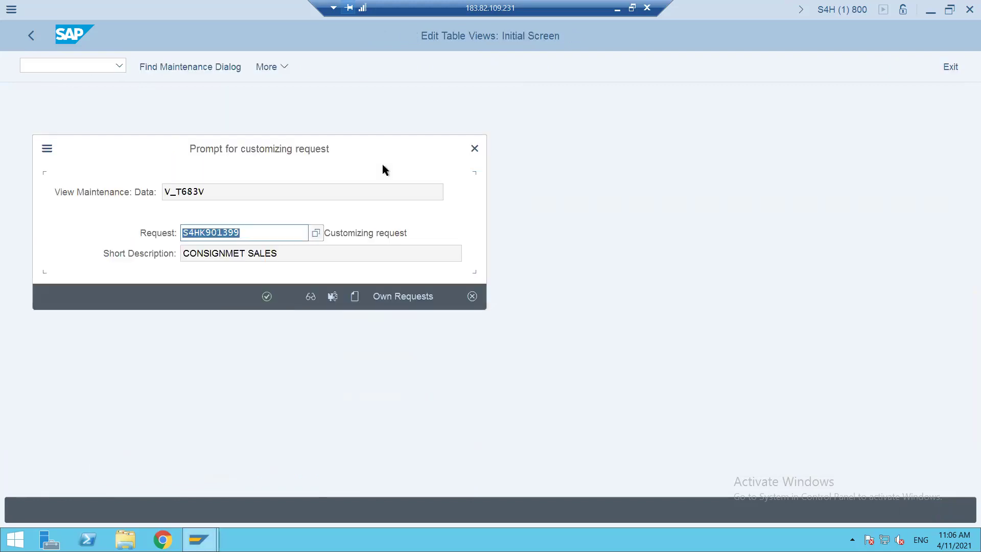
pyautogui.press('Return')
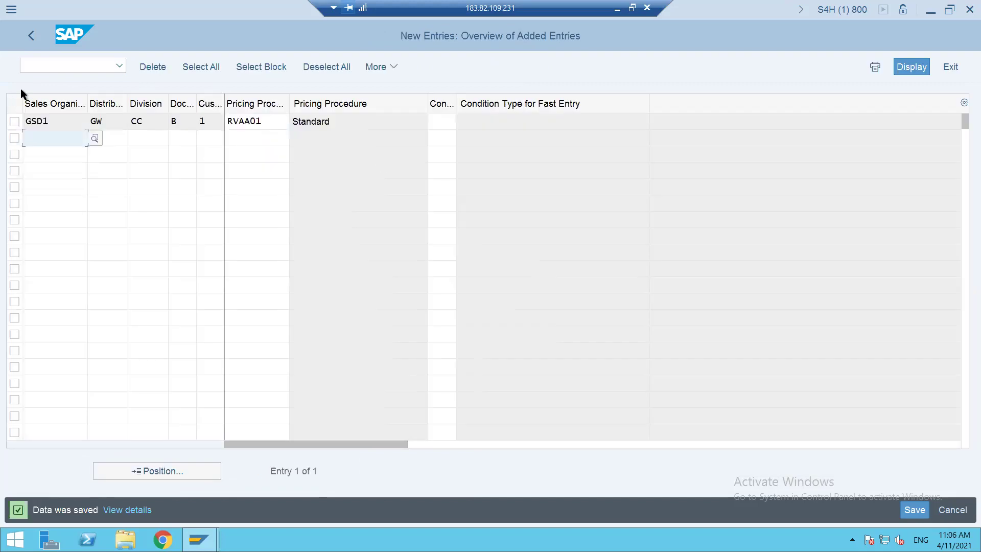
# Create a consignment fill-up with transaction VA01, keeping order type KB and the proposed sales area, and enter the customer as sold-to party
pyautogui.click(64, 68)
pyautogui.write('/NV')
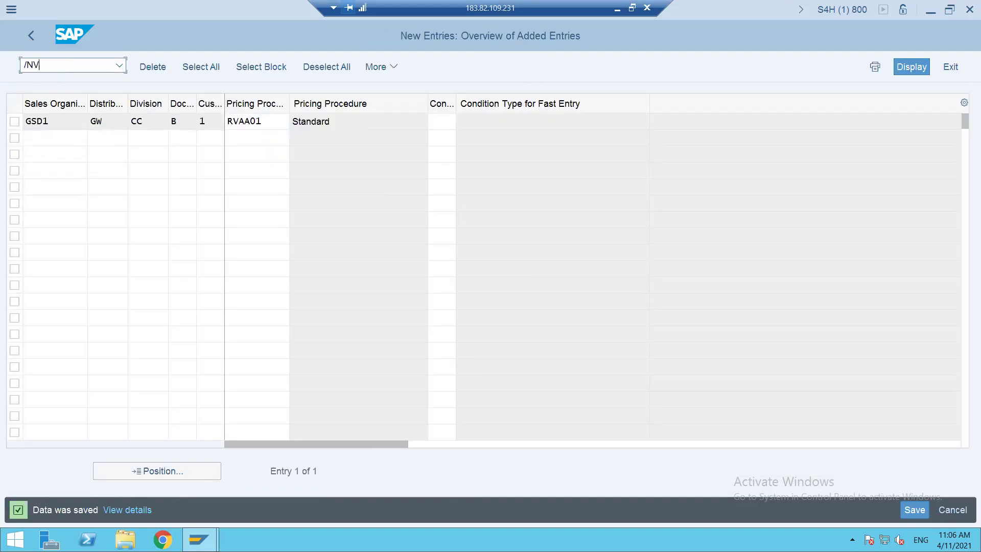
pyautogui.write('A01')
pyautogui.press('Return')
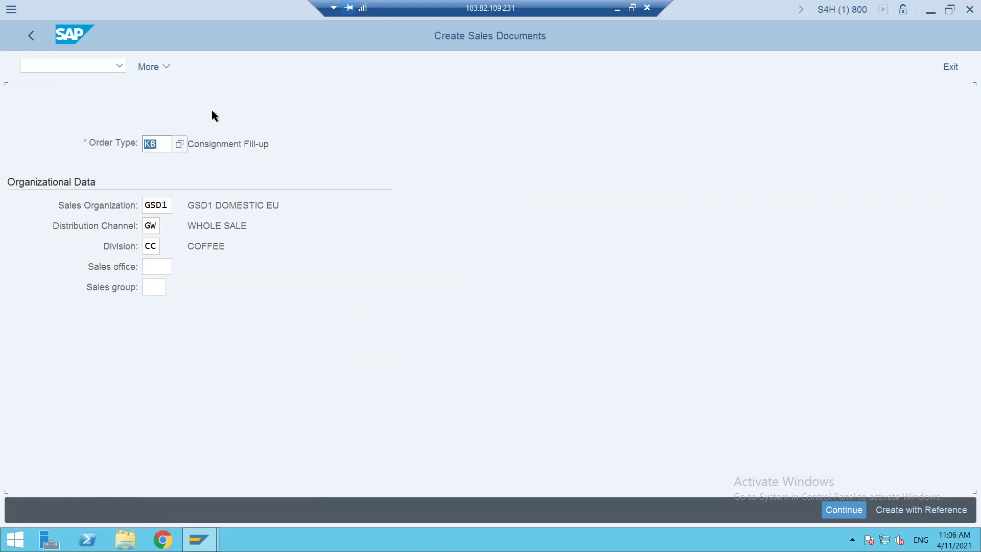
pyautogui.press('Return')
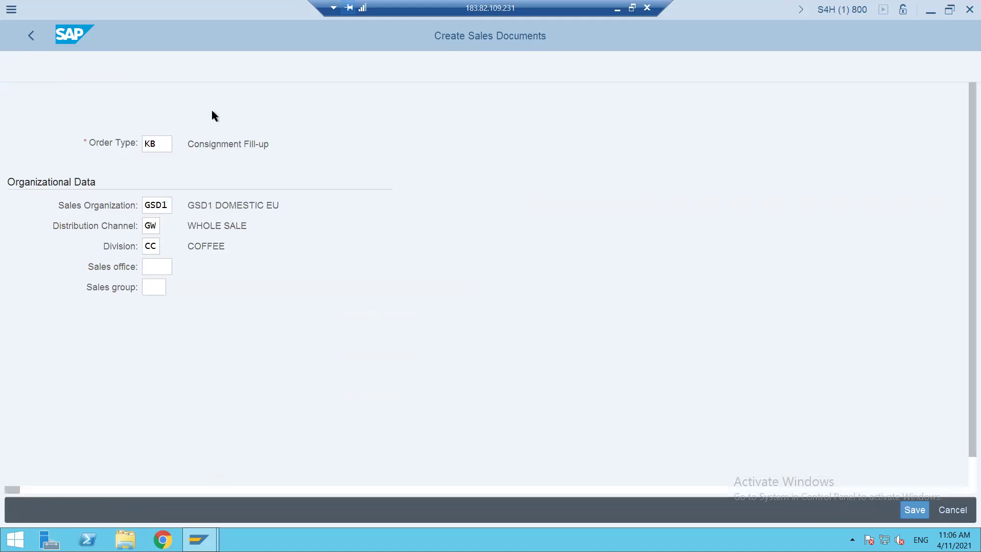
pyautogui.press('Down')
pyautogui.press('Return')
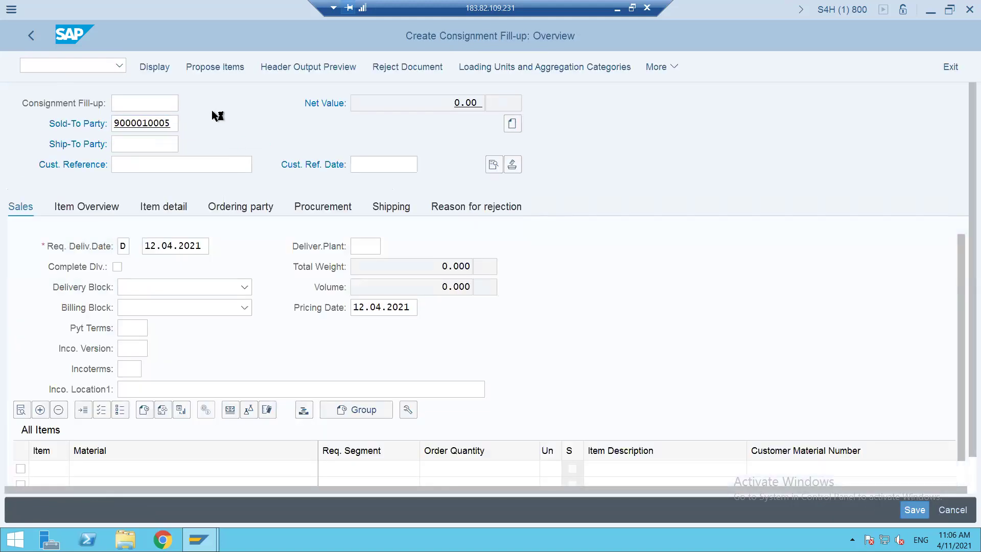
# Set the order's customer reference to "CONSIGNMENT FILLUP INS4"
pyautogui.click(147, 165)
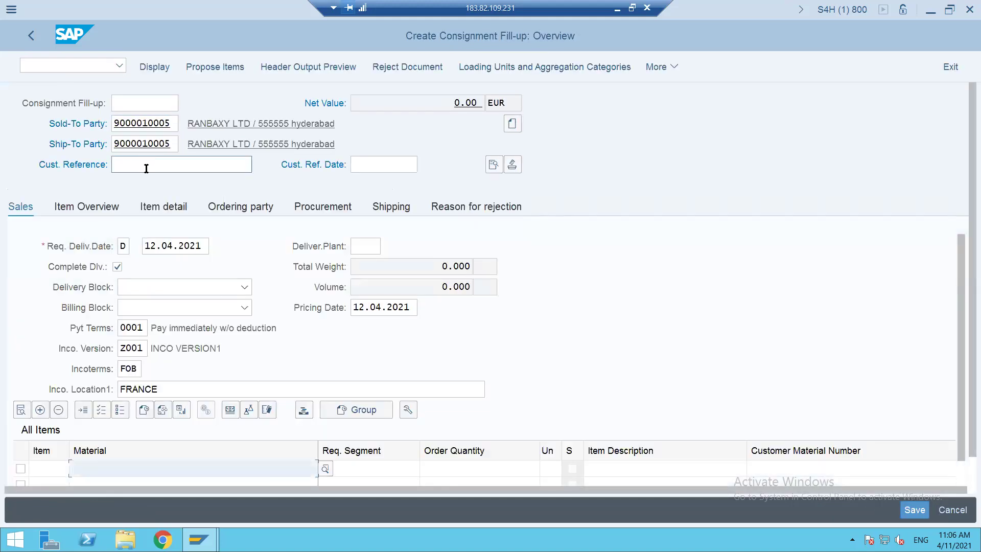
pyautogui.write('CONSI')
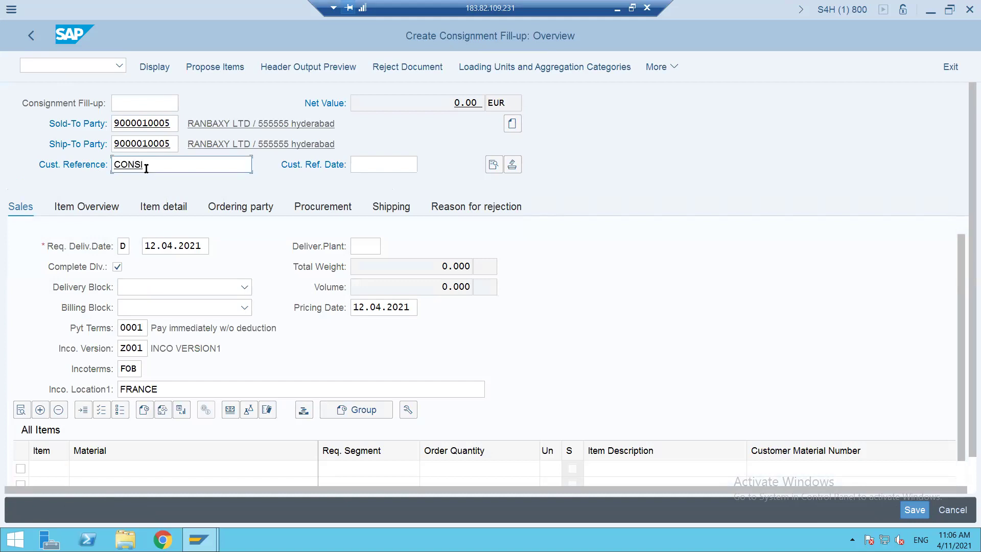
pyautogui.write('GNMENT FILLUP INS4')
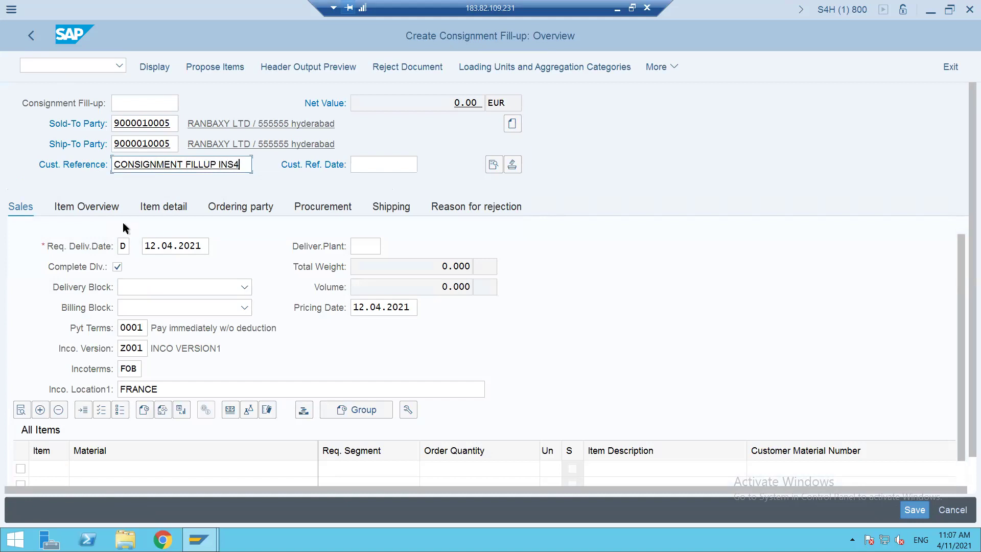
pyautogui.click(136, 467)
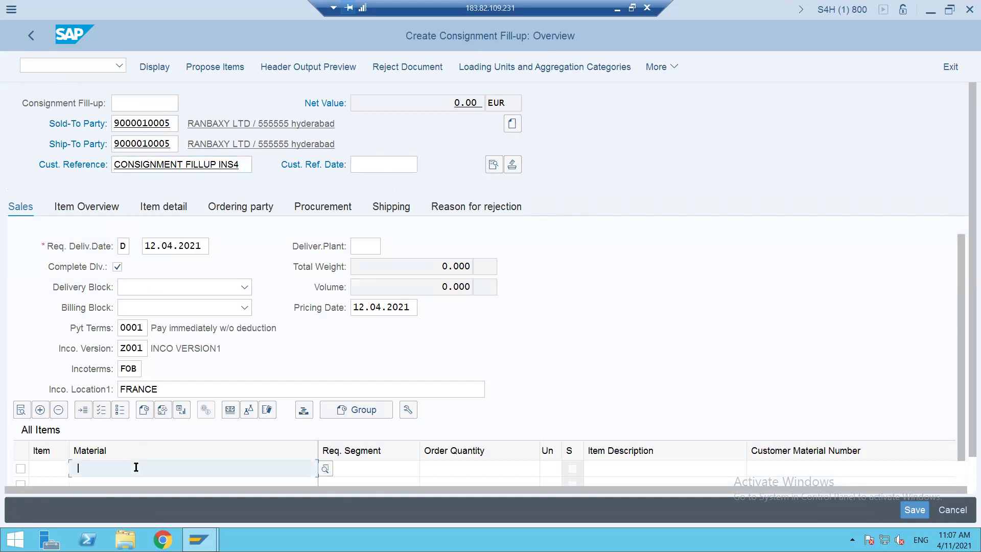
pyautogui.press('Down')
pyautogui.press('Return')
pyautogui.press('Tab')
pyautogui.press('Tab')
pyautogui.write('100')
pyautogui.press('Return')
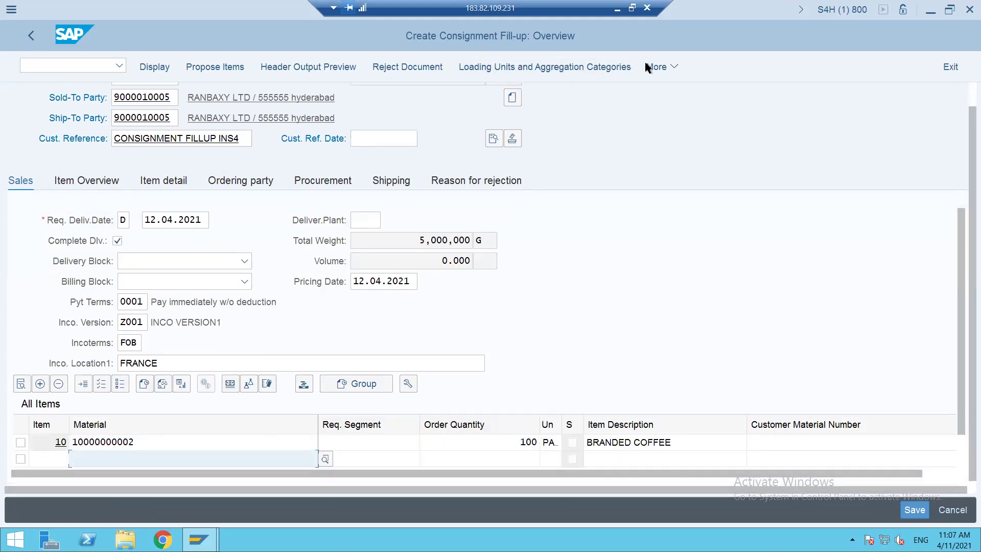
# Check the consignment fill-up order for missing data with the incompletion log
pyautogui.click(658, 67)
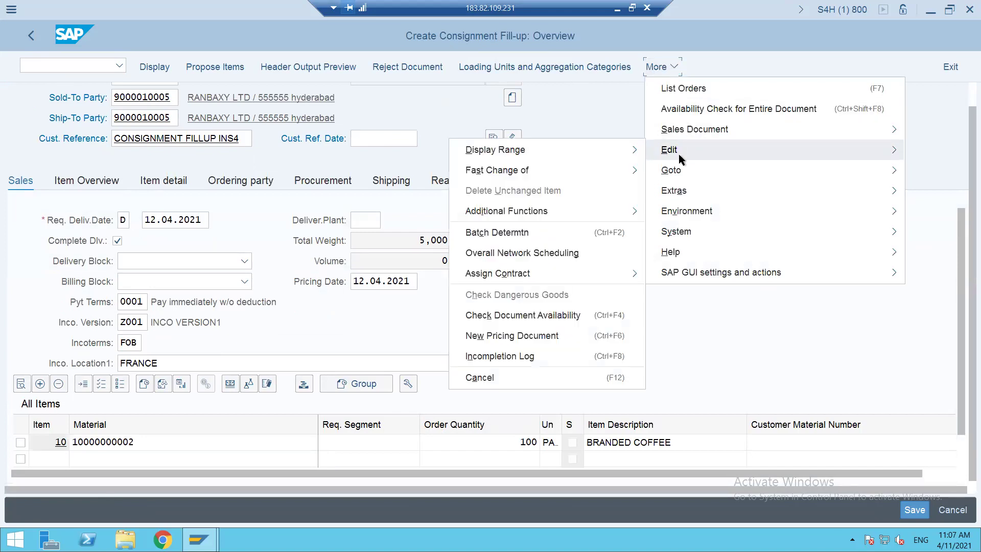
pyautogui.moveTo(675, 130)
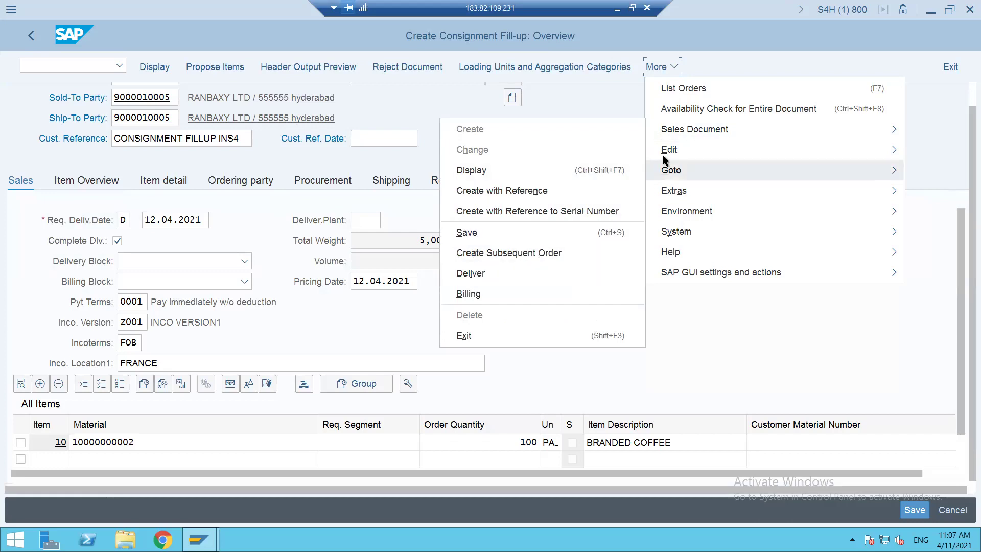
pyautogui.moveTo(665, 150)
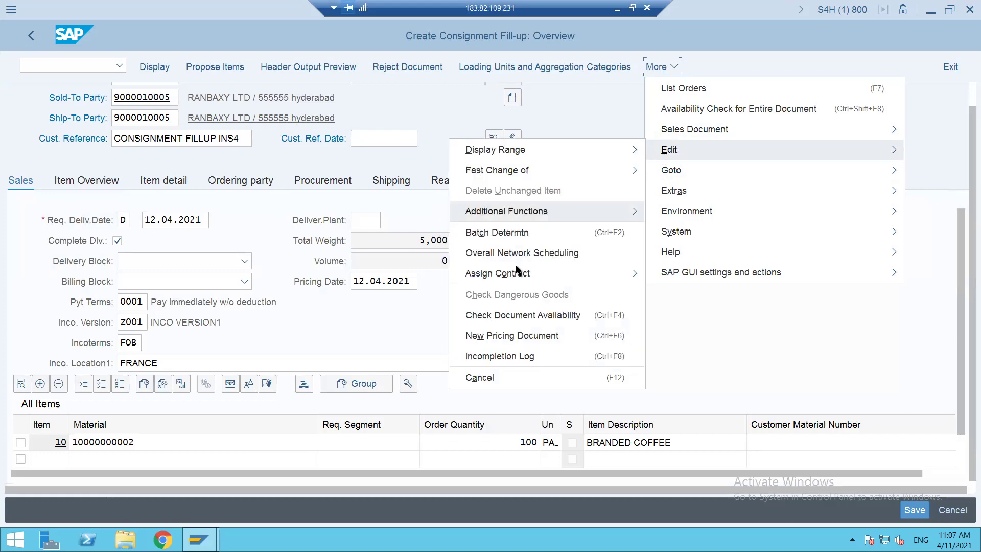
pyautogui.click(501, 357)
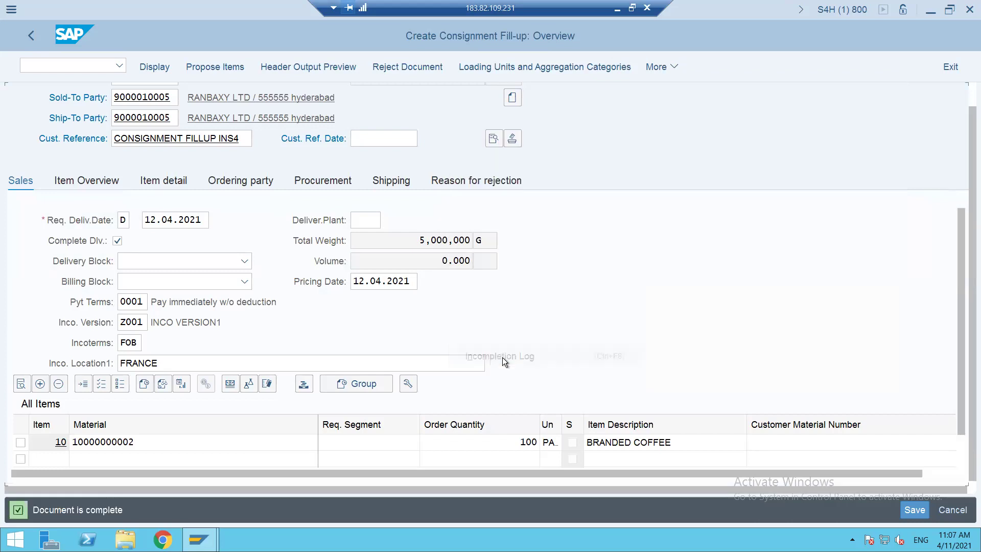
# Review item 10's shipping data, schedule line category and item category, and save the consignment fill-up order
pyautogui.doubleClick(475, 442)
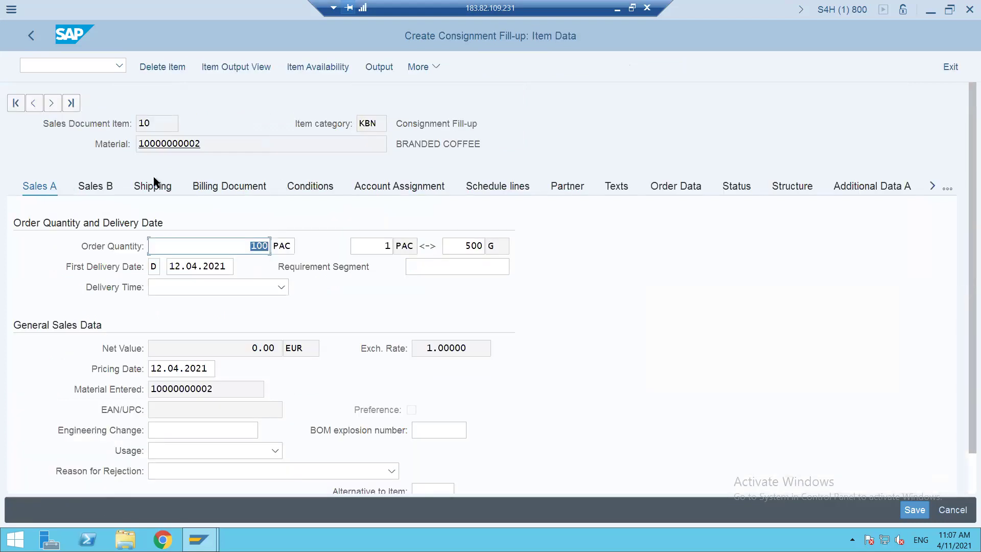
pyautogui.click(150, 185)
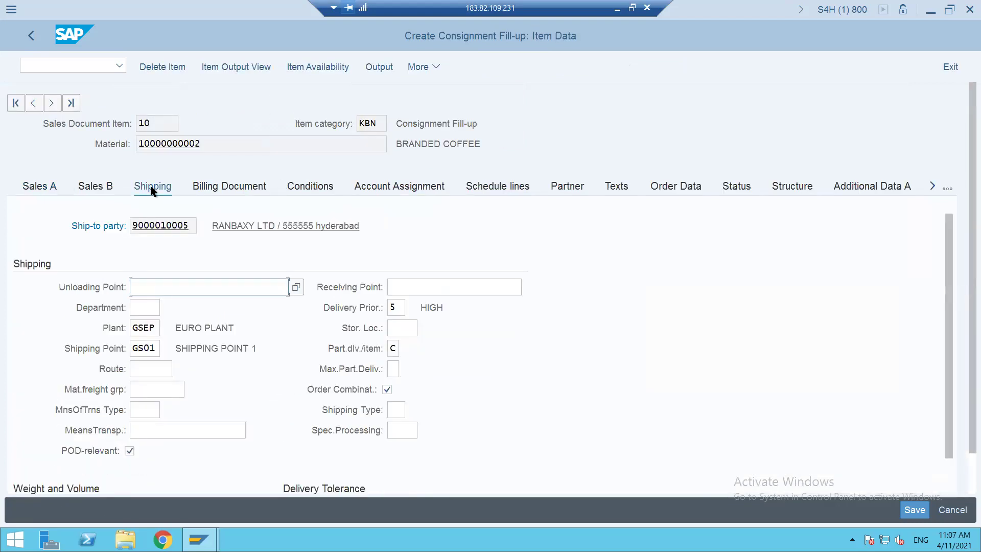
pyautogui.click(481, 191)
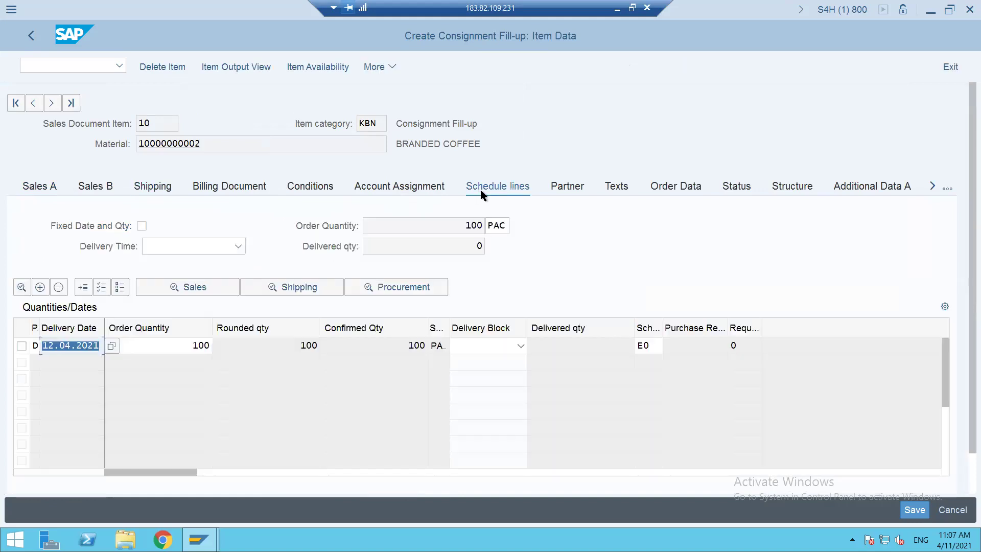
pyautogui.click(653, 347)
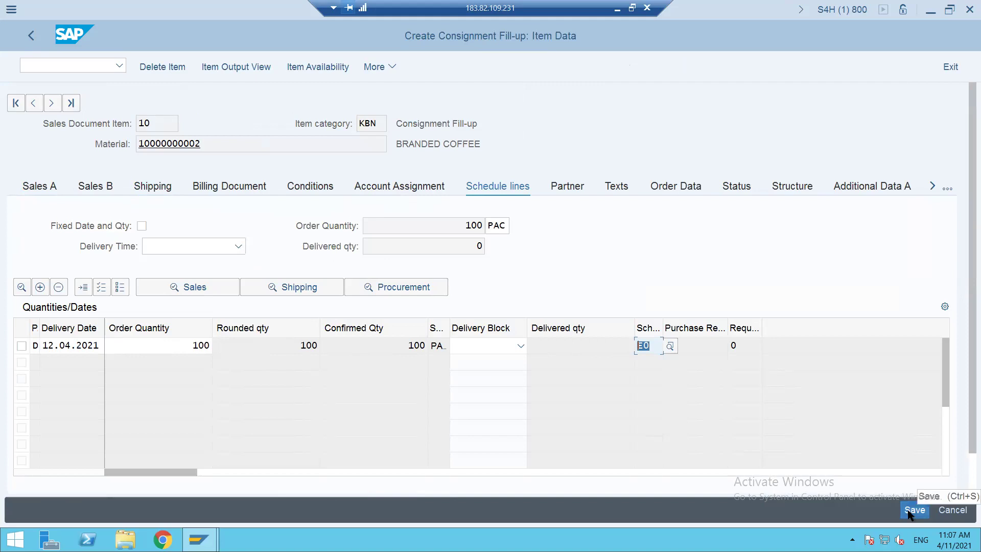
pyautogui.moveTo(380, 123); pyautogui.dragTo(344, 122)
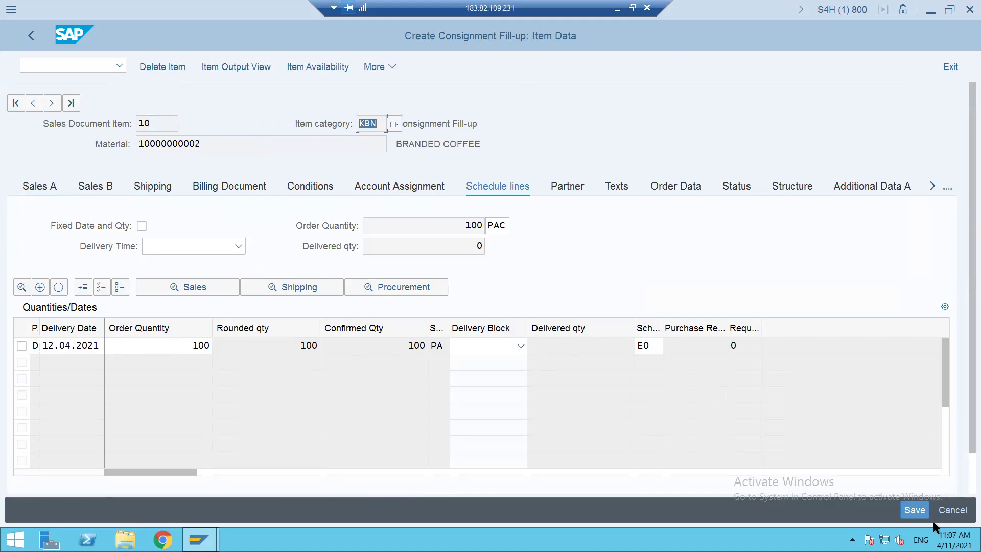
pyautogui.click(913, 513)
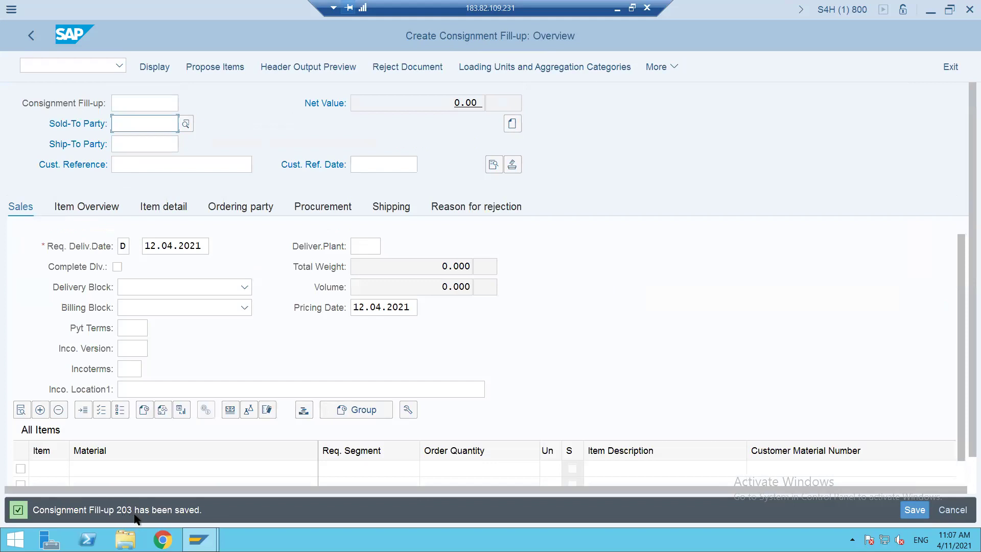
# Open the saved order's document flow through transaction VA03
pyautogui.click(45, 68)
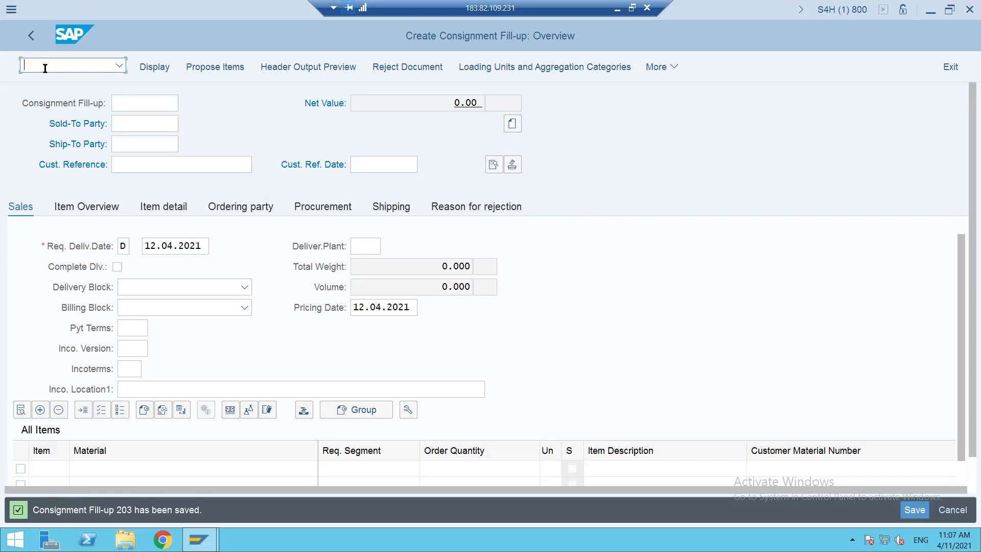
pyautogui.write('/NVA0')
pyautogui.press('Return')
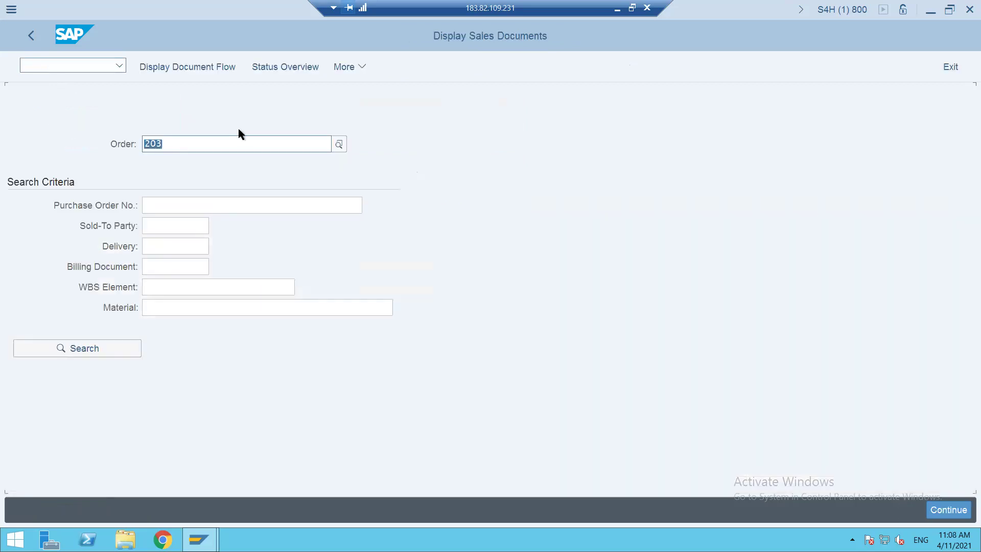
pyautogui.click(216, 69)
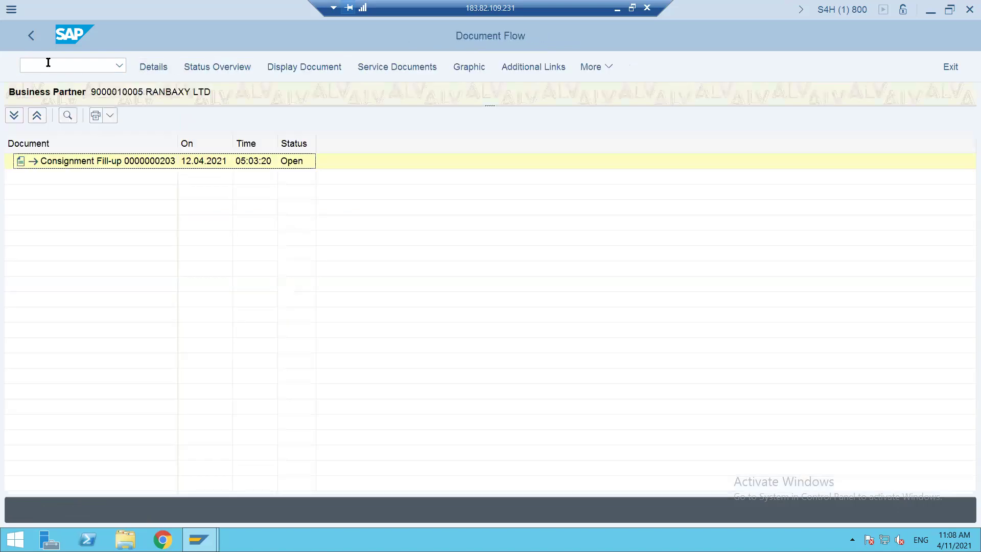
pyautogui.write('/OMMBE')
pyautogui.press('Return')
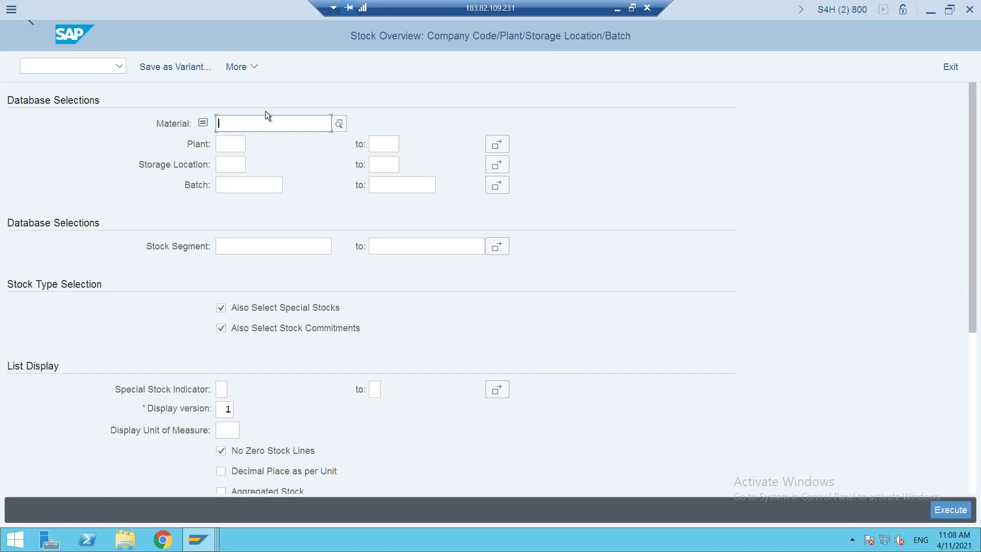
pyautogui.click(263, 122)
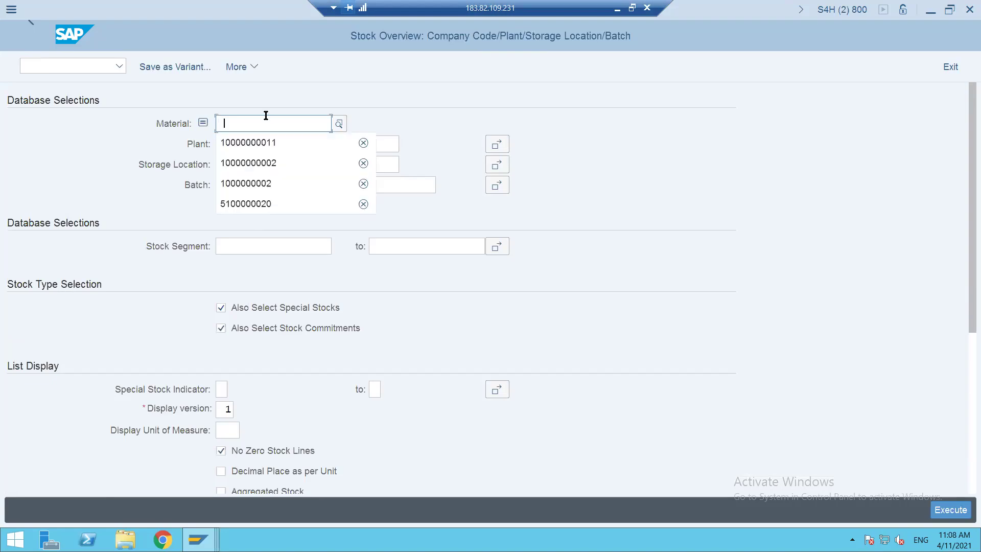
pyautogui.click(260, 163)
pyautogui.click(237, 143)
pyautogui.click(236, 183)
pyautogui.click(234, 163)
pyautogui.write('SA')
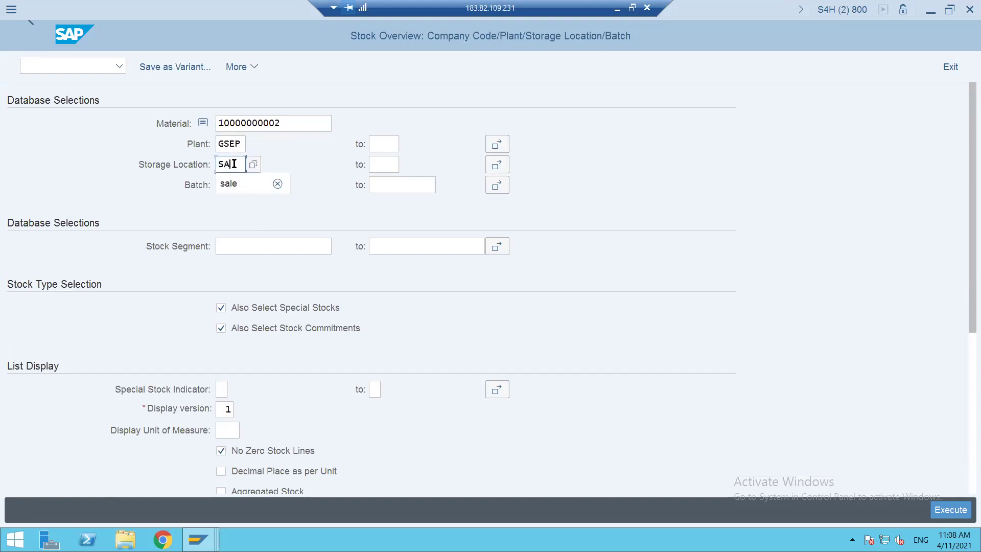
pyautogui.write('LE')
pyautogui.press('Return')
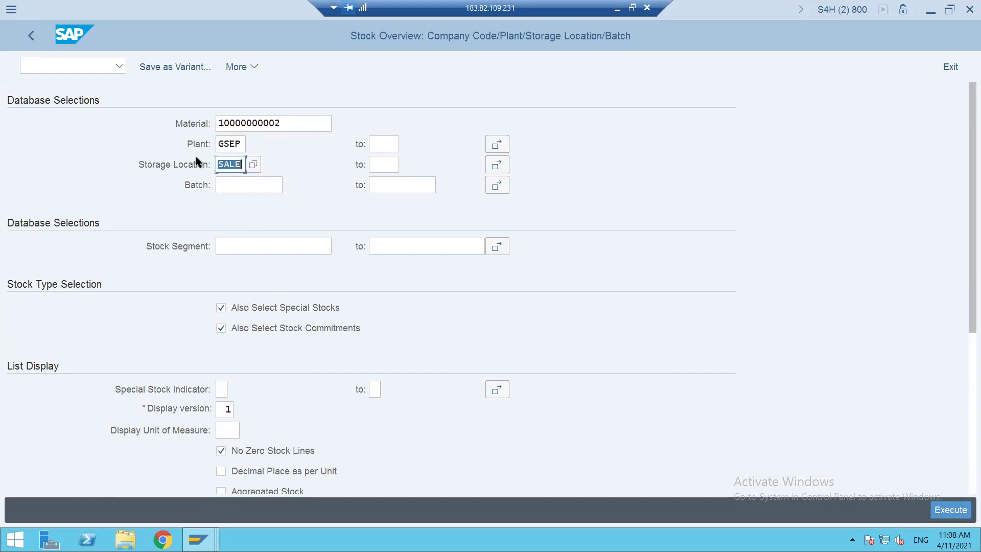
pyautogui.click(951, 510)
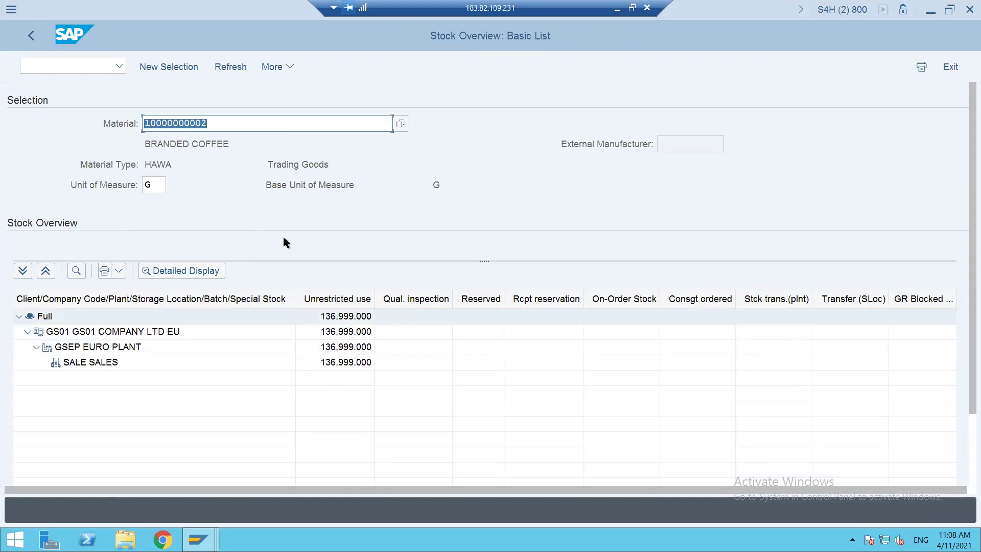
# Return to the document flow session and create an outbound delivery for the order with VL01N, using shipping point GS01
pyautogui.click(198, 539)
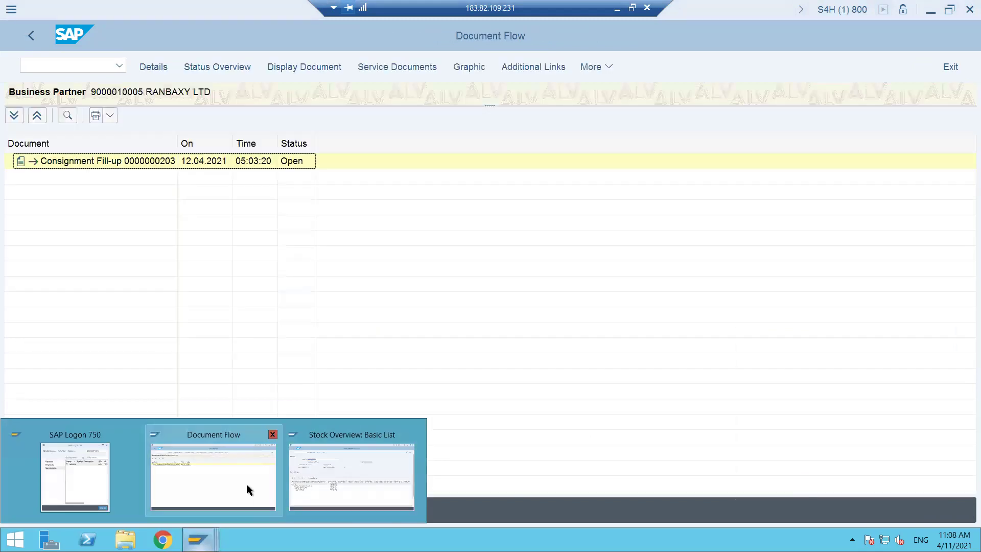
pyautogui.click(243, 482)
pyautogui.write('/NVL01N')
pyautogui.press('Return')
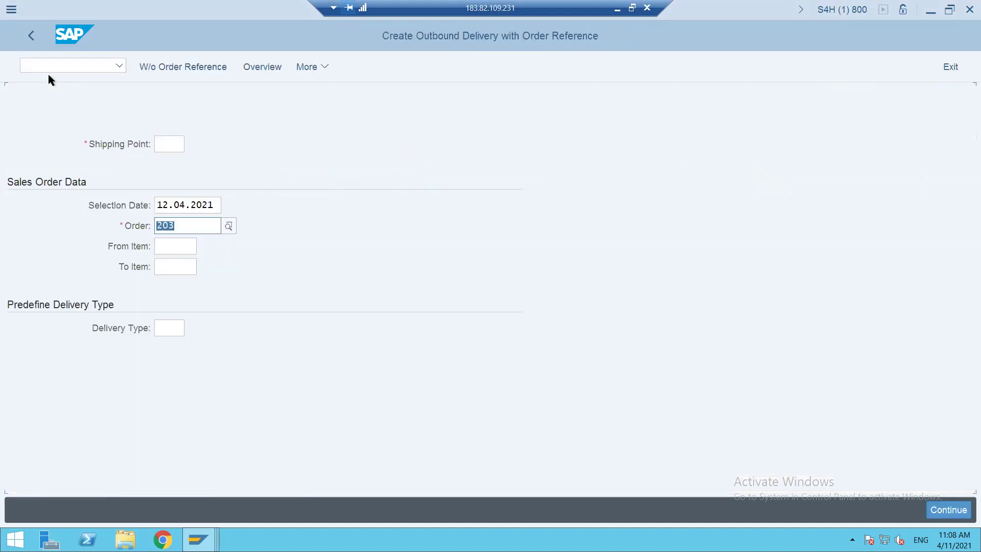
pyautogui.click(161, 145)
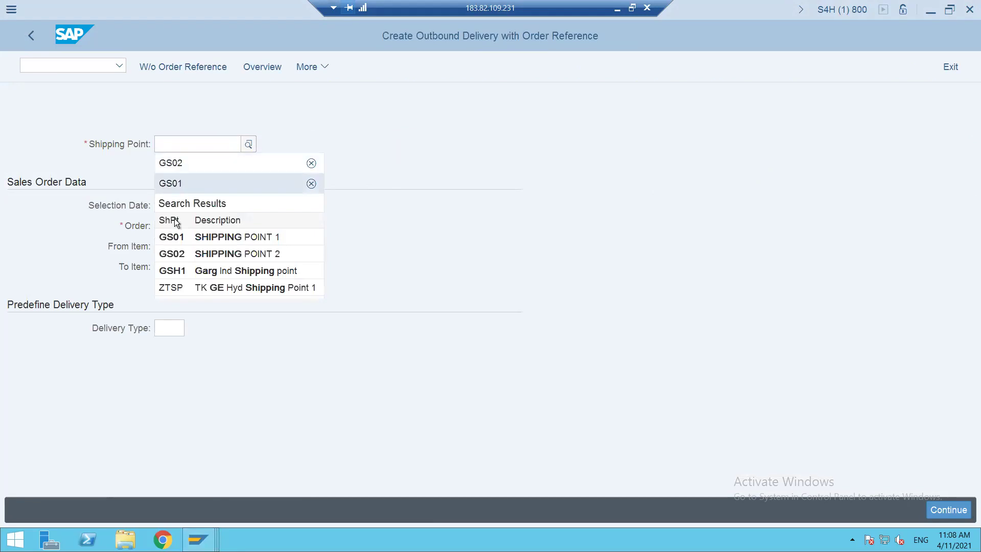
pyautogui.click(175, 235)
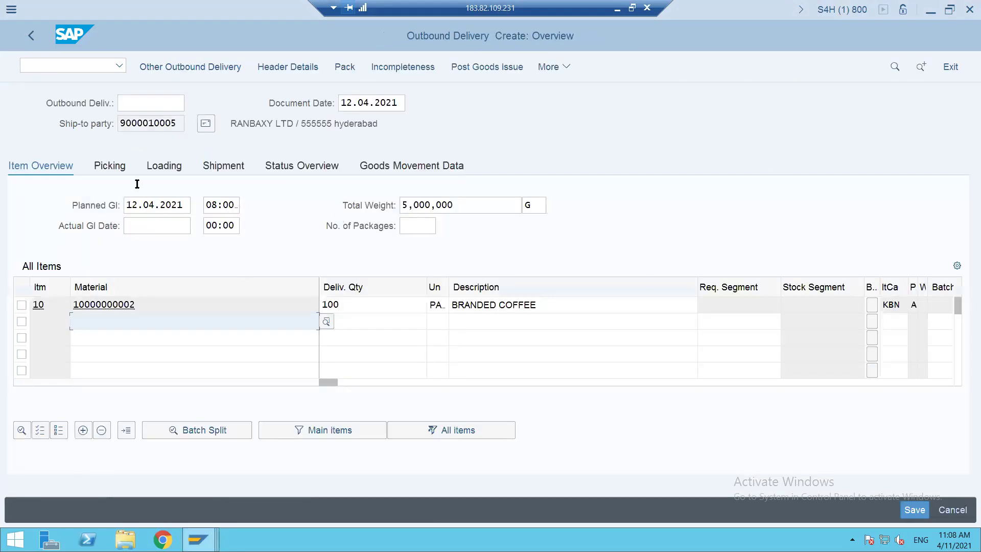
# Enter storage location SALE and a picked quantity of 100 for delivery item 10
pyautogui.click(114, 167)
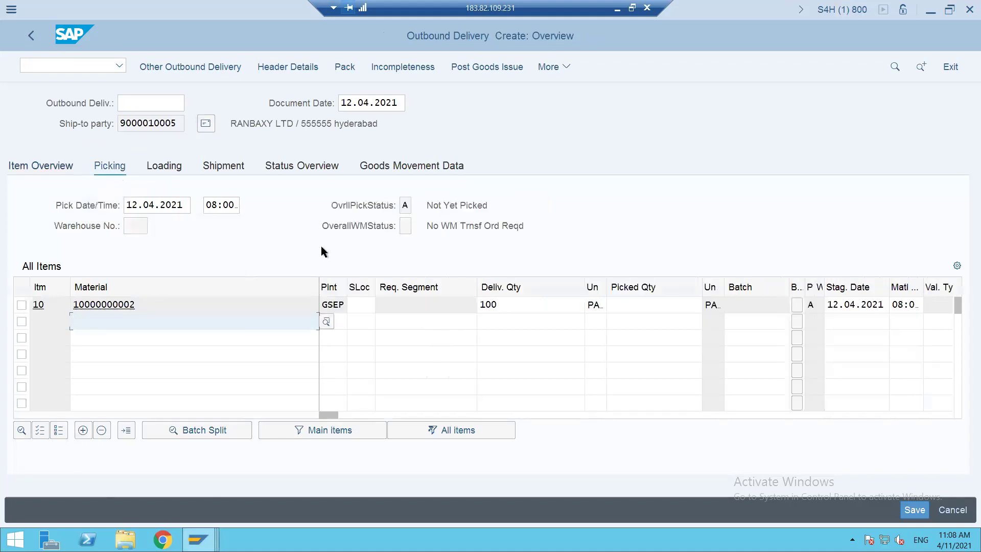
pyautogui.click(356, 302)
pyautogui.write('sale')
pyautogui.press('Tab')
pyautogui.press('Tab')
pyautogui.press('Tab')
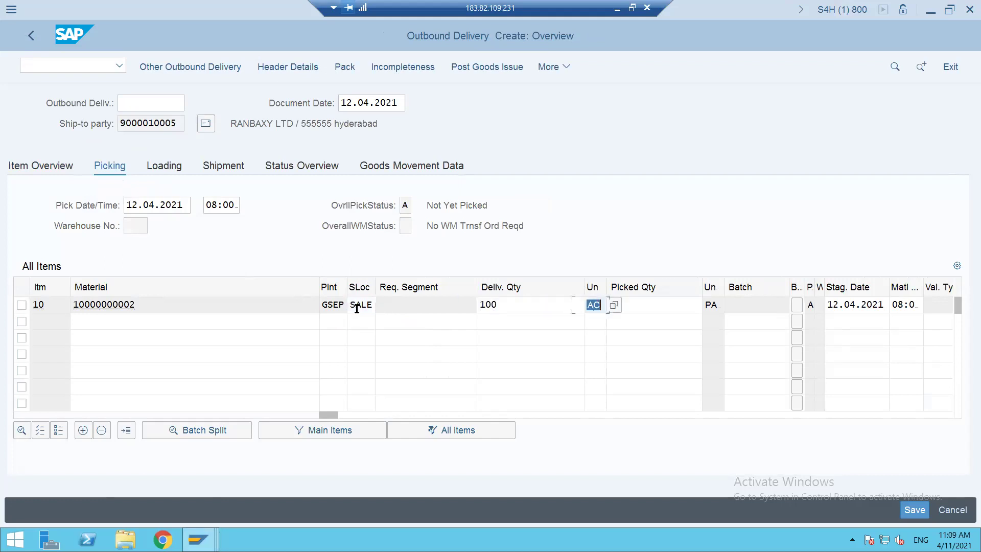
pyautogui.write('100')
pyautogui.press('Return')
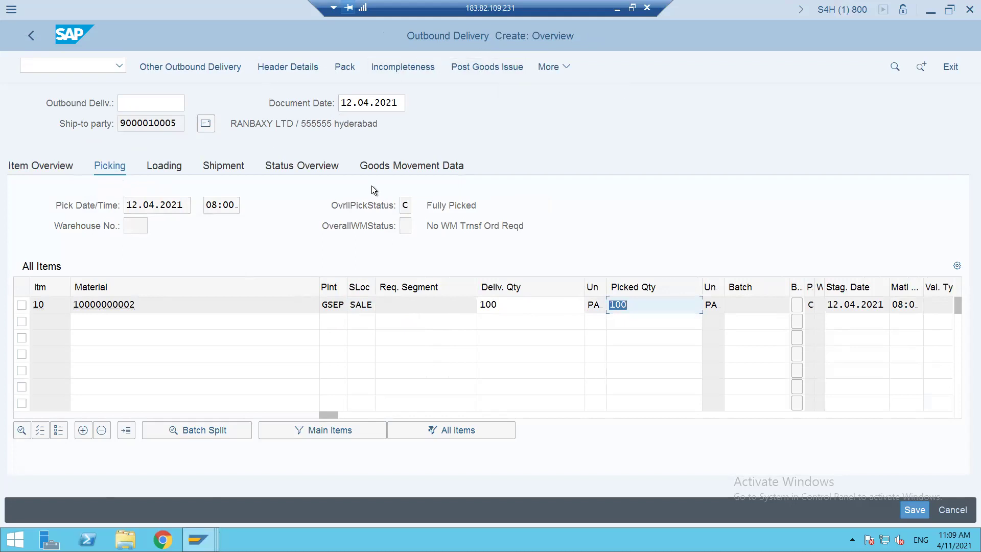
# Check the delivery item's movement type in the goods movement data and post the goods issue
pyautogui.click(379, 165)
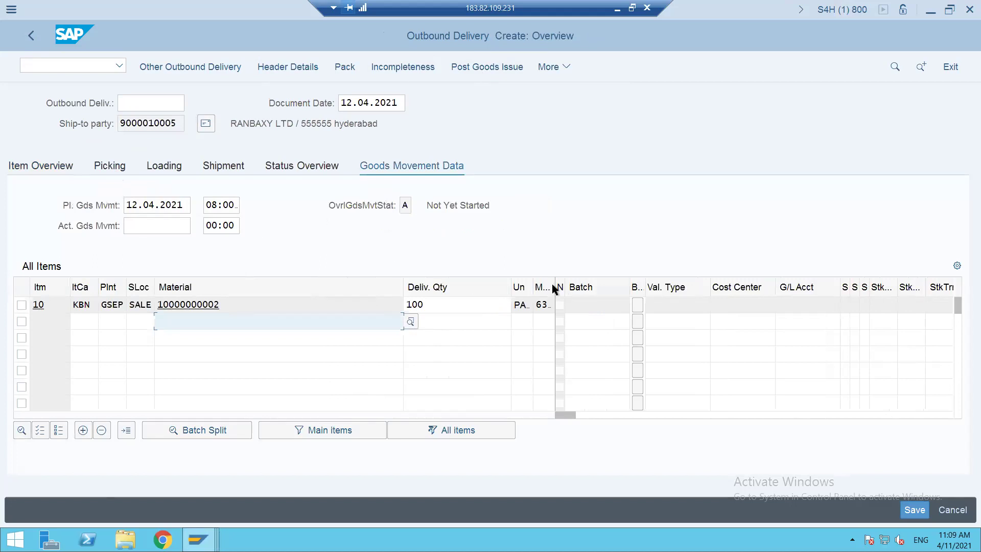
pyautogui.moveTo(555, 287); pyautogui.dragTo(573, 286)
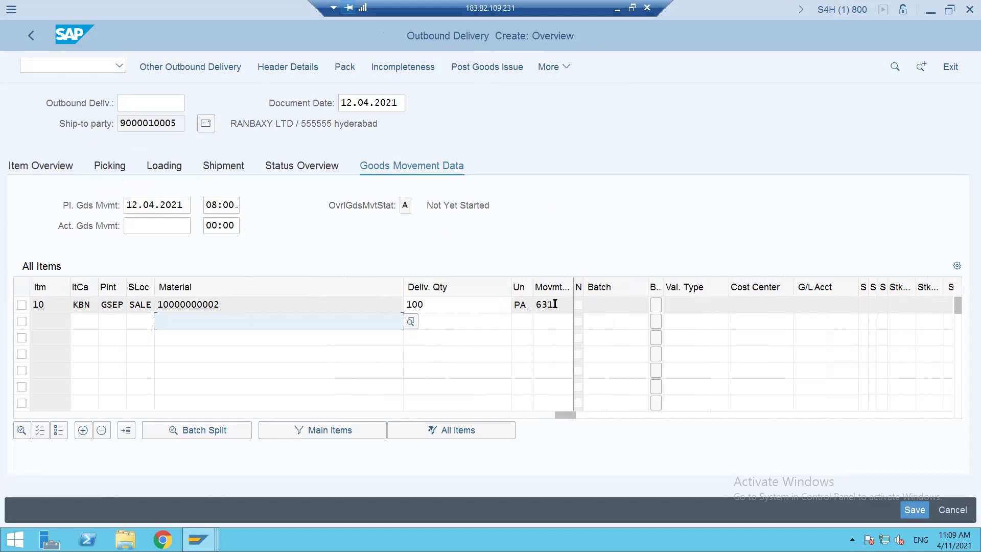
pyautogui.moveTo(559, 304); pyautogui.dragTo(530, 304)
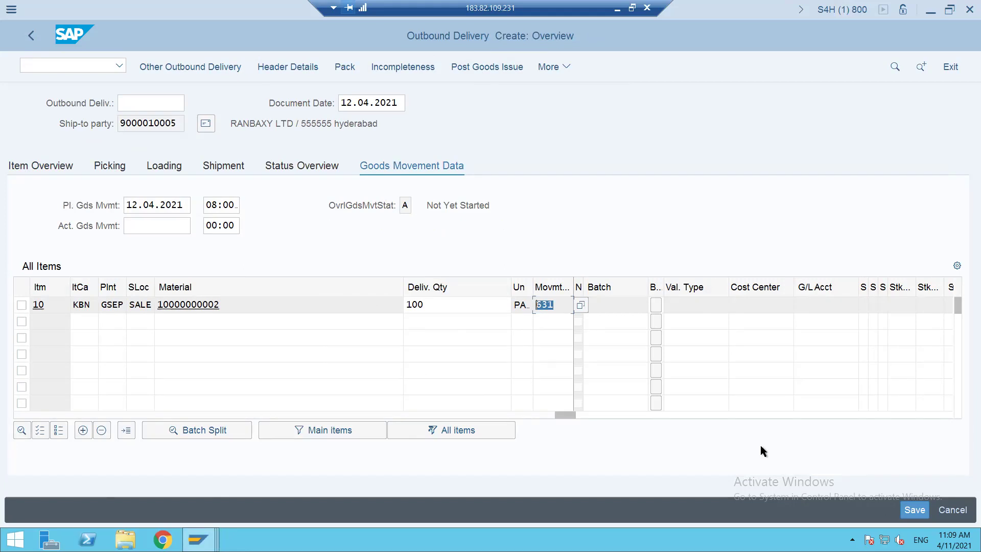
pyautogui.click(471, 65)
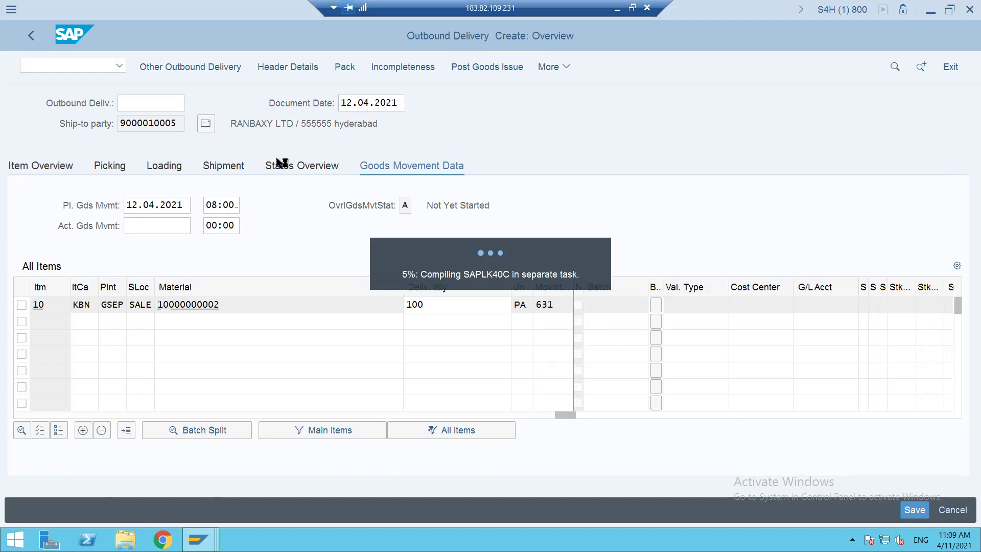
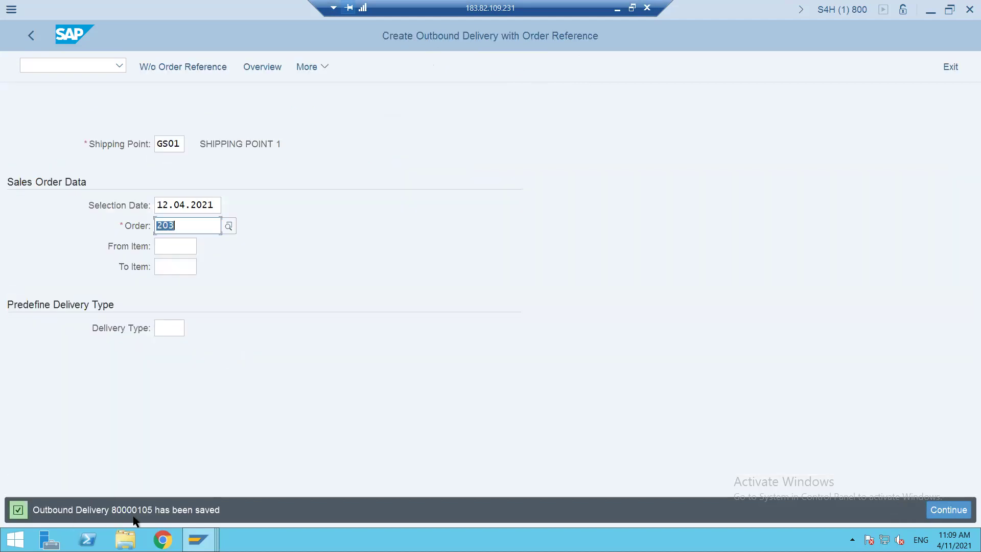
# Display the consignment fill-up order's document flow with VA03 and check the delivery, picking request and goods issue entries
pyautogui.click(84, 69)
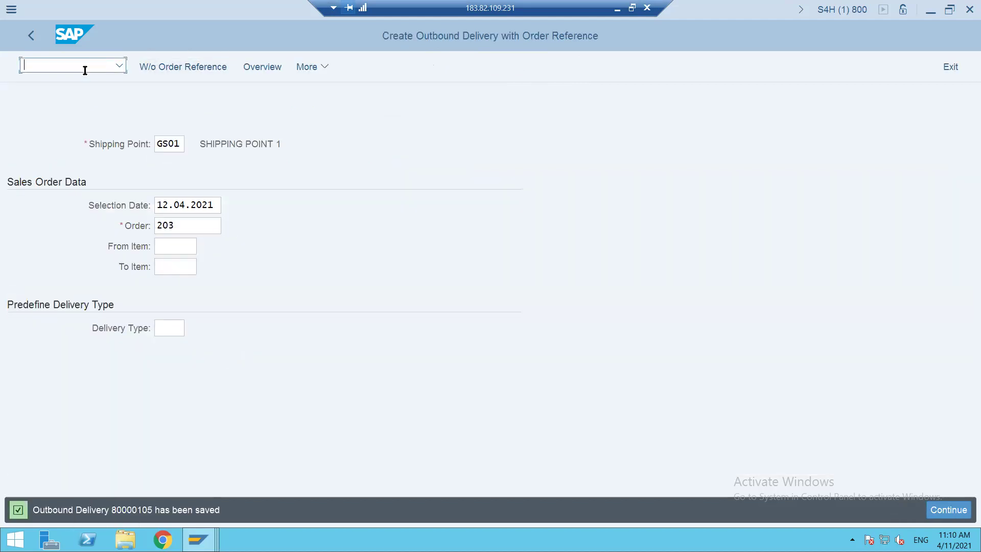
pyautogui.write('/NVA03')
pyautogui.press('Return')
pyautogui.click(219, 63)
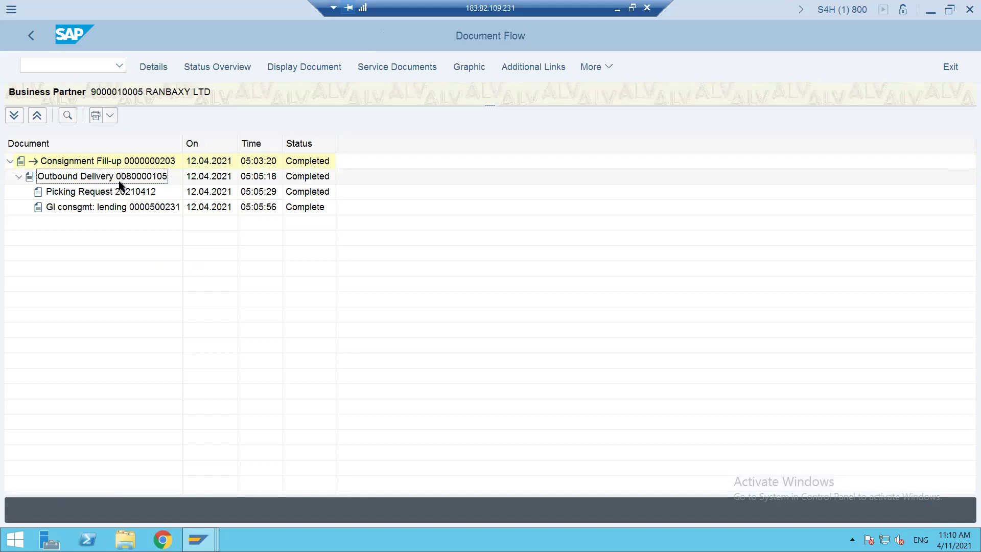
pyautogui.click(128, 191)
pyautogui.click(132, 208)
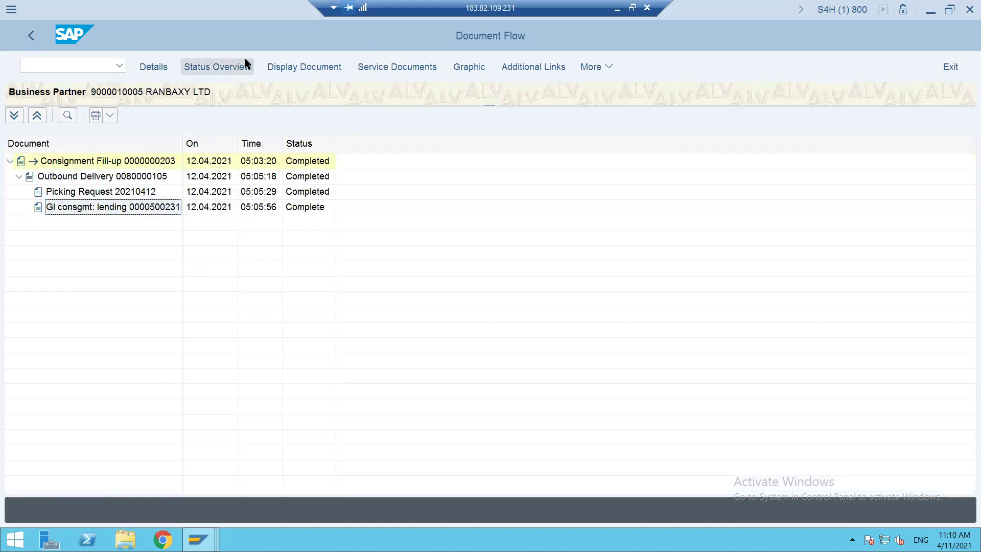
# Change the document flow view to show item-level entries with quantities
pyautogui.click(593, 67)
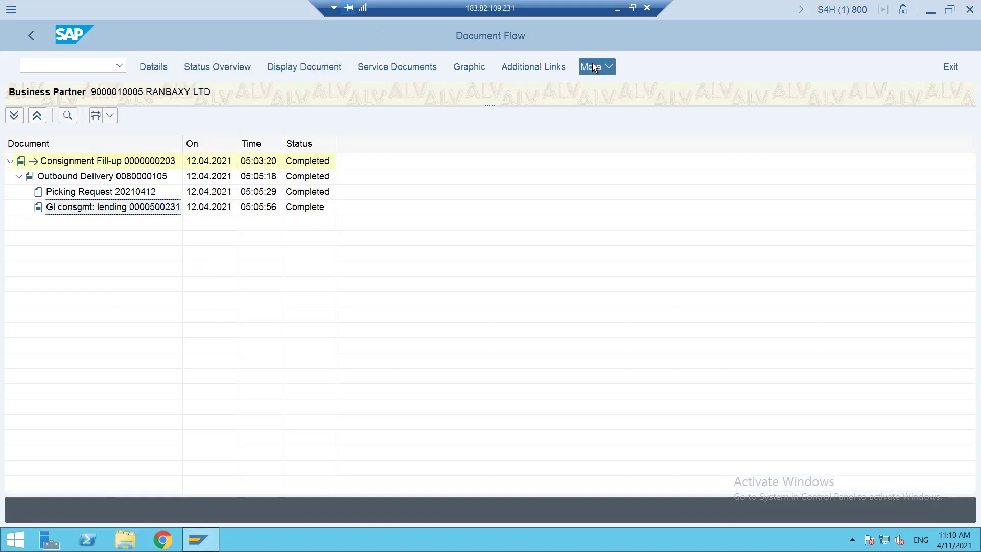
pyautogui.moveTo(611, 90)
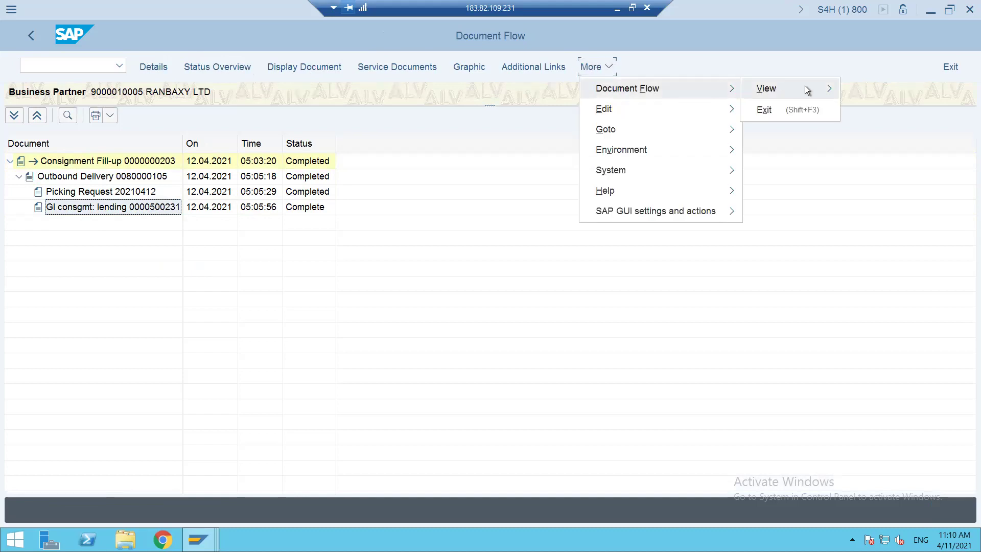
pyautogui.moveTo(808, 89)
pyautogui.click(669, 112)
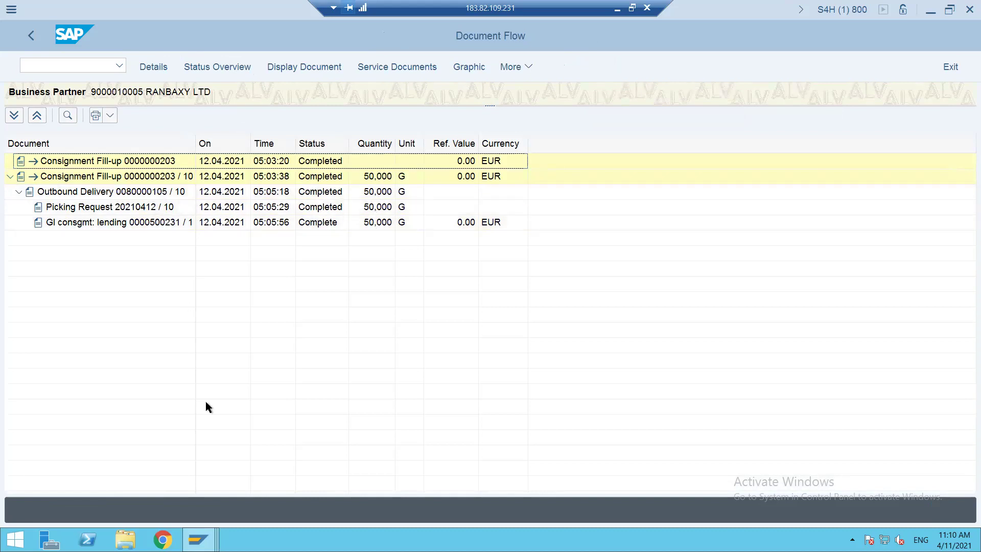
pyautogui.moveTo(198, 540)
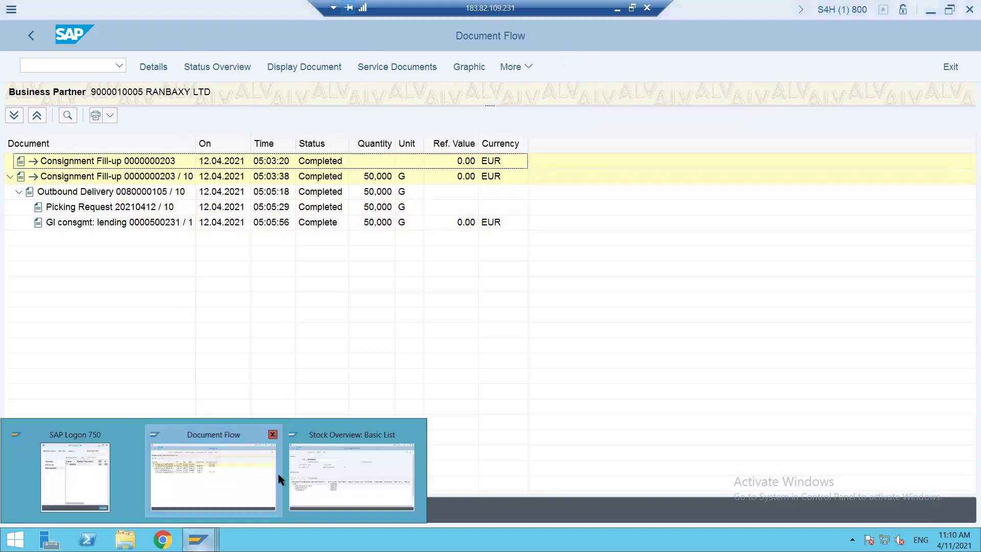
pyautogui.click(311, 480)
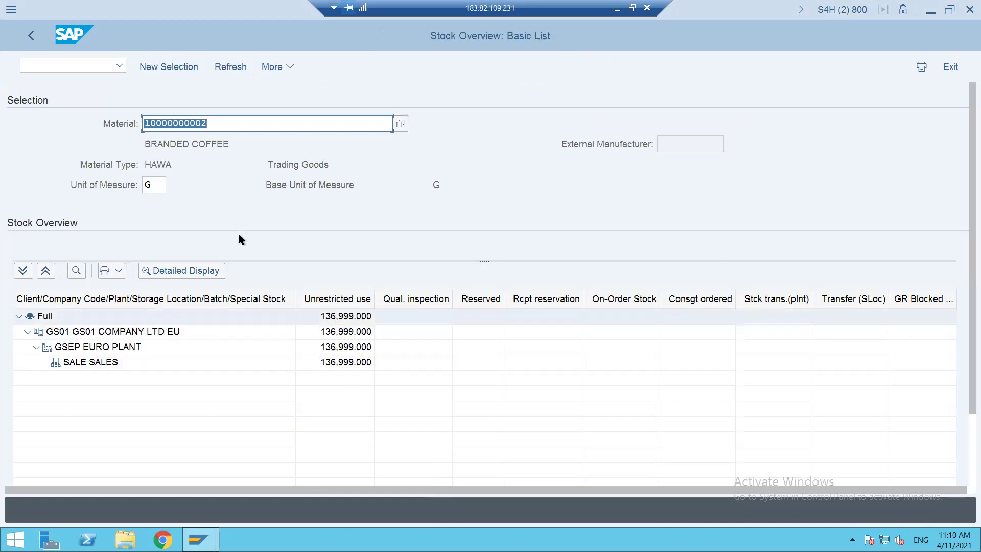
pyautogui.click(231, 67)
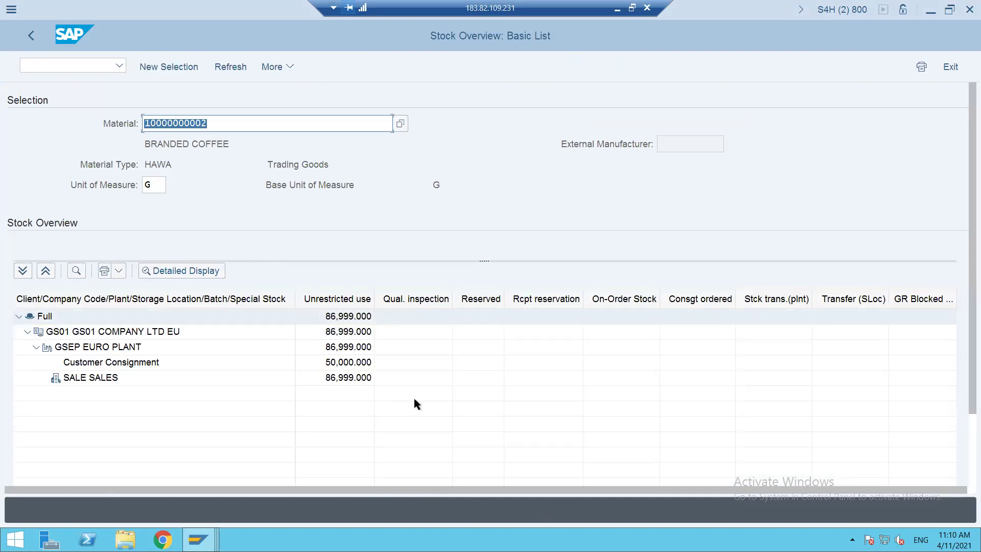
# Examine the stock type columns across the overview and the unrestricted quantity in the Customer Consignment row
pyautogui.click(350, 321)
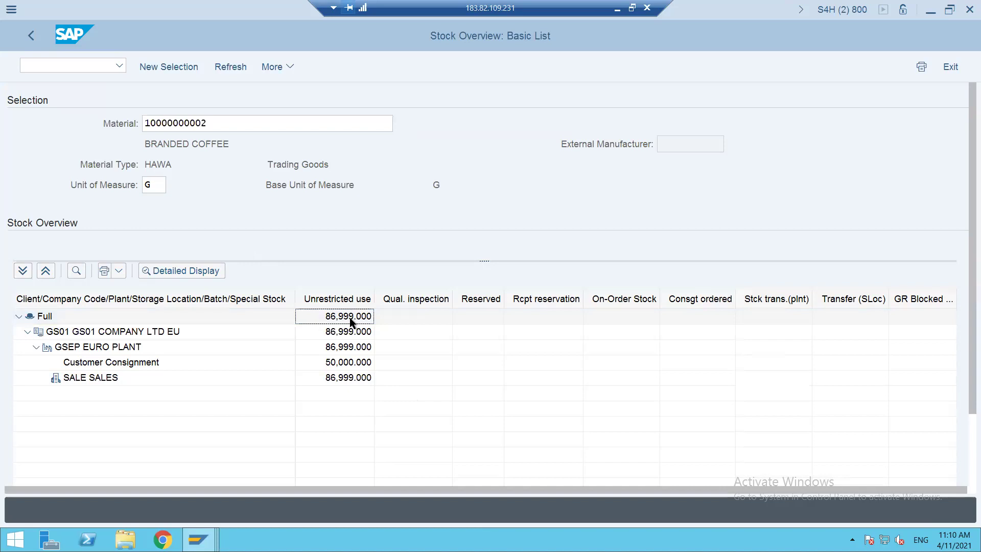
pyautogui.press('Right')
pyautogui.press('Right')
pyautogui.press('Right')
pyautogui.press('Right')
pyautogui.press('Right')
pyautogui.press('Right')
pyautogui.press('Right')
pyautogui.press('Right')
pyautogui.press('Right')
pyautogui.press('Right')
pyautogui.press('Right')
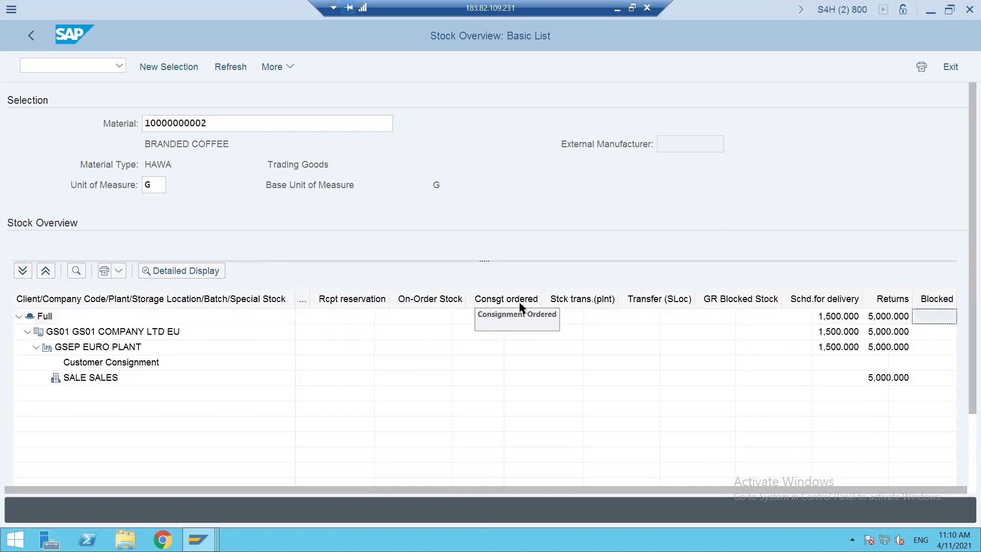
pyautogui.click(817, 315)
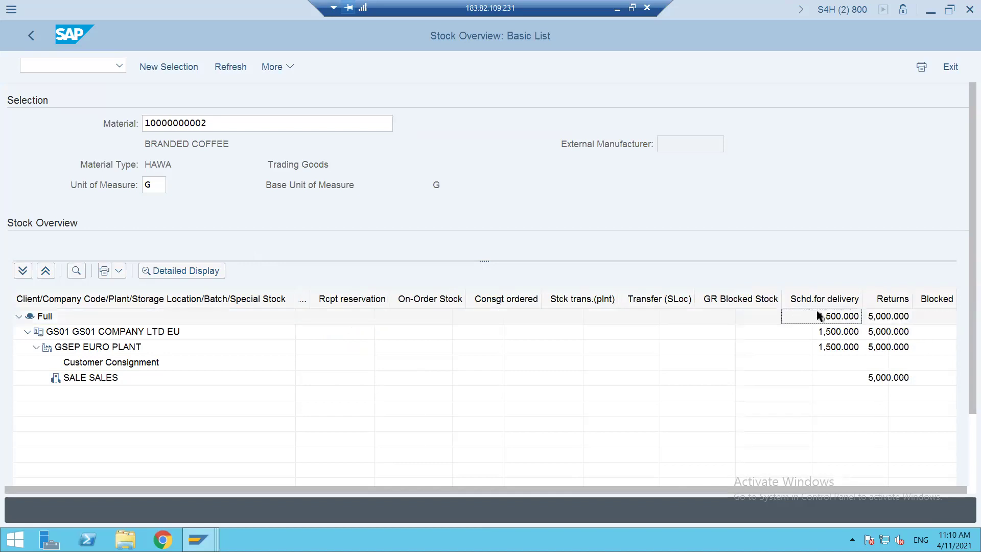
pyautogui.press('Right')
pyautogui.press('Right')
pyautogui.press('Right')
pyautogui.press('Right')
pyautogui.press('Right')
pyautogui.press('Right')
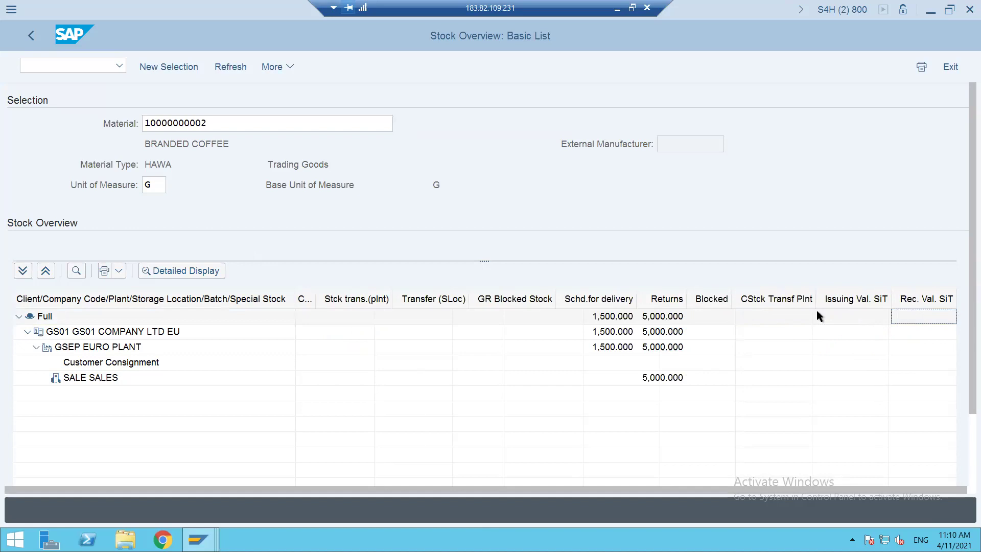
pyautogui.press('Right')
pyautogui.press('Right')
pyautogui.press('Right')
pyautogui.press('Right')
pyautogui.press('Right')
pyautogui.press('Right')
pyautogui.press('Right')
pyautogui.press('Right')
pyautogui.press('Right')
pyautogui.press('Right')
pyautogui.press('Right')
pyautogui.press('Right')
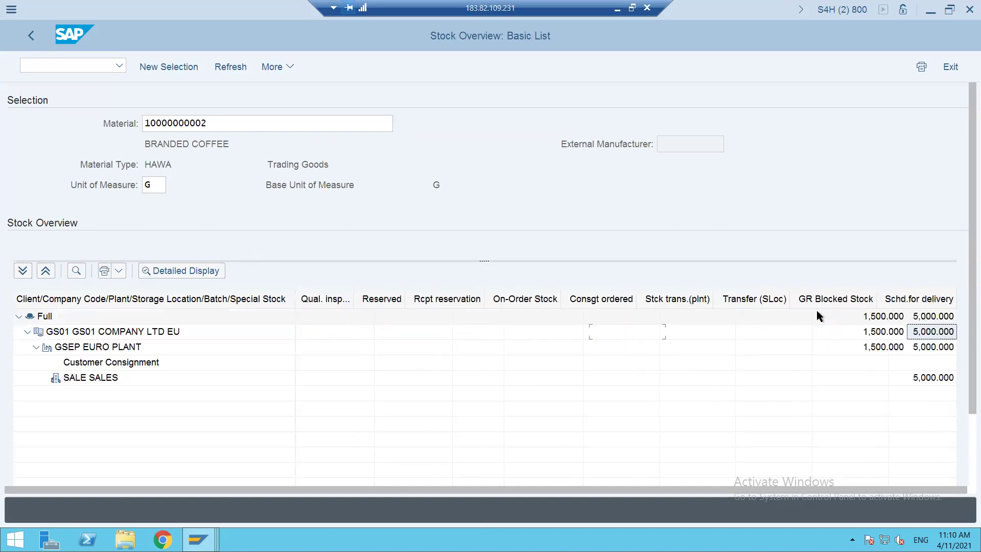
pyautogui.click(665, 316)
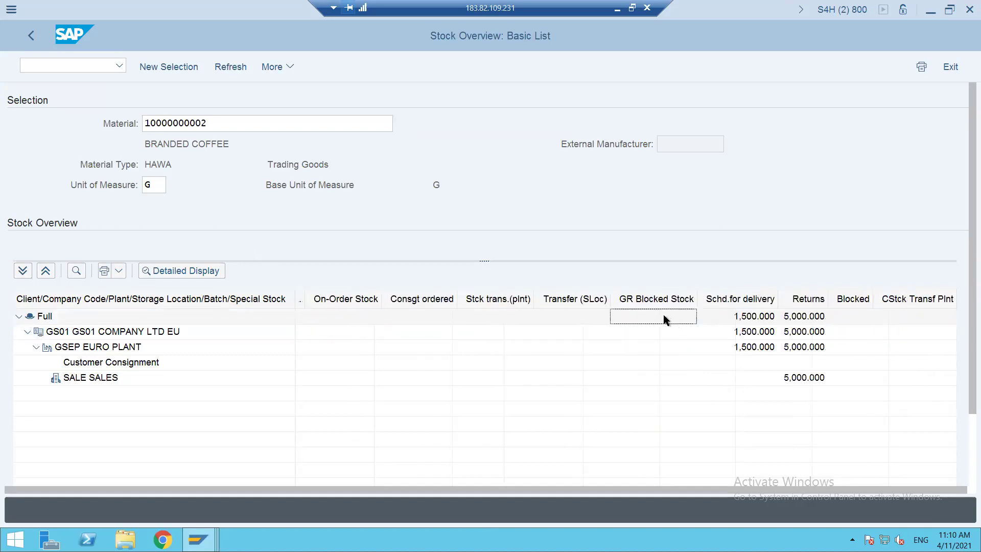
pyautogui.press('Left')
pyautogui.press('Left')
pyautogui.press('Left')
pyautogui.press('Left')
pyautogui.press('Left')
pyautogui.press('Left')
pyautogui.press('Left')
pyautogui.press('Left')
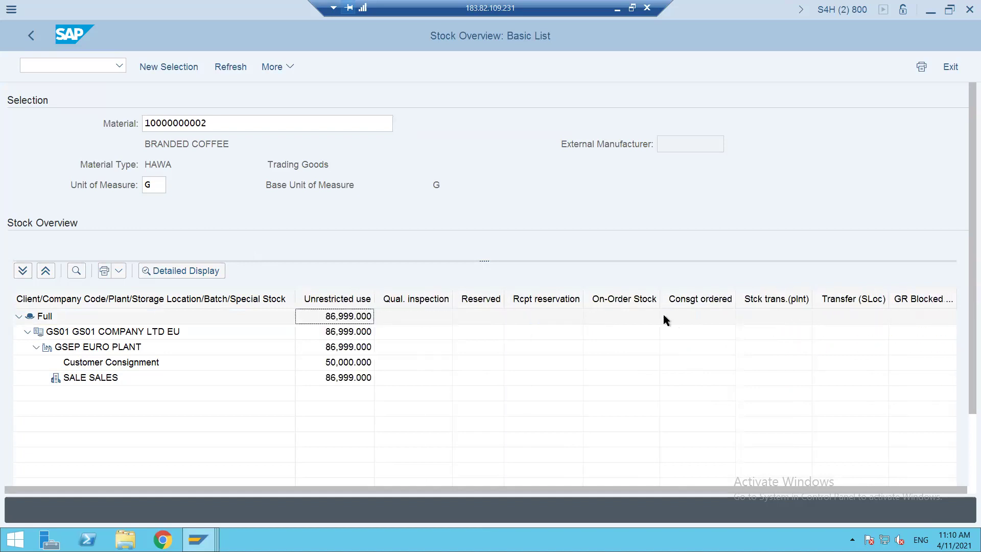
pyautogui.click(331, 361)
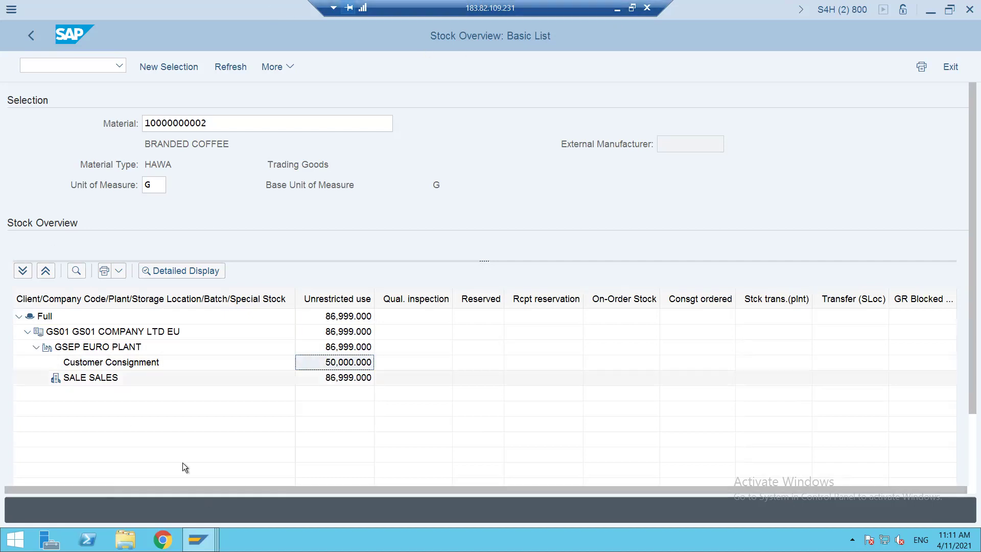
# Switch to the Excel session notes and enter KB in C35 and LF in D35 of Sheet1
pyautogui.click(199, 540)
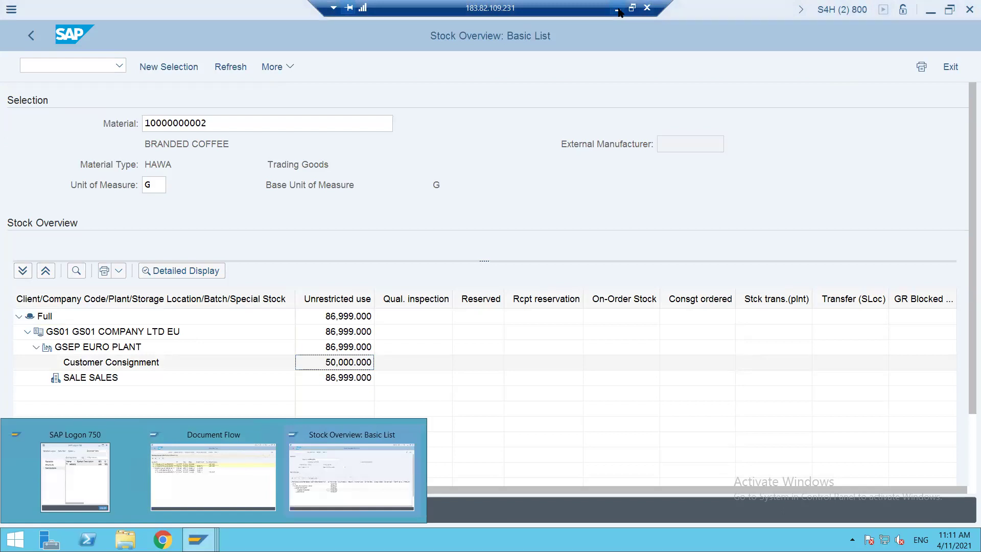
pyautogui.click(618, 8)
pyautogui.click(89, 493)
pyautogui.scroll(-1, 95, 489)
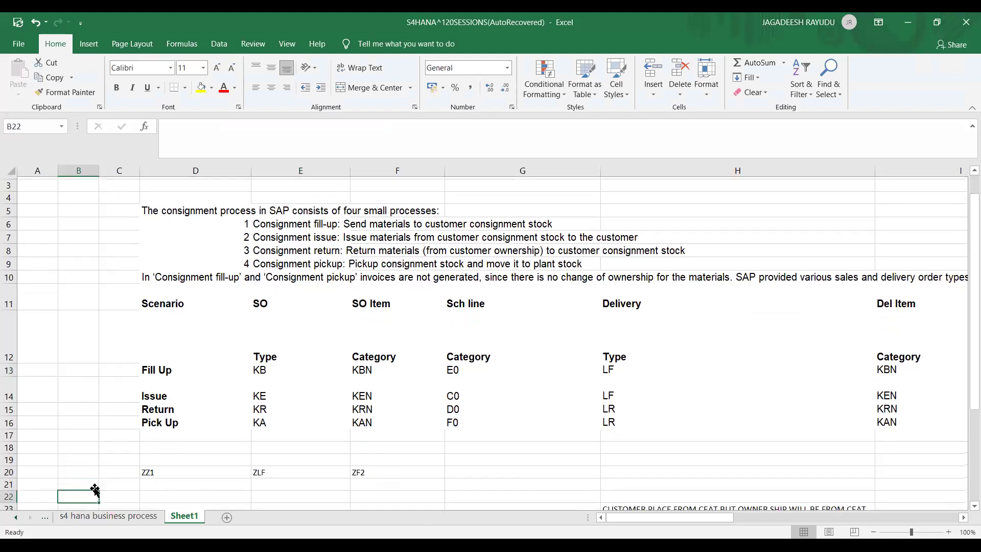
pyautogui.press('Down')
pyautogui.press('Down')
pyautogui.press('Down')
pyautogui.press('Down')
pyautogui.press('Down')
pyautogui.press('Down')
pyautogui.press('Down')
pyautogui.press('Down')
pyautogui.press('Down')
pyautogui.press('Down')
pyautogui.press('Down')
pyautogui.press('Down')
pyautogui.press('Down')
pyautogui.press('Down')
pyautogui.press('Down')
pyautogui.press('Down')
pyautogui.press('Down')
pyautogui.press('Down')
pyautogui.press('Down')
pyautogui.press('Down')
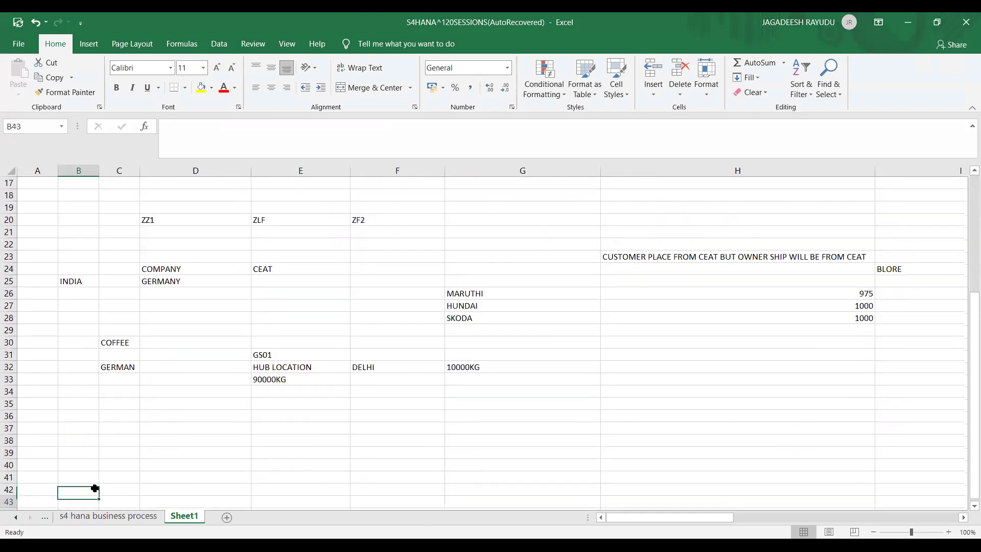
pyautogui.press('Down')
pyautogui.press('Down')
pyautogui.press('Down')
pyautogui.press('Right')
pyautogui.press('Up')
pyautogui.press('Up')
pyautogui.press('Up')
pyautogui.press('Up')
pyautogui.press('Up')
pyautogui.press('Up')
pyautogui.press('Up')
pyautogui.press('Up')
pyautogui.press('Up')
pyautogui.press('Up')
pyautogui.press('Up')
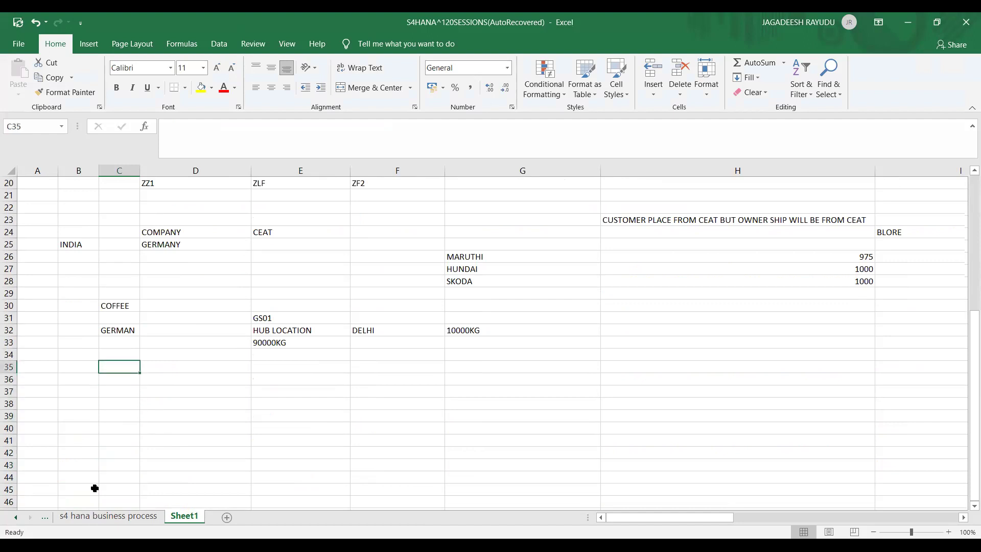
pyautogui.write('KB')
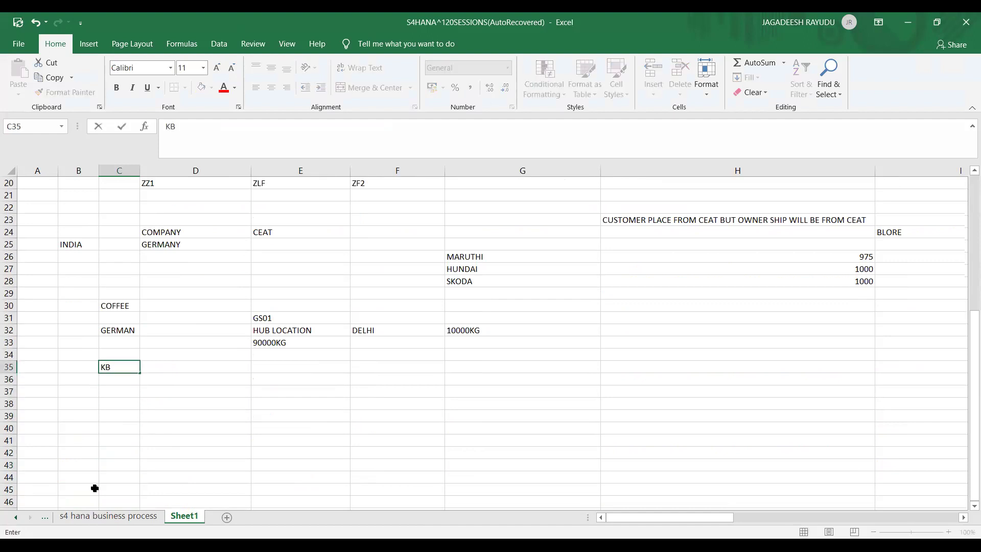
pyautogui.press('Right')
pyautogui.write('LF')
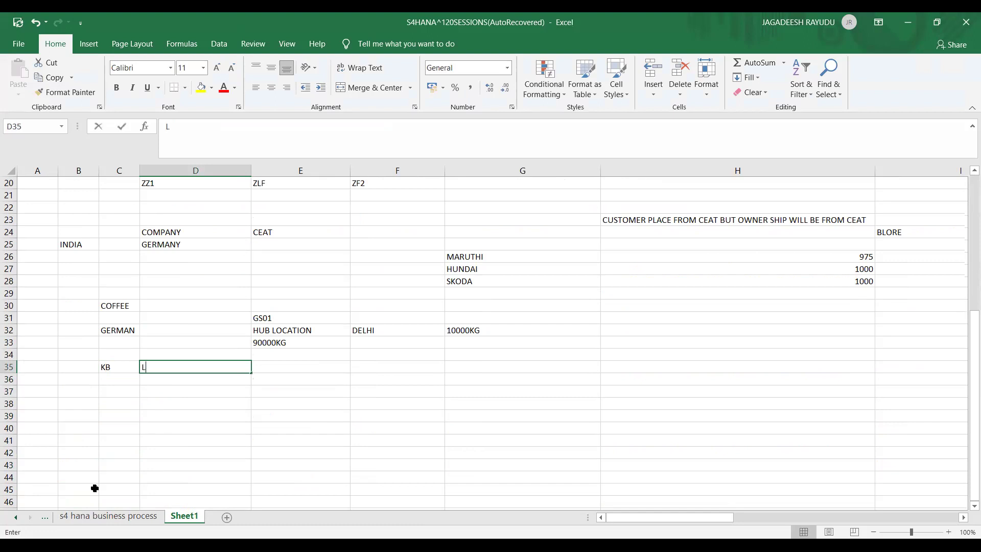
pyautogui.press('Return')
# Enter the quantity 50000 in E35 and the unit GRAMS in F35
pyautogui.press('Up')
pyautogui.press('Right')
pyautogui.press('Left')
pyautogui.press('Down')
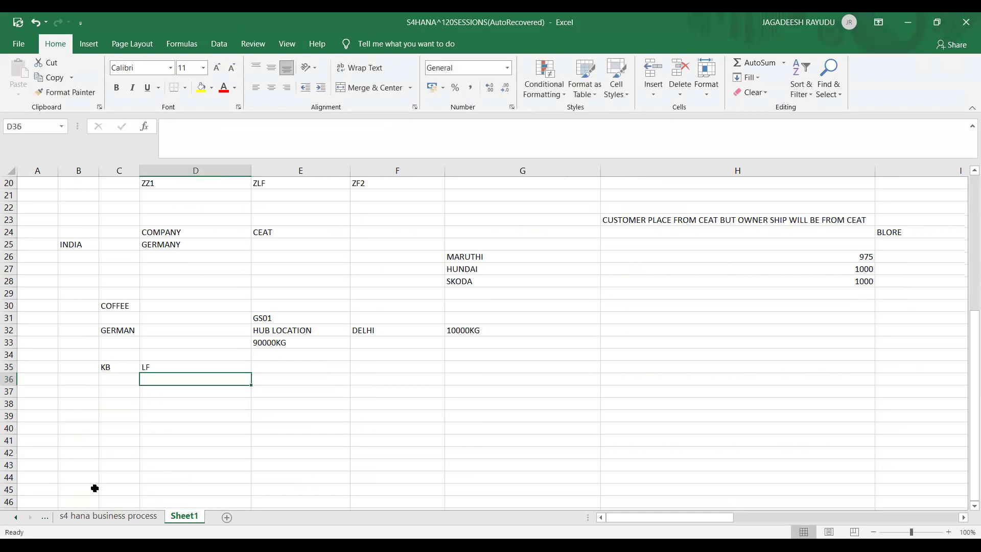
pyautogui.press('Right')
pyautogui.press('Up')
pyautogui.press('Down')
pyautogui.press('Up')
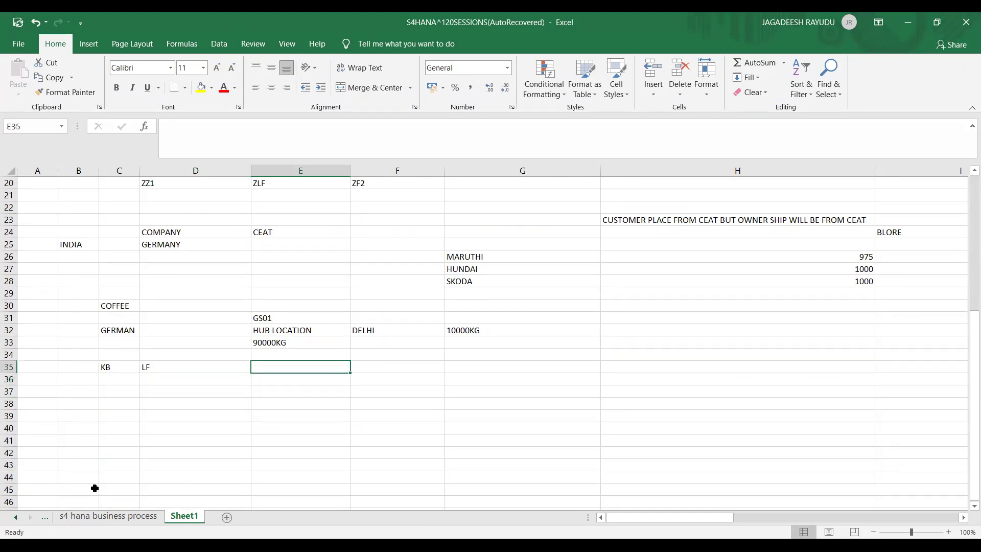
pyautogui.write('50000')
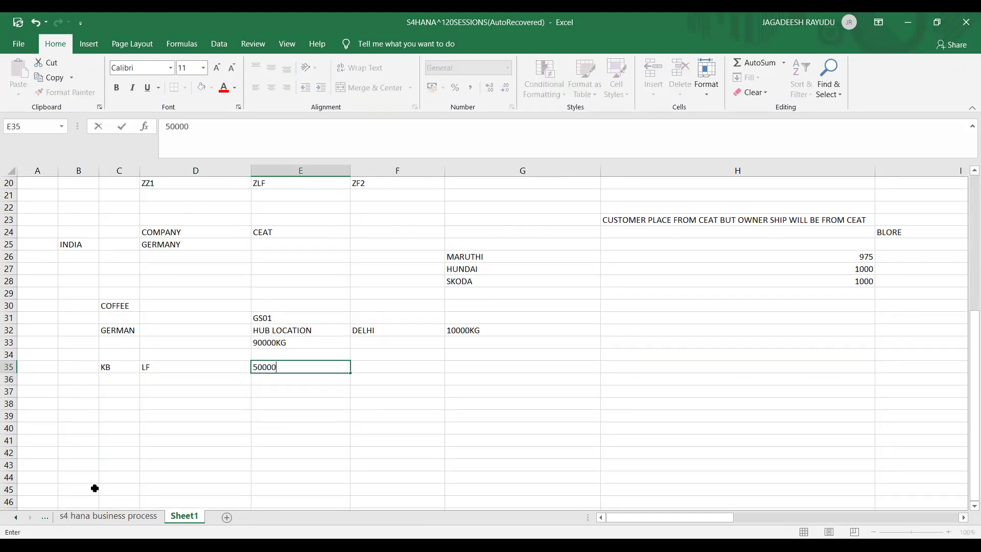
pyautogui.press('Tab')
pyautogui.write('GR')
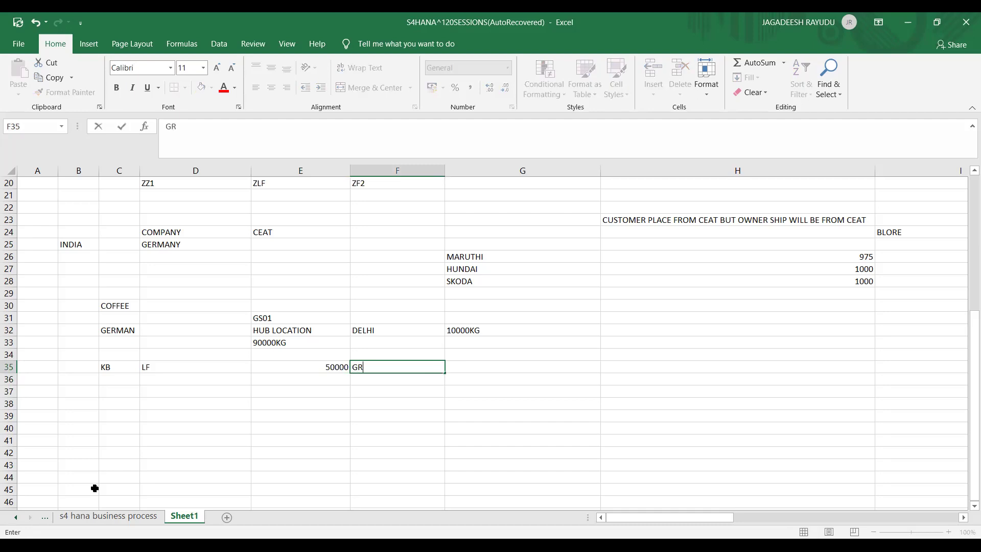
pyautogui.write('AMS')
pyautogui.press('Left')
# Merge and center cells A35:B35 and enter the label CON FILLUP
pyautogui.press('Left')
pyautogui.press('Left')
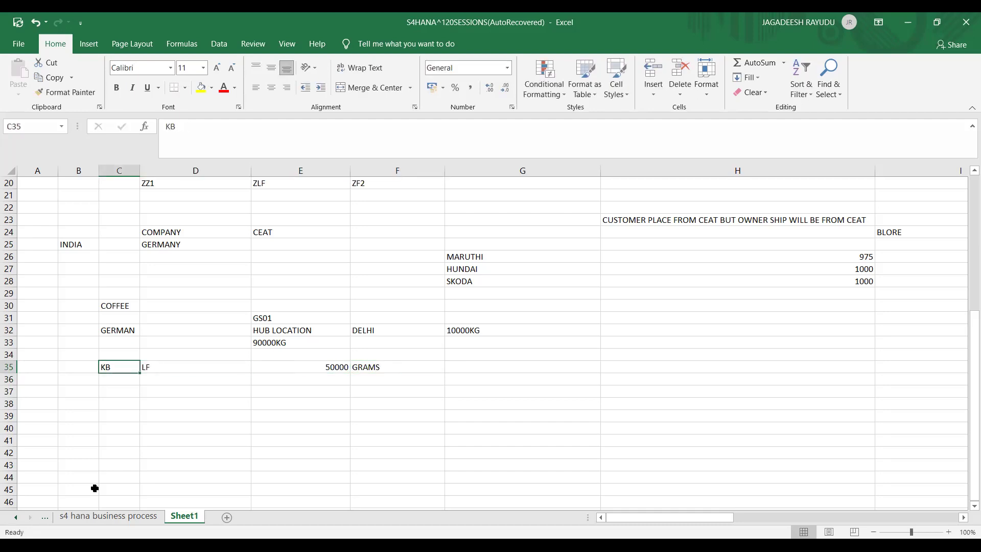
pyautogui.press('Left')
pyautogui.press('Left')
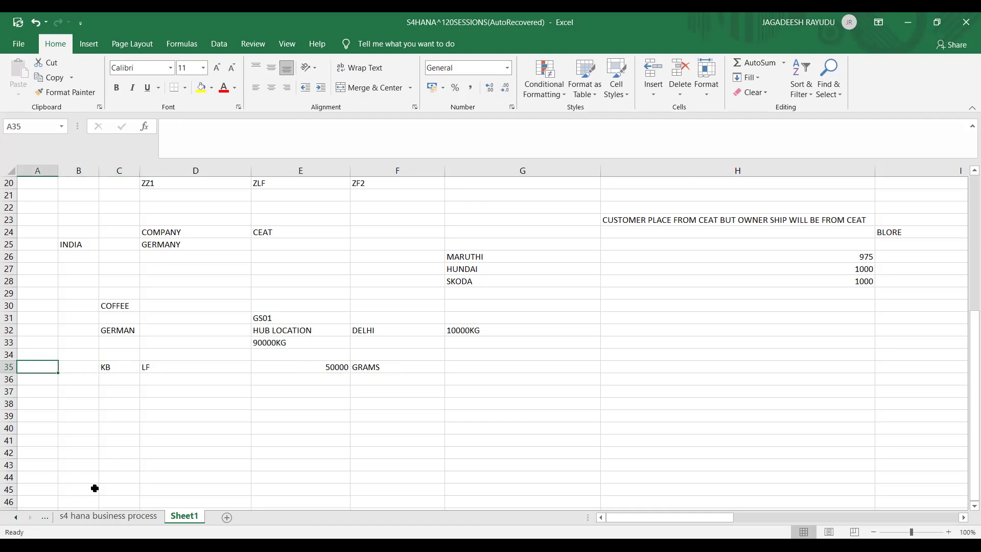
pyautogui.hotkey('shift', 'Right')
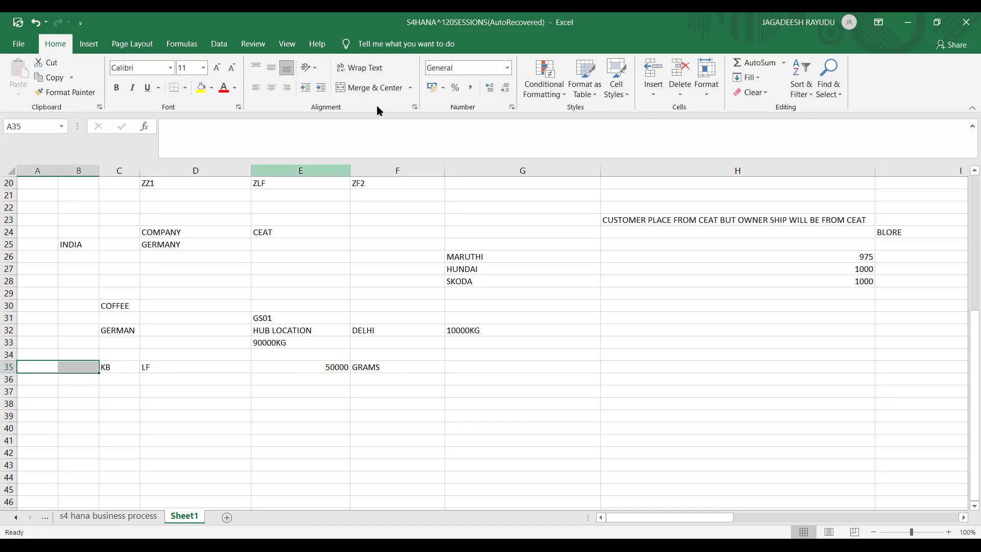
pyautogui.click(376, 88)
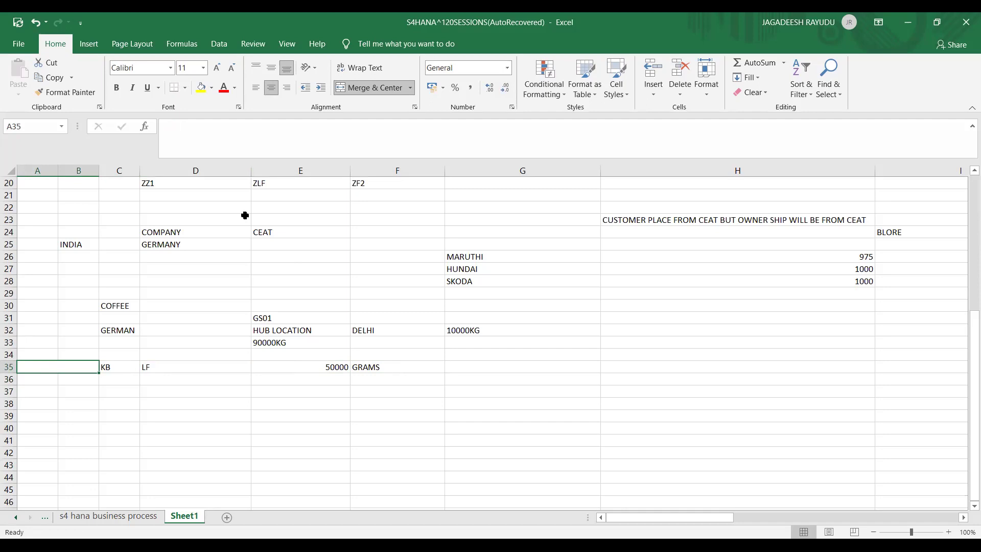
pyautogui.write('CONS')
pyautogui.press('BackSpace')
pyautogui.write('FILLUP')
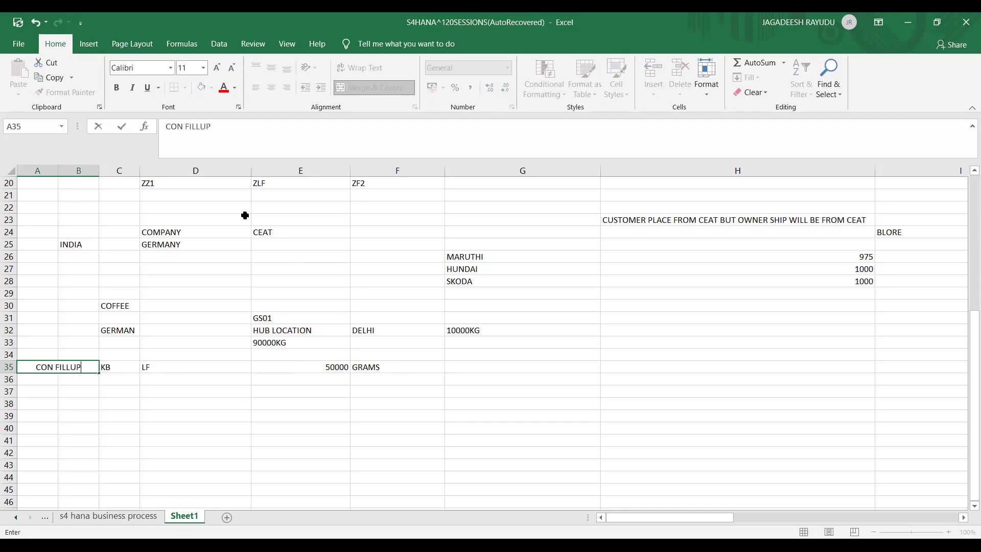
pyautogui.press('Return')
pyautogui.press('Right')
pyautogui.press('Right')
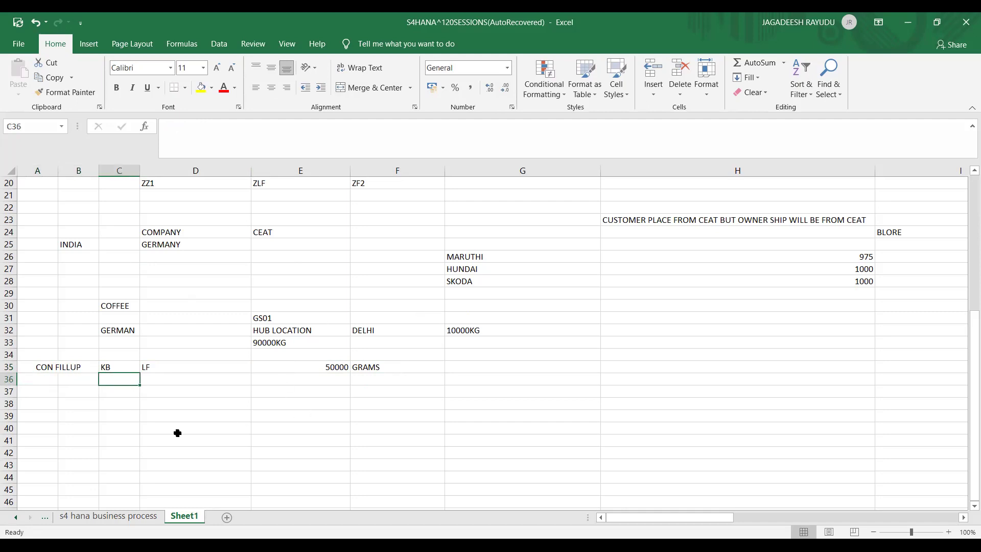
# Enter the label GS01 in E34, directly above the 50000 fill-up quantity
pyautogui.click(332, 368)
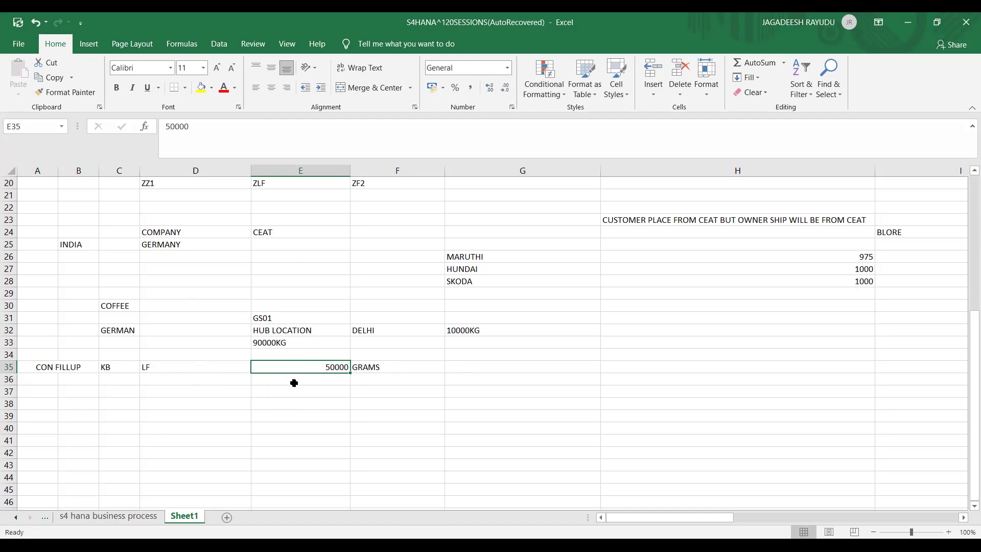
pyautogui.click(284, 355)
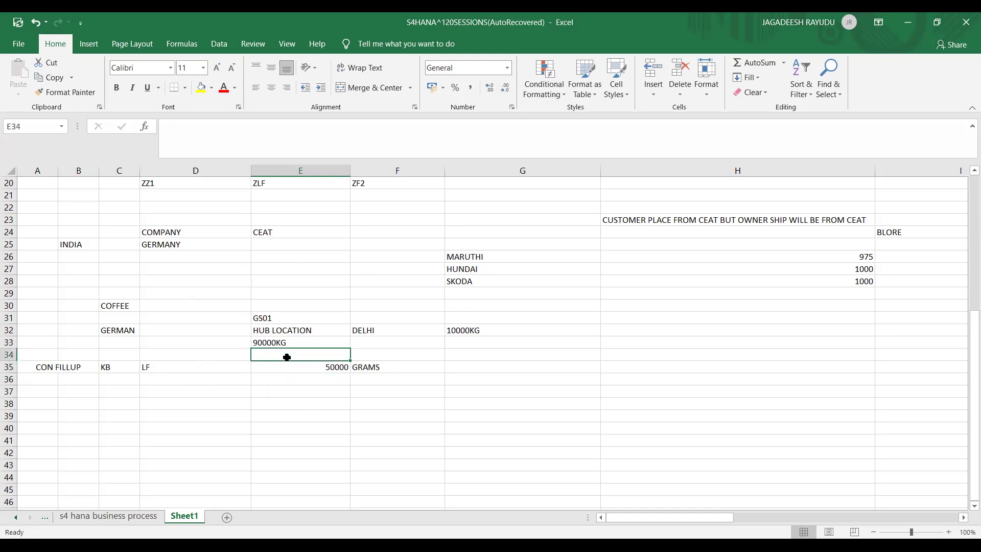
pyautogui.write('GS01')
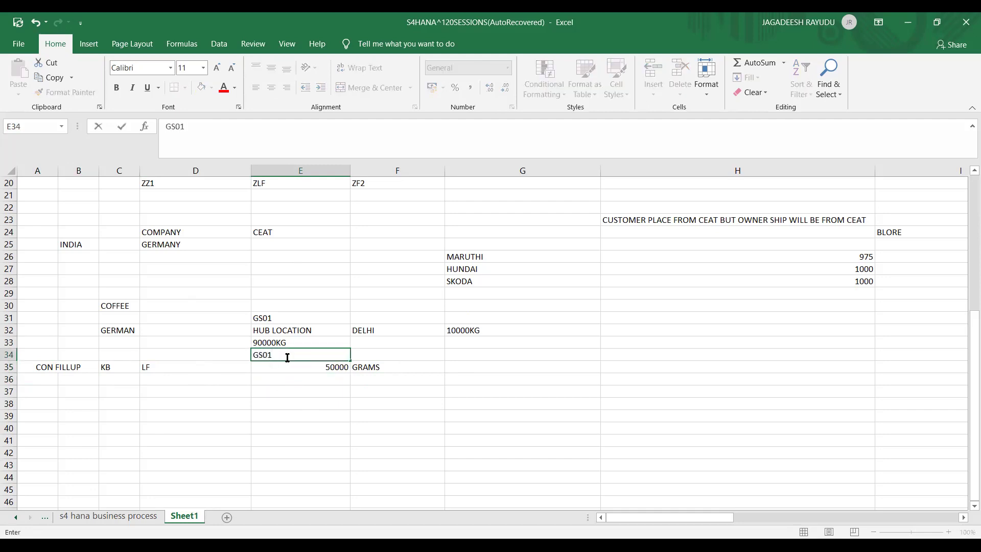
pyautogui.press('Right')
pyautogui.press('Down')
pyautogui.press('Left')
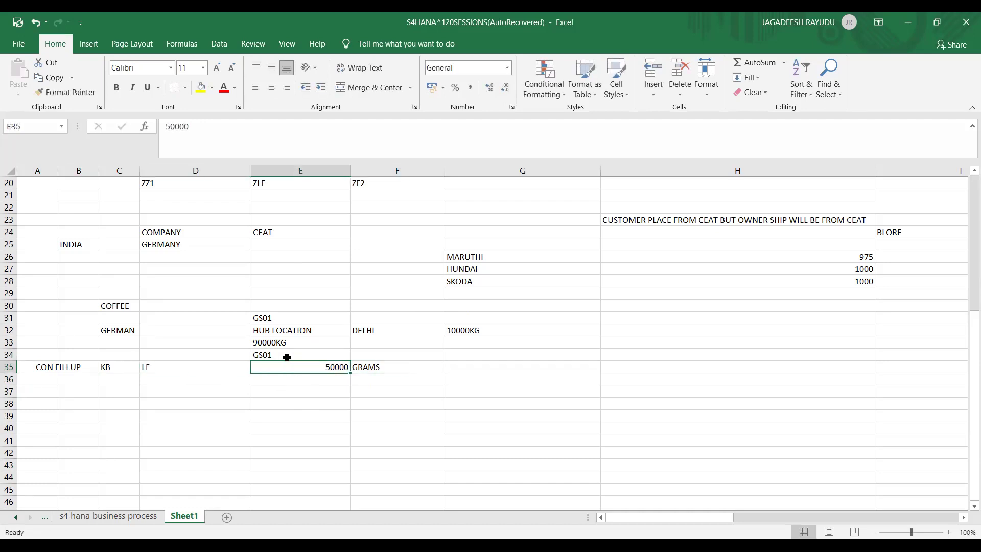
# Review the quantity and unit entries in the CON FILLUP row of the notes
pyautogui.press('Right')
pyautogui.press('Right')
pyautogui.press('Left')
pyautogui.press('Left')
pyautogui.press('Right')
pyautogui.press('Left')
pyautogui.press('Right')
pyautogui.press('Right')
pyautogui.press('Right')
pyautogui.press('Left')
pyautogui.press('Right')
pyautogui.press('Left')
# Merge and center cells A36:B36 and enter the label CON ISSUE
pyautogui.press('Left')
pyautogui.press('Left')
pyautogui.press('Left')
pyautogui.press('Left')
pyautogui.press('Left')
pyautogui.press('Left')
pyautogui.press('Down')
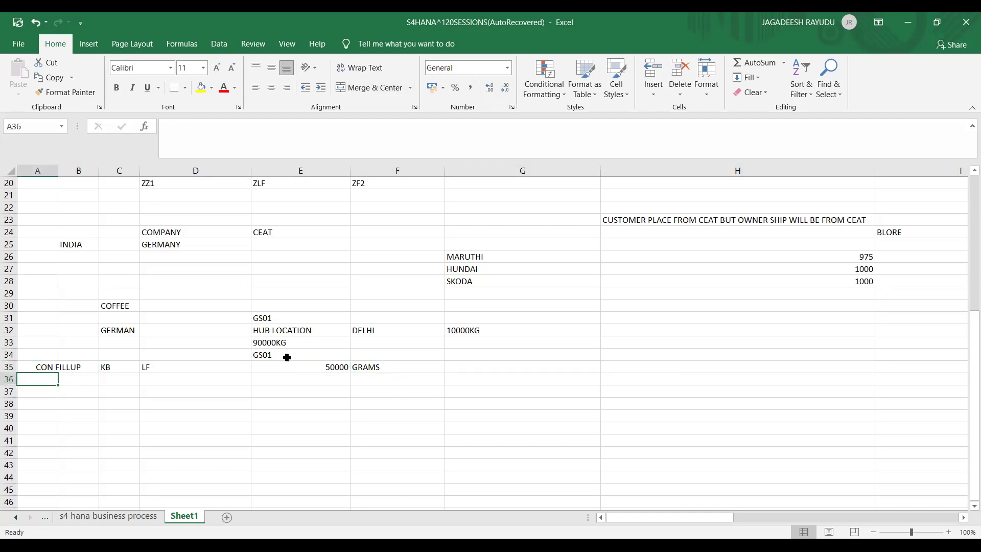
pyautogui.hotkey('shift', 'Right')
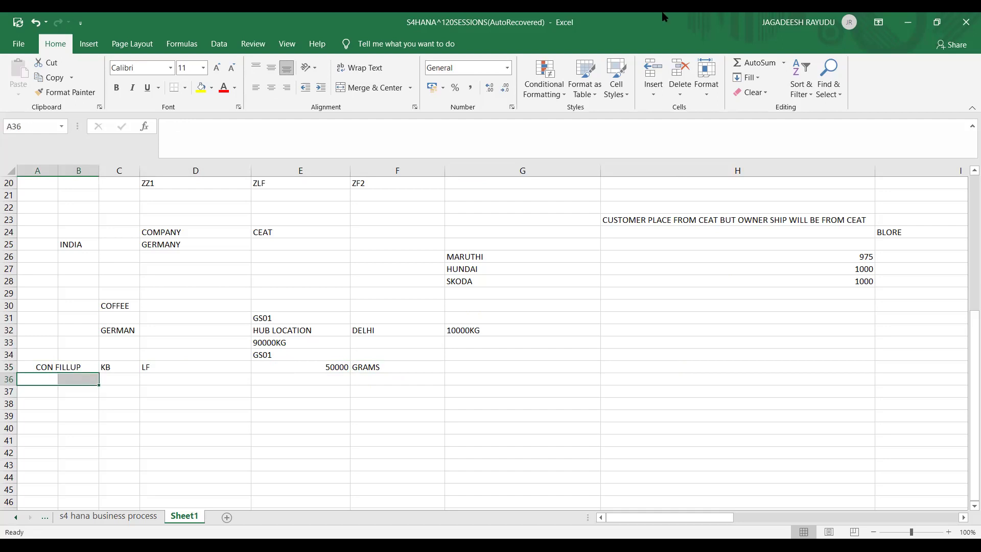
pyautogui.click(372, 88)
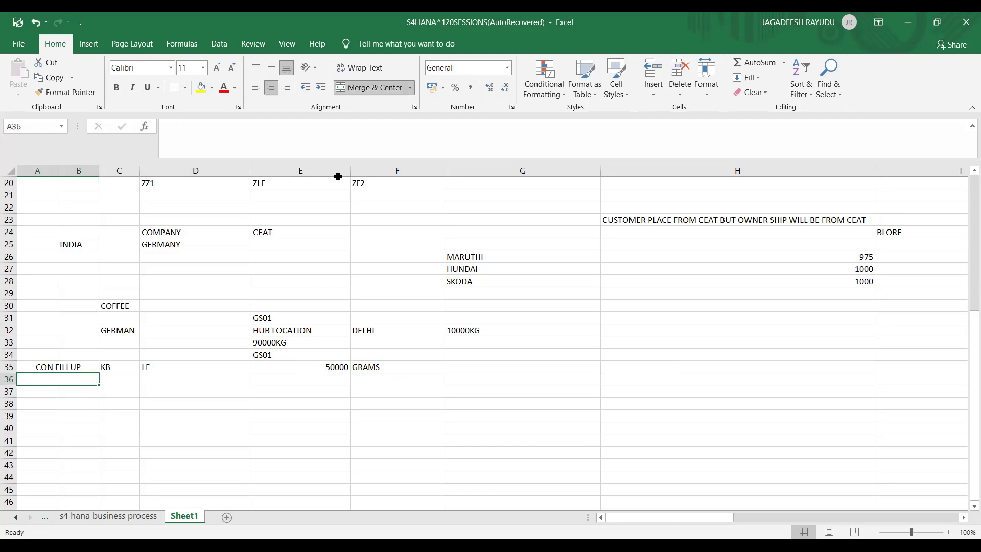
pyautogui.write('CON FILLUP')
pyautogui.hotkey('shift', 'Right')
pyautogui.hotkey('shift', 'Right')
pyautogui.write('ISSUE')
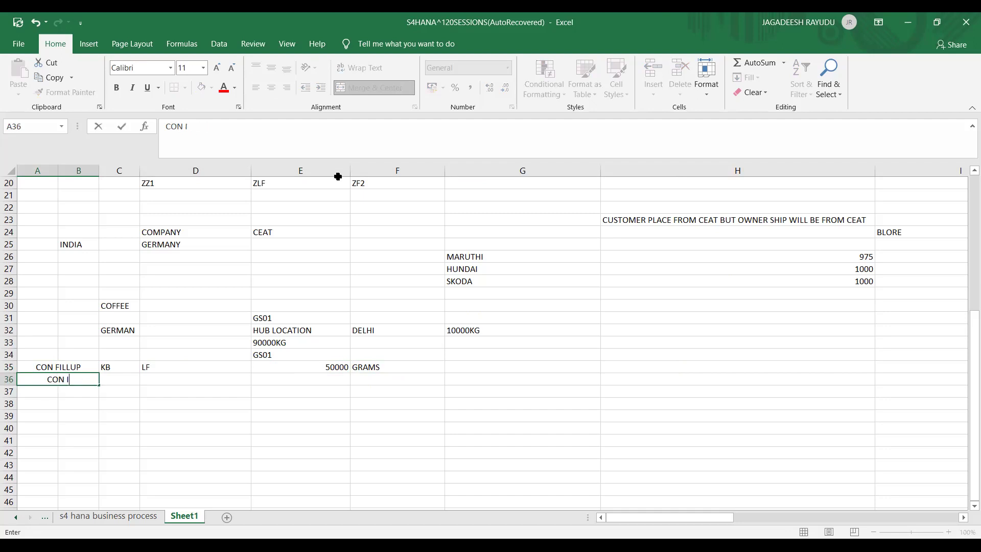
pyautogui.click(197, 330)
# Return to the consignment scenario table on Sheet1 and find the sales order type in the Issue row
pyautogui.press('Up')
pyautogui.press('Up')
pyautogui.press('Up')
pyautogui.press('Up')
pyautogui.press('Up')
pyautogui.press('Up')
pyautogui.press('Up')
pyautogui.press('Up')
pyautogui.press('Up')
pyautogui.press('Up')
pyautogui.press('Up')
pyautogui.press('Up')
pyautogui.press('Up')
pyautogui.press('Up')
pyautogui.press('Up')
pyautogui.press('Up')
pyautogui.press('Up')
pyautogui.press('Up')
pyautogui.press('Up')
pyautogui.press('Up')
pyautogui.press('Up')
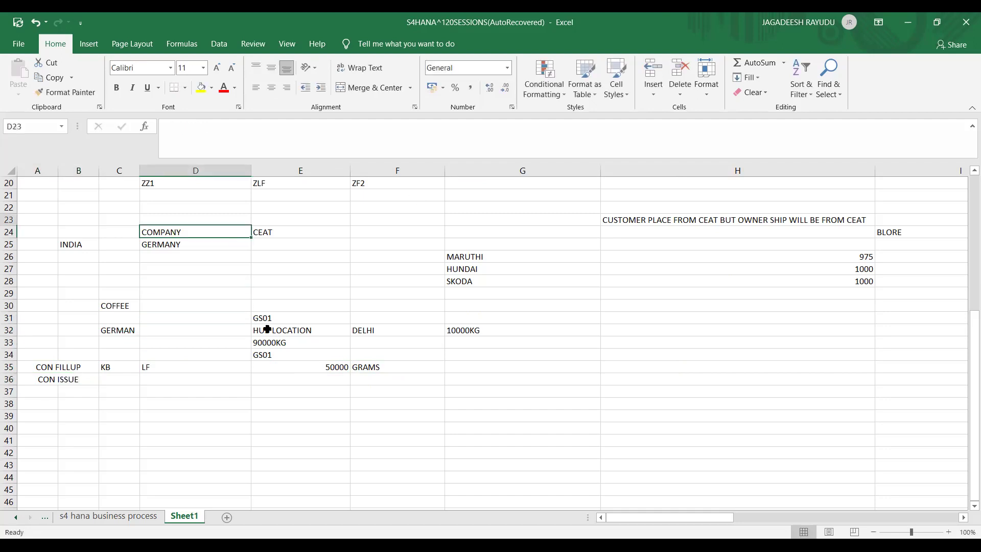
pyautogui.press('Down')
pyautogui.press('Down')
pyautogui.press('Down')
pyautogui.press('Down')
pyautogui.press('Down')
pyautogui.press('Down')
pyautogui.press('Down')
pyautogui.press('Down')
pyautogui.press('Down')
pyautogui.press('Down')
pyautogui.press('Down')
pyautogui.press('Down')
pyautogui.press('Down')
pyautogui.press('Down')
pyautogui.press('Down')
pyautogui.press('Down')
pyautogui.press('Down')
pyautogui.press('Down')
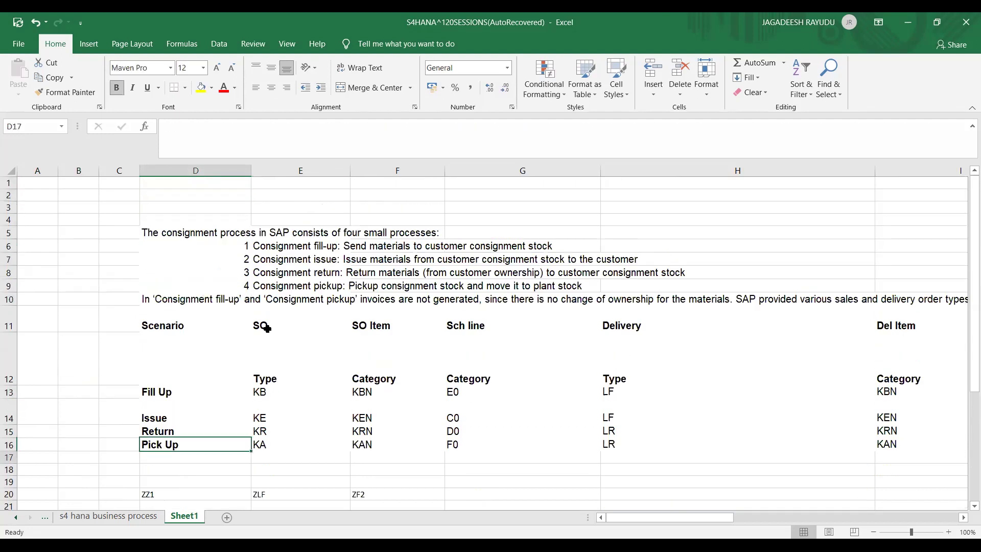
pyautogui.press('Up')
pyautogui.press('Up')
pyautogui.press('Up')
pyautogui.press('Up')
pyautogui.press('Up')
pyautogui.press('Up')
pyautogui.press('Right')
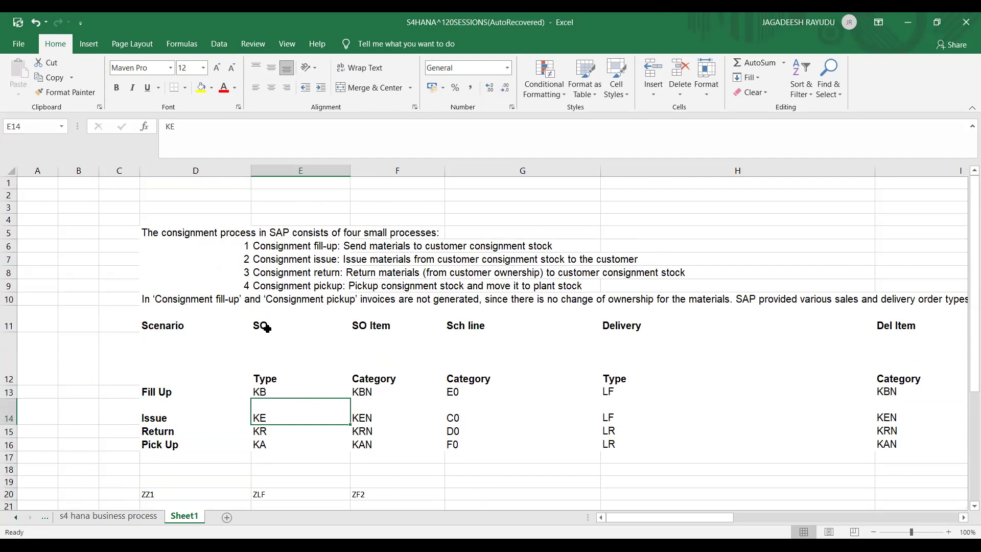
# Examine the sales order type, item category and schedule line category listed for the Issue scenario
pyautogui.press('Right')
pyautogui.press('Right')
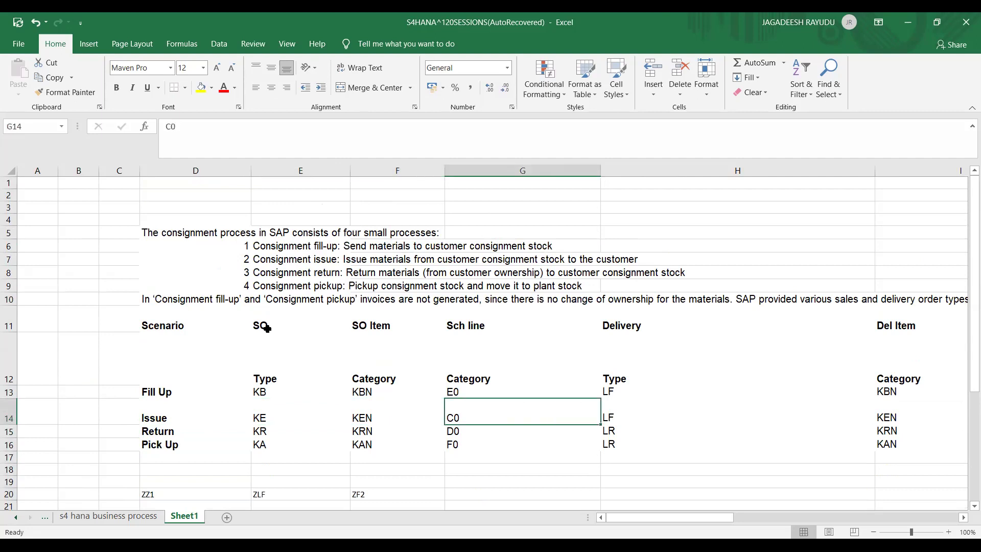
pyautogui.press('Left')
pyautogui.press('Left')
pyautogui.press('Right')
pyautogui.press('Left')
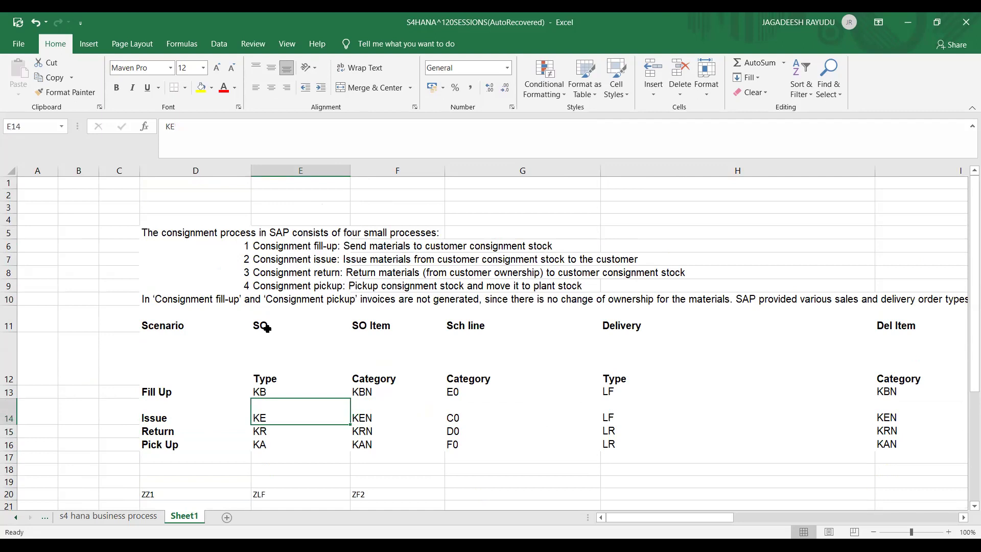
pyautogui.press('Right')
pyautogui.press('Left')
pyautogui.press('Right')
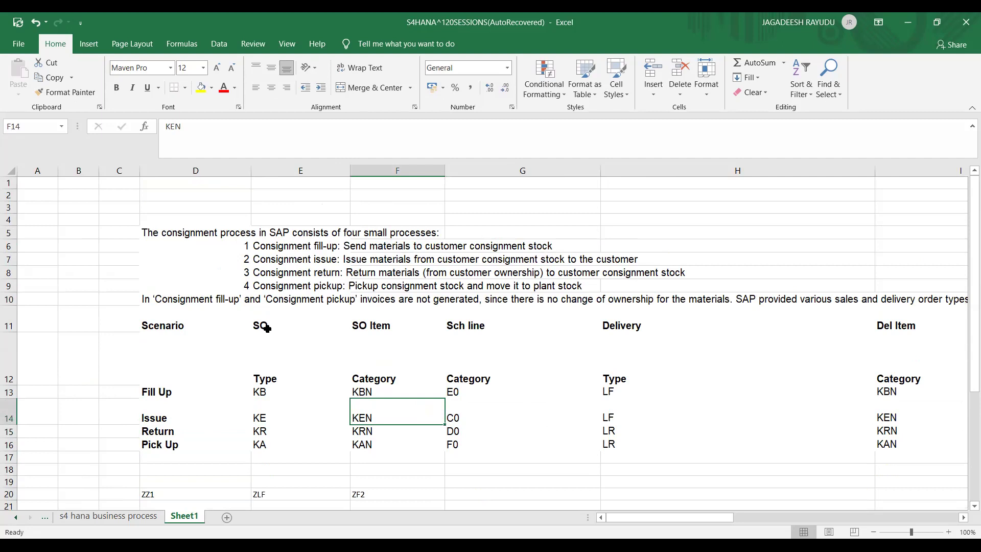
pyautogui.press('Left')
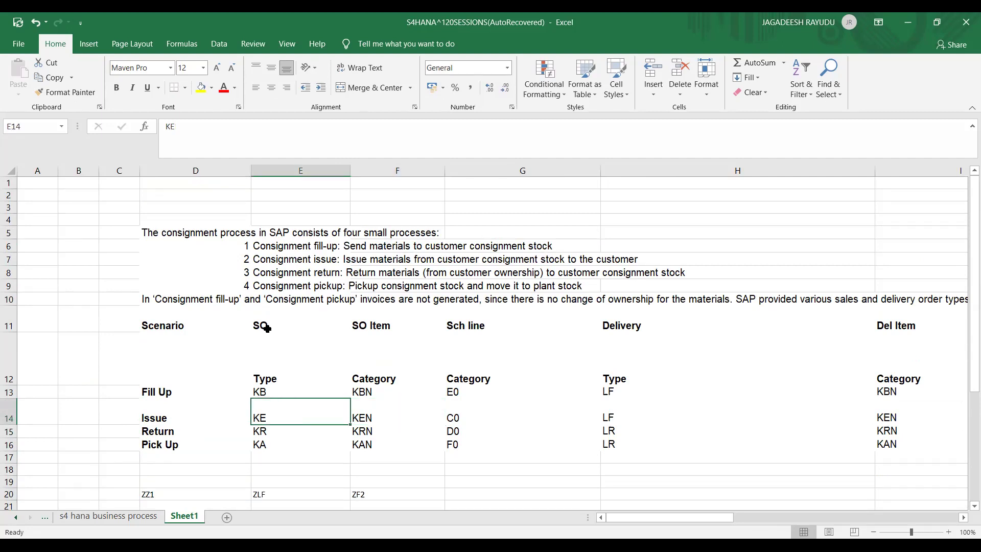
pyautogui.press('Right')
pyautogui.press('Right')
pyautogui.press('Left')
pyautogui.press('Right')
# Examine the delivery type, delivery item category and movement type listed for the Issue scenario
pyautogui.press('Right')
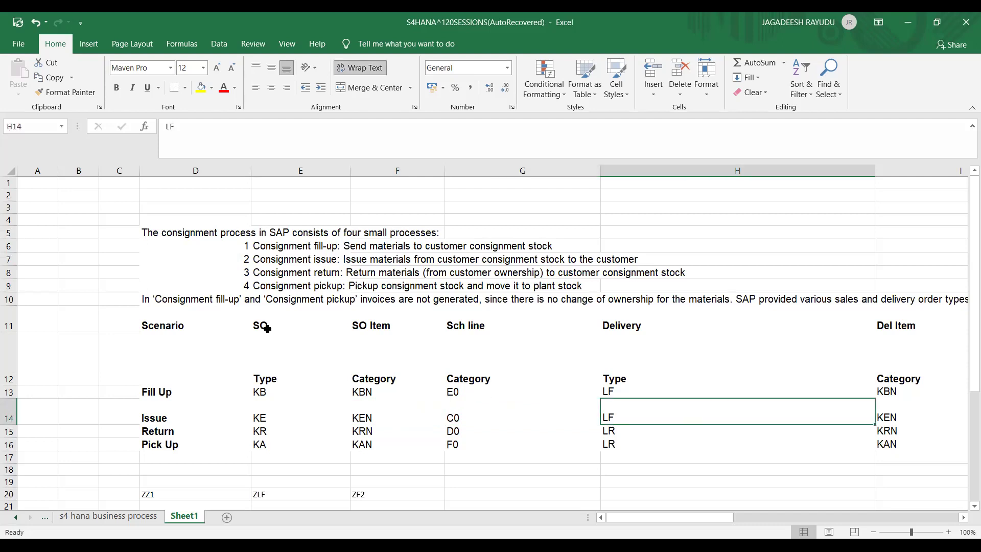
pyautogui.press('Right')
pyautogui.press('Right')
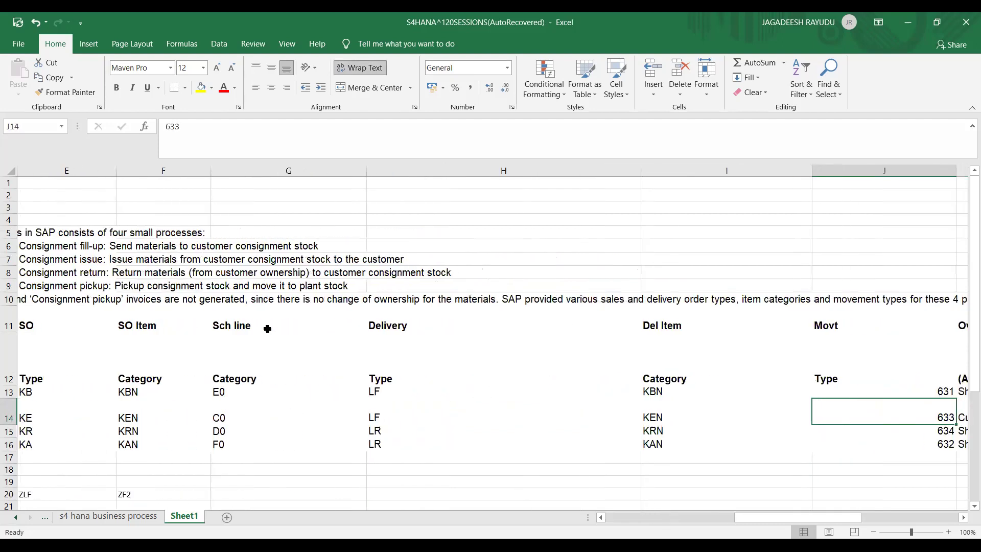
pyautogui.press('Right')
pyautogui.press('Left')
pyautogui.press('Right')
pyautogui.press('Left')
pyautogui.press('Home')
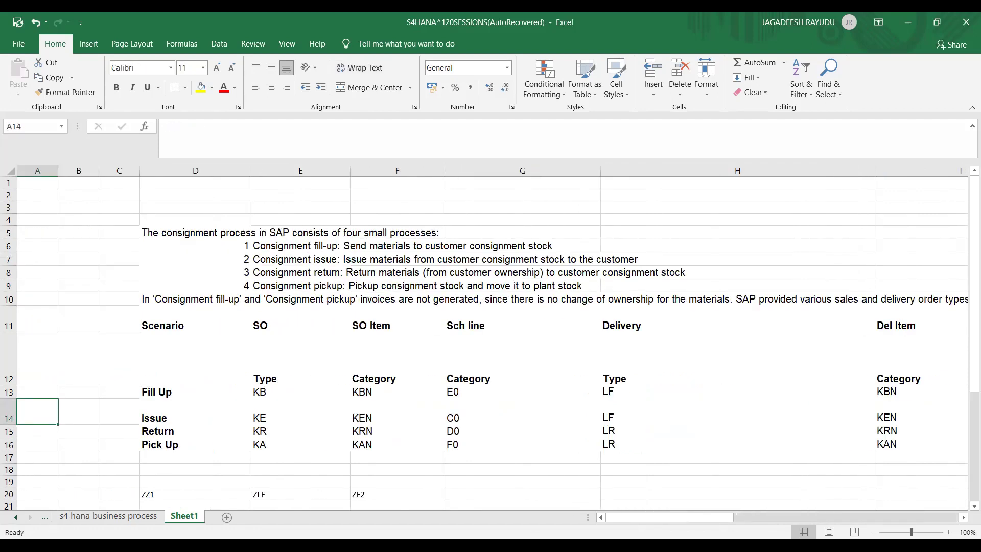
# Switch to SAP and replace the stock overview with the Maintain Sales Order Types overview
pyautogui.hotkey('alt', 'Tab')
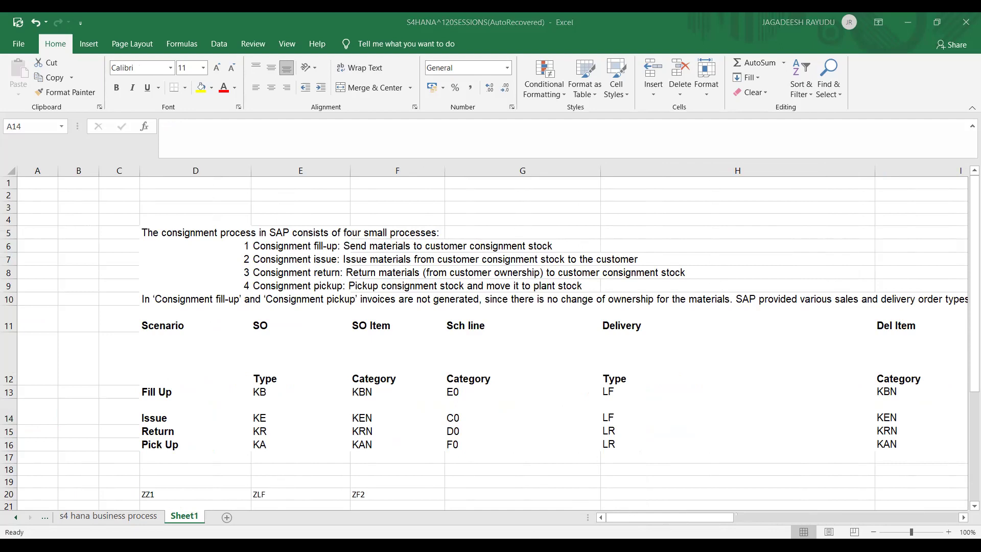
pyautogui.hotkey('alt', 'Tab')
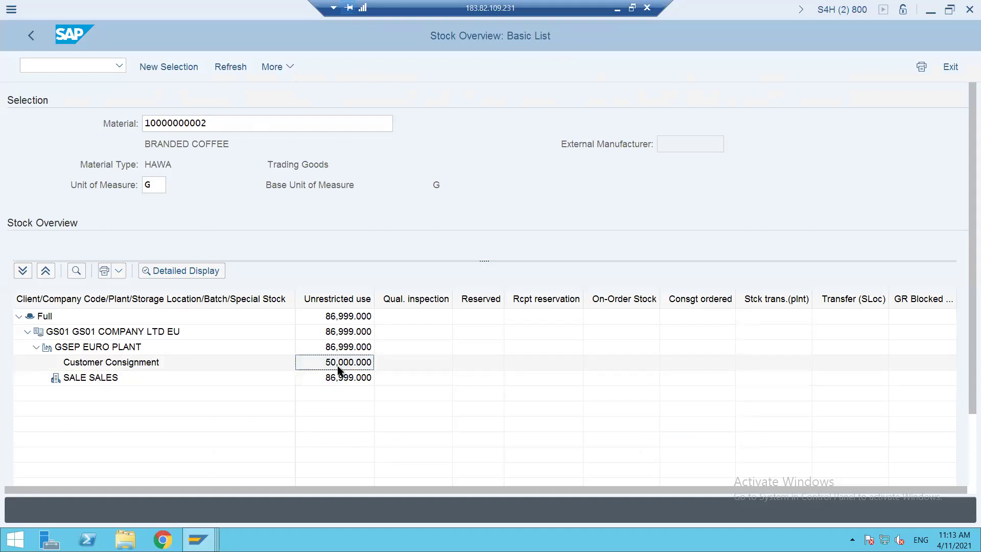
pyautogui.click(64, 66)
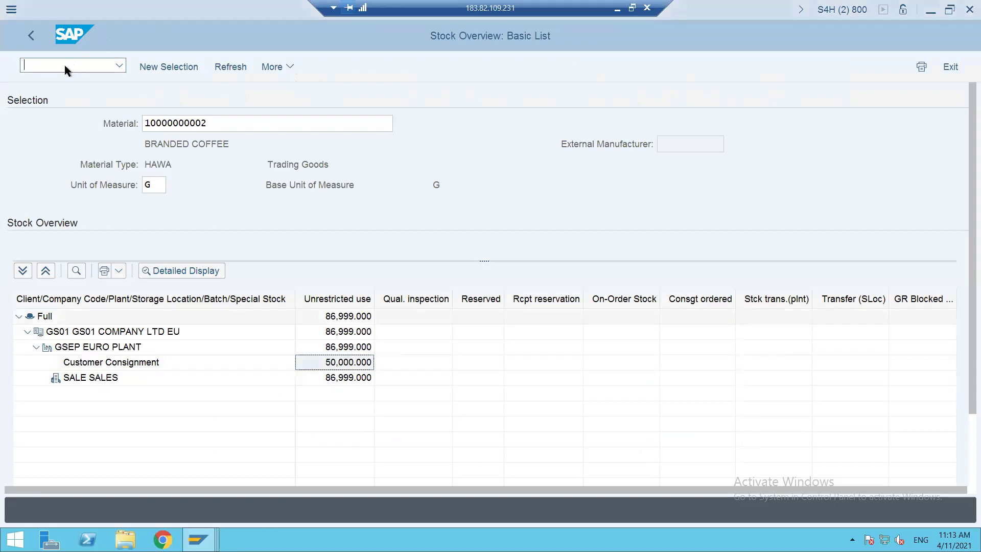
pyautogui.write('/NVA')
pyautogui.press('BackSpace')
pyautogui.press('BackSpace')
pyautogui.write('VOV')
pyautogui.press('Return')
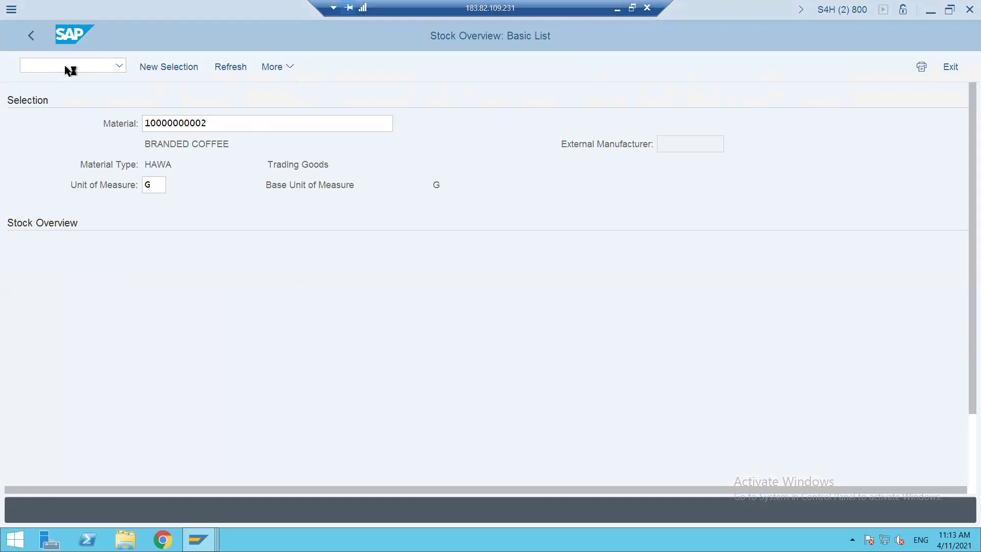
# Position the sales order type list at KE and open the details of Consignment Issue
pyautogui.click(103, 466)
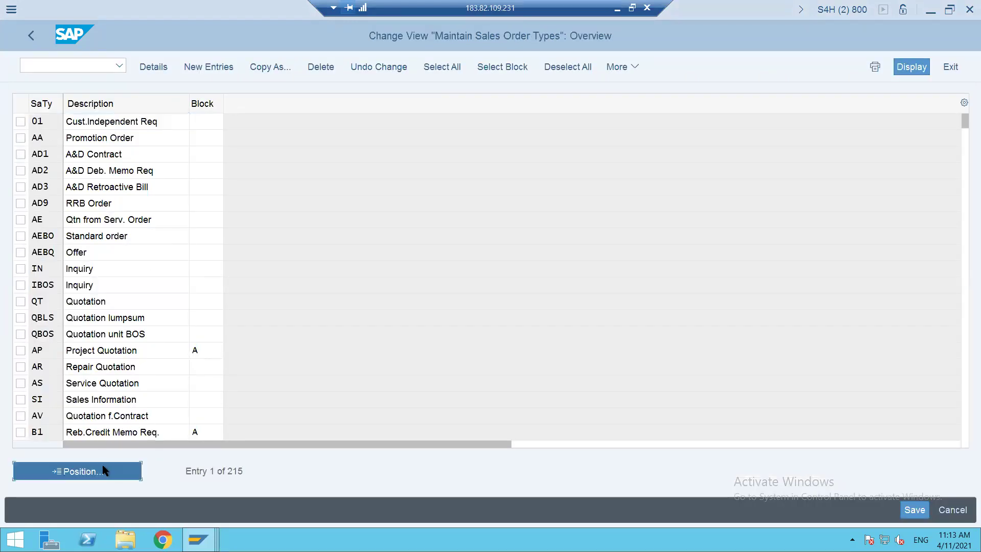
pyautogui.write('KE')
pyautogui.press('Return')
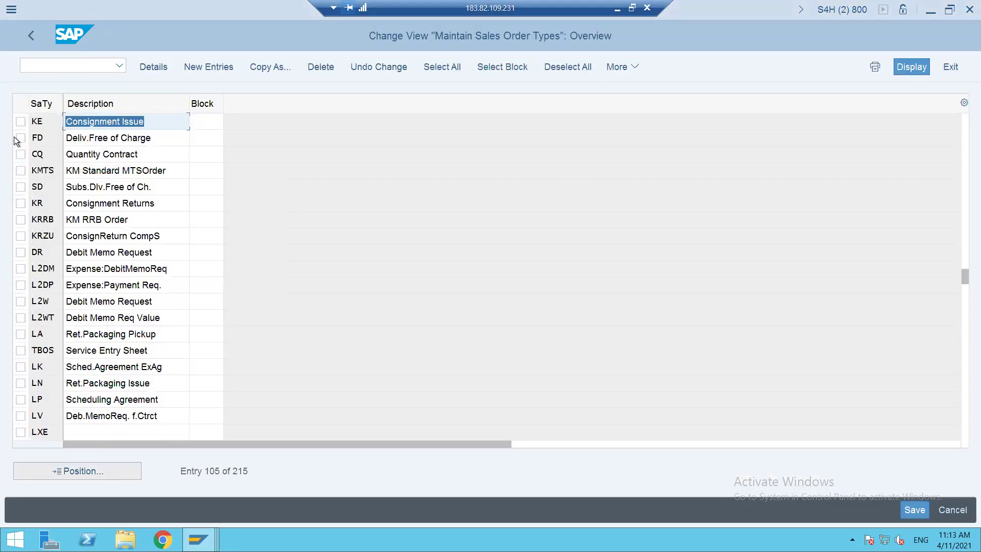
pyautogui.doubleClick(46, 121)
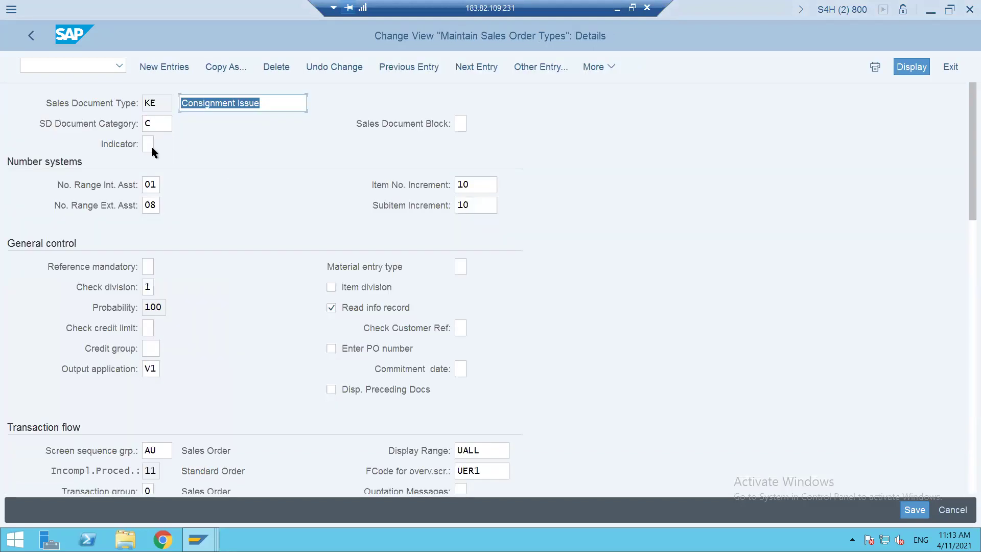
# Check the SD document category, delivery type and delivery-related billing type of sales document type KE
pyautogui.click(156, 123)
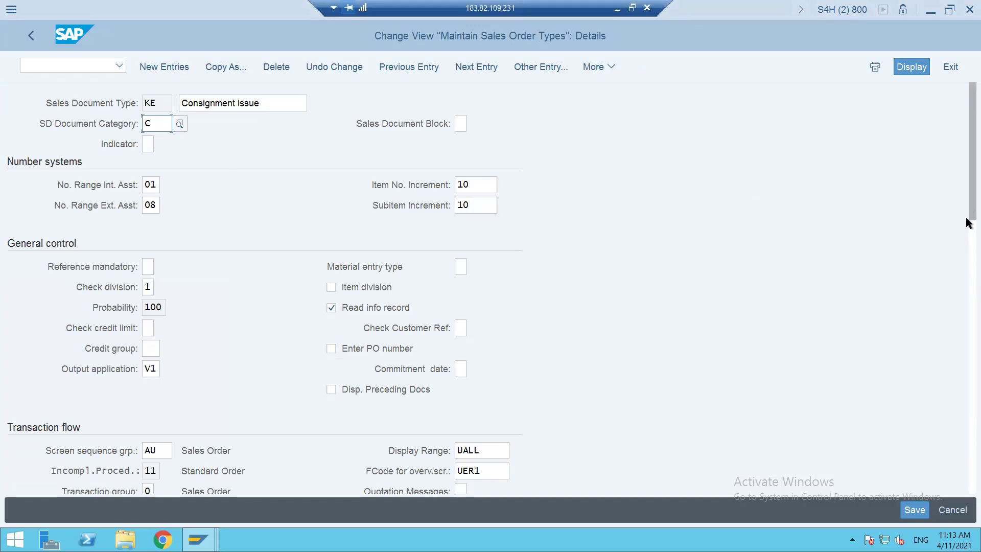
pyautogui.click(970, 278)
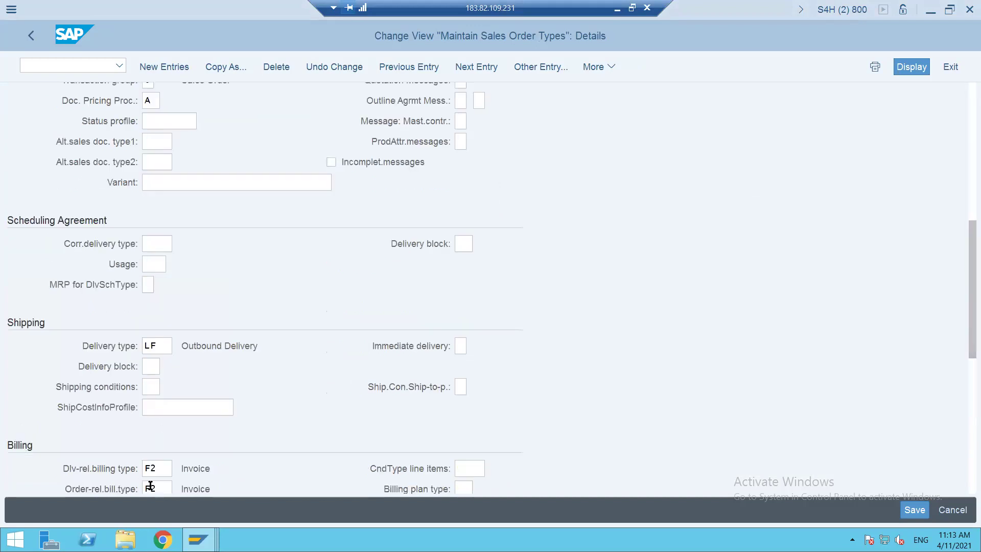
pyautogui.doubleClick(157, 467)
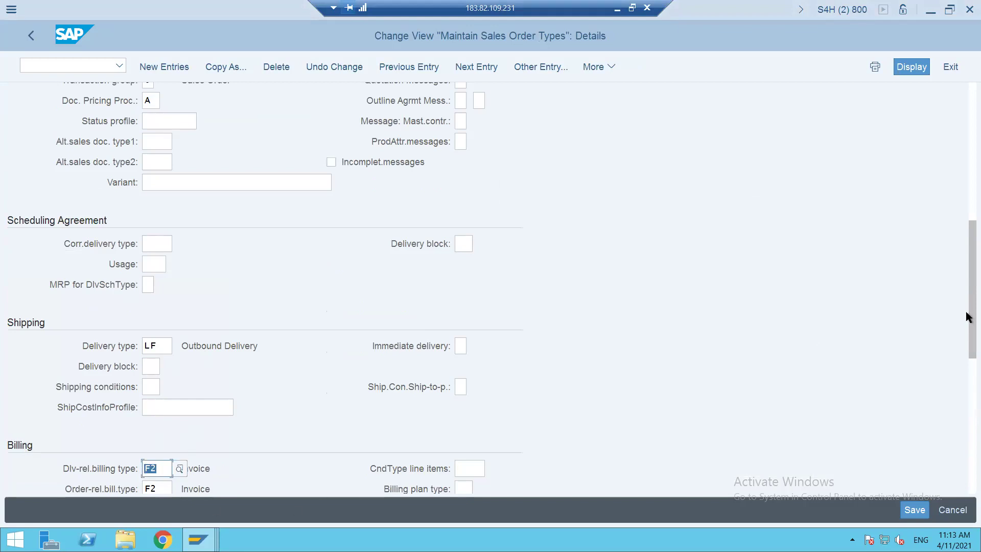
pyautogui.moveTo(967, 319); pyautogui.dragTo(953, 149)
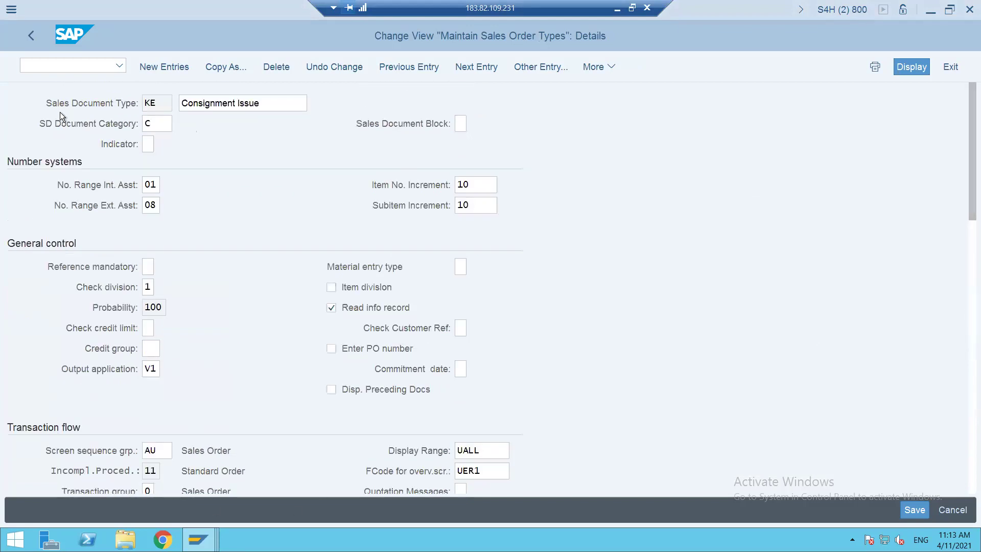
# Open the Maintain Item Categories overview, position it at KEN and display the details of Consignment Issue
pyautogui.write('/NVOV')
pyautogui.press('Return')
pyautogui.click(62, 471)
pyautogui.write('KEN')
pyautogui.press('Return')
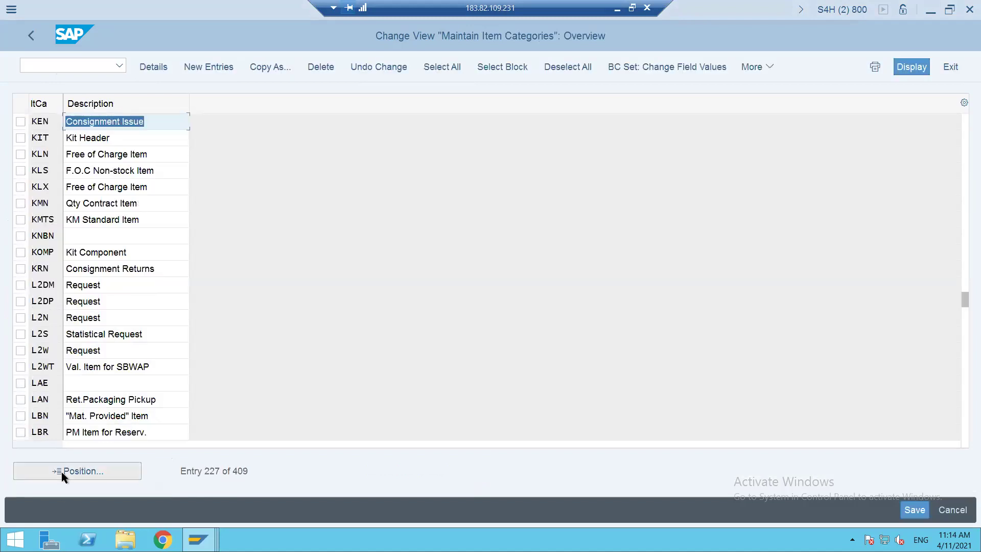
pyautogui.click(45, 121)
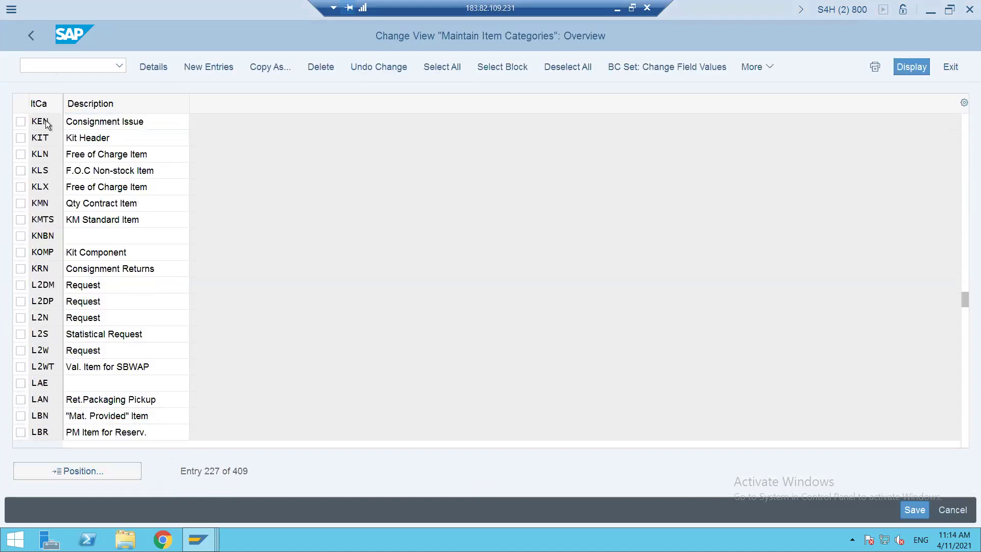
pyautogui.doubleClick(45, 121)
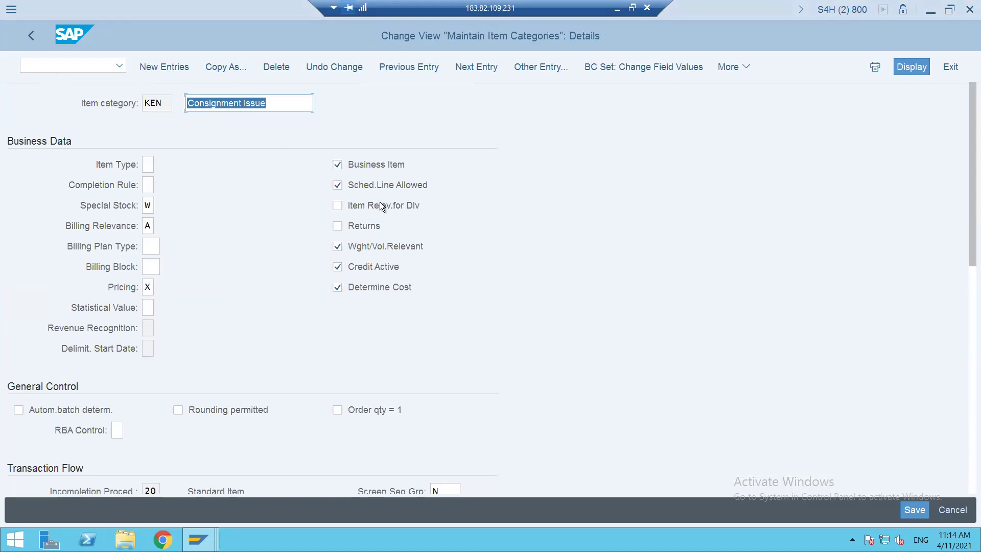
# List the possible special stock indicators for item category KEN
pyautogui.click(145, 205)
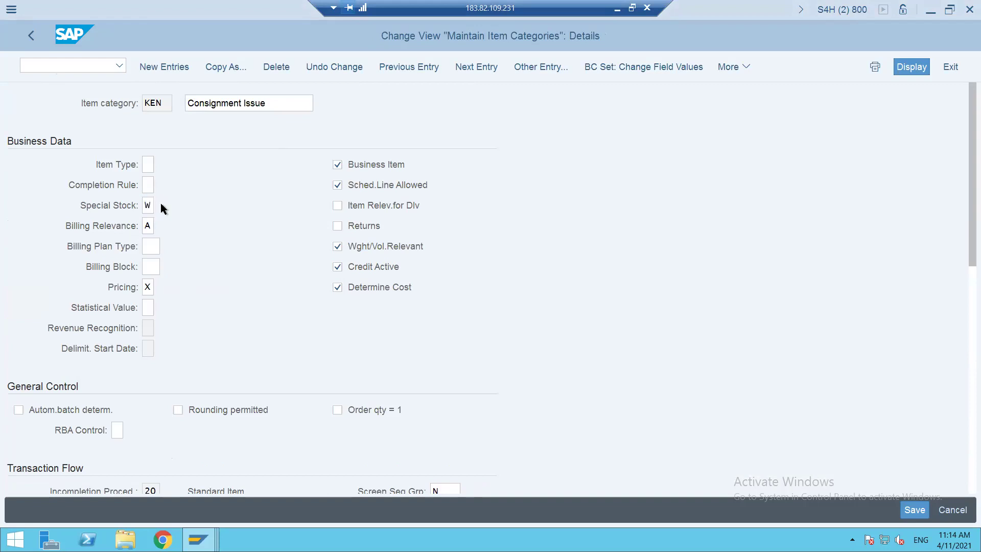
pyautogui.click(160, 204)
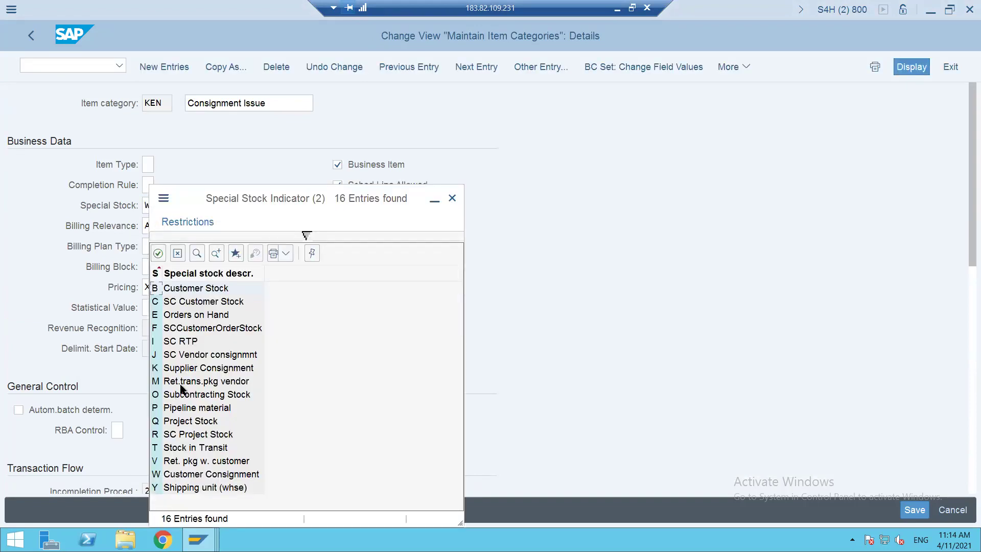
# Review the possible special stock indicators for item category KEN and choose W (Customer Consignment)
pyautogui.click(177, 475)
pyautogui.click(176, 318)
pyautogui.click(178, 476)
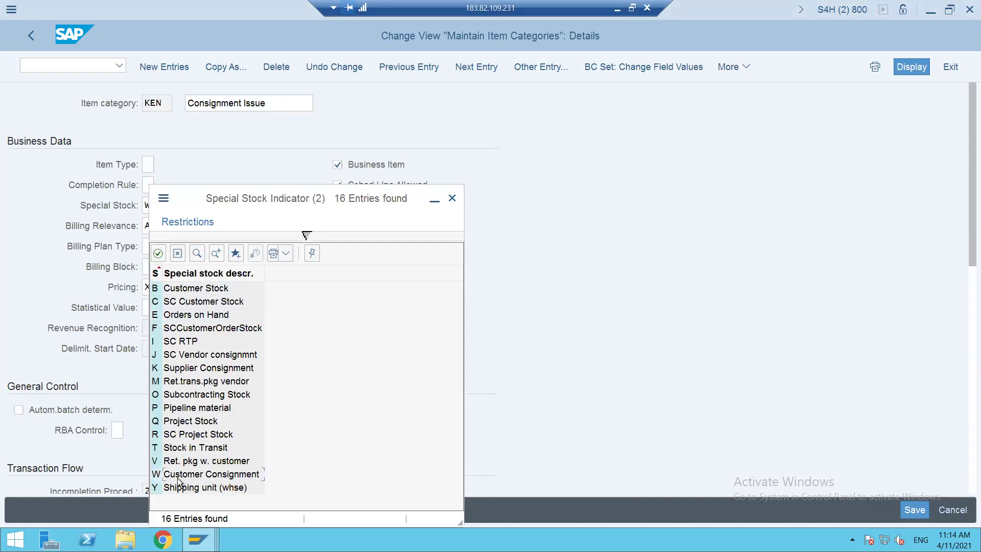
pyautogui.doubleClick(222, 476)
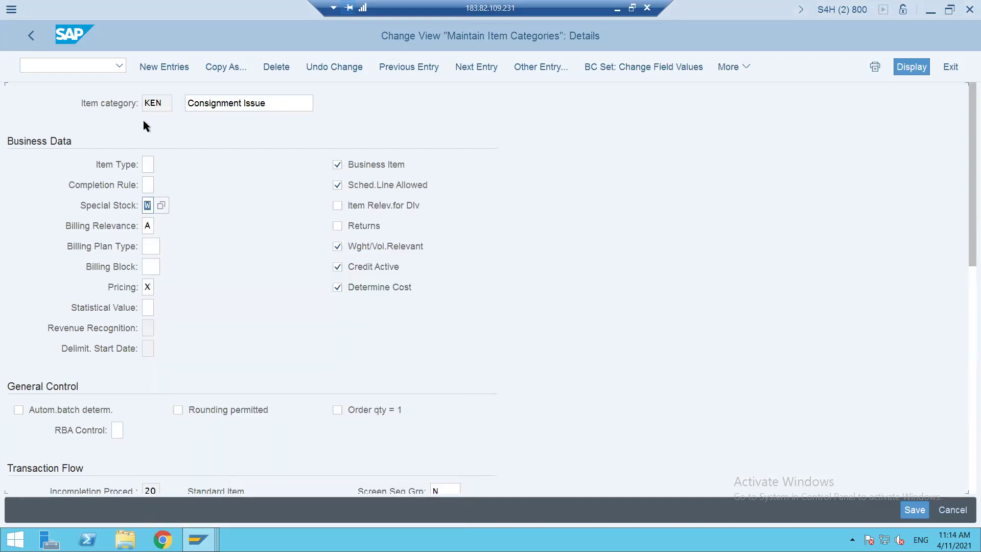
# Open schedule line category maintenance with transaction VOV6
pyautogui.click(57, 61)
pyautogui.write('/NVOV')
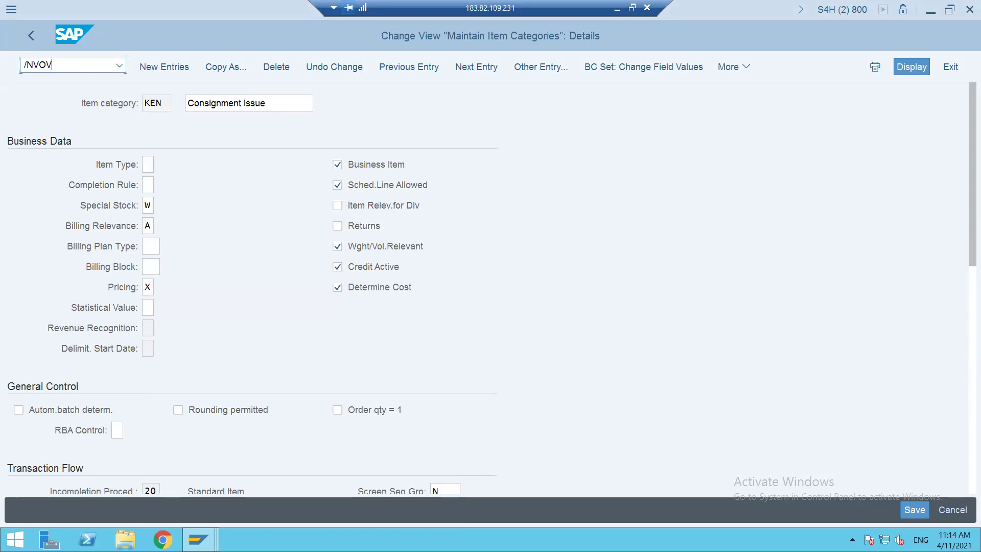
pyautogui.write('6')
pyautogui.press('Return')
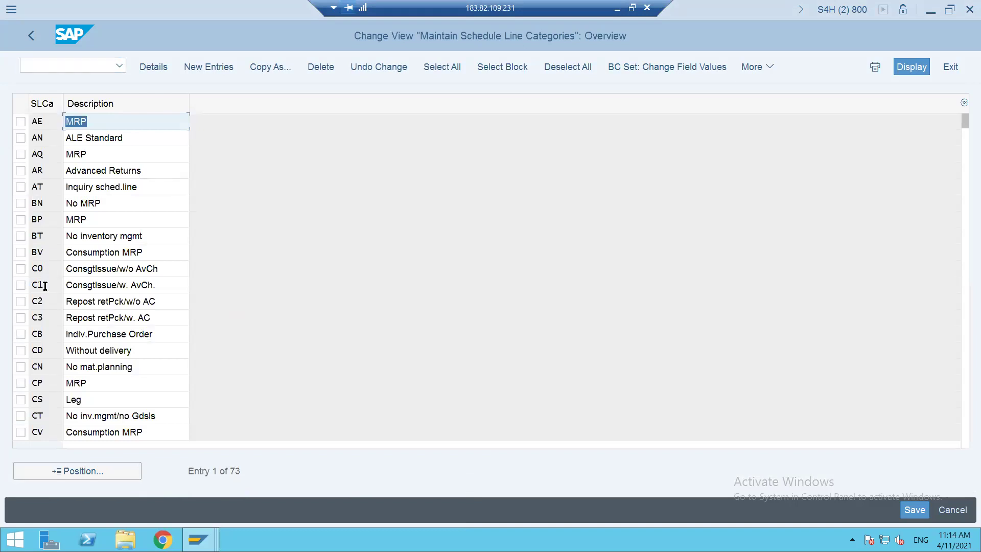
# Examine the details of schedule line categories C0 and C1, including the movement type and transaction flow settings
pyautogui.click(44, 268)
pyautogui.doubleClick(44, 268)
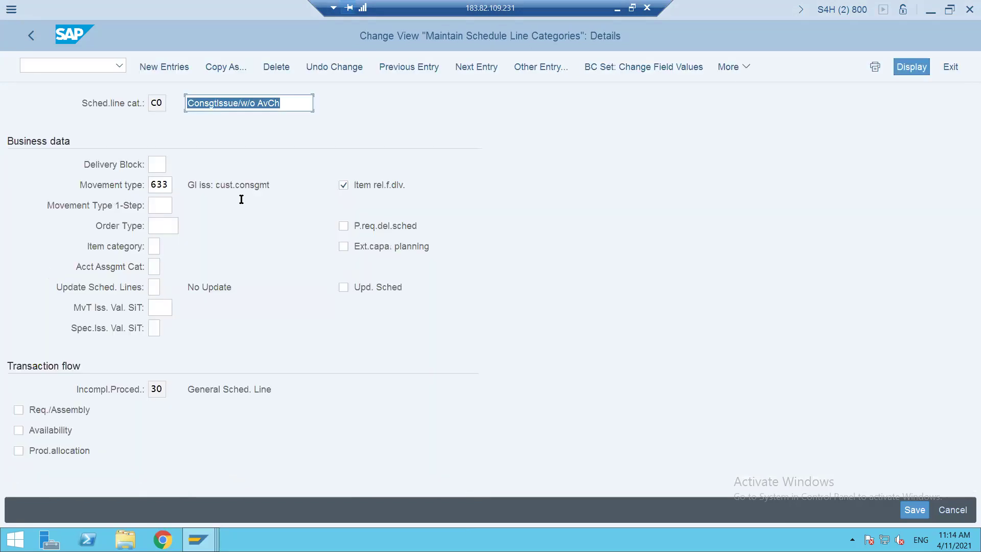
pyautogui.doubleClick(171, 185)
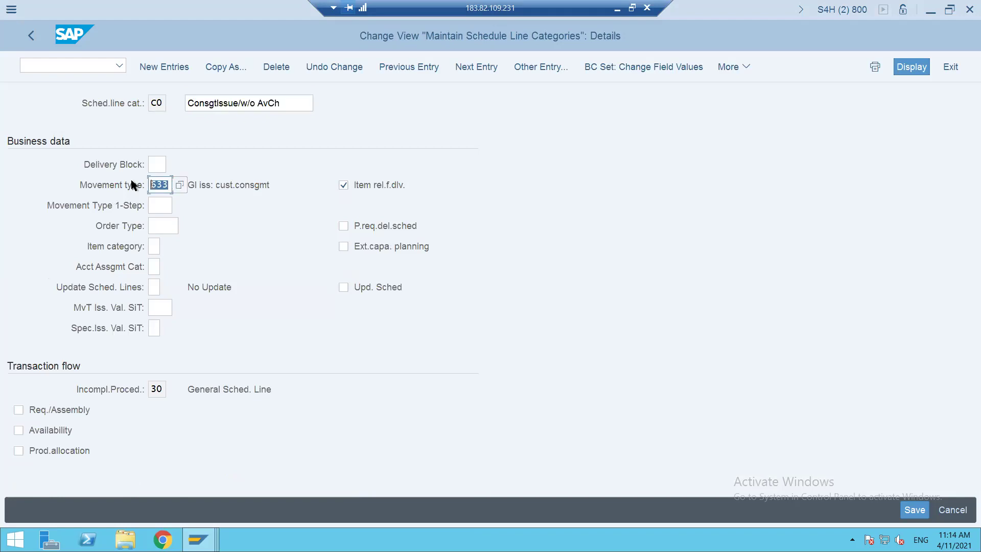
pyautogui.click(29, 38)
pyautogui.doubleClick(57, 286)
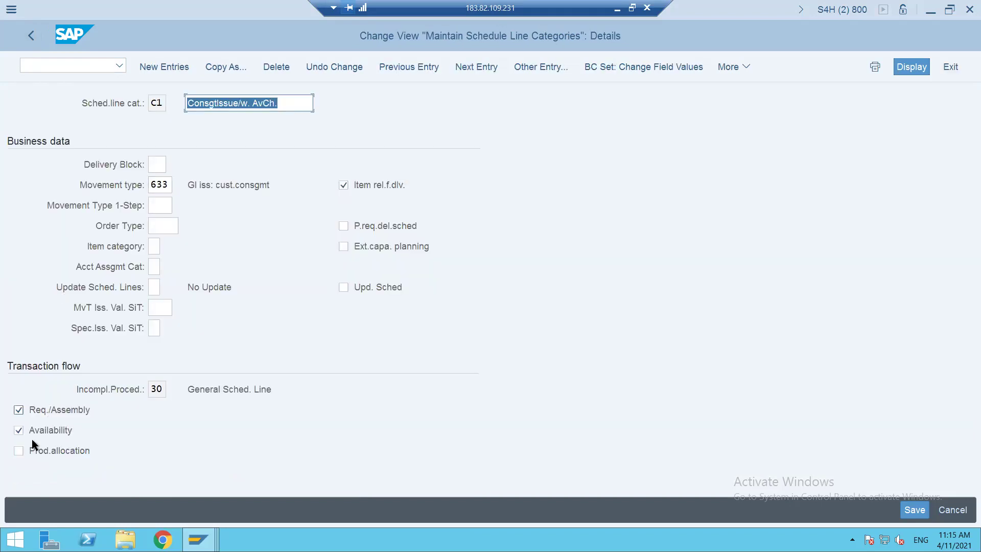
# Start a new sales document in transaction VA01 with order type KE, keeping the proposed organizational data
pyautogui.click(45, 63)
pyautogui.write('/NVA01')
pyautogui.press('Return')
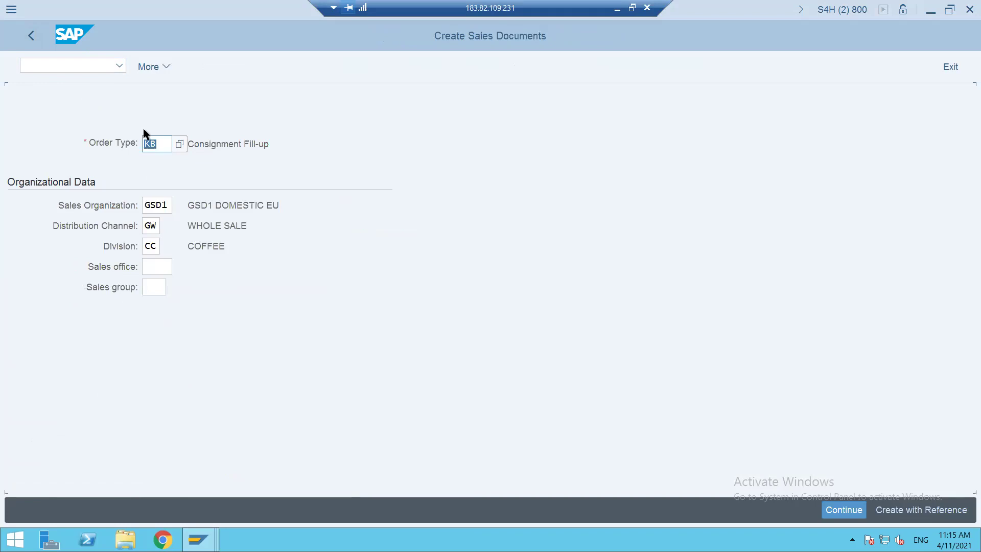
pyautogui.write('KE')
pyautogui.press('Return')
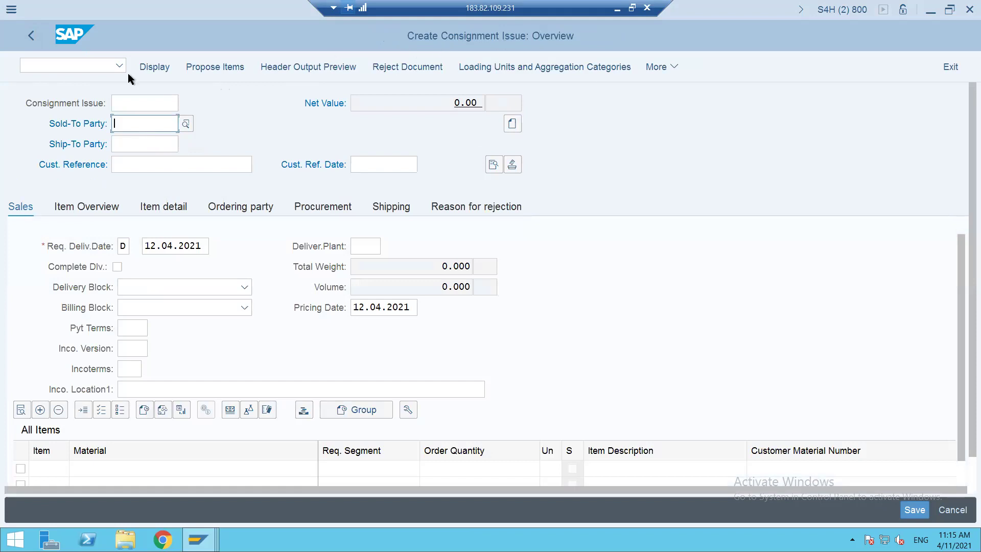
# Enter the previously used customer number as the sold-to party and load the customer's data into the order
pyautogui.press('Down')
pyautogui.press('Return')
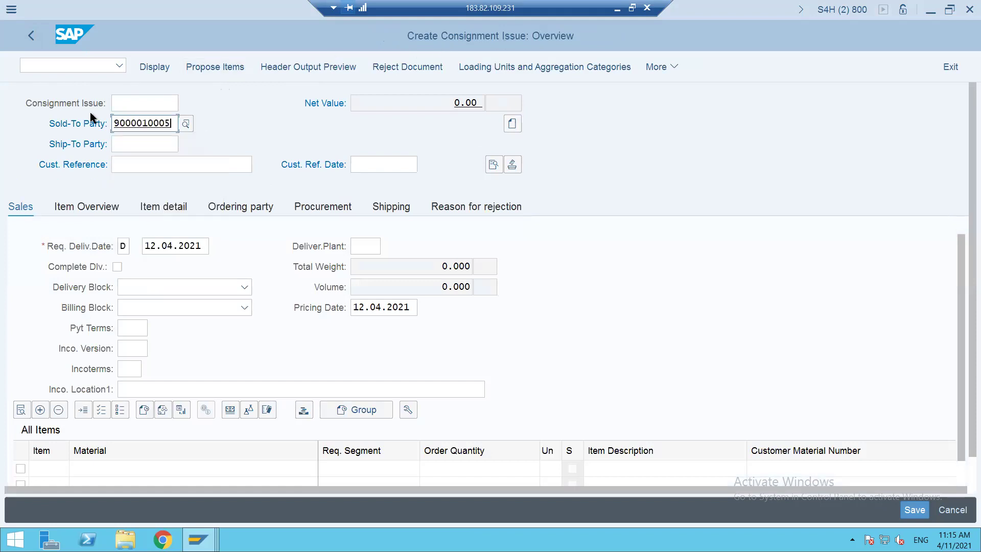
pyautogui.press('Return')
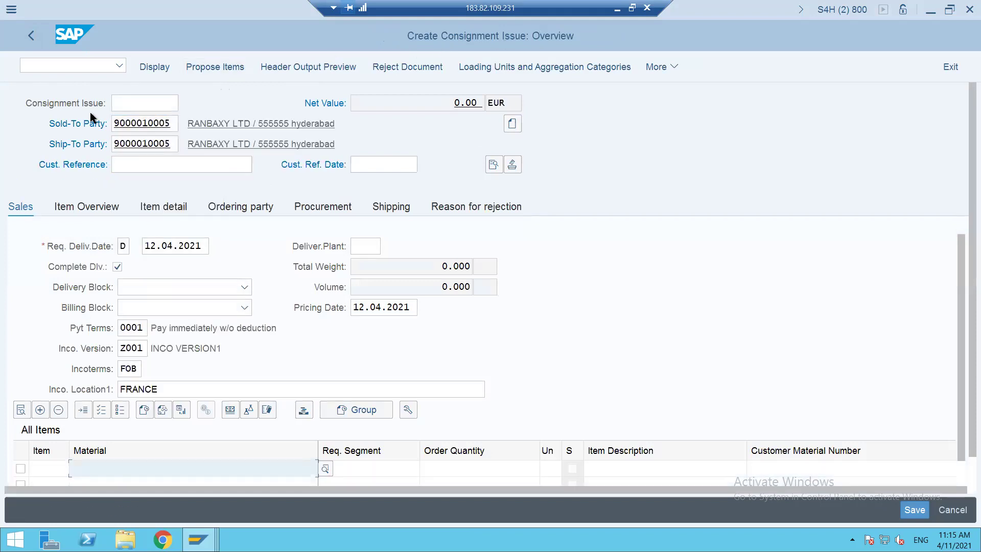
# Set the customer reference to CONSIGNMENT ISSUE INS4
pyautogui.click(122, 162)
pyautogui.write('C')
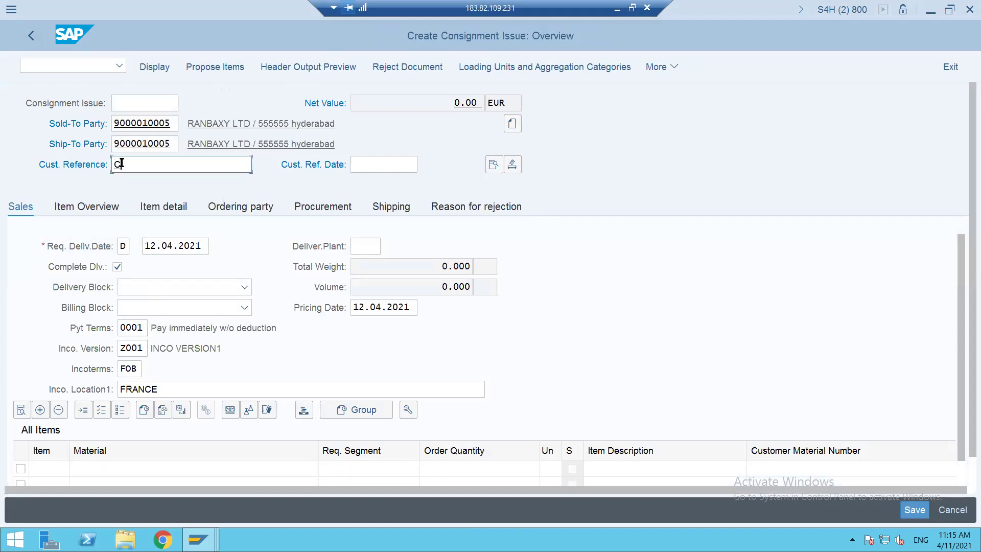
pyautogui.click(160, 184)
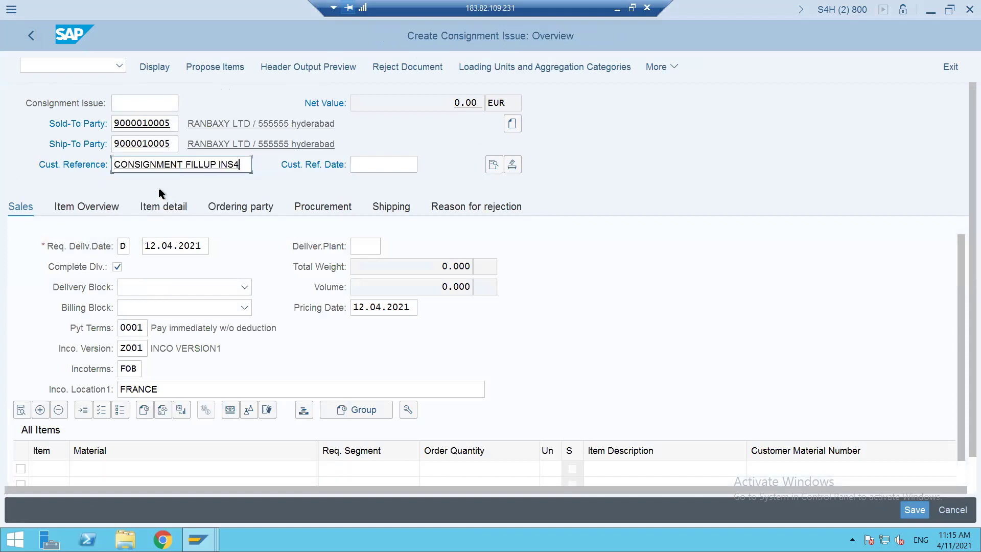
pyautogui.moveTo(185, 164); pyautogui.dragTo(215, 165)
pyautogui.write('ISSUE')
pyautogui.click(130, 464)
pyautogui.press('Down')
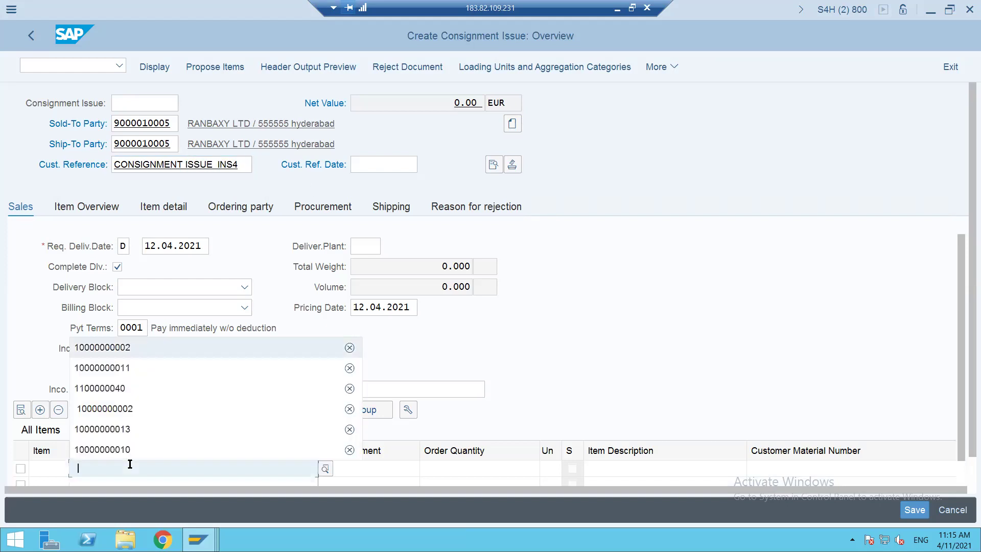
pyautogui.press('Return')
pyautogui.press('Tab')
pyautogui.press('Tab')
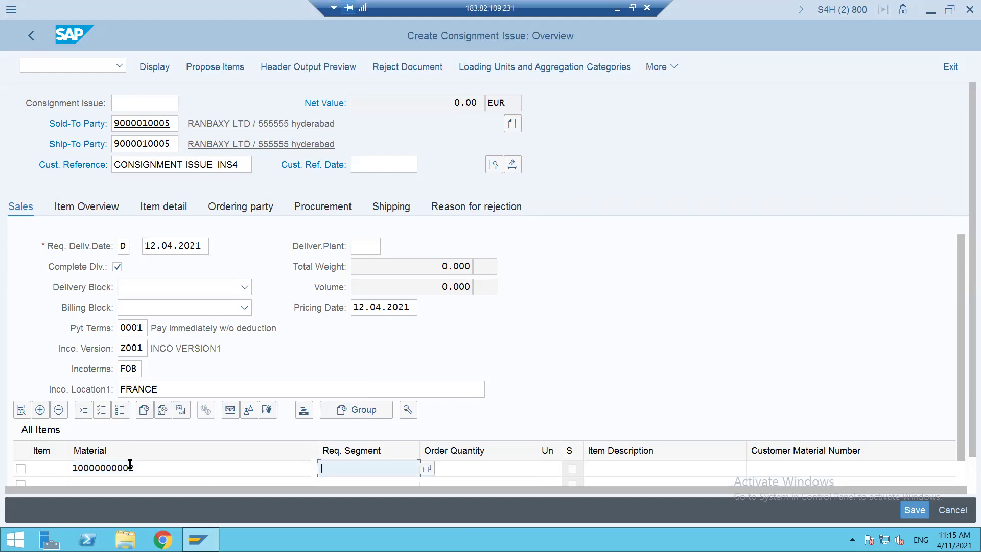
pyautogui.write('5')
pyautogui.press('Return')
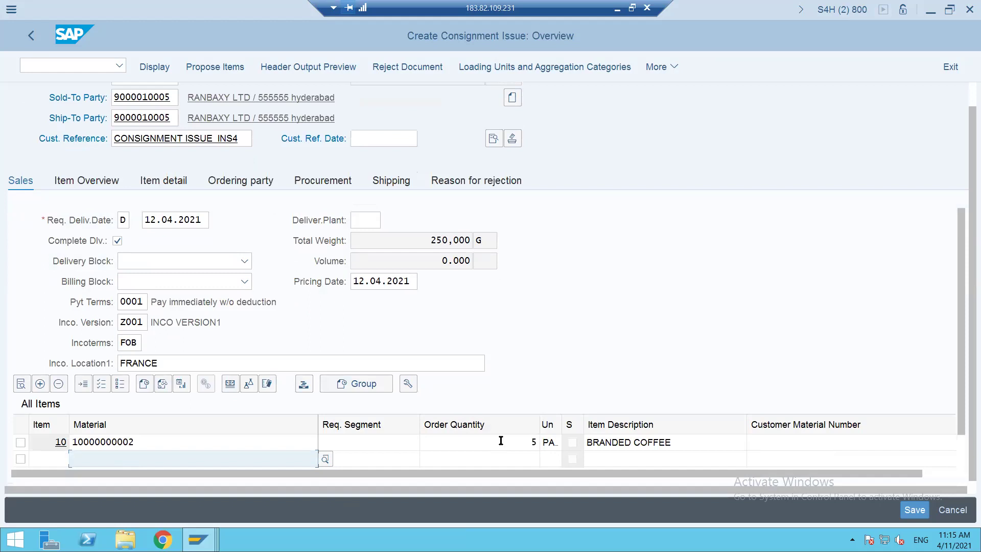
# Check the schedule lines of item 10 and return to the order overview
pyautogui.doubleClick(501, 440)
pyautogui.click(490, 186)
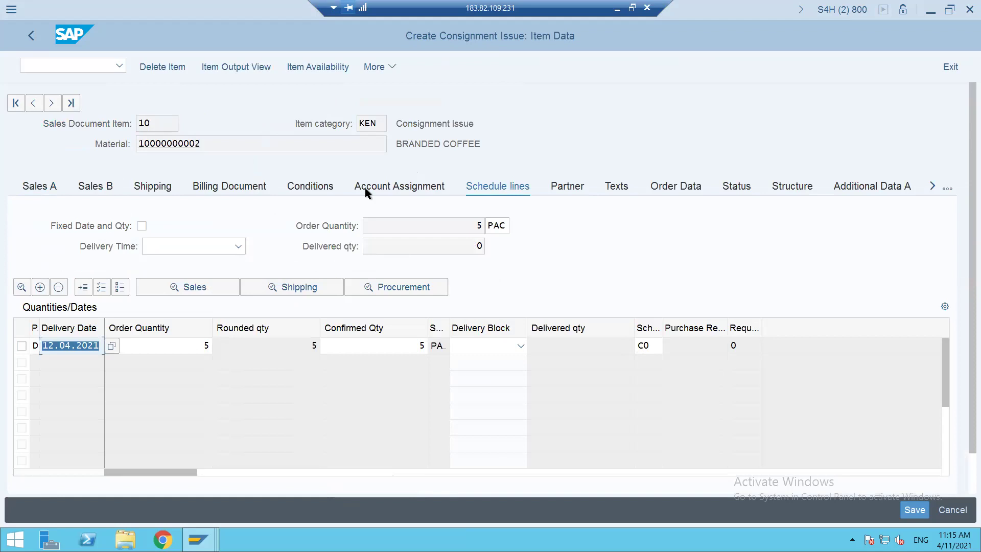
pyautogui.click(22, 35)
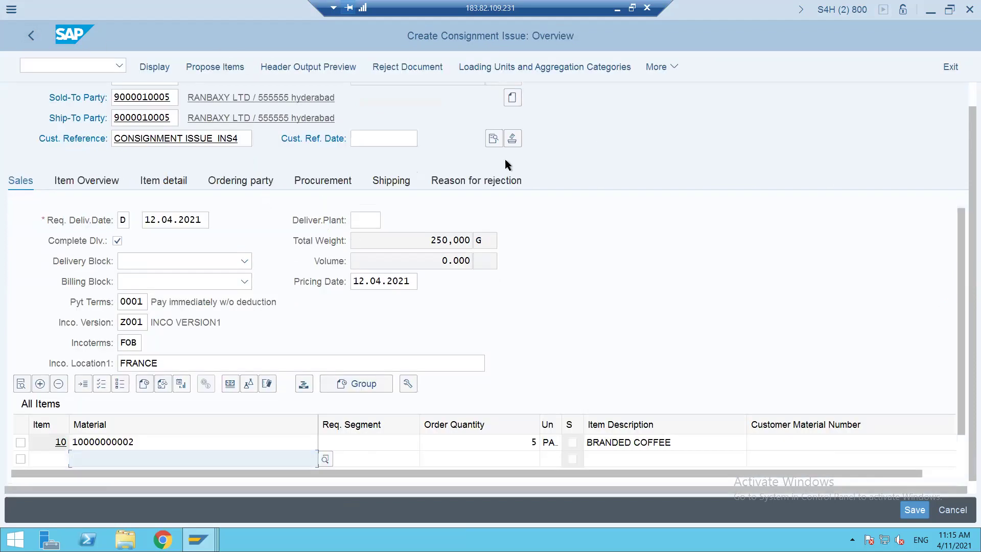
# Check the consignment issue order's incompletion log
pyautogui.click(662, 66)
pyautogui.moveTo(670, 149)
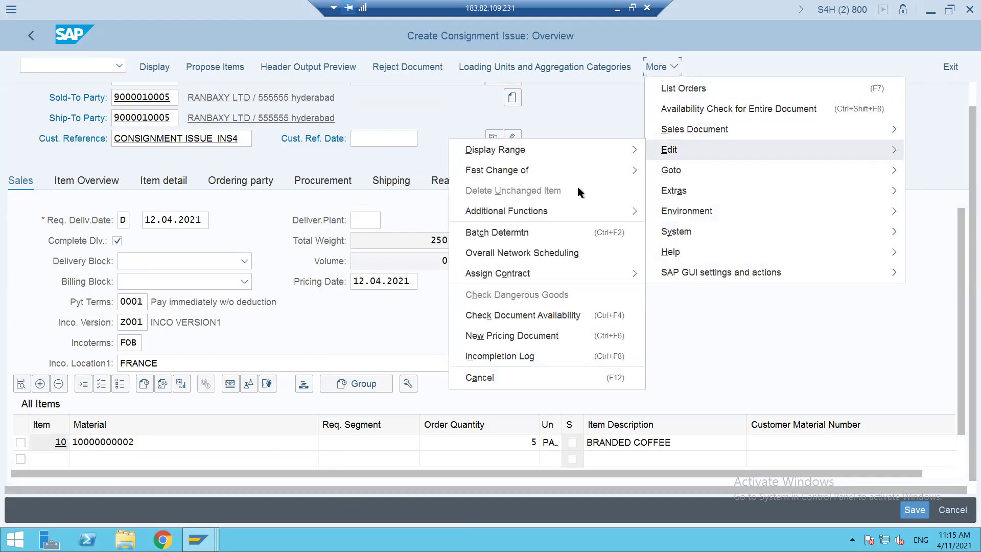
pyautogui.click(504, 355)
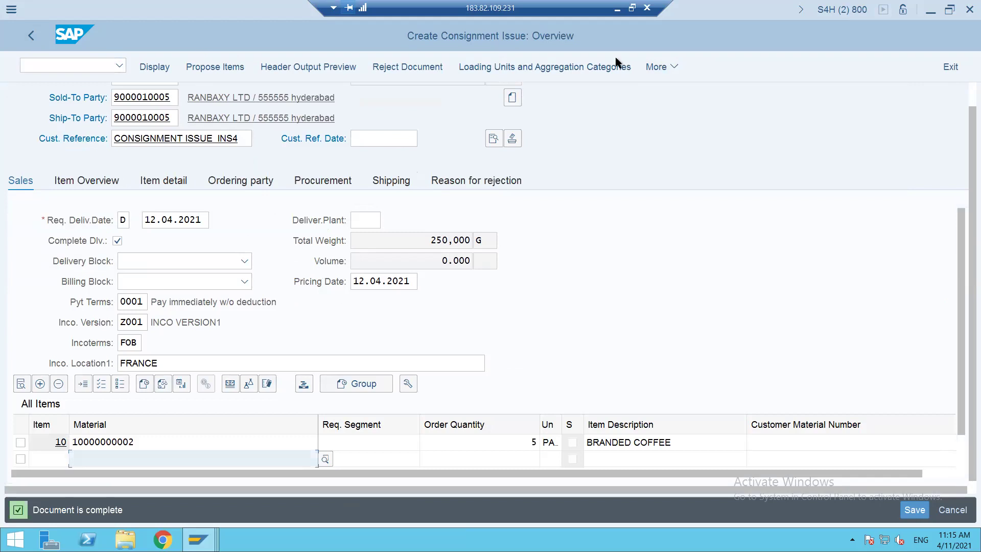
# Save the consignment issue order by creating its outbound delivery directly from the sales document
pyautogui.click(657, 67)
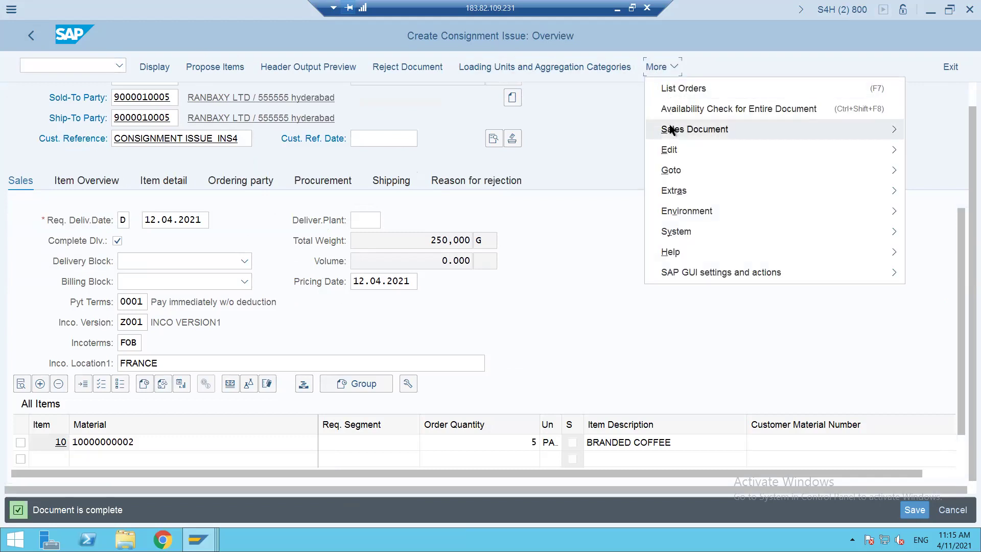
pyautogui.moveTo(670, 129)
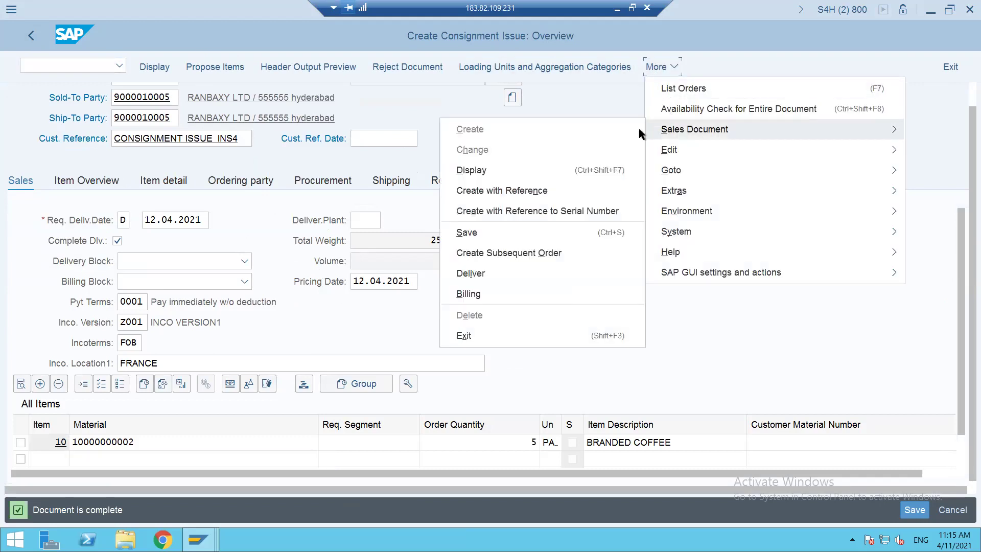
pyautogui.click(470, 274)
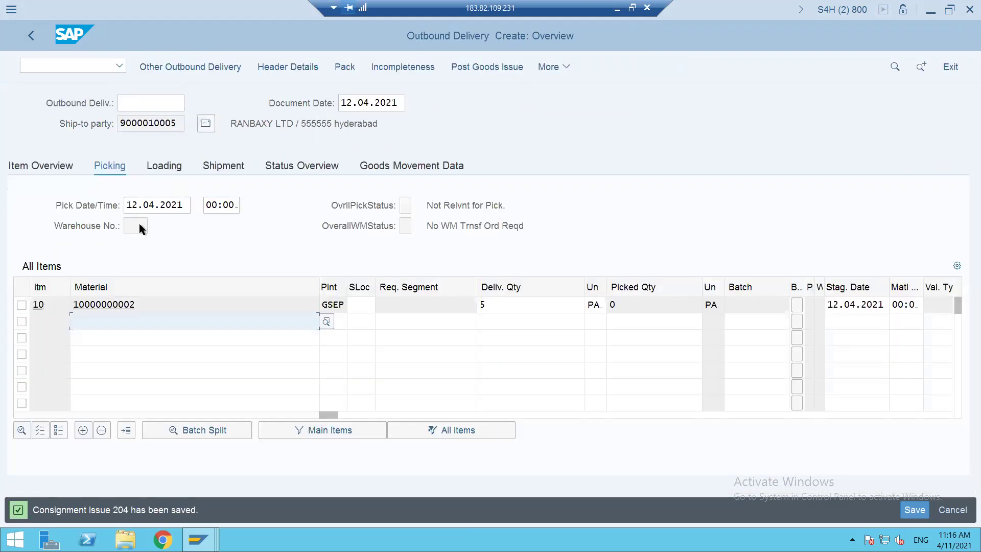
# Set the storage location of delivery item 10 to SALE and post the goods issue
pyautogui.click(356, 305)
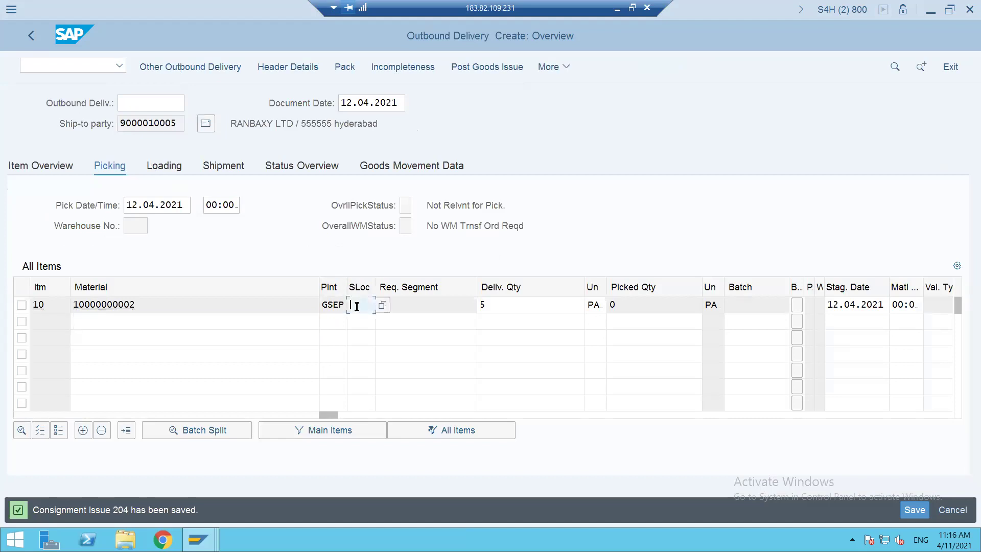
pyautogui.write('SALE')
pyautogui.press('Return')
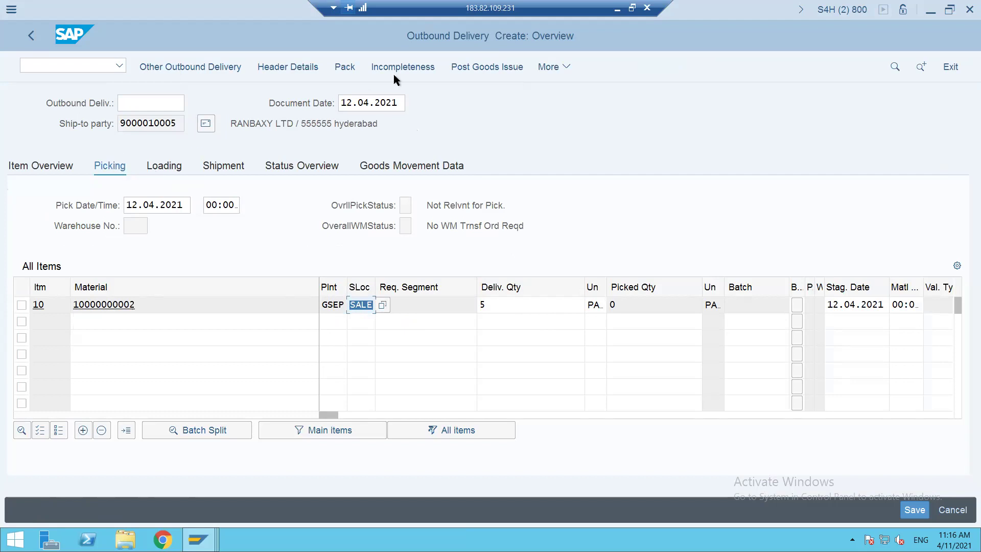
pyautogui.click(469, 67)
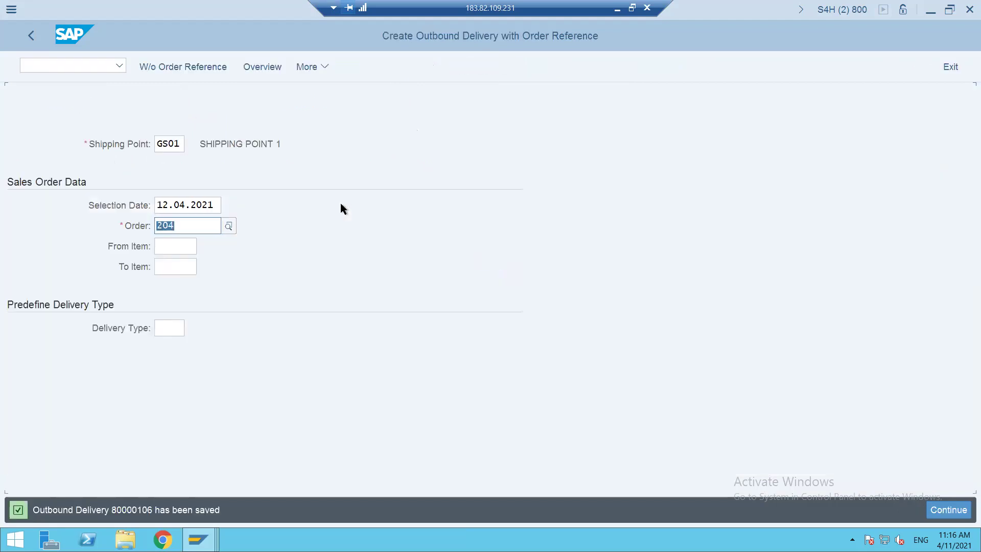
pyautogui.click(59, 66)
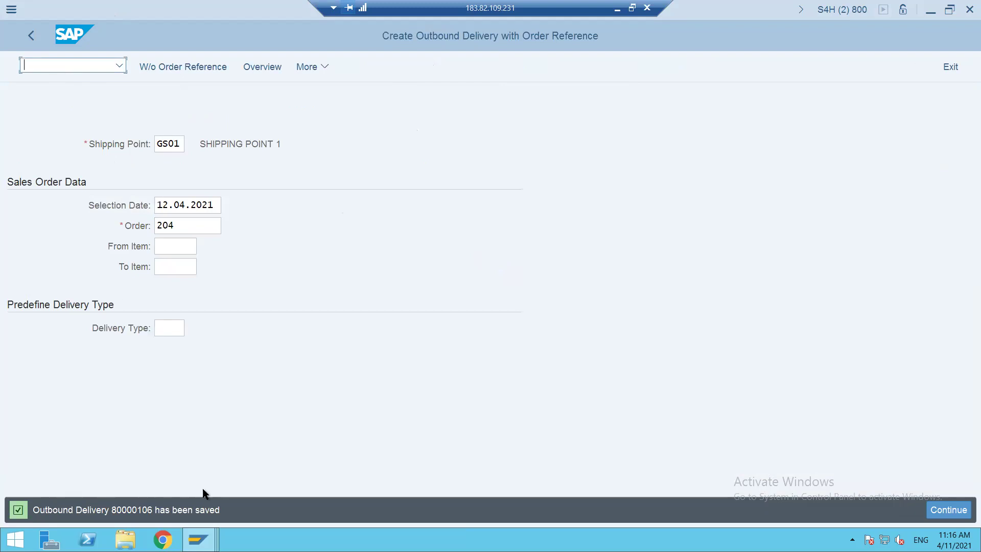
pyautogui.click(198, 538)
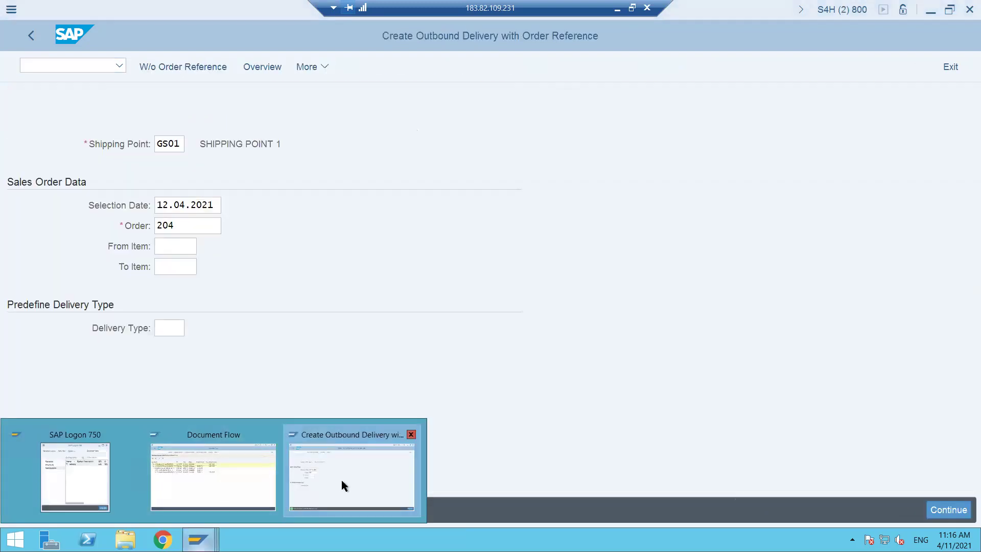
pyautogui.click(213, 475)
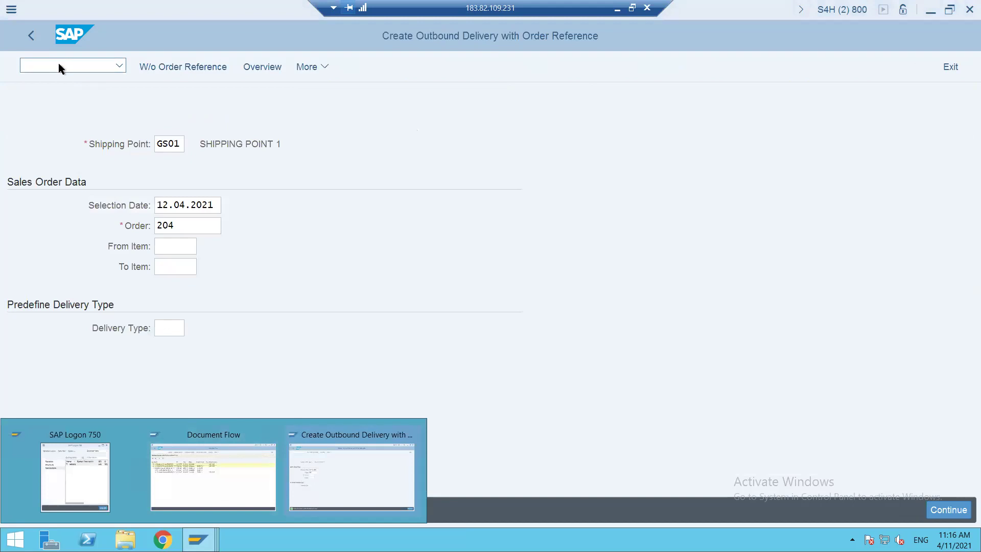
pyautogui.click(58, 63)
pyautogui.write('/O')
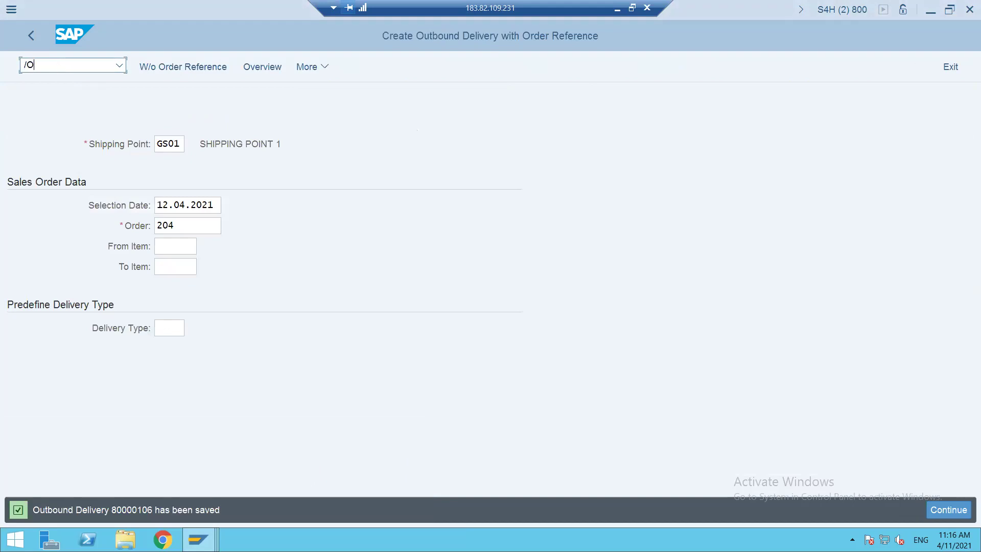
pyautogui.write('VL02N')
pyautogui.press('Return')
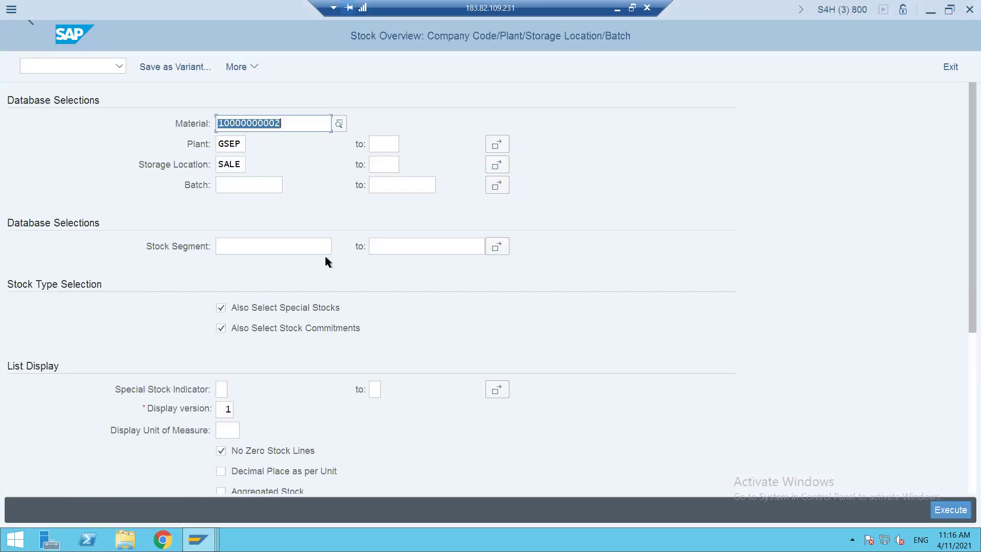
pyautogui.click(950, 510)
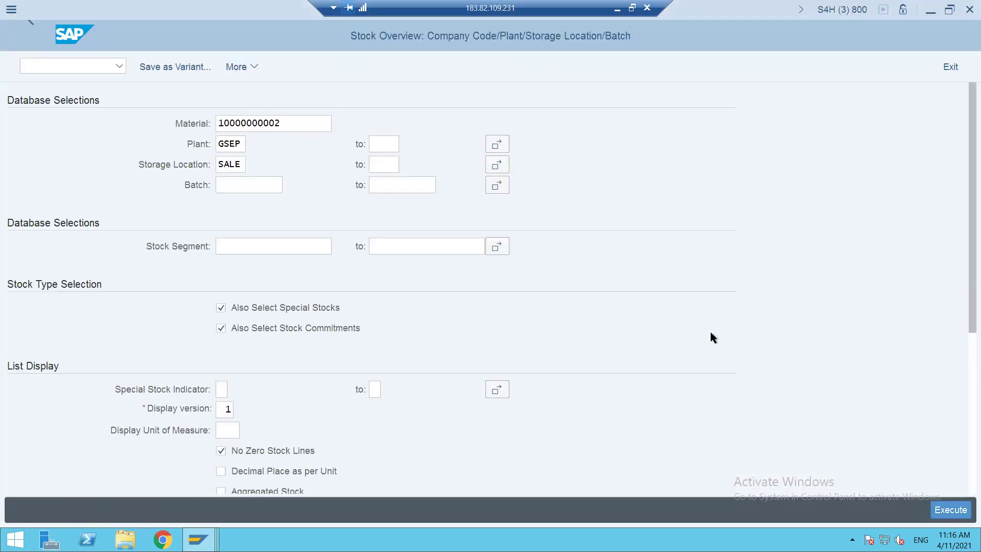
pyautogui.click(950, 509)
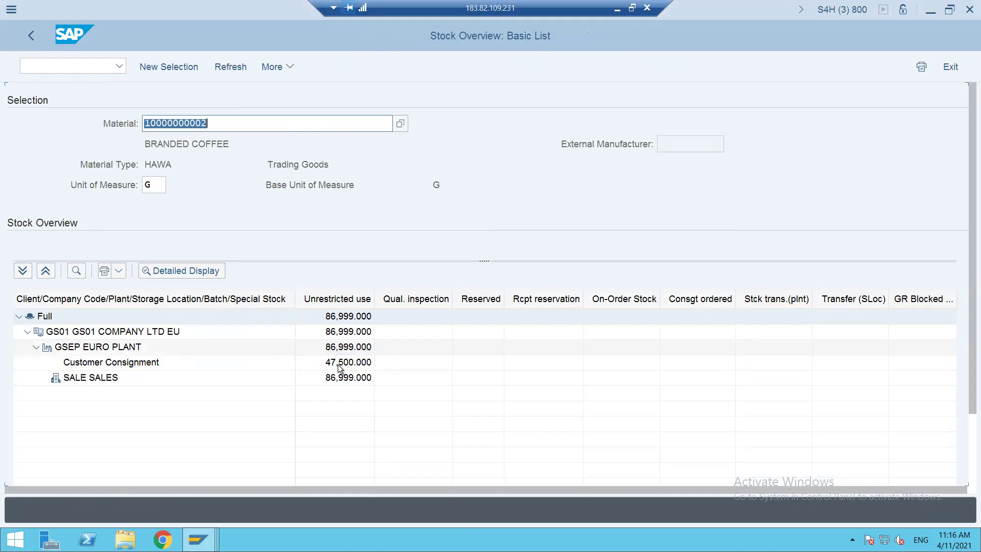
# Create and save an F2 invoice (VF01) for the consignment issue's outbound delivery in the delivery session
pyautogui.click(199, 540)
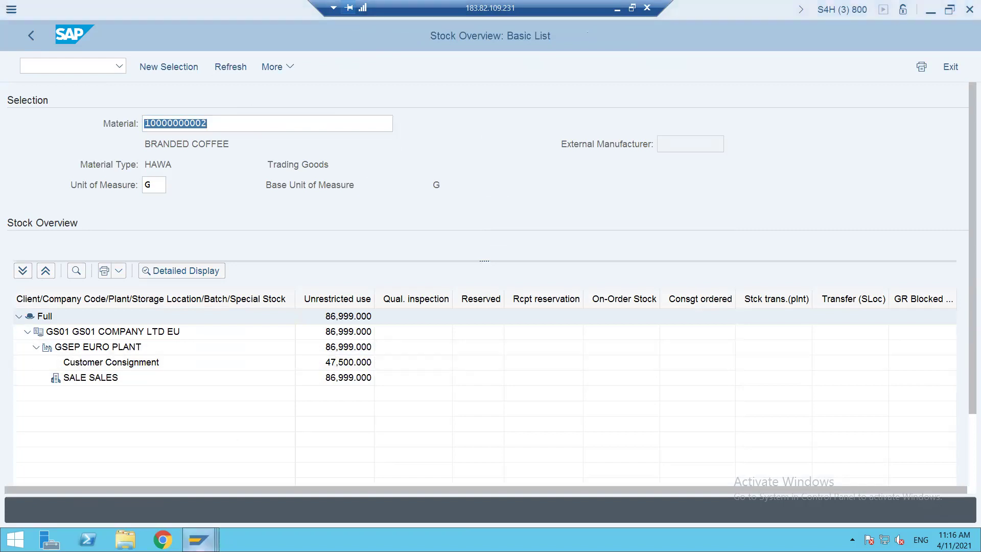
pyautogui.moveTo(352, 487)
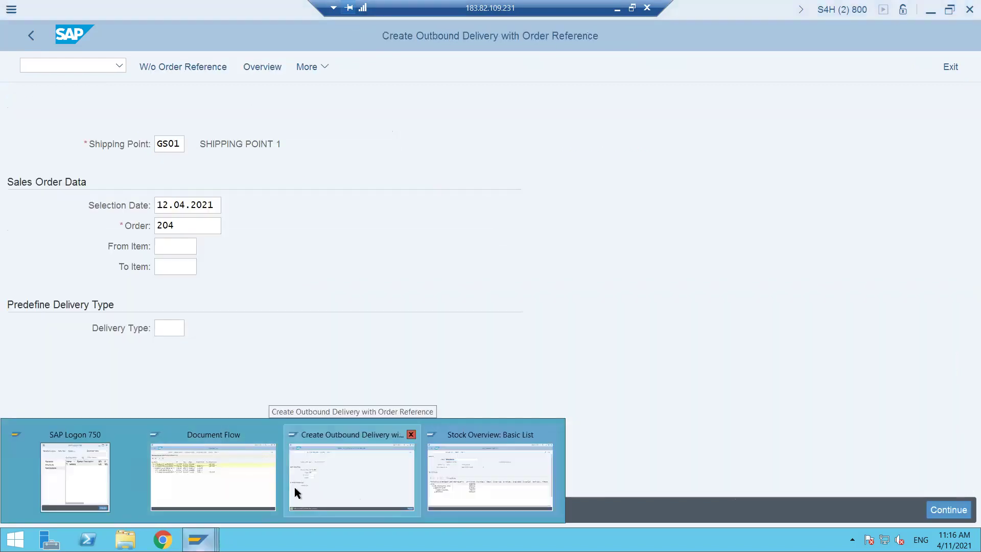
pyautogui.click(328, 486)
pyautogui.click(39, 66)
pyautogui.write('/NVF01')
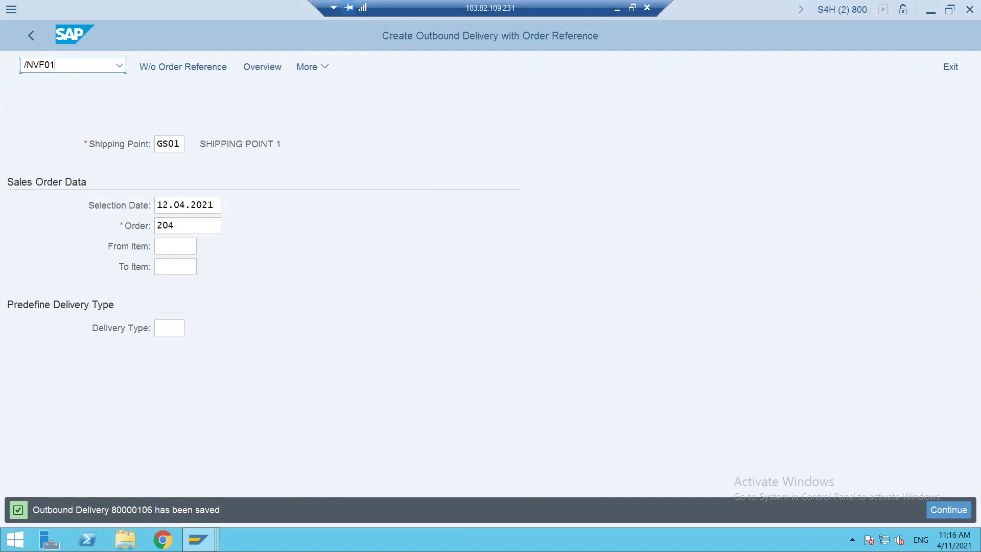
pyautogui.press('Return')
pyautogui.press('Return')
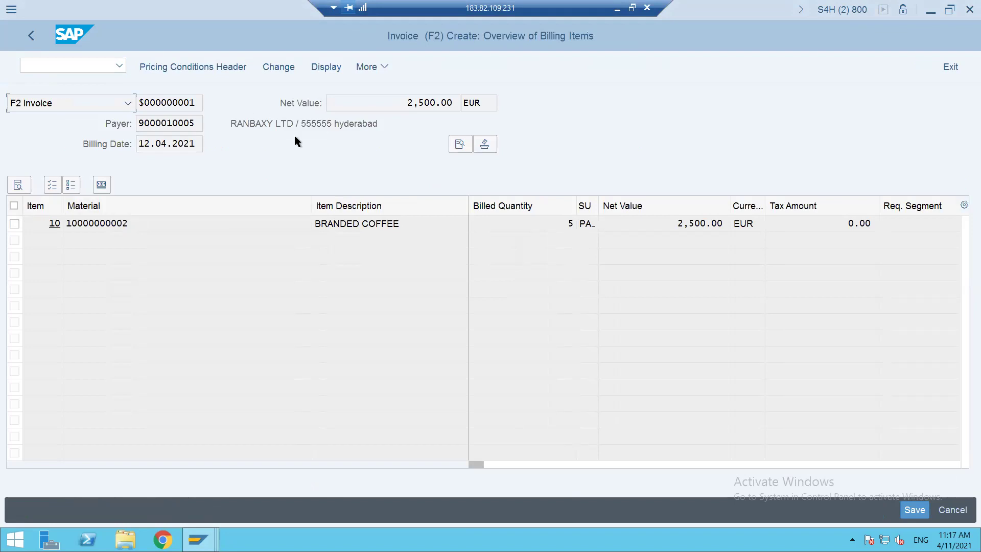
pyautogui.hotkey('ctrl', 's')
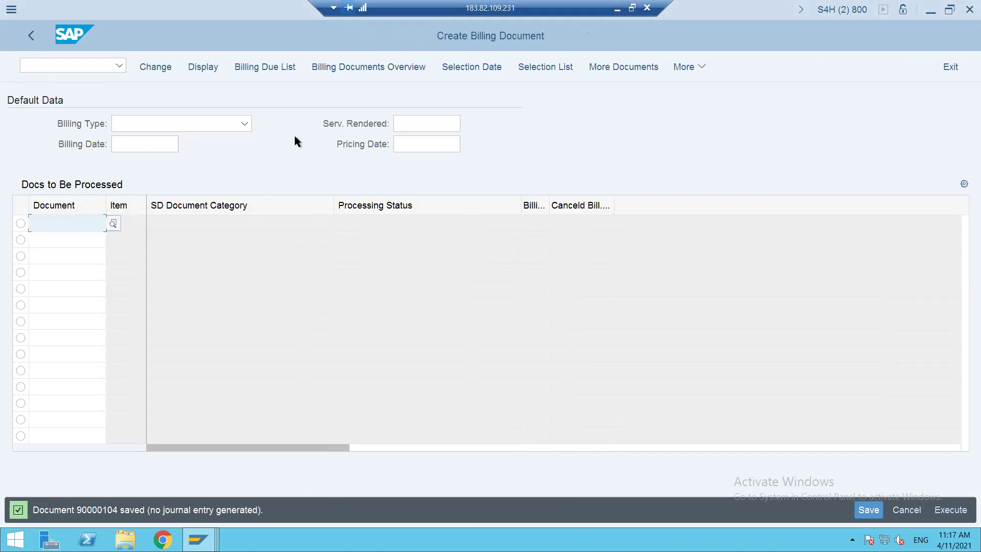
# Open the billing document change transaction (VF02) for the saved invoice
pyautogui.click(64, 66)
pyautogui.write('/')
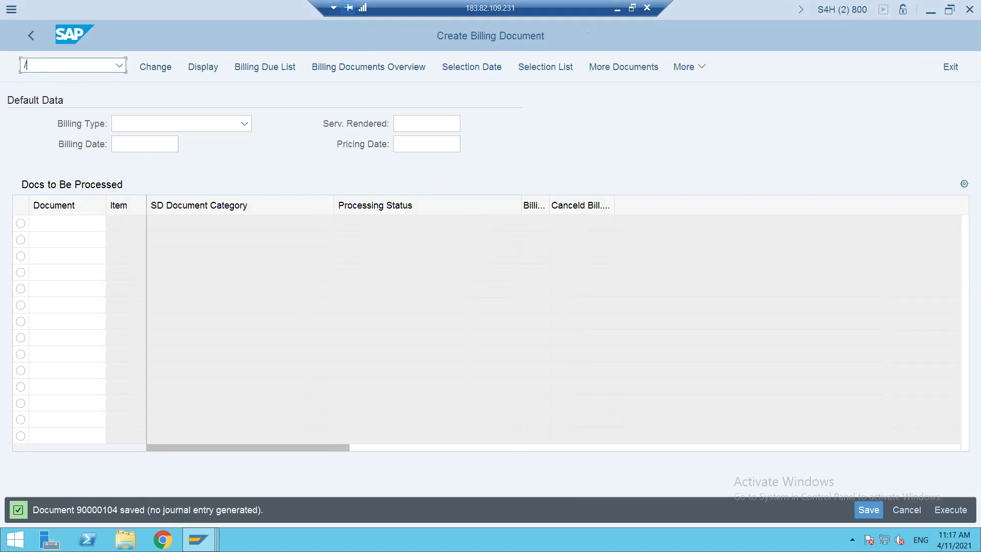
pyautogui.write('NVF02')
pyautogui.press('Return')
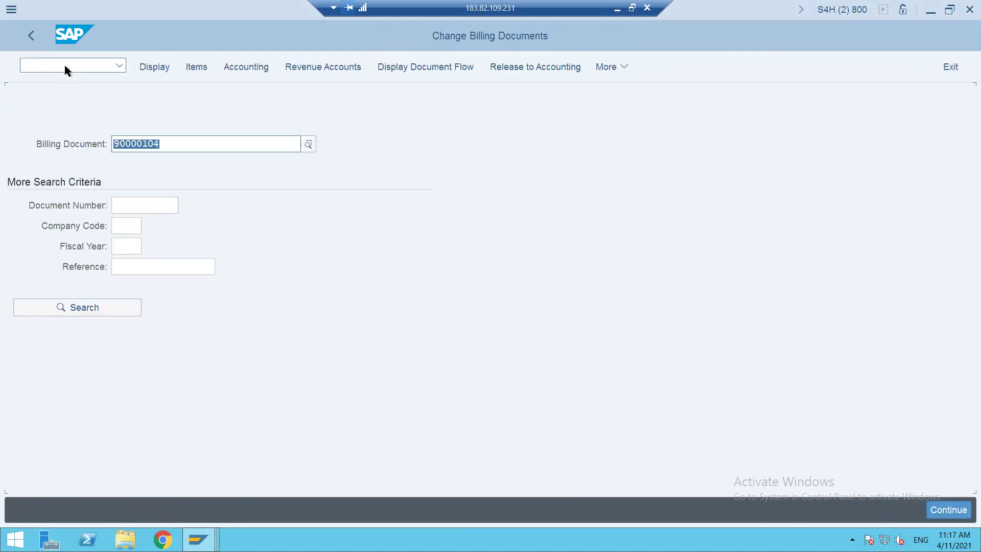
# Open the details of billing type F2 in the billing document type configuration (VOFA)
pyautogui.click(58, 60)
pyautogui.write('/N')
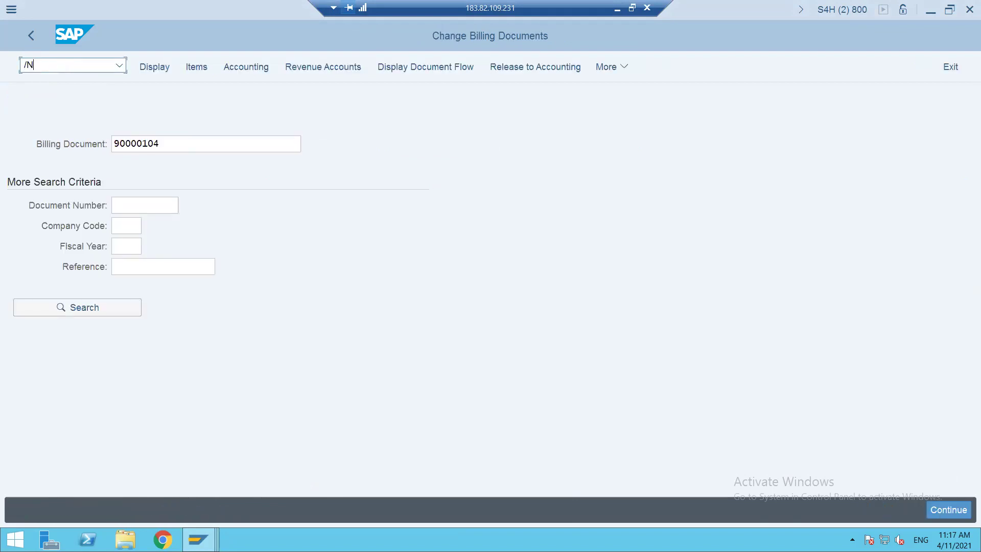
pyautogui.write('VOFA')
pyautogui.press('Return')
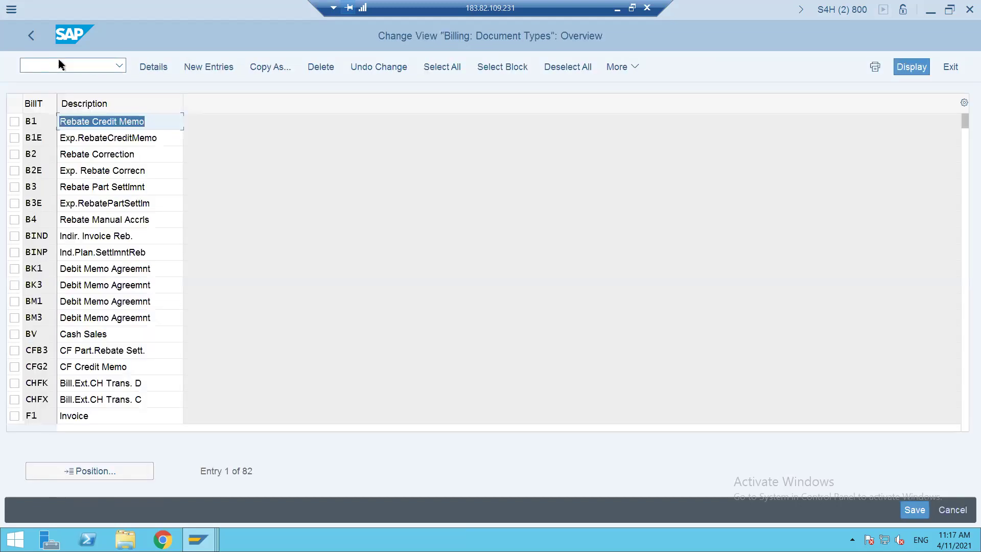
pyautogui.click(84, 471)
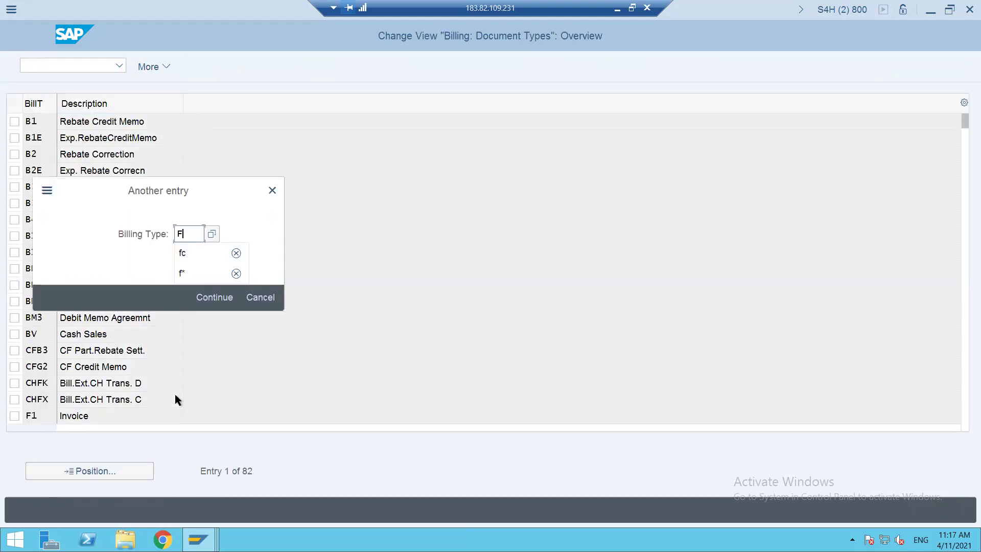
pyautogui.press('Escape')
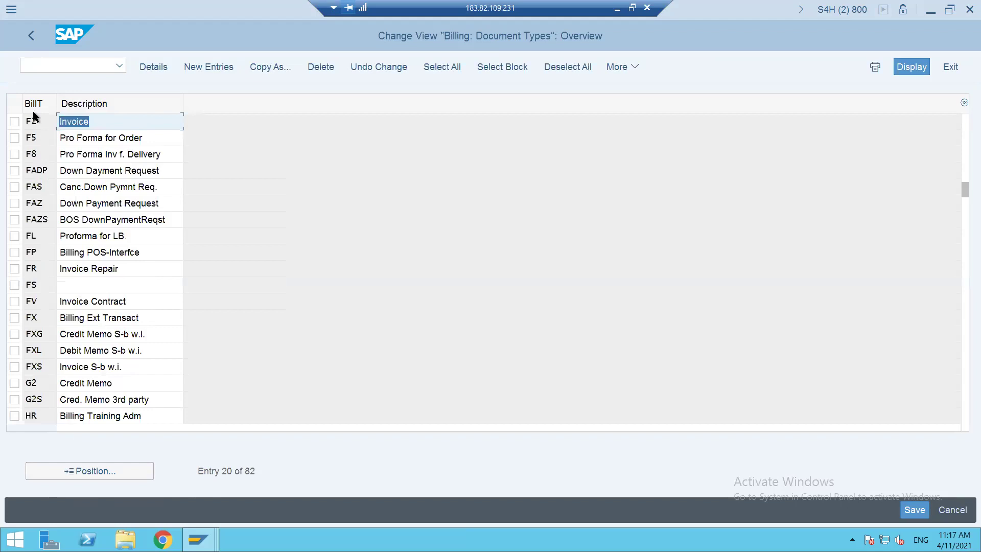
pyautogui.doubleClick(32, 121)
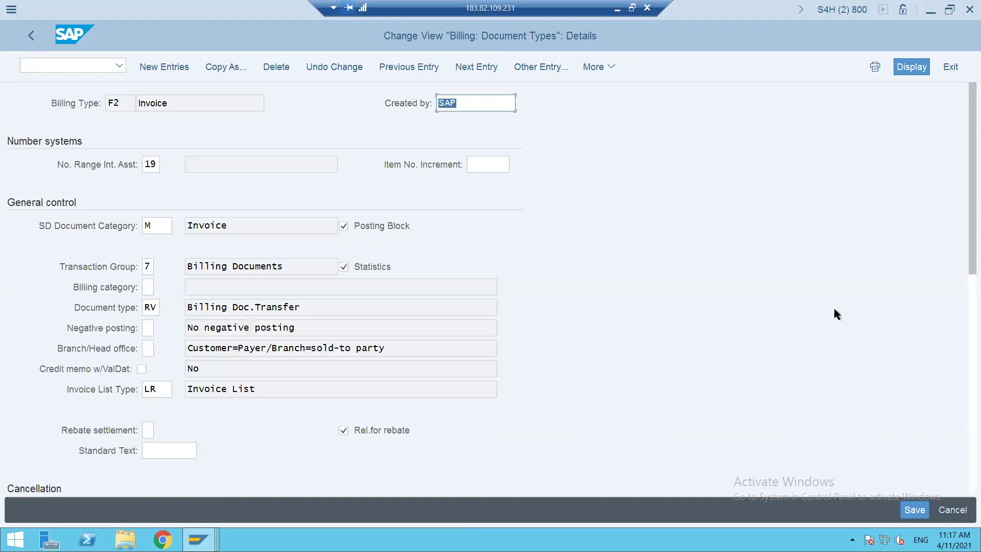
# Set billing type F2's G/L account determination procedure to ZOFI00 and save it in the CONSIGNMET SALES customizing request
pyautogui.scroll(-5, 965, 239)
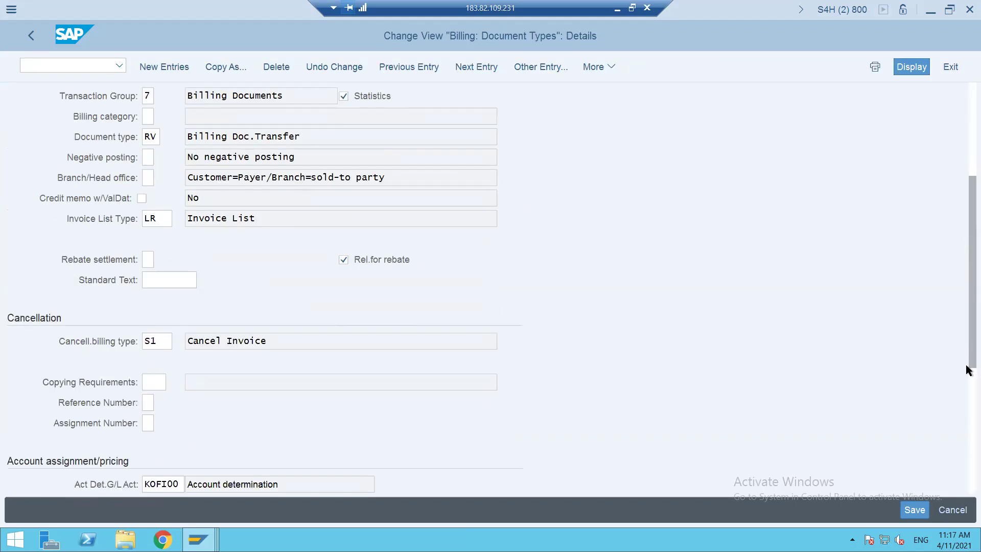
pyautogui.moveTo(178, 372); pyautogui.dragTo(109, 371)
pyautogui.press('BackSpace')
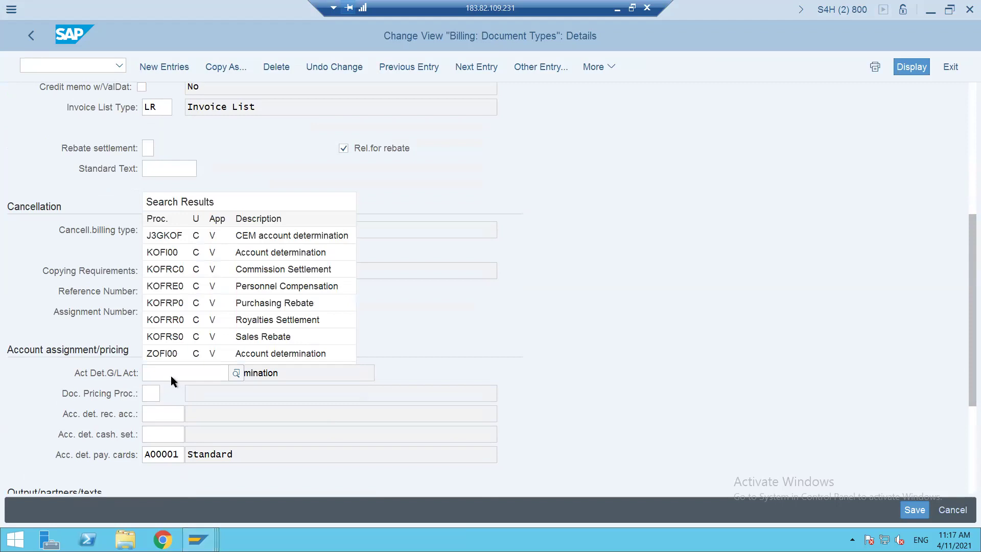
pyautogui.click(165, 357)
pyautogui.hotkey('ctrl', 's')
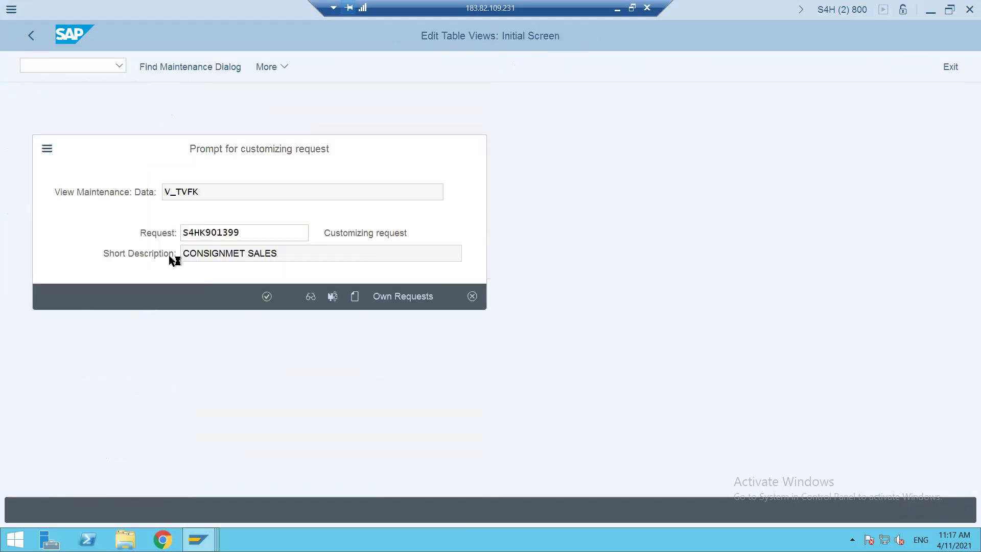
pyautogui.press('Return')
# Release the saved invoice to accounting in VF02 and display its accounting document
pyautogui.click(57, 63)
pyautogui.write('/NVF0')
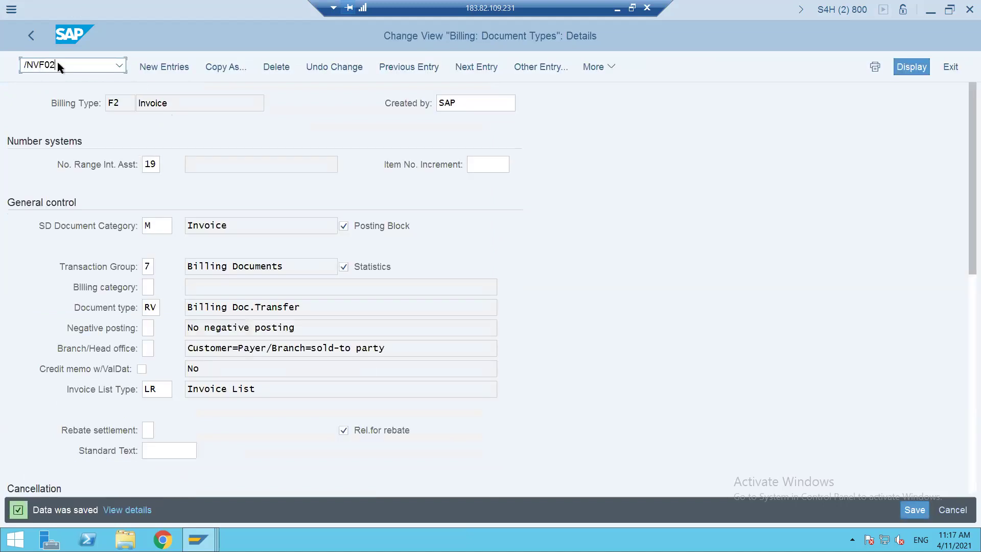
pyautogui.write('2')
pyautogui.press('Return')
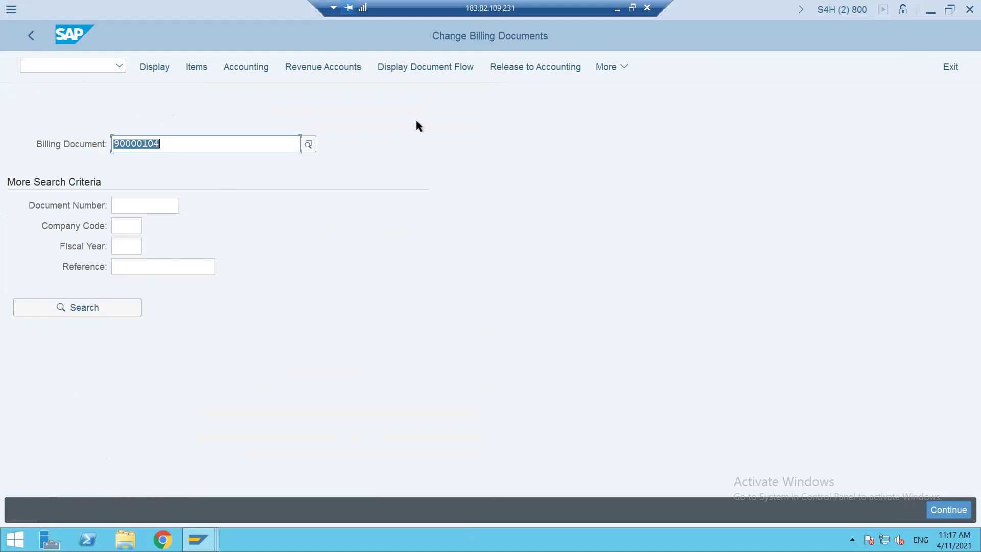
pyautogui.click(497, 65)
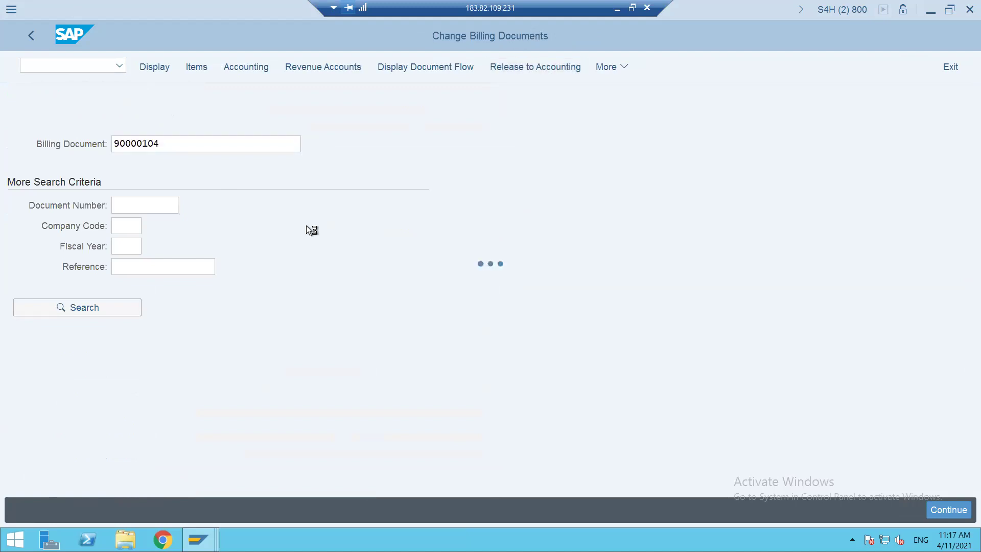
pyautogui.click(255, 70)
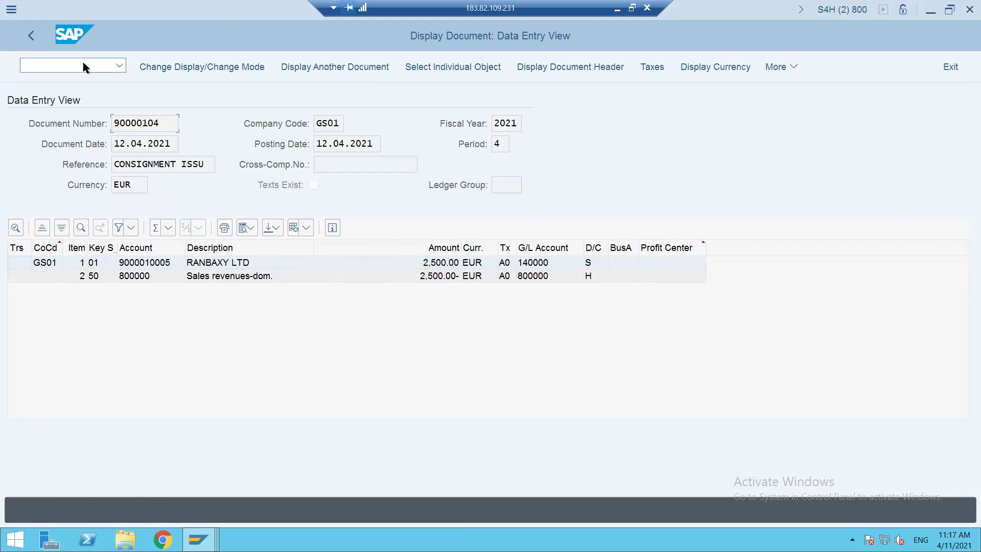
# Recheck the customer consignment quantity in the stock overview session and return to the invoice's accounting document
pyautogui.write('/N')
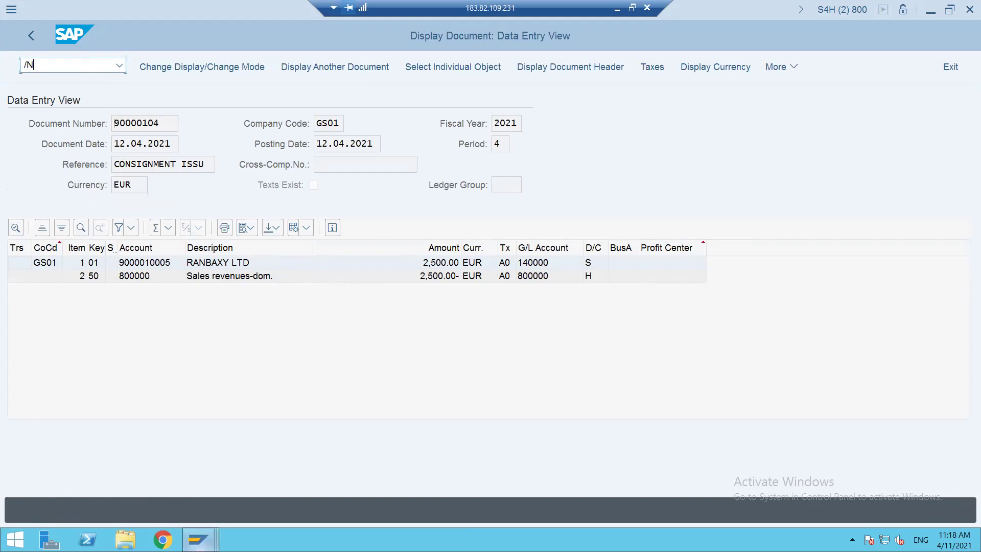
pyautogui.moveTo(206, 532)
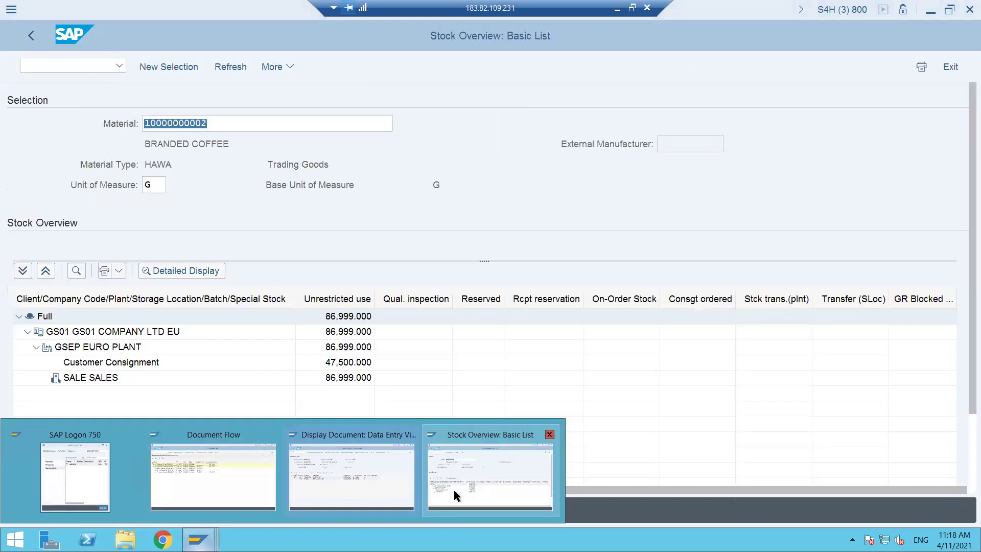
pyautogui.click(453, 490)
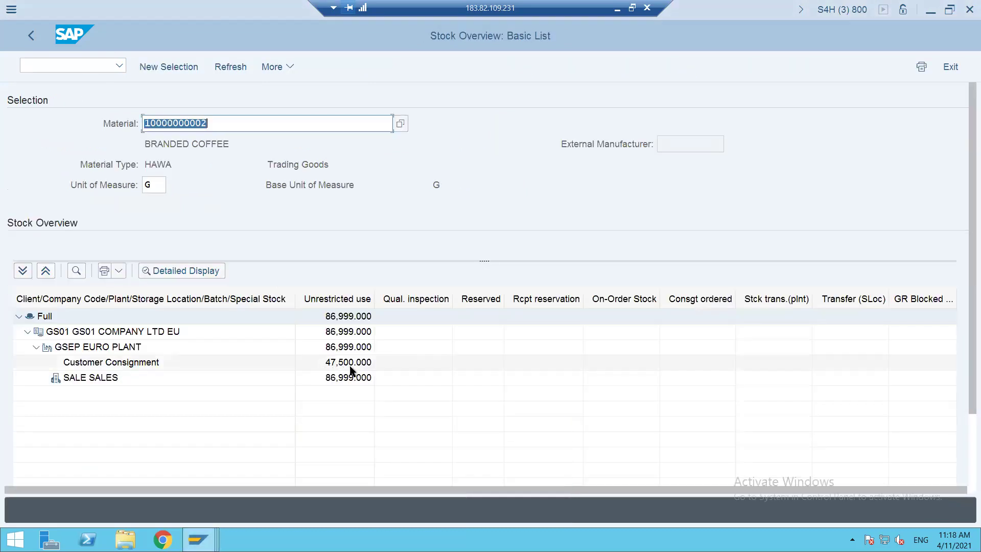
pyautogui.moveTo(205, 534)
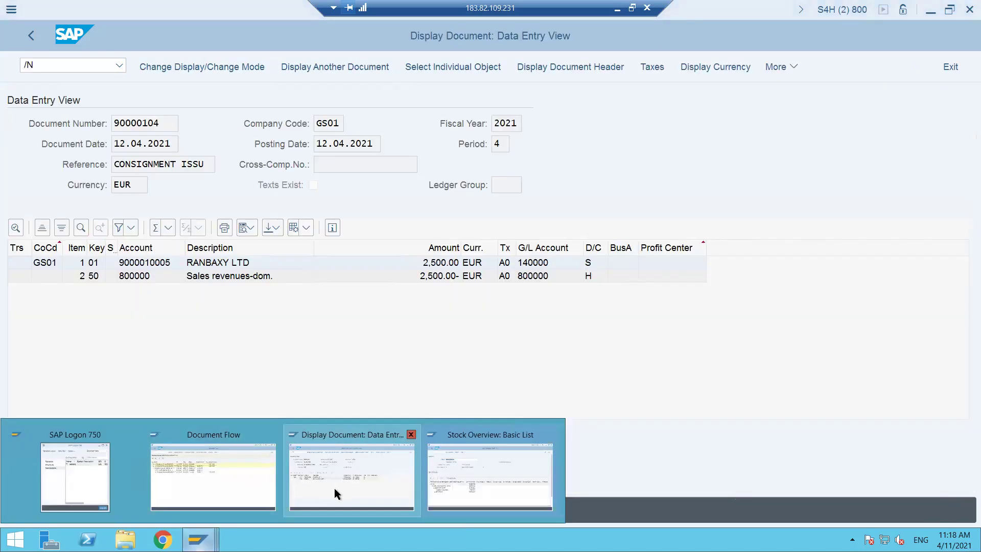
pyautogui.click(334, 489)
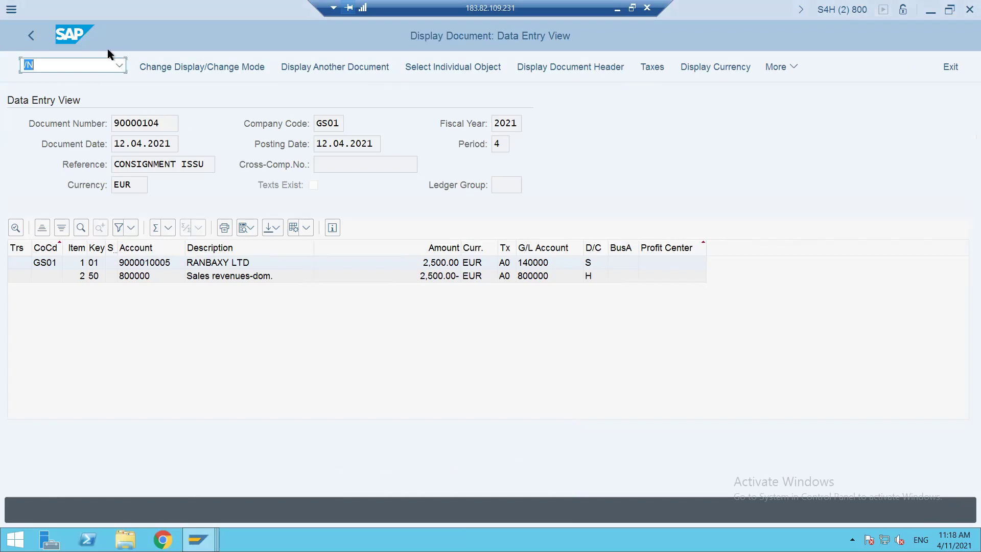
# Show the invoice's document flow with the consignment issue's item details and display the consignment issue order
pyautogui.click(37, 37)
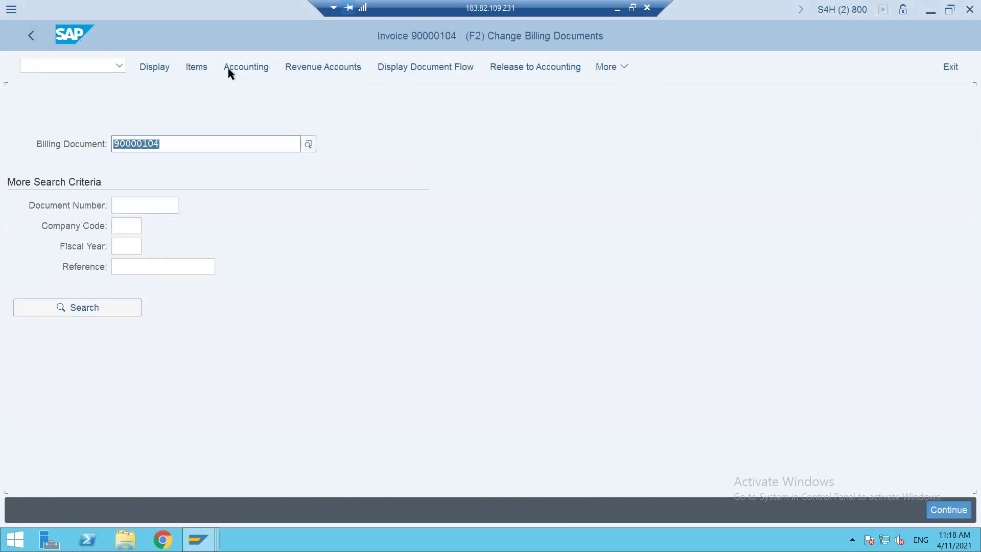
pyautogui.click(416, 69)
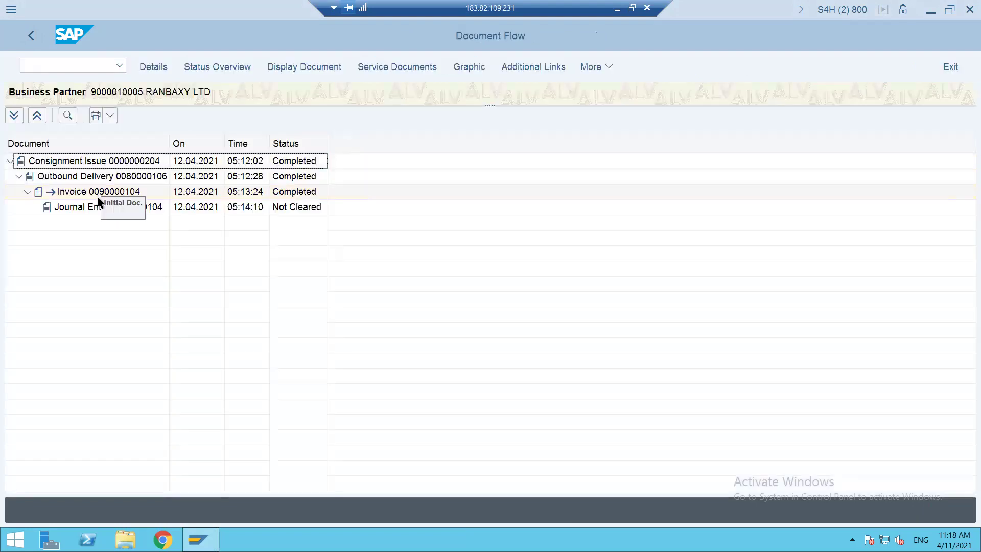
pyautogui.click(123, 171)
pyautogui.click(122, 161)
pyautogui.click(159, 68)
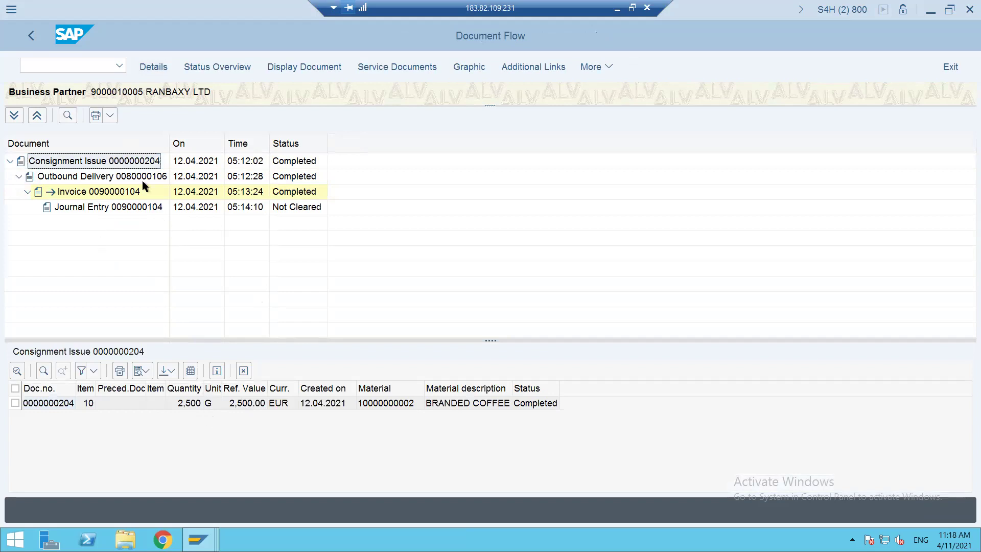
pyautogui.click(276, 68)
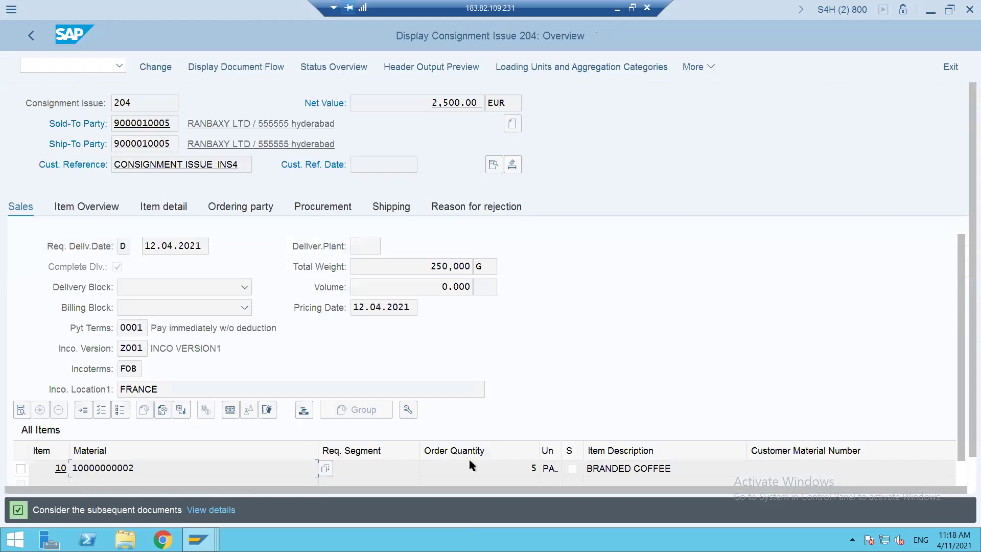
# Open the sales document creation transaction (VA01)
pyautogui.click(64, 59)
pyautogui.write('/NVA01')
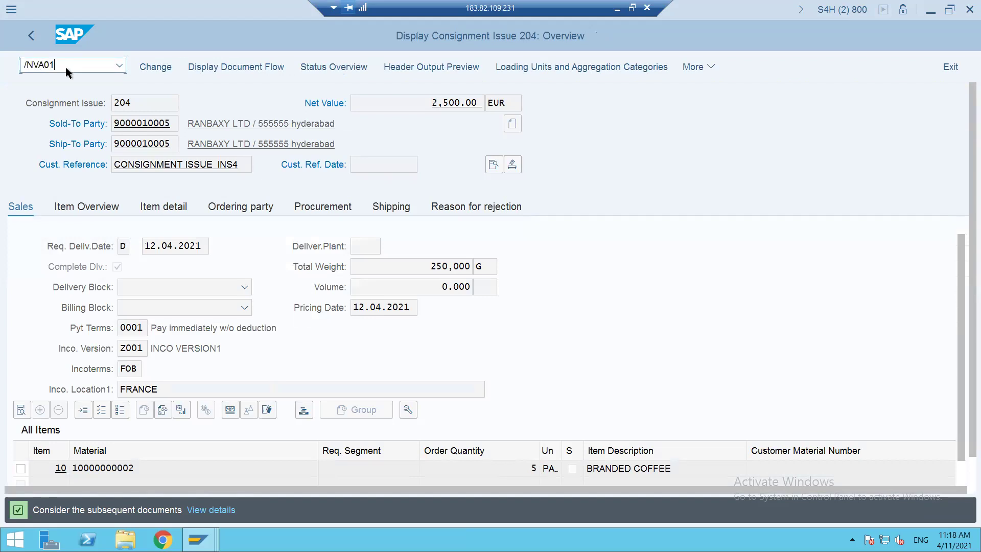
pyautogui.press('Return')
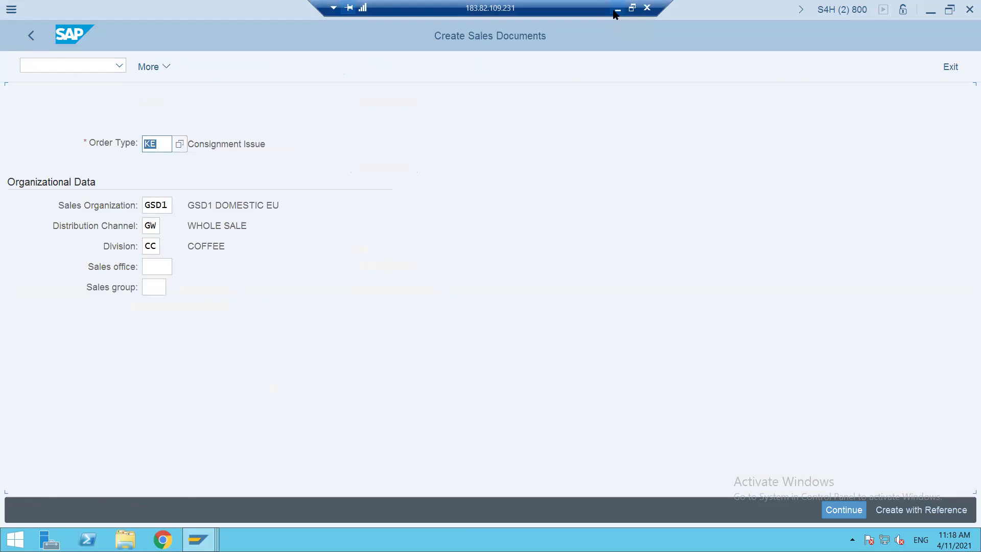
# Switch to the Excel notes and record order type KE, delivery type LF and billing type F2 in the CON ISSUE row
pyautogui.click(616, 9)
pyautogui.click(110, 483)
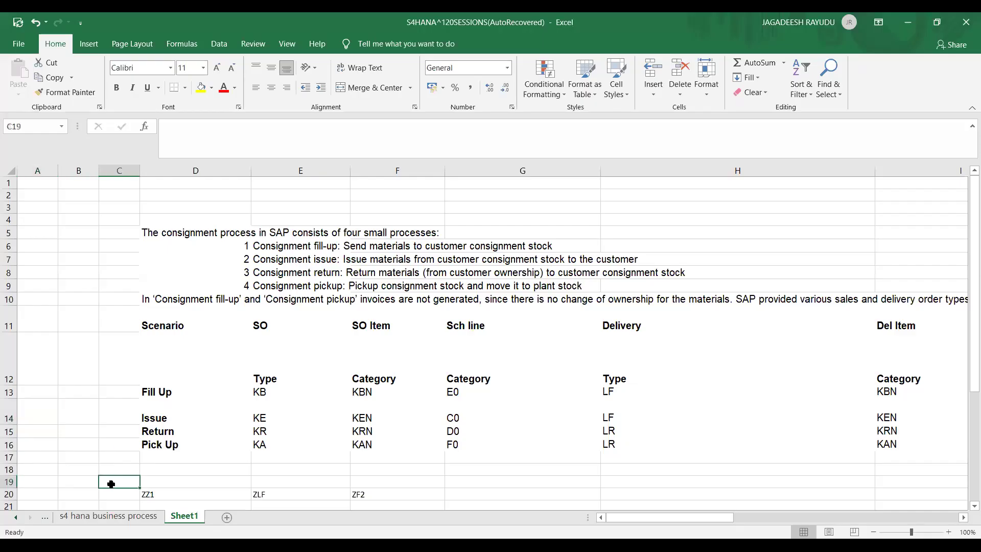
pyautogui.press('Down')
pyautogui.press('Down')
pyautogui.press('Down')
pyautogui.press('Down')
pyautogui.press('Down')
pyautogui.press('Down')
pyautogui.press('Down')
pyautogui.press('Down')
pyautogui.press('Down')
pyautogui.press('Down')
pyautogui.press('Down')
pyautogui.press('Down')
pyautogui.press('Down')
pyautogui.press('Down')
pyautogui.press('Down')
pyautogui.press('Down')
pyautogui.press('Down')
pyautogui.press('Down')
pyautogui.press('Down')
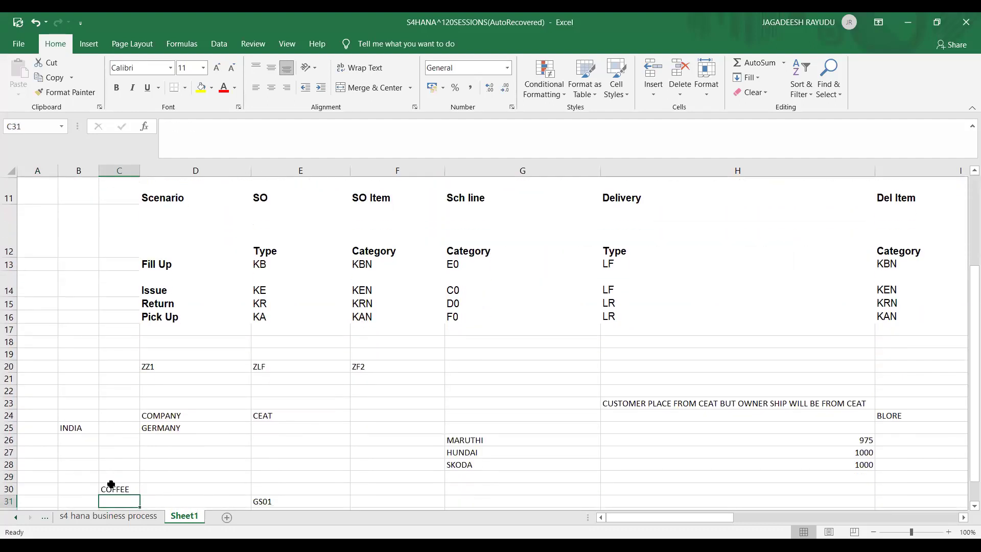
pyautogui.press('Down')
pyautogui.press('Down')
pyautogui.press('Down')
pyautogui.press('Down')
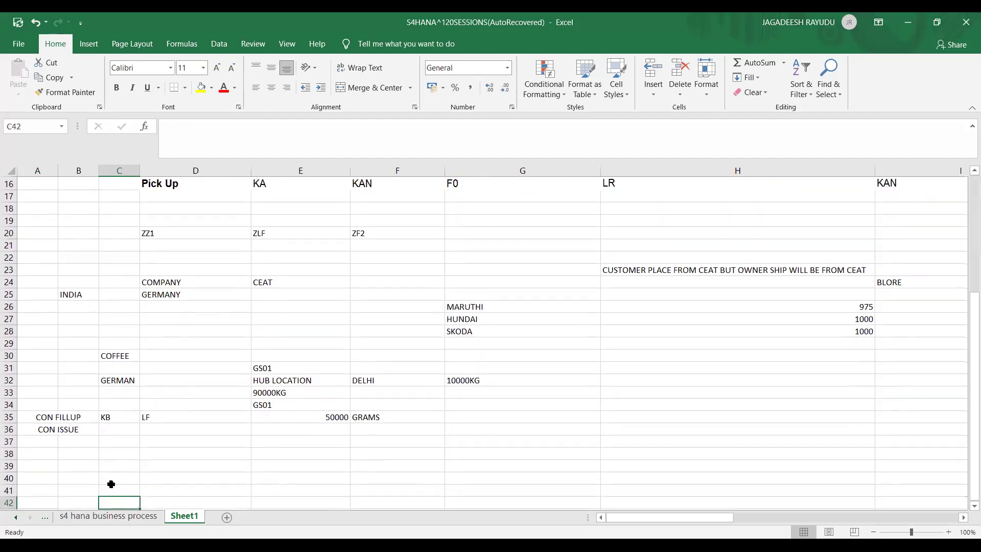
pyautogui.click(112, 431)
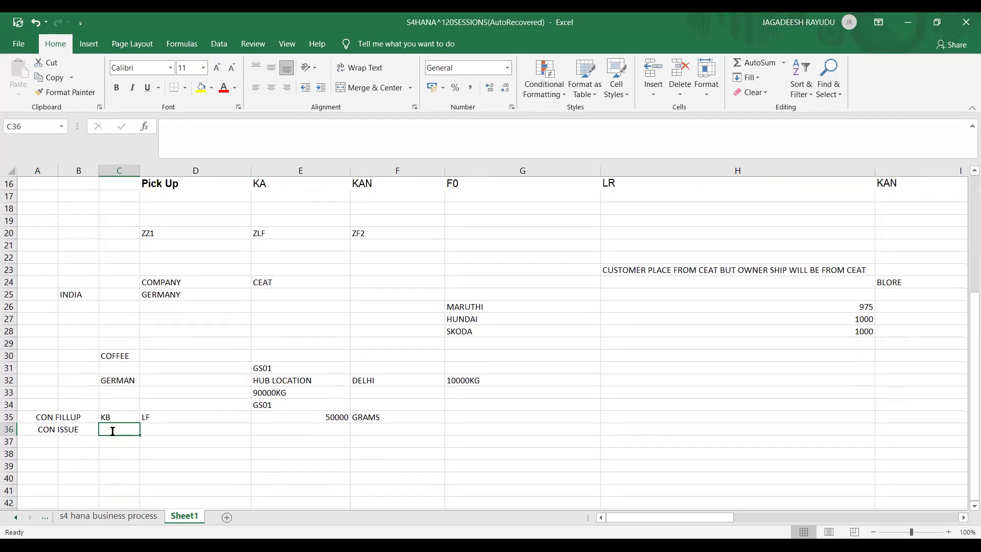
pyautogui.write('KE')
pyautogui.press('Tab')
pyautogui.write('LF')
pyautogui.press('Tab')
pyautogui.write('F2')
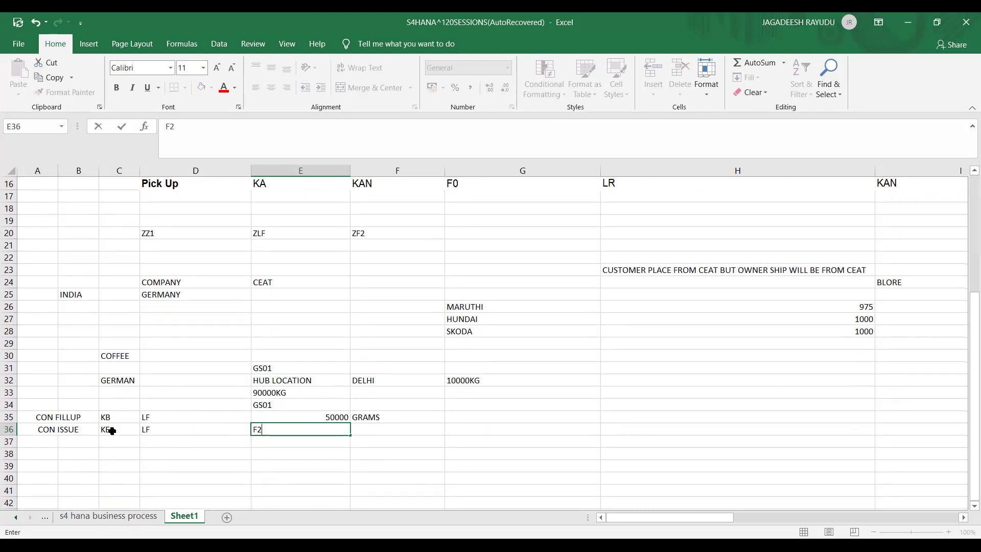
pyautogui.press('Tab')
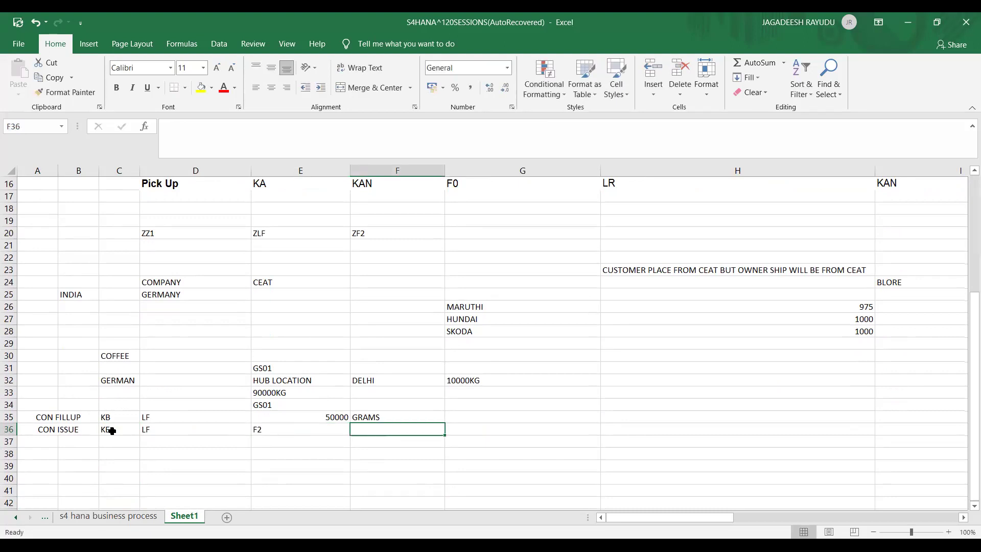
# Enter the consignment issue quantity 2500 in cell F36 of the CON ISSUE row
pyautogui.press('Up')
pyautogui.press('Left')
pyautogui.press('Right')
pyautogui.press('Down')
pyautogui.write('2500')
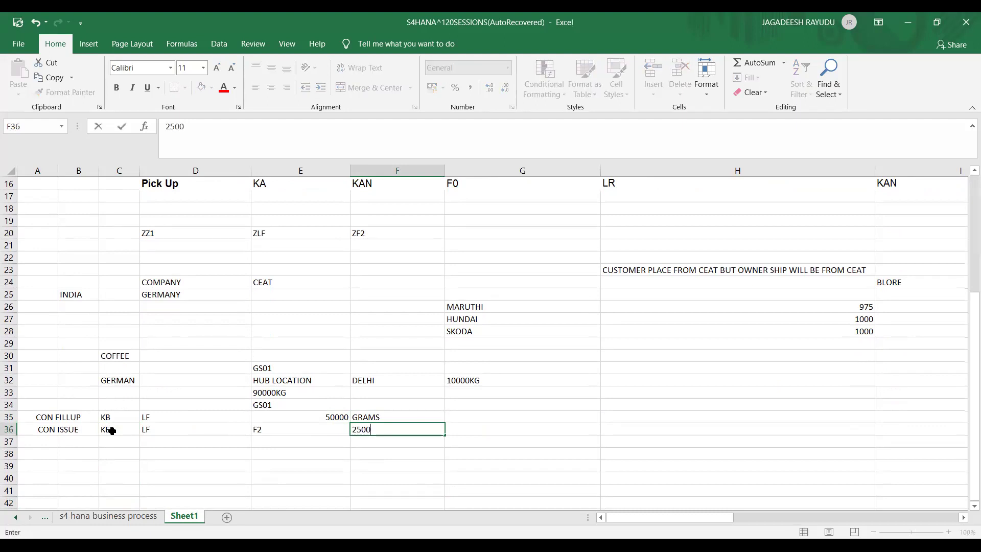
pyautogui.press('Tab')
pyautogui.press('Left')
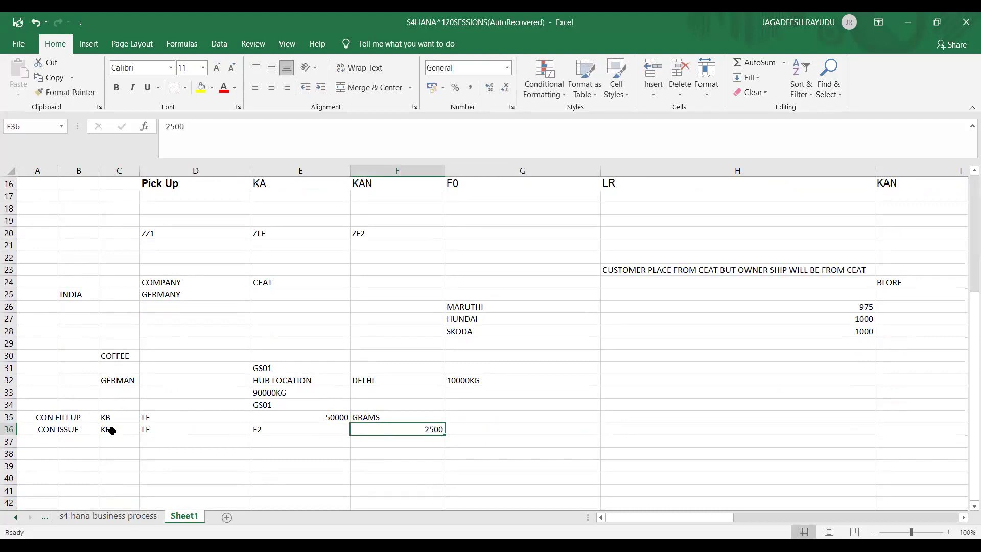
# Calculate the remaining consignment quantity in G35 with the formula =E35-F36
pyautogui.press('Up')
pyautogui.press('Right')
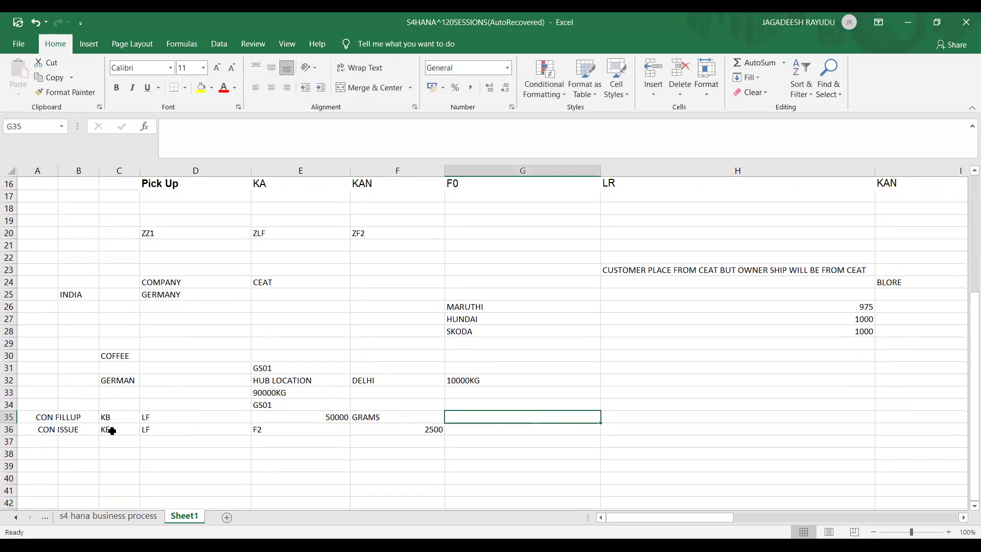
pyautogui.write('=')
pyautogui.press('Left')
pyautogui.press('Left')
pyautogui.write('-')
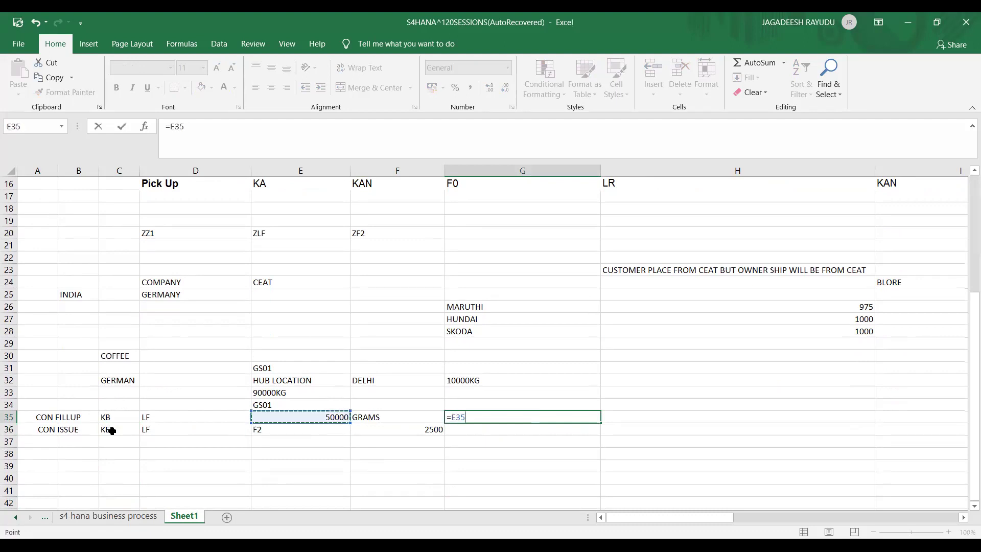
pyautogui.press('Left')
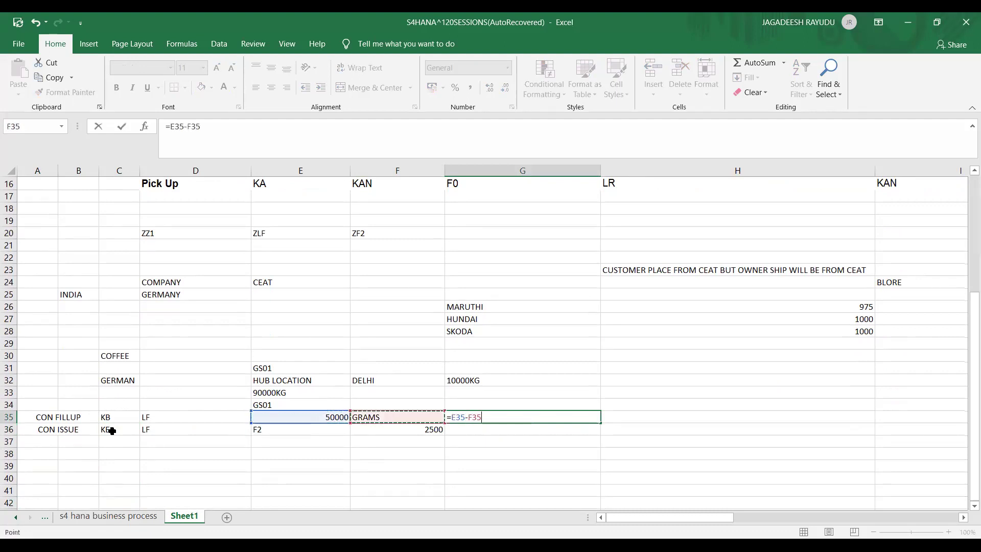
pyautogui.press('Down')
pyautogui.press('Return')
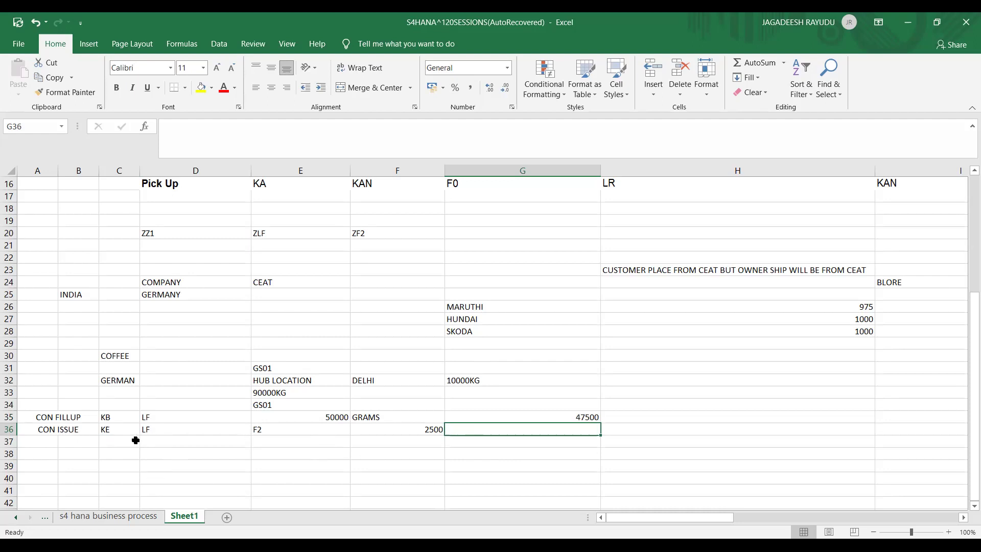
# Add the label CON RETURNS in A37 and merge and center it across A37:B37
pyautogui.click(64, 431)
pyautogui.click(47, 437)
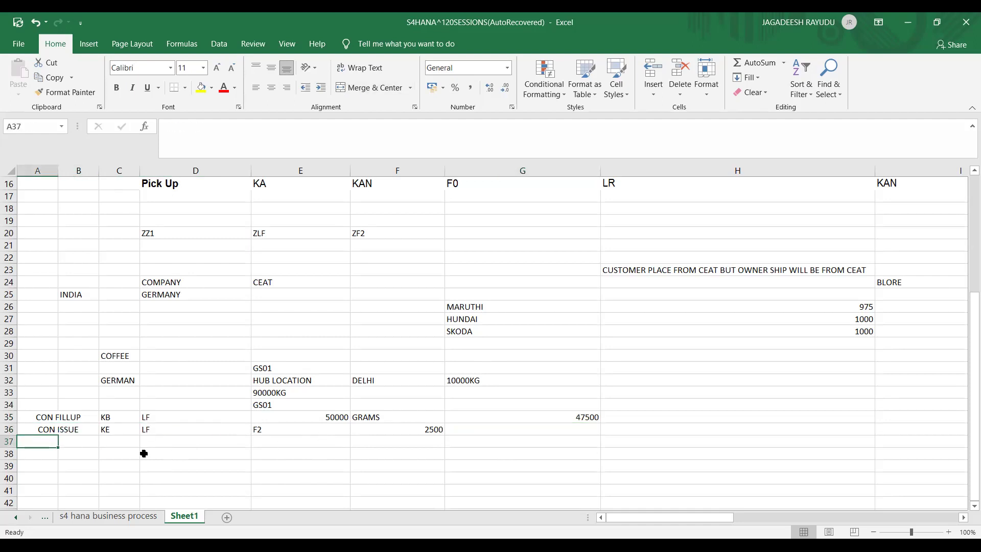
pyautogui.write('CON')
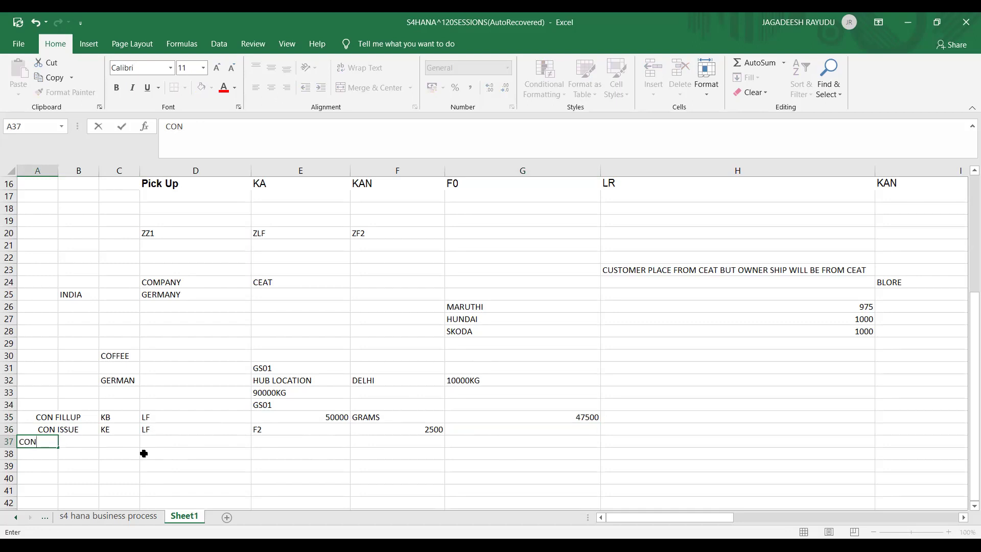
pyautogui.write(' RETURNS')
pyautogui.click(72, 476)
pyautogui.moveTo(31, 447); pyautogui.dragTo(29, 446)
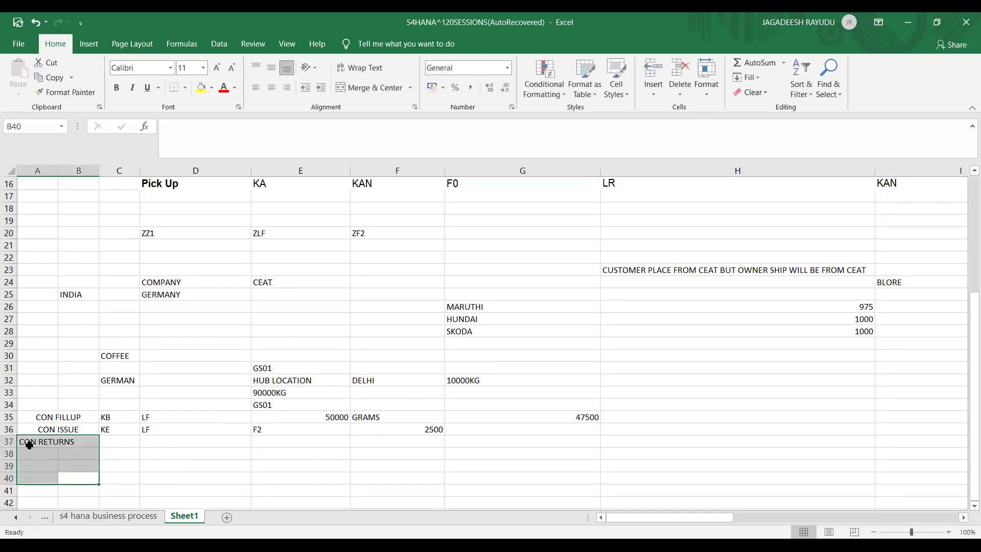
pyautogui.click(29, 445)
pyautogui.hotkey('shift', 'Right')
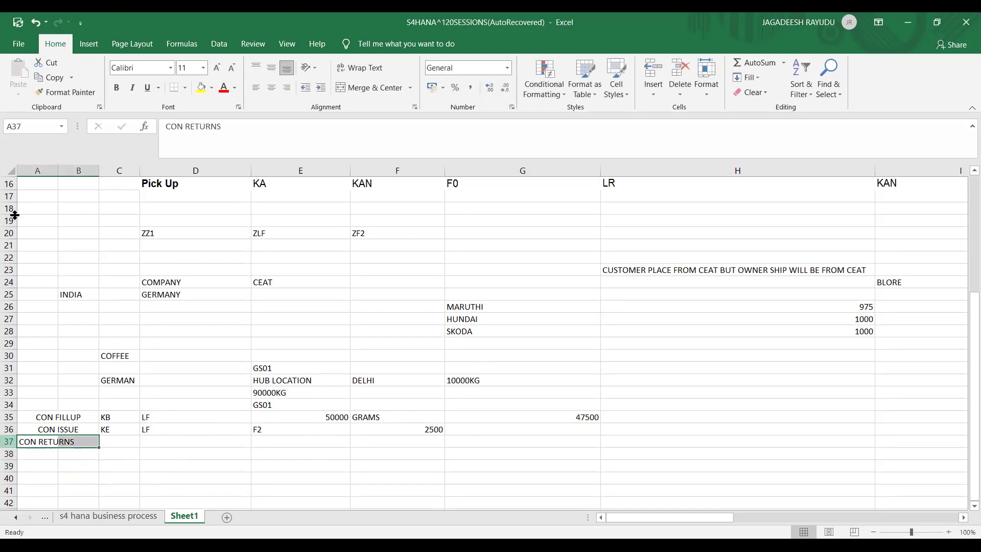
pyautogui.click(341, 88)
# Examine the Return row of the scenario table for its item category, schedule line category, delivery type and movement type
pyautogui.click(184, 236)
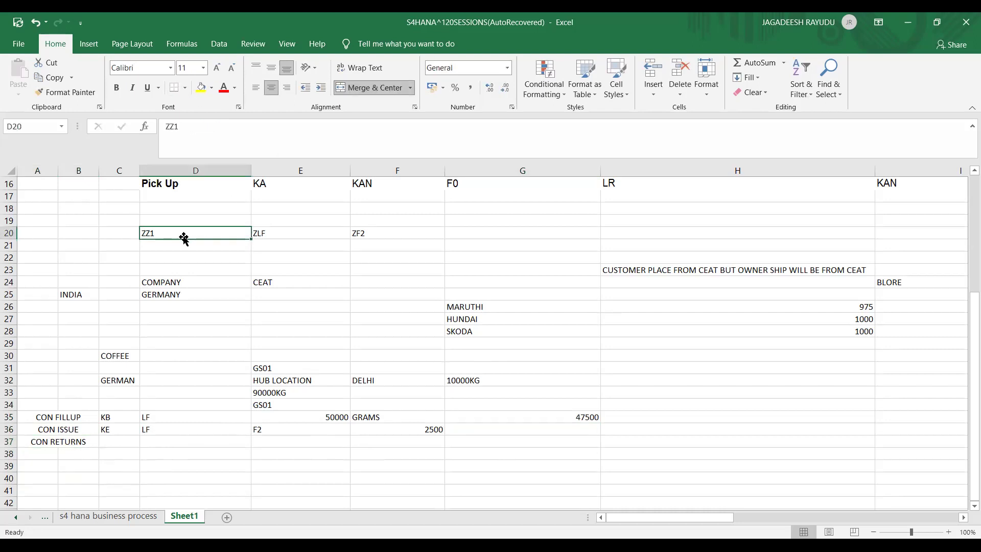
pyautogui.press('Up')
pyautogui.press('Up')
pyautogui.press('Up')
pyautogui.press('Up')
pyautogui.press('Up')
pyautogui.press('Up')
pyautogui.press('Up')
pyautogui.press('Up')
pyautogui.press('Up')
pyautogui.press('Up')
pyautogui.press('Up')
pyautogui.press('Up')
pyautogui.press('Down')
pyautogui.press('Down')
pyautogui.press('Down')
pyautogui.press('Down')
pyautogui.press('Down')
pyautogui.press('Down')
pyautogui.press('Down')
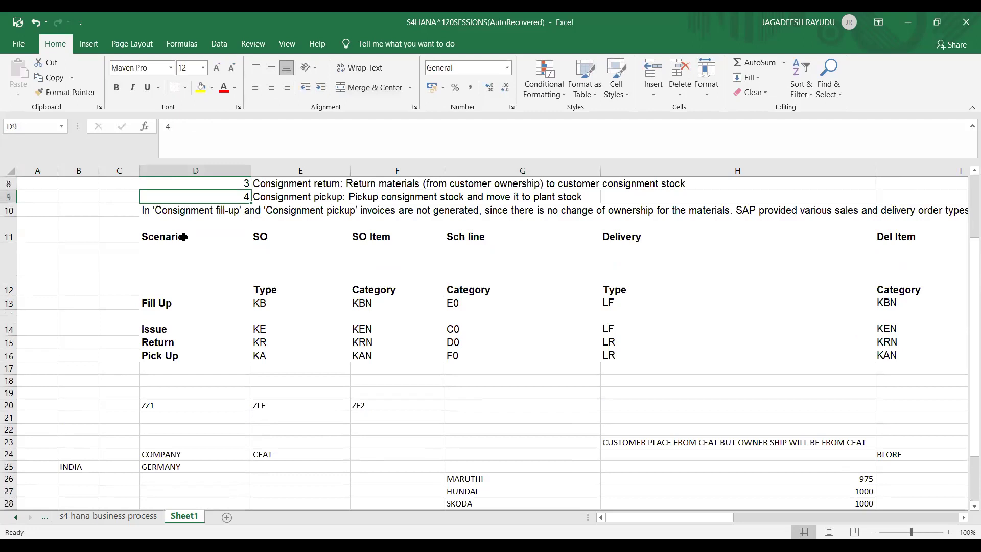
pyautogui.press('Right')
pyautogui.press('Right')
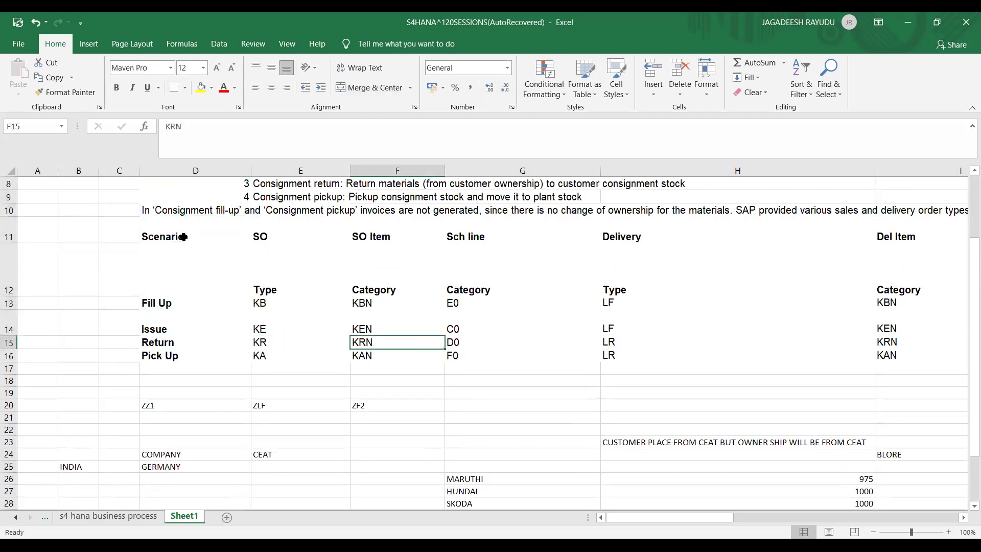
pyautogui.press('Right')
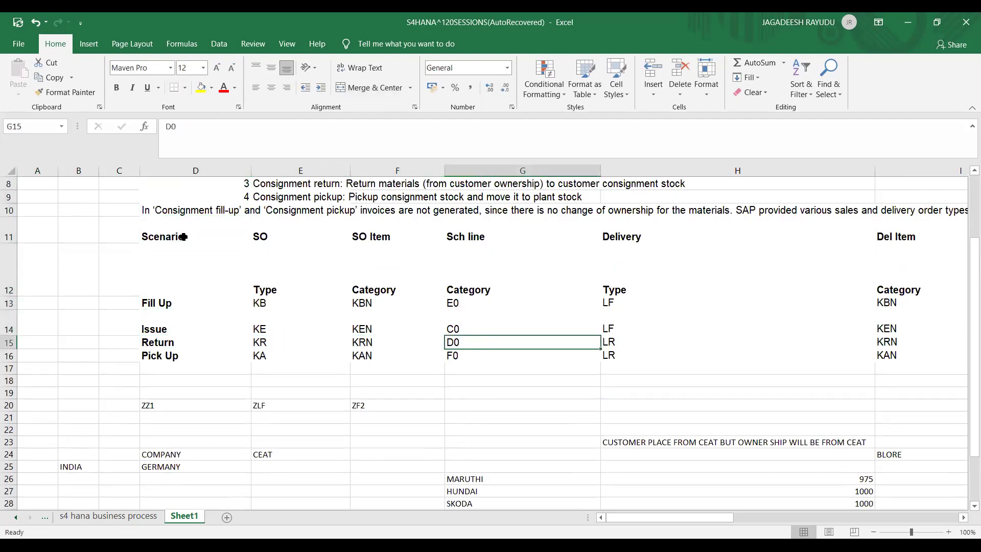
pyautogui.press('Right')
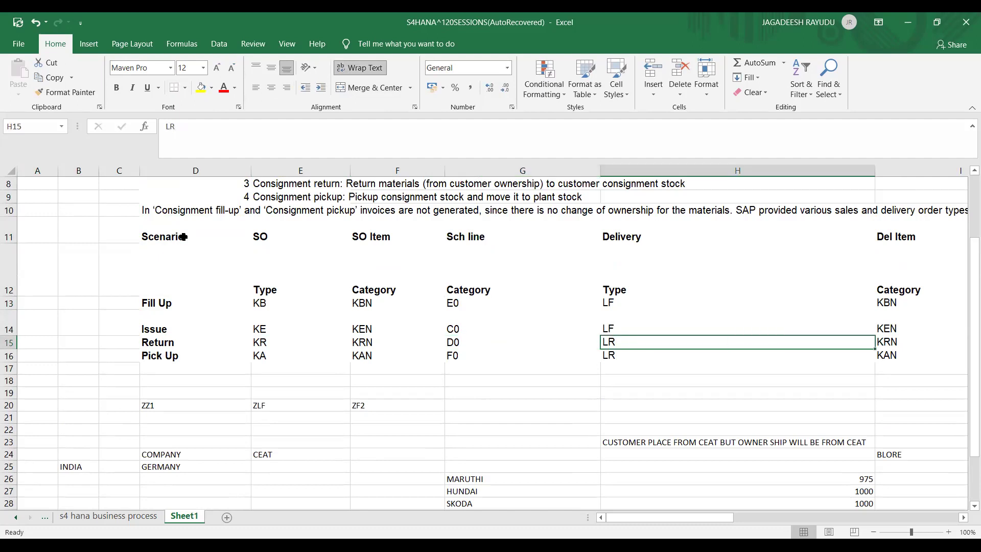
pyautogui.press('Right')
pyautogui.press('Right')
pyautogui.press('Left')
pyautogui.press('Left')
pyautogui.press('Left')
pyautogui.press('Right')
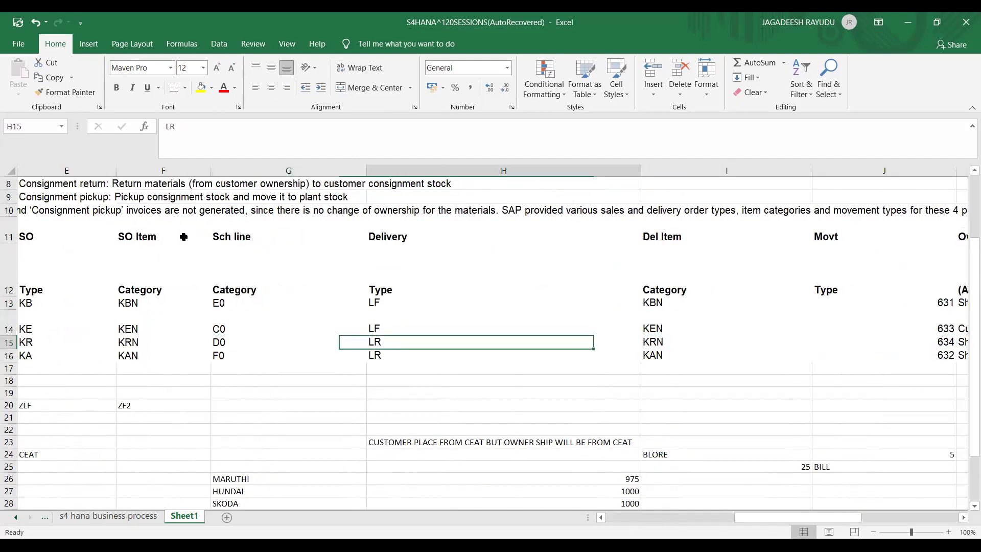
pyautogui.press('Right')
pyautogui.press('Right')
pyautogui.press('Right')
pyautogui.press('Right')
pyautogui.press('Left')
pyautogui.press('Left')
pyautogui.press('Right')
pyautogui.press('Left')
# Compare the movement types of the fill-up, issue, return and pickup scenarios in the table
pyautogui.press('Up')
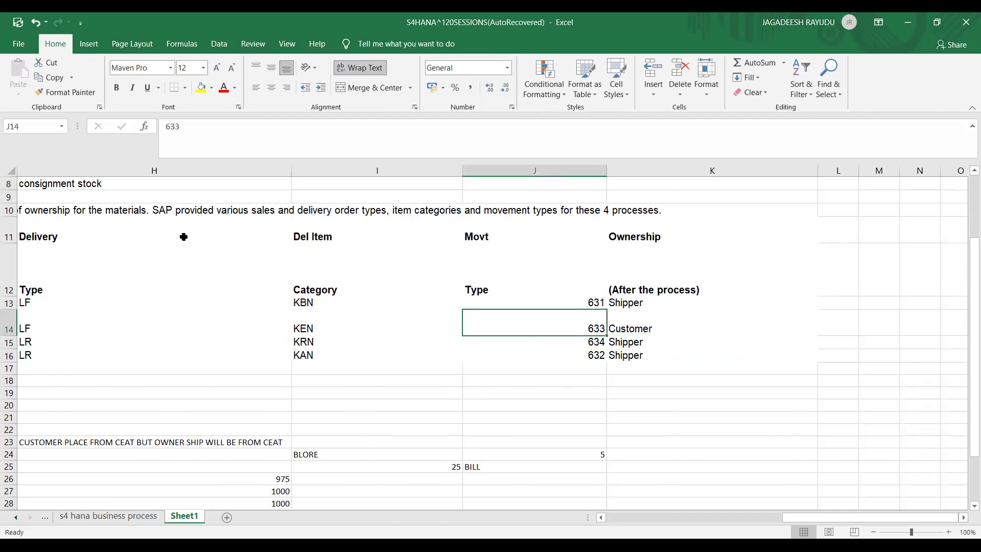
pyautogui.press('Up')
pyautogui.press('Down')
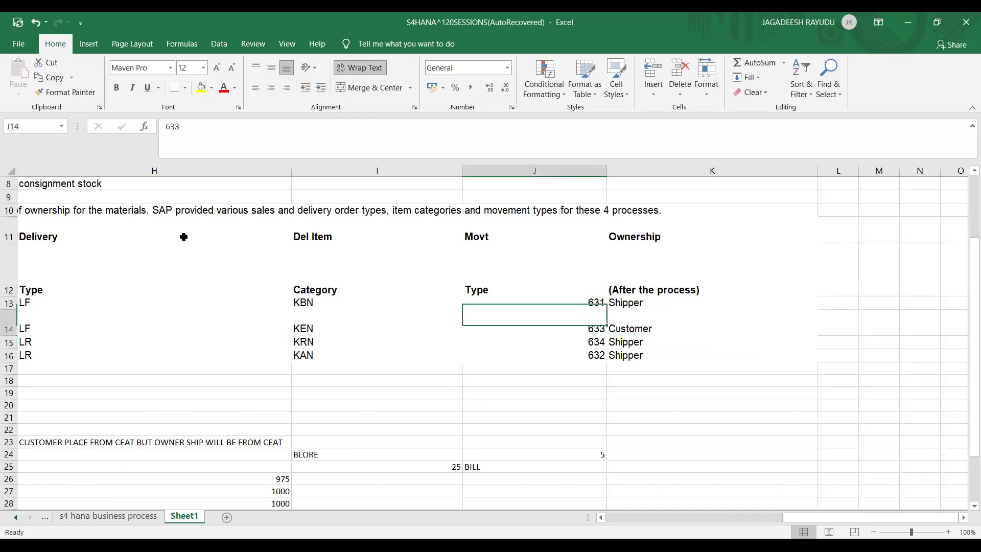
pyautogui.press('Down')
pyautogui.press('Down')
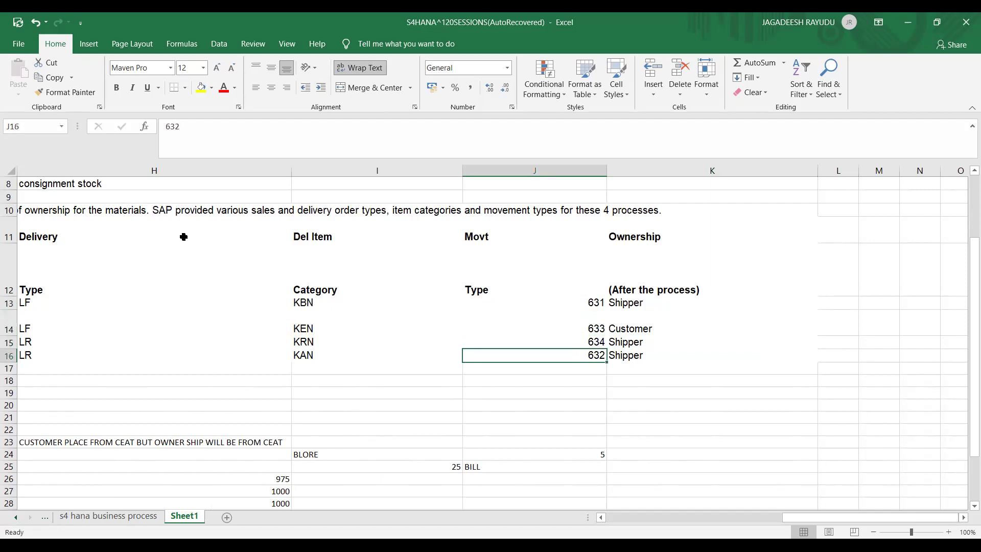
pyautogui.press('Up')
pyautogui.press('Up')
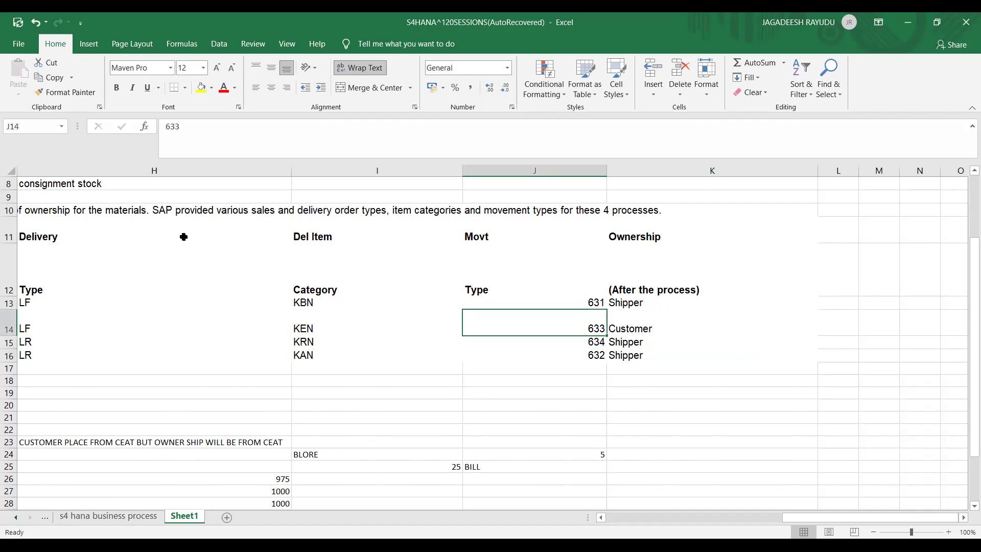
pyautogui.press('Down')
pyautogui.press('Up')
pyautogui.press('Down')
pyautogui.press('Up')
pyautogui.press('Down')
pyautogui.press('Up')
pyautogui.press('Down')
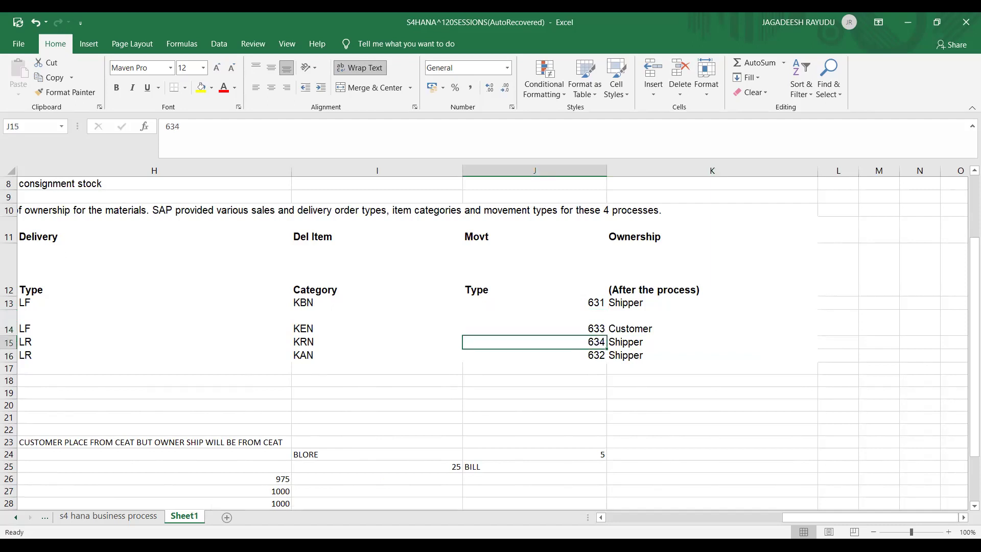
pyautogui.click(547, 328)
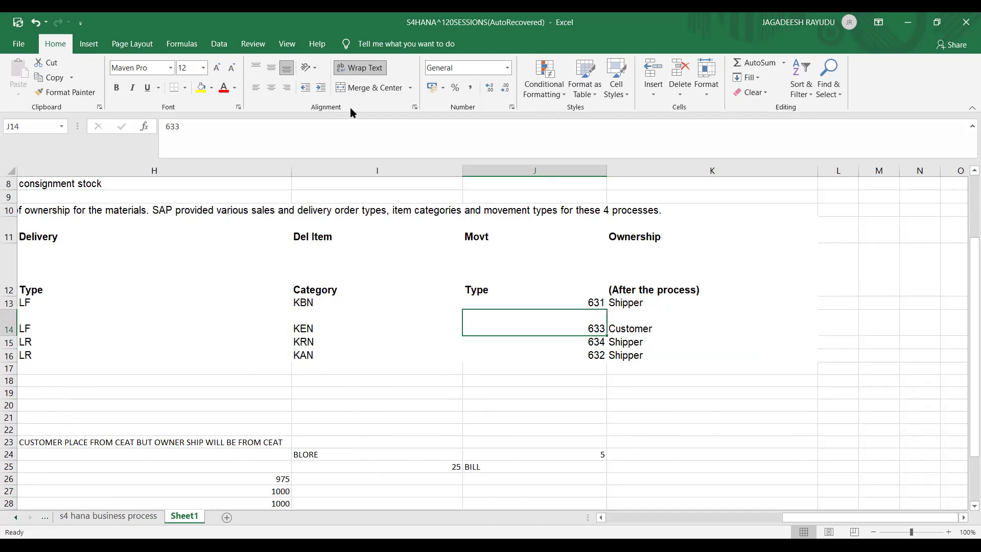
# Switch back to SAP and open the sales order types maintenance transaction (VOV8)
pyautogui.hotkey('alt', 'Tab')
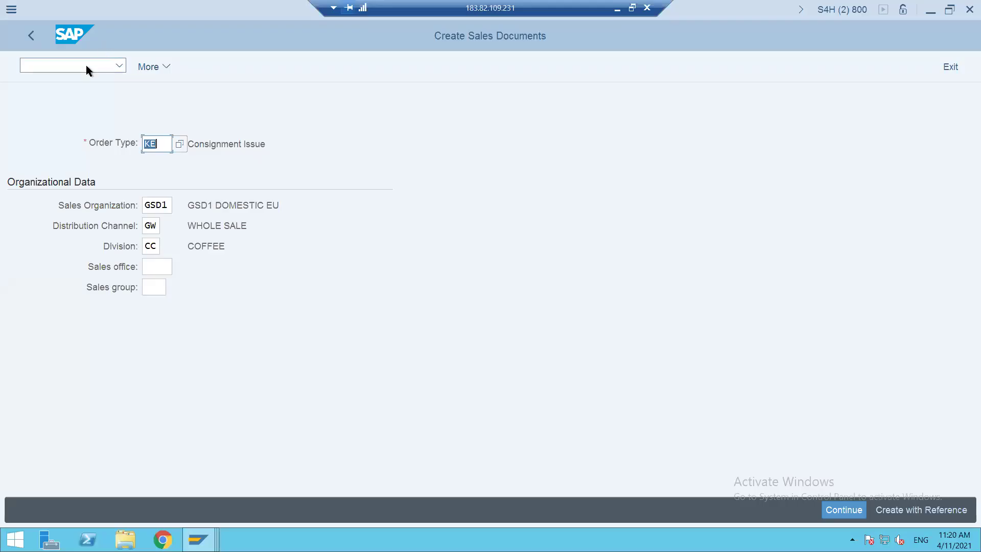
pyautogui.click(86, 68)
pyautogui.write('/NVOV')
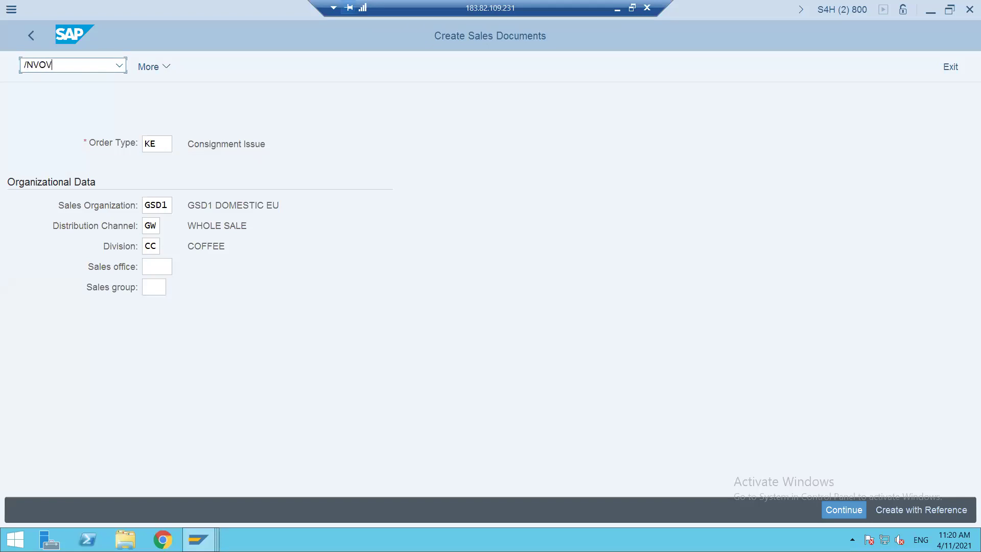
pyautogui.write('8')
pyautogui.press('Return')
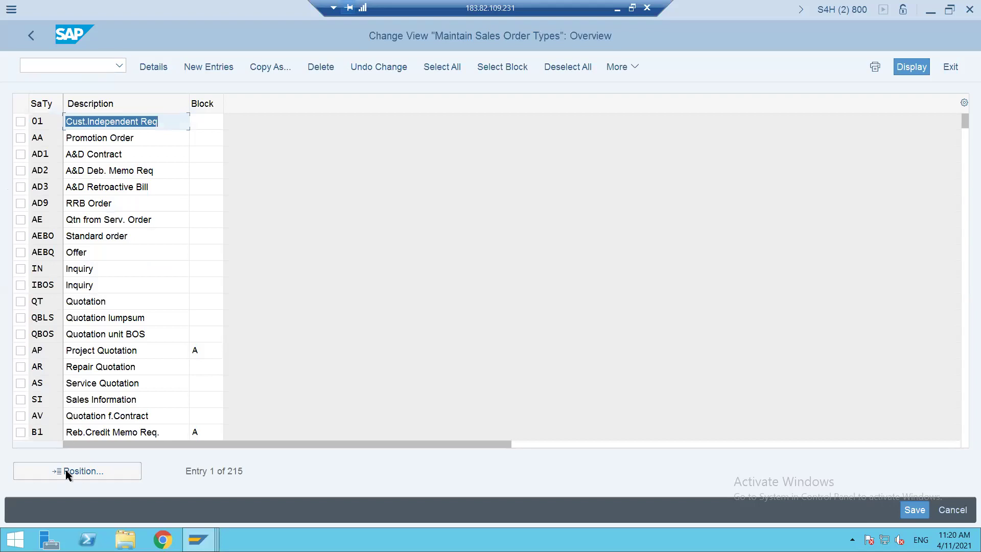
# Find sales document type KR (Consignment Returns), open its details and look through its settings
pyautogui.click(62, 473)
pyautogui.write('KR')
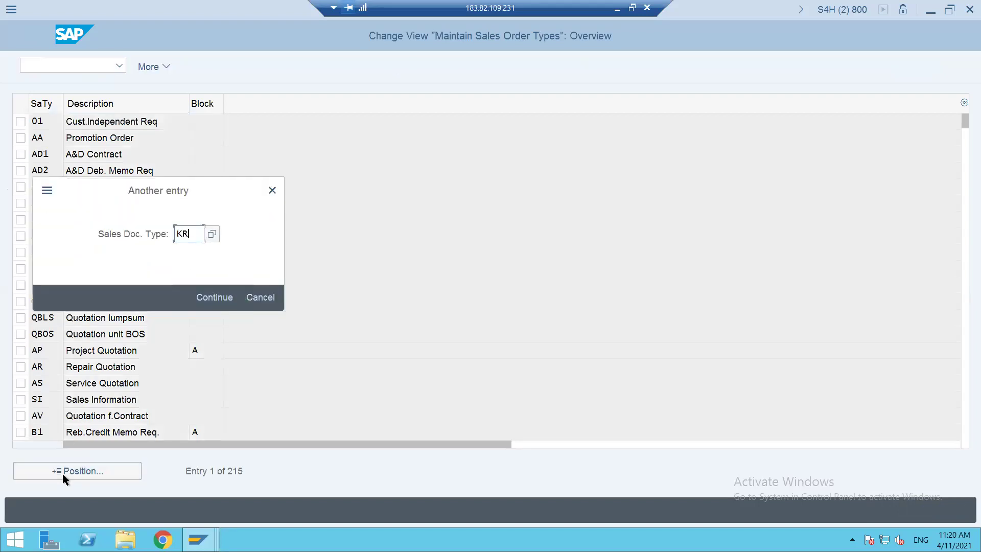
pyautogui.press('Return')
pyautogui.click(55, 121)
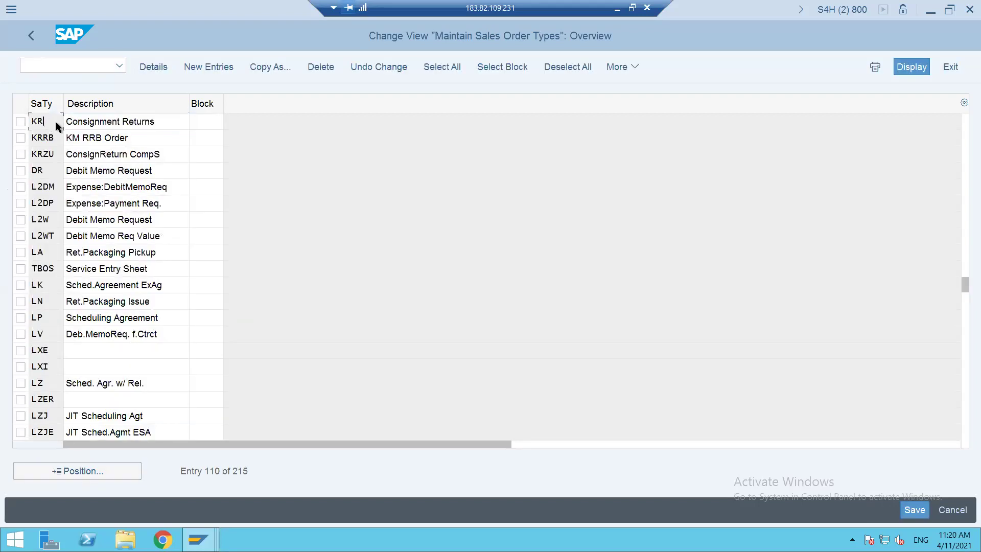
pyautogui.doubleClick(55, 121)
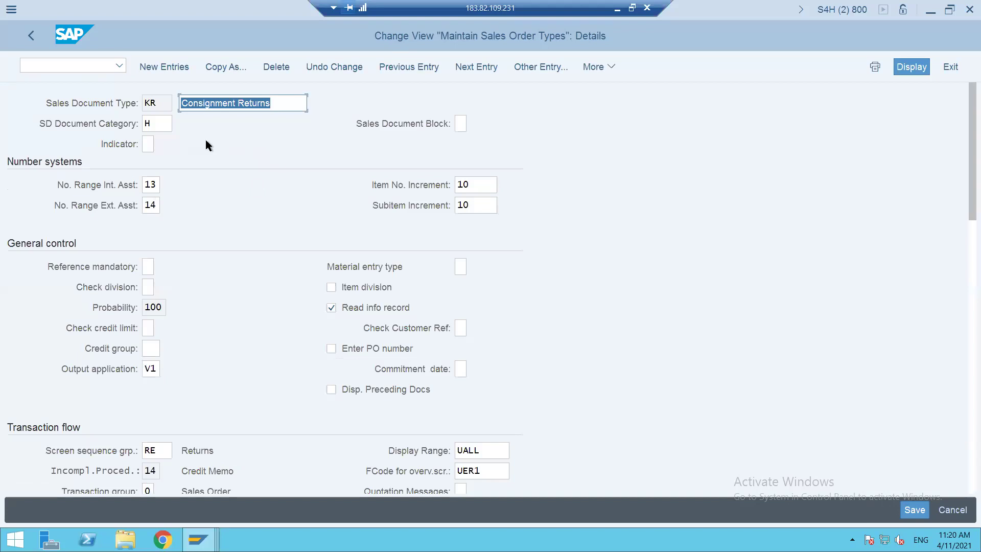
pyautogui.moveTo(965, 167); pyautogui.dragTo(949, 309)
pyautogui.scroll(10, 949, 309)
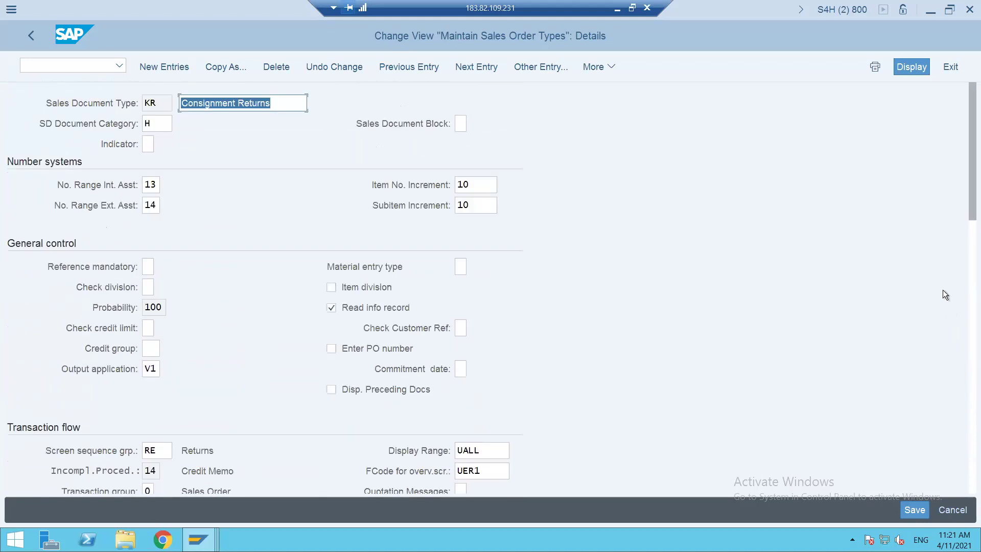
# Look through the shipping and billing settings of sales document type KR, including its delivery type and billing block
pyautogui.scroll(-10, 942, 290)
pyautogui.moveTo(965, 435); pyautogui.dragTo(958, 360)
pyautogui.scroll(10, 950, 327)
pyautogui.scroll(-10, 952, 339)
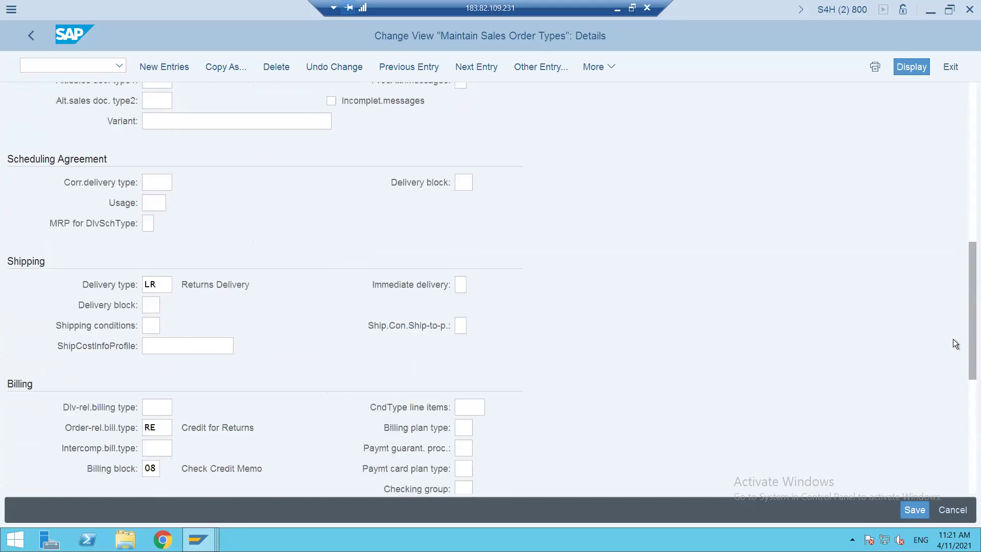
pyautogui.scroll(1, 945, 309)
pyautogui.scroll(10, 945, 308)
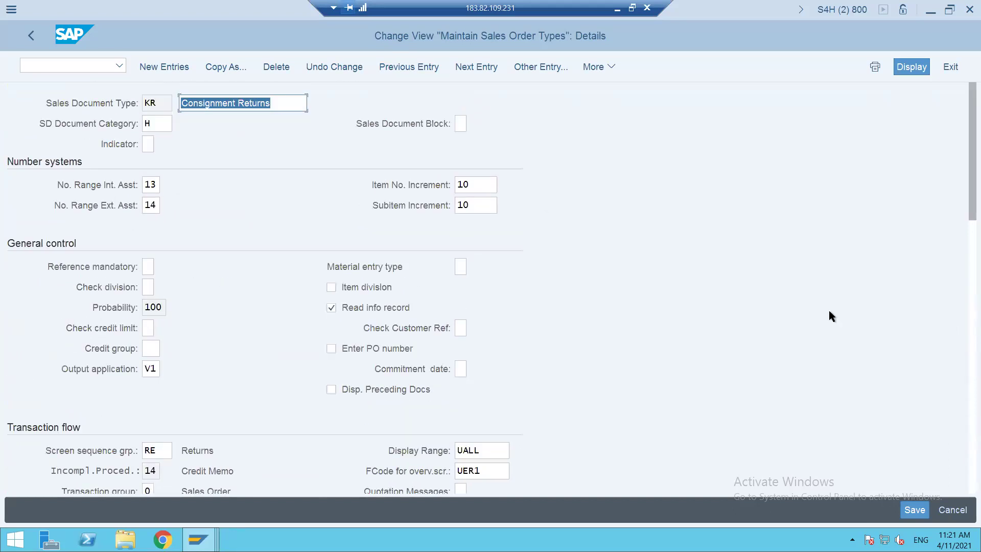
# Open the item category maintenance transaction
pyautogui.click(70, 60)
pyautogui.write('/')
pyautogui.write('VOV')
pyautogui.press('BackSpace')
pyautogui.press('BackSpace')
pyautogui.press('BackSpace')
pyautogui.write('NVOV')
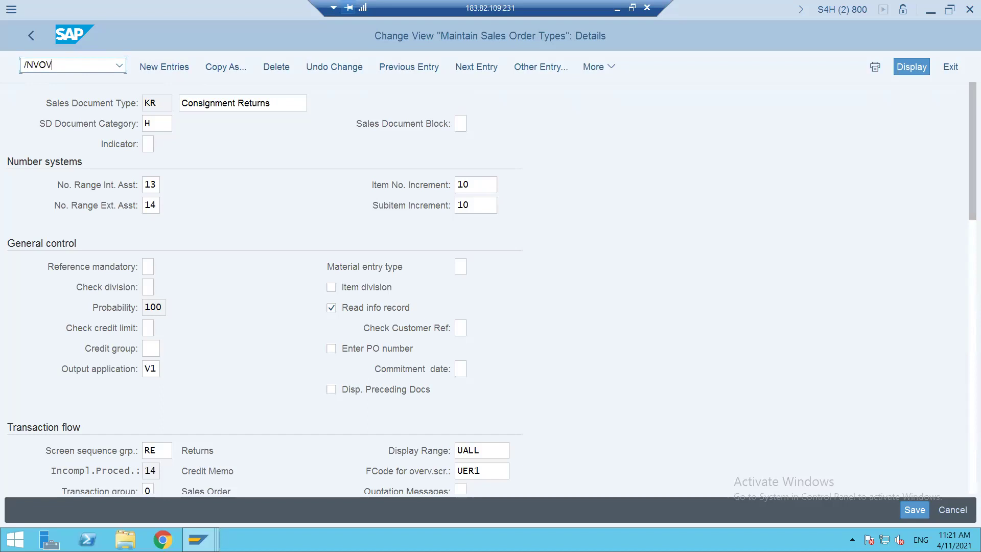
pyautogui.press('Return')
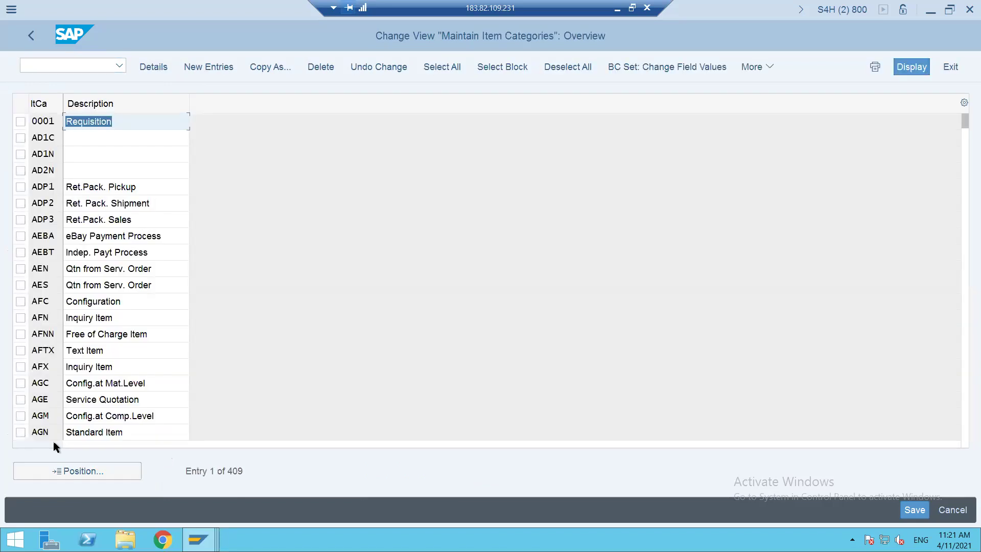
# Find item categories KRN and REN in the list and select both entries
pyautogui.click(57, 471)
pyautogui.write('KRN')
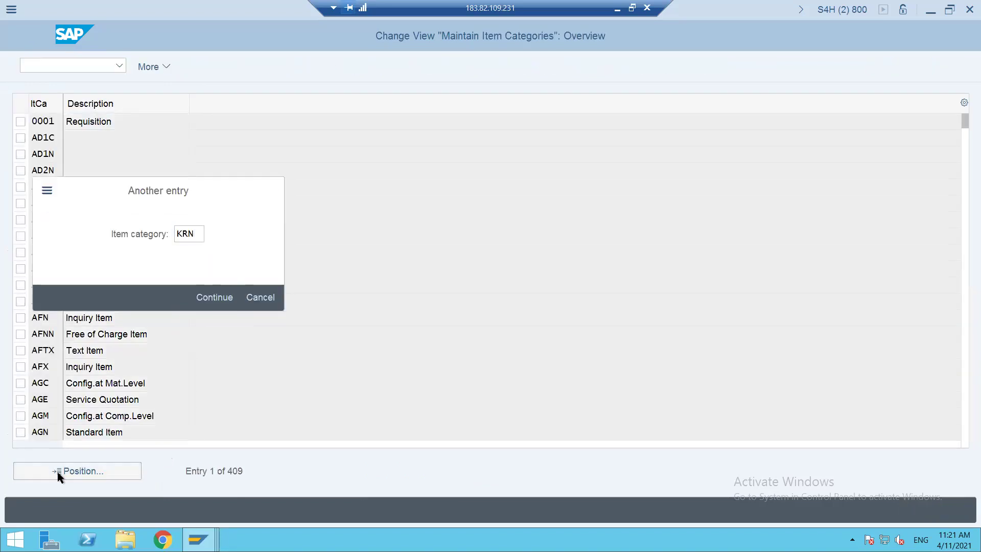
pyautogui.press('Return')
pyautogui.click(21, 122)
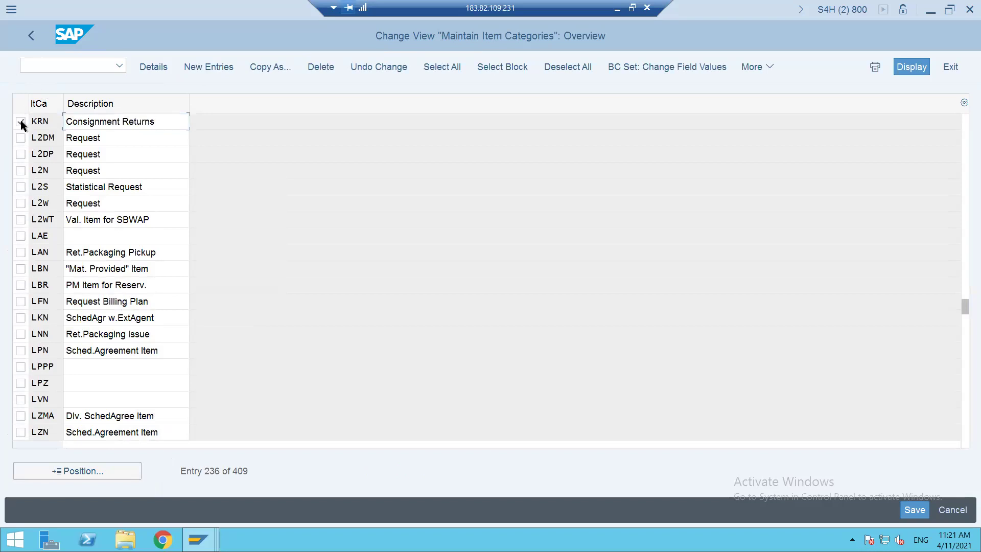
pyautogui.click(73, 472)
pyautogui.write('REN')
pyautogui.press('Return')
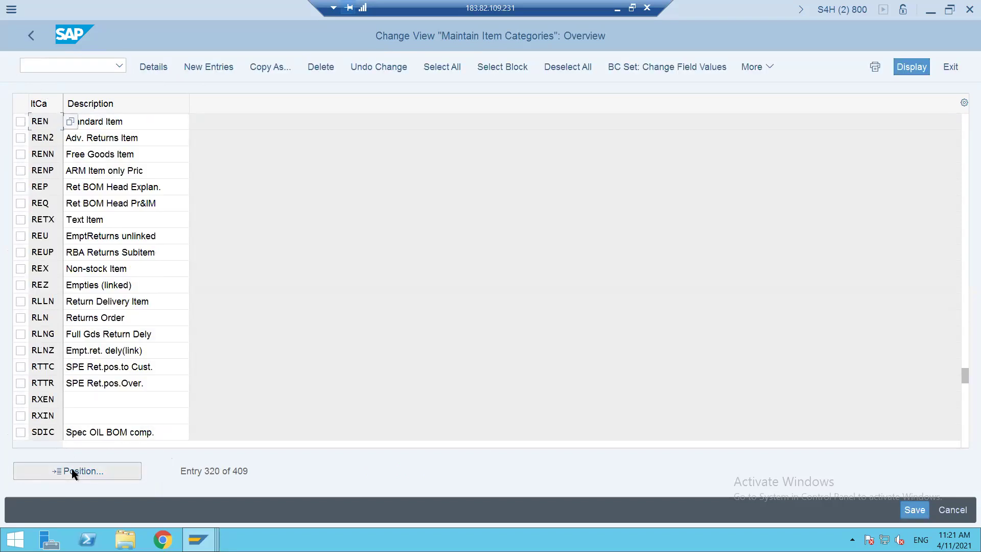
pyautogui.click(20, 121)
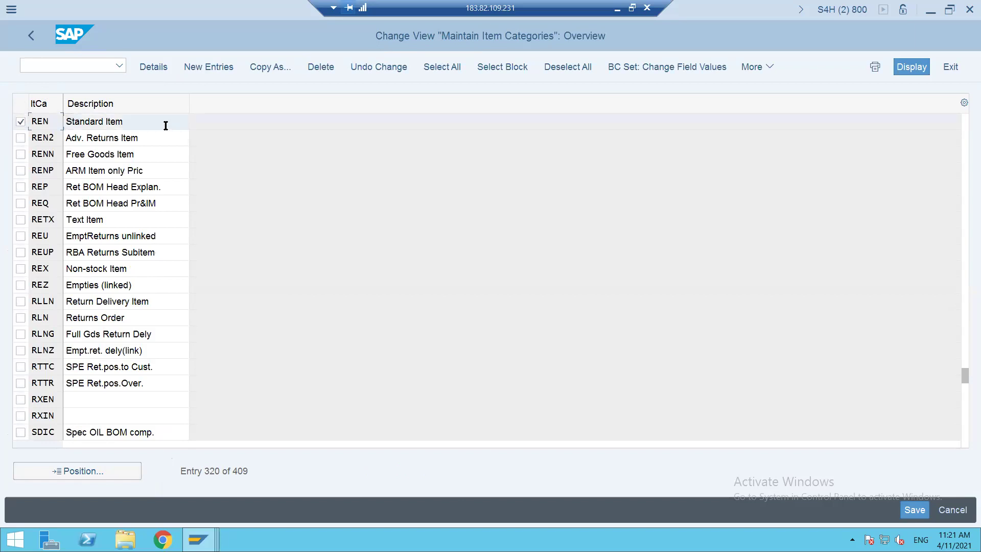
# Open the details of REN and KRN and compare their special stock, billing relevance and pricing settings
pyautogui.doubleClick(53, 120)
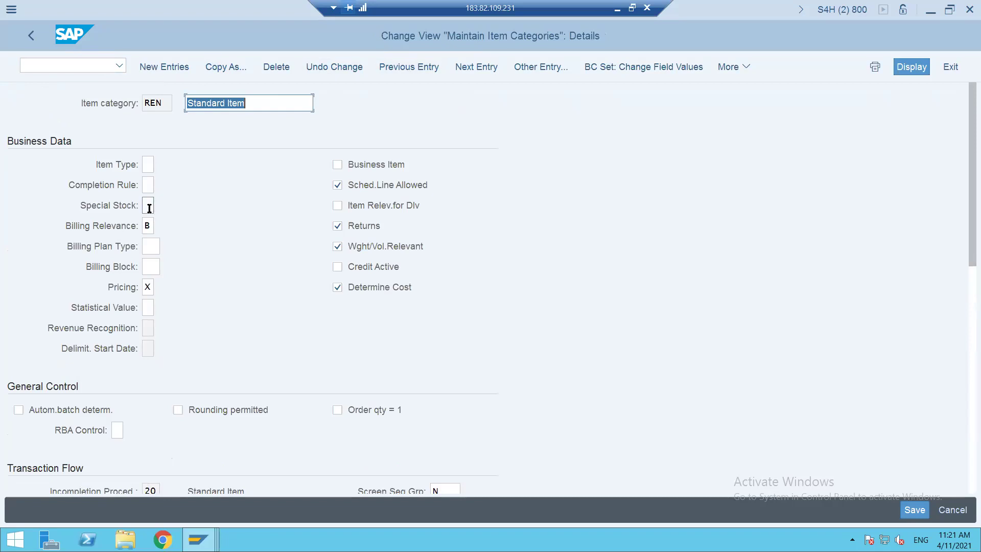
pyautogui.click(387, 69)
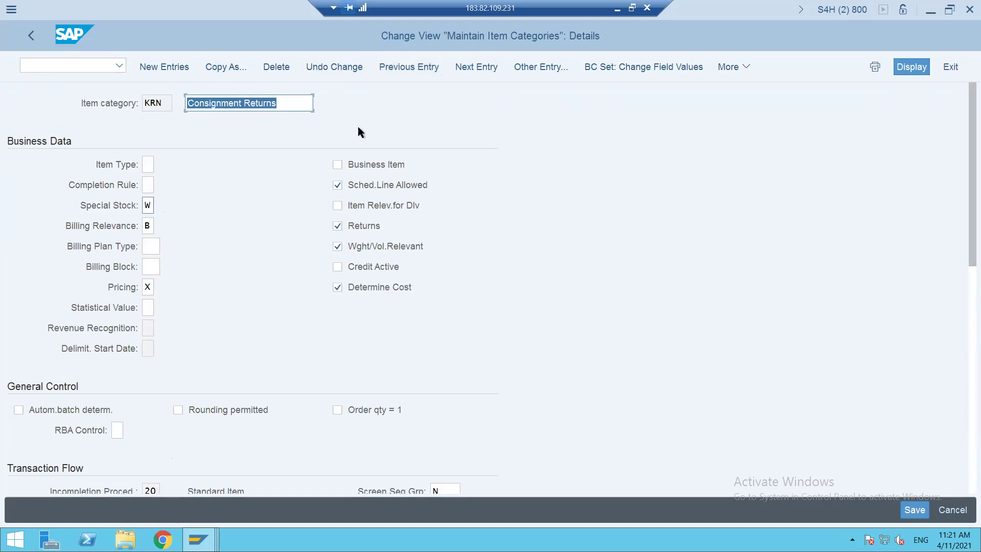
pyautogui.click(469, 71)
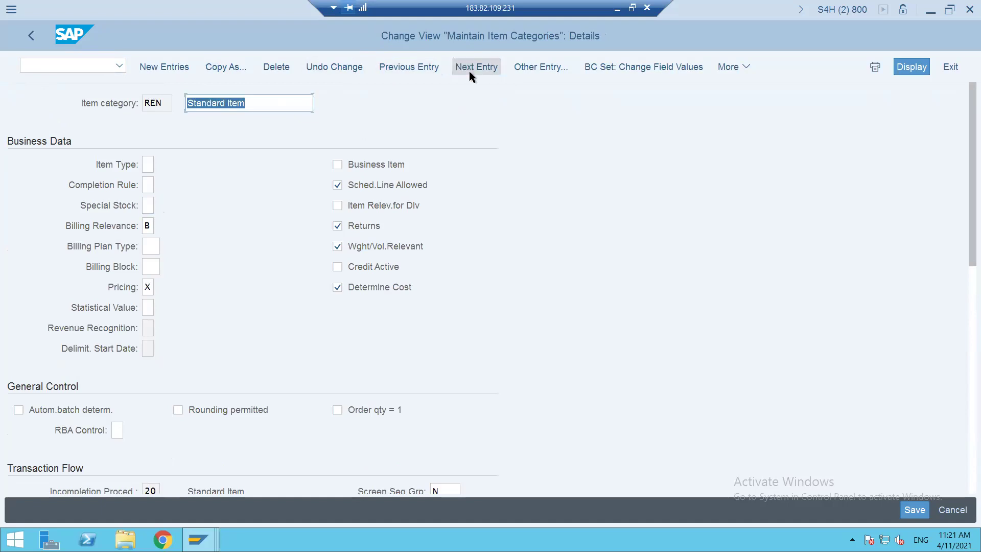
# Open the schedule line category assignment transaction and look up the entry for item category KRN
pyautogui.click(72, 68)
pyautogui.write('/NVOV')
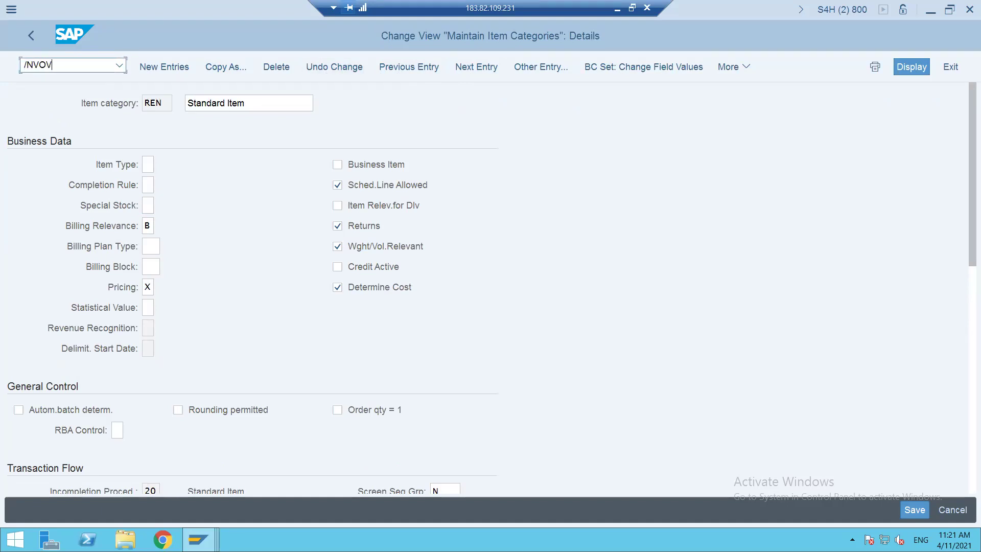
pyautogui.press('Return')
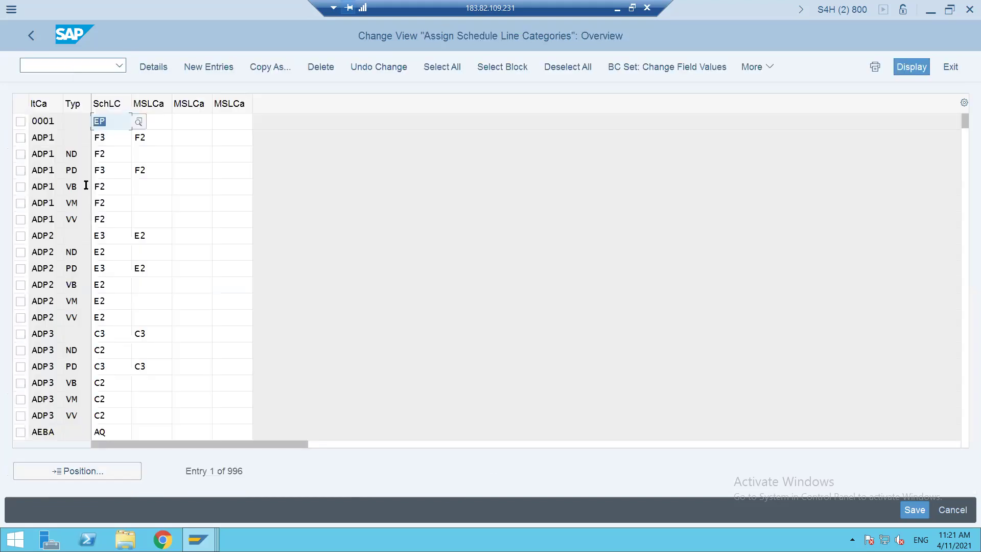
pyautogui.click(79, 471)
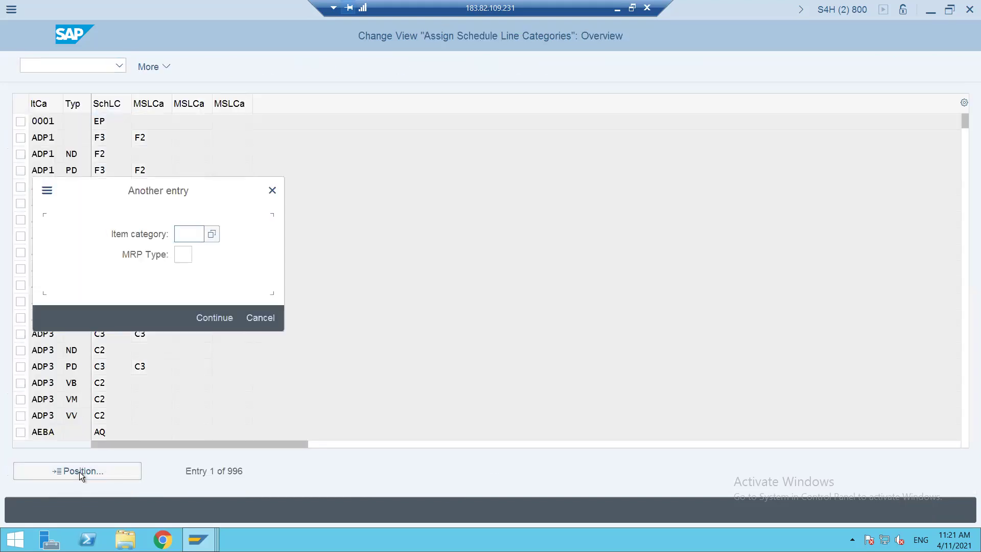
pyautogui.write('KRN')
pyautogui.press('Return')
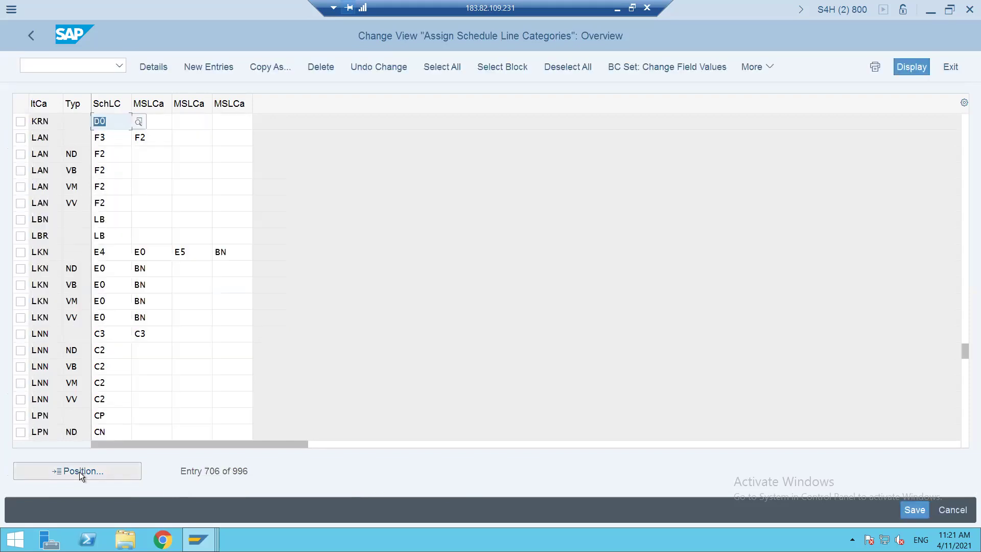
# Open schedule line category maintenance (VOV6) and view the details of category D0 (Consignment Returns)
pyautogui.click(52, 67)
pyautogui.write('/NVOV6')
pyautogui.press('Return')
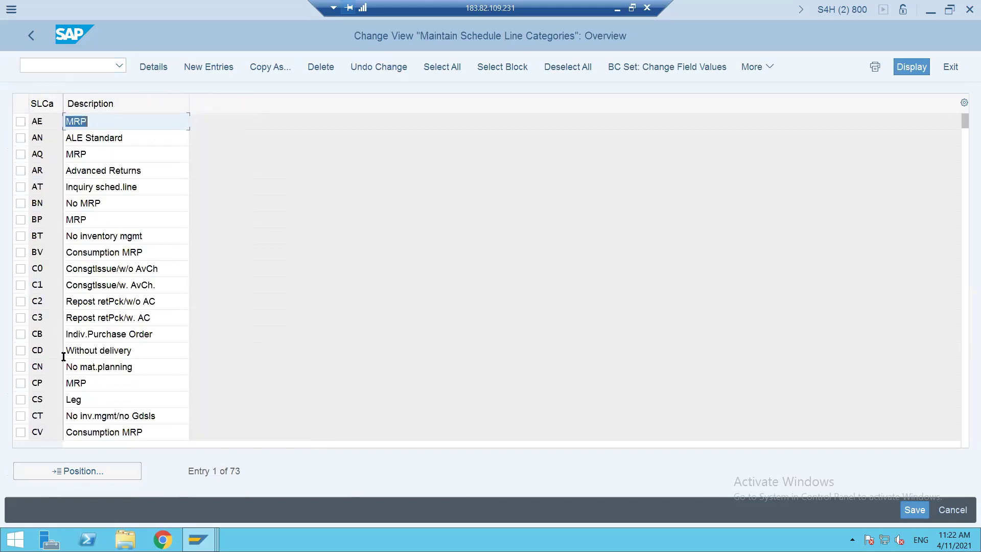
pyautogui.click(60, 470)
pyautogui.write('D0')
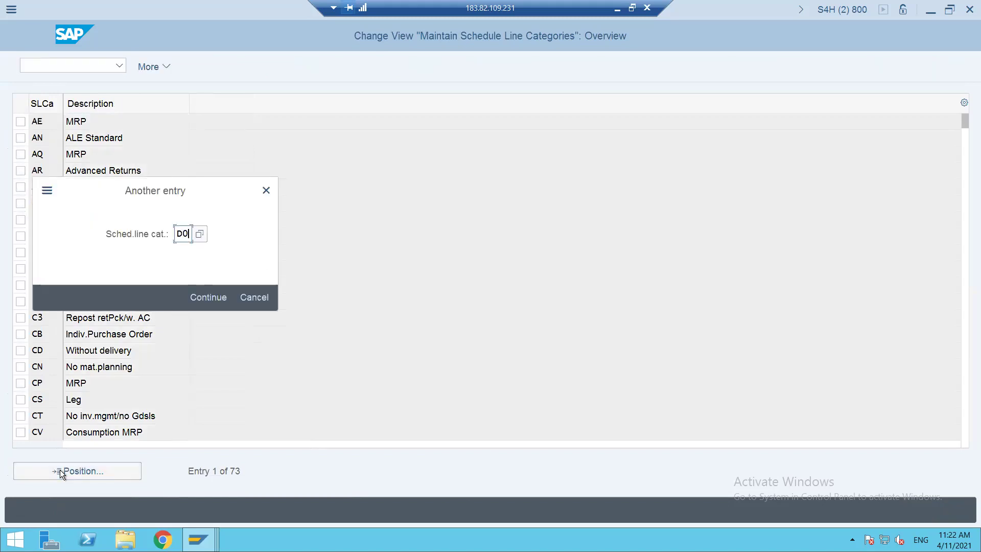
pyautogui.press('Return')
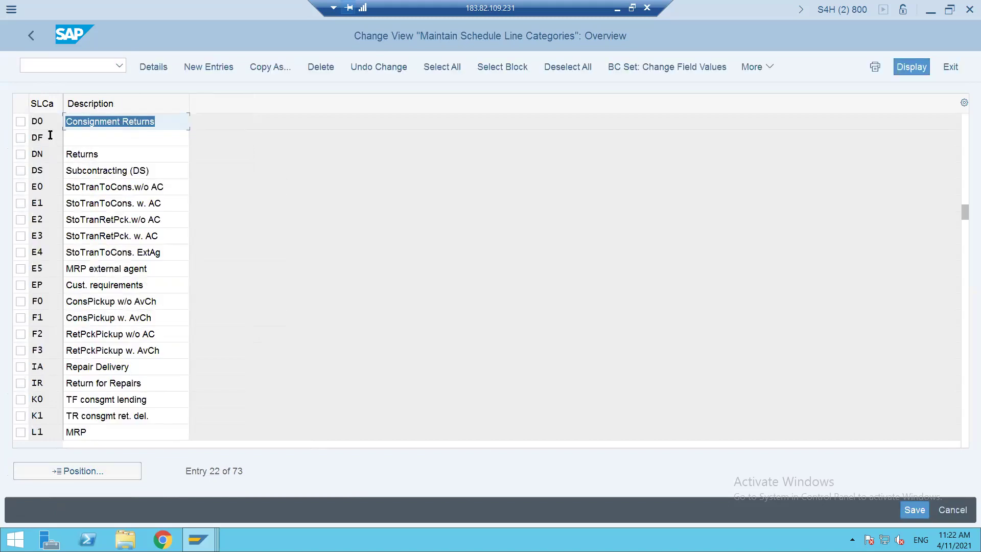
pyautogui.doubleClick(45, 124)
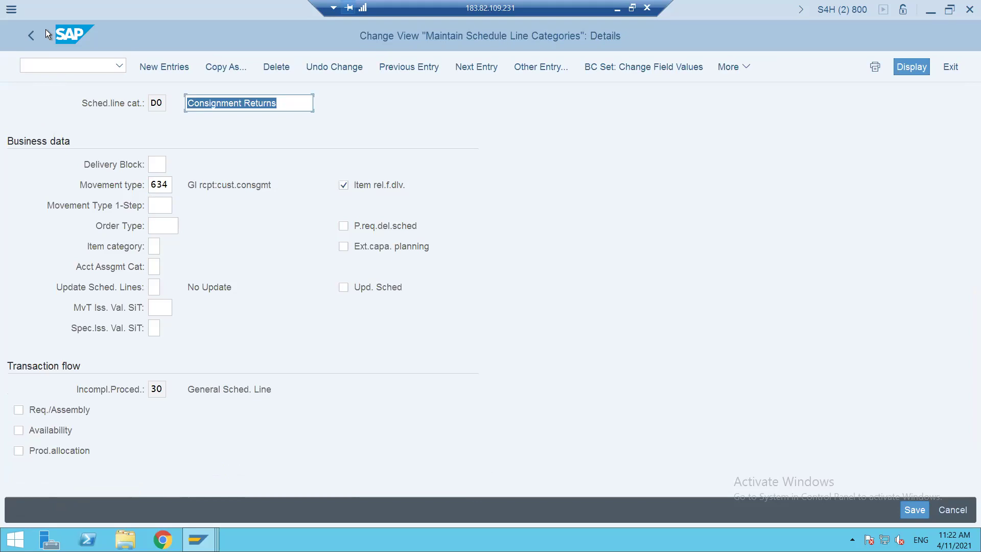
# Start a new sales document in VA01 with order type KR, keeping the existing organizational data
pyautogui.click(58, 69)
pyautogui.write('/NV')
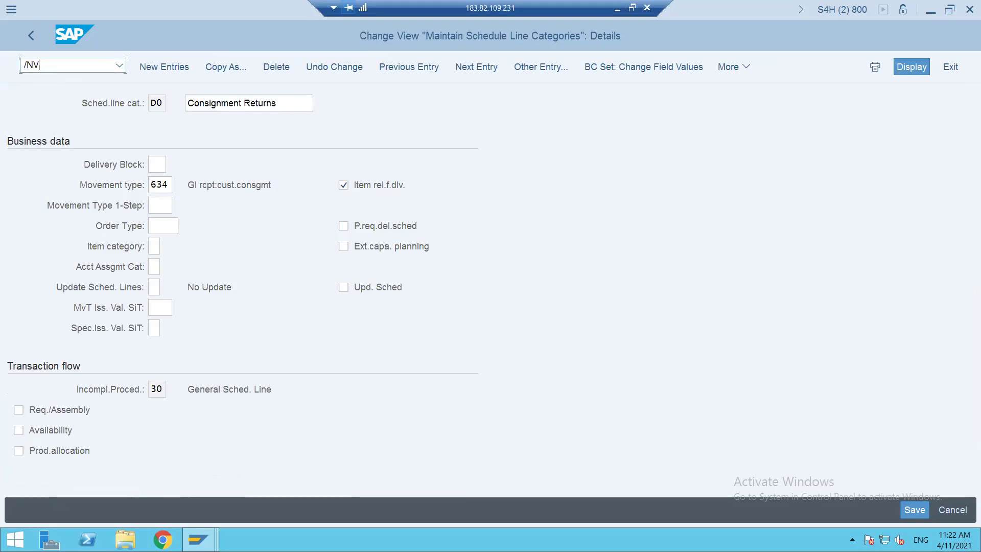
pyautogui.write('A01')
pyautogui.press('Return')
pyautogui.write('KR')
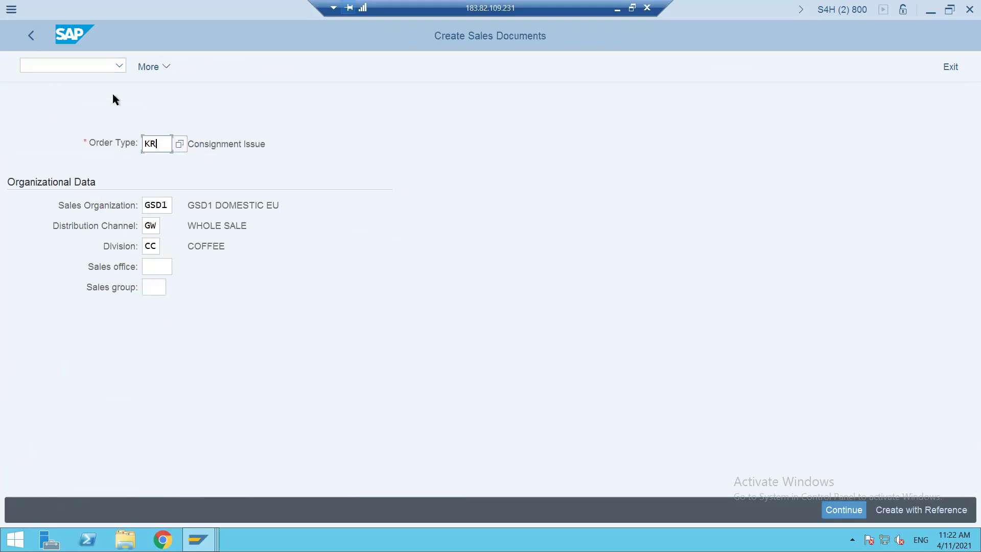
pyautogui.press('Return')
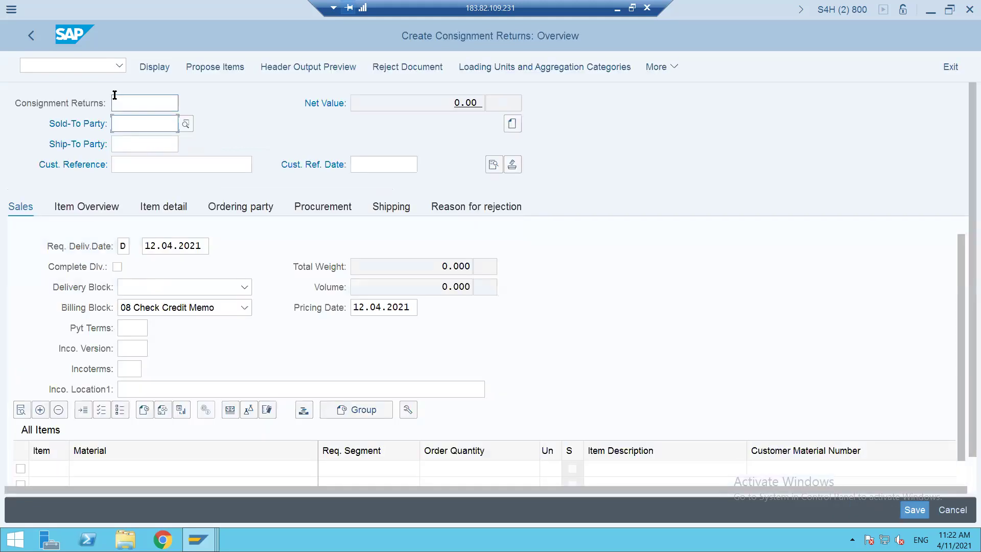
# Enter the customer number as sold-to party and continue without an order reason
pyautogui.click(116, 123)
pyautogui.write('9000010005')
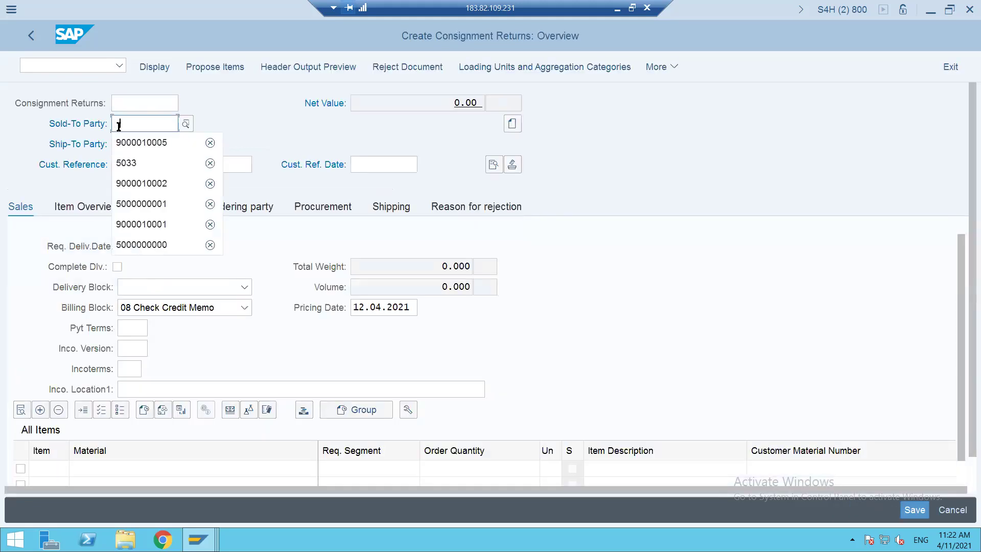
pyautogui.press('Return')
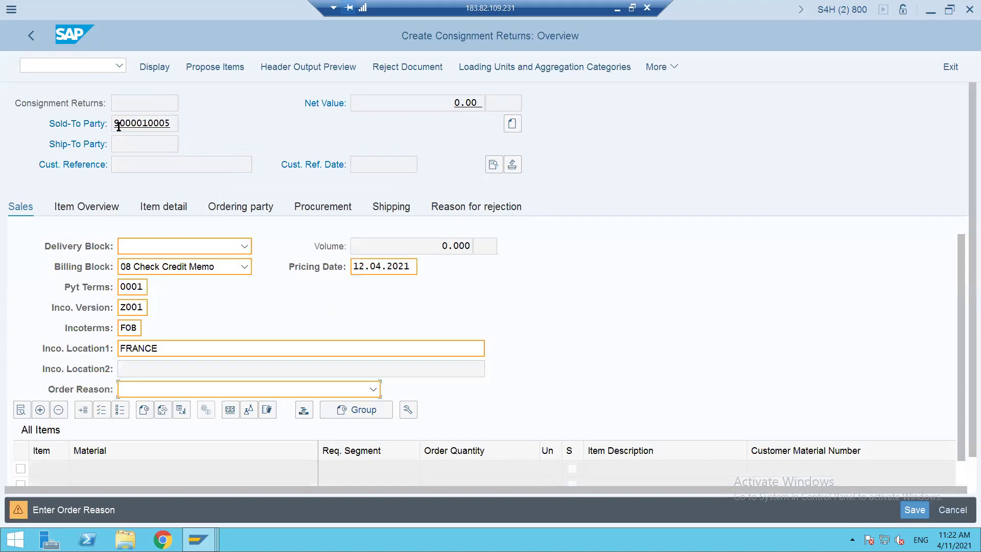
pyautogui.press('Return')
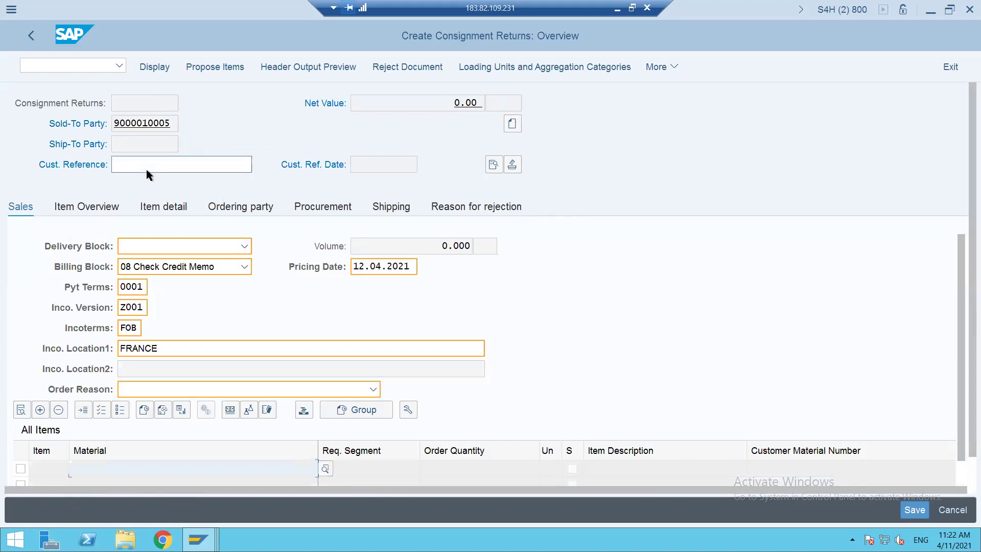
# Set the customer reference to CONSIGNMENT RETURN INS4, reusing the earlier consignment issue reference
pyautogui.click(140, 166)
pyautogui.click(140, 166)
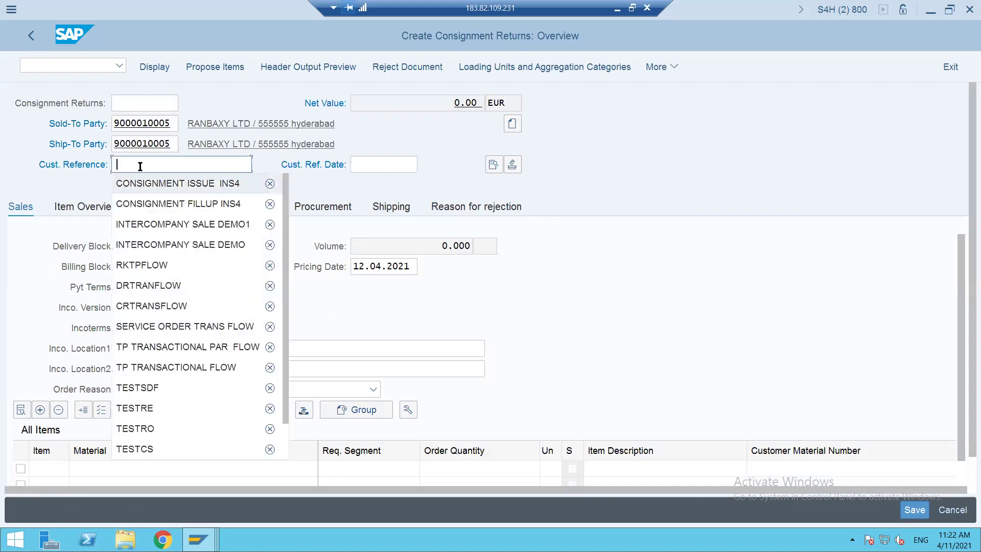
pyautogui.press('BackSpace')
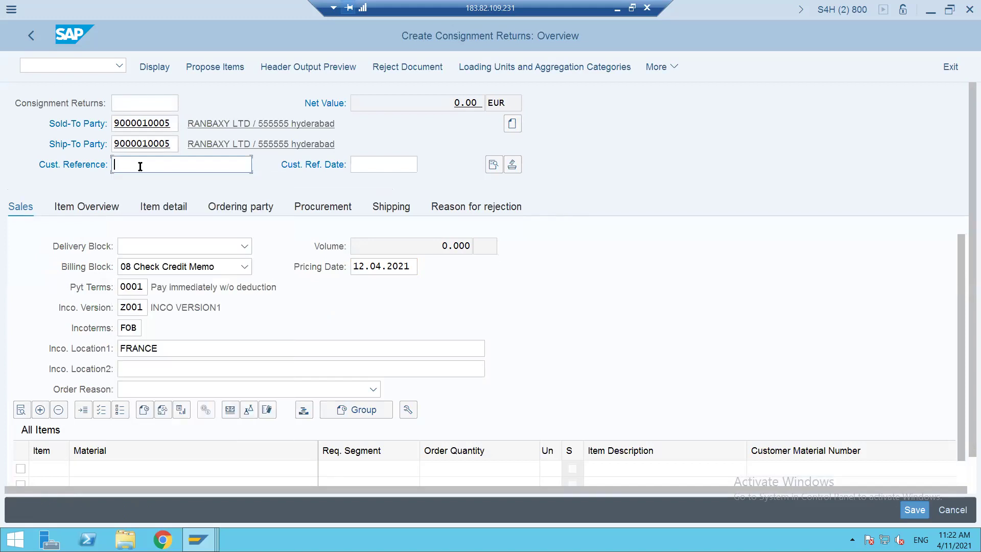
pyautogui.click(140, 166)
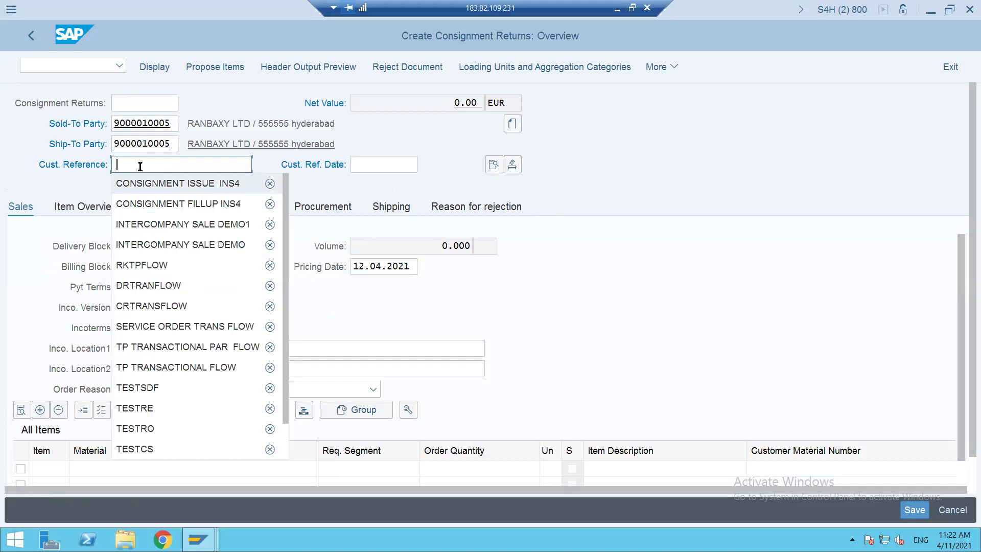
pyautogui.press('Return')
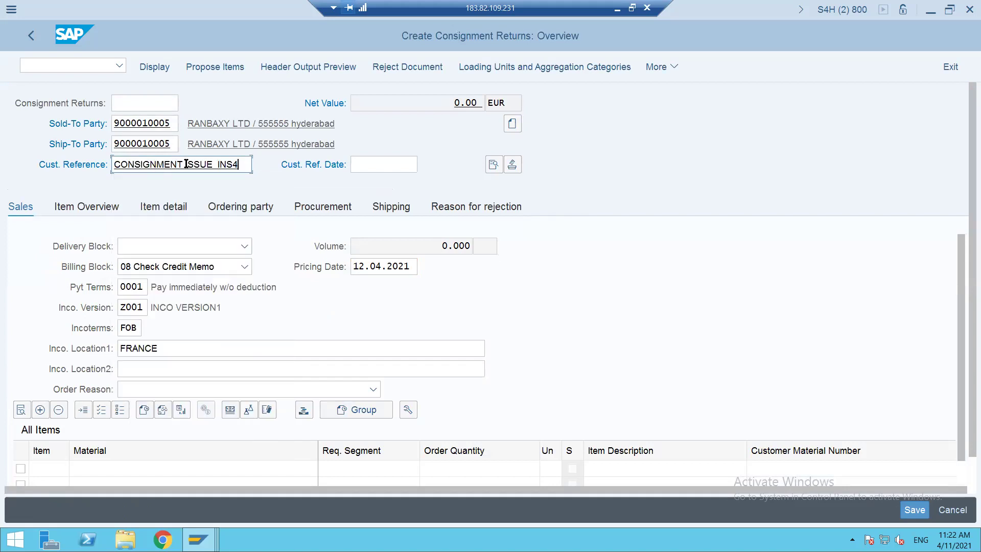
pyautogui.moveTo(186, 164); pyautogui.dragTo(212, 164)
pyautogui.write('RW')
pyautogui.press('BackSpace')
pyautogui.write('EW')
pyautogui.press('BackSpace')
pyautogui.write('TURN')
pyautogui.click(163, 469)
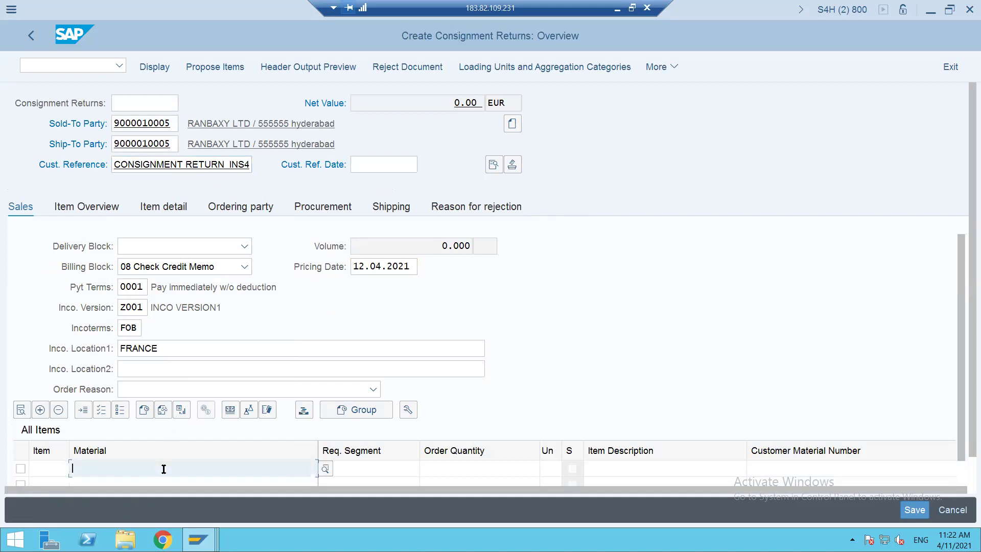
pyautogui.write('1')
pyautogui.press('Down')
pyautogui.press('Return')
pyautogui.press('Tab')
pyautogui.press('Tab')
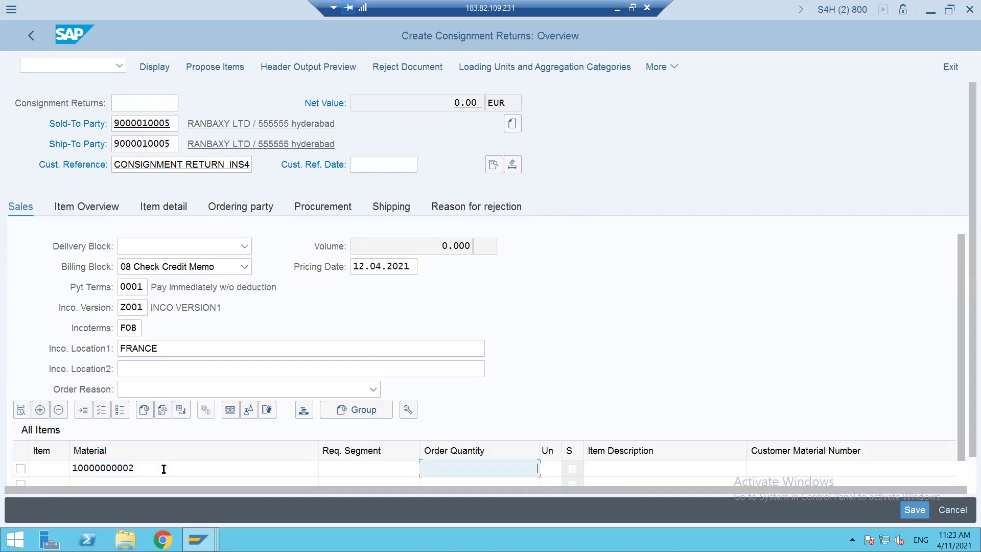
pyautogui.write('5')
pyautogui.press('Return')
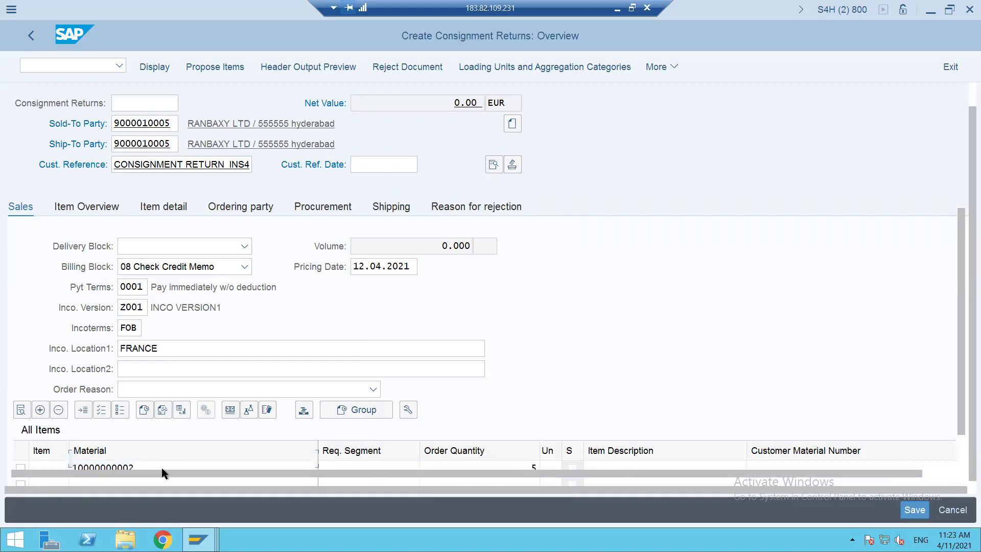
# Review the pricing conditions of the branded coffee item and return to the order overview
pyautogui.doubleClick(433, 439)
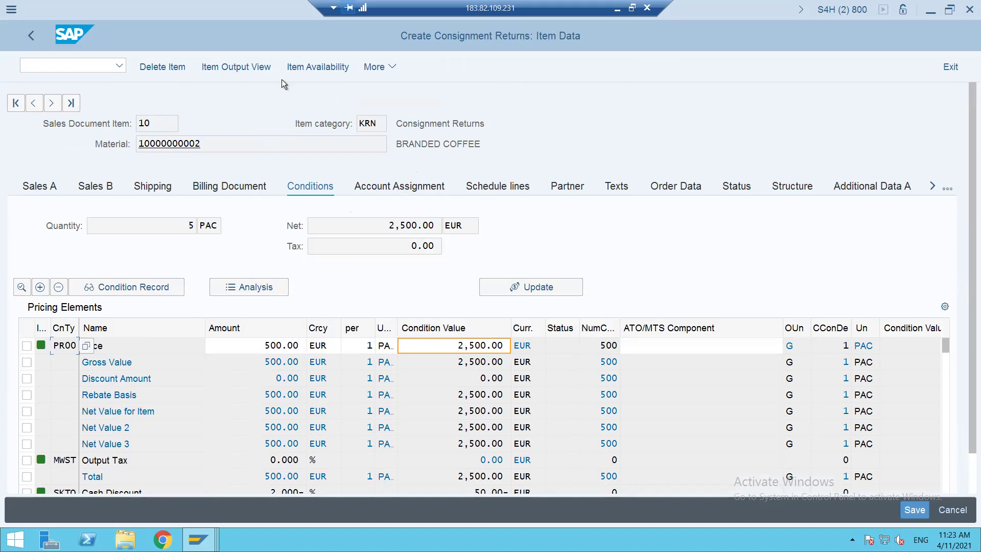
pyautogui.click(30, 36)
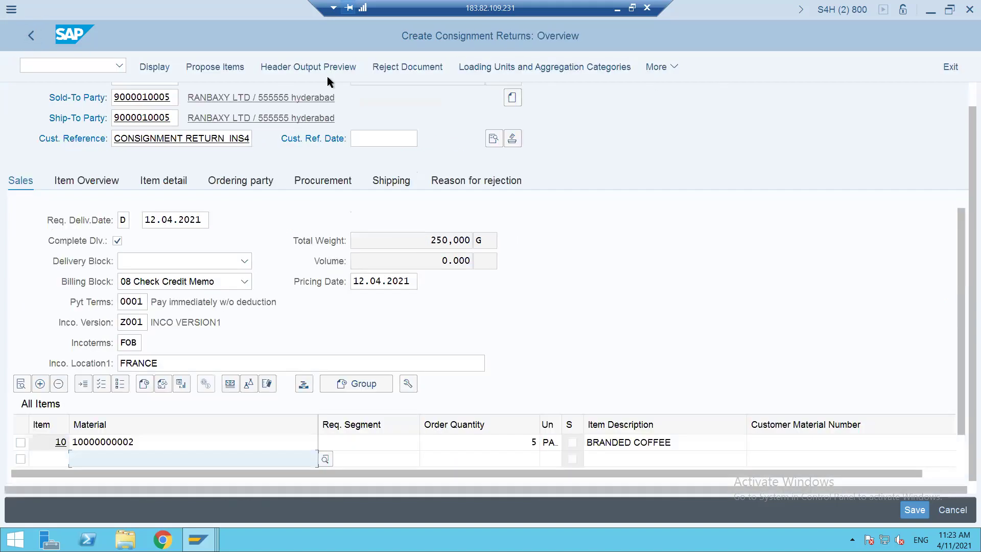
# Complete the missing order reason from the incompletion log by setting it to 102 Damaged in transit, and return to the order overview
pyautogui.click(660, 69)
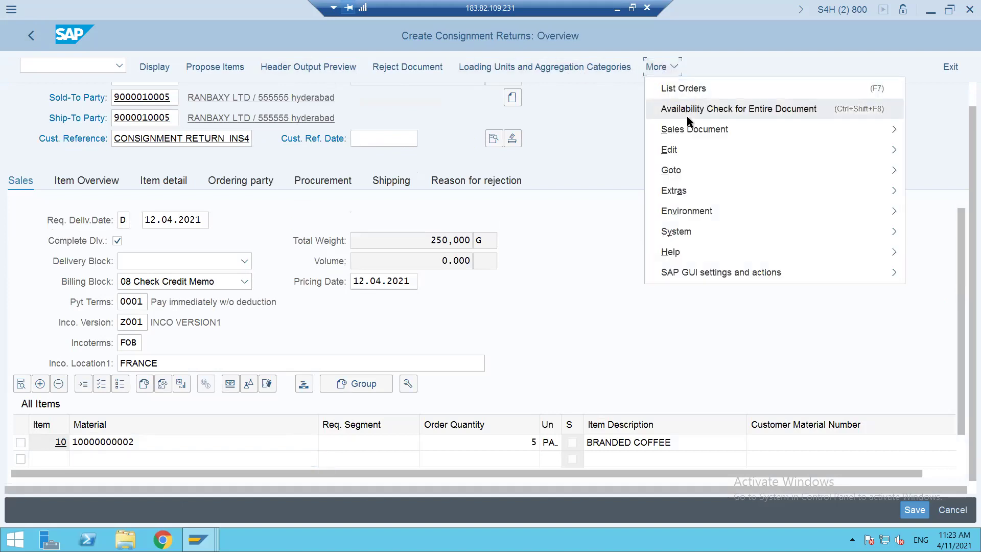
pyautogui.moveTo(673, 150)
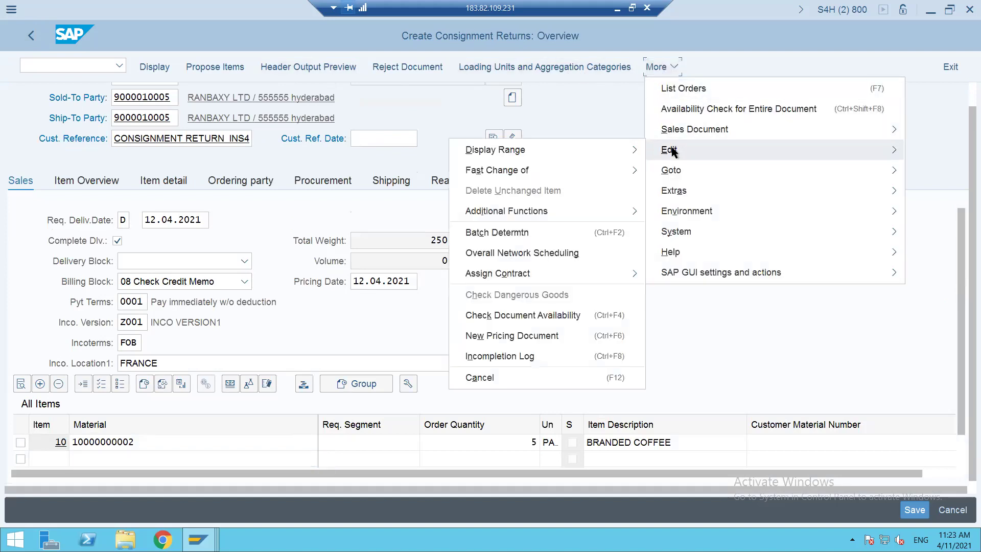
pyautogui.click(522, 357)
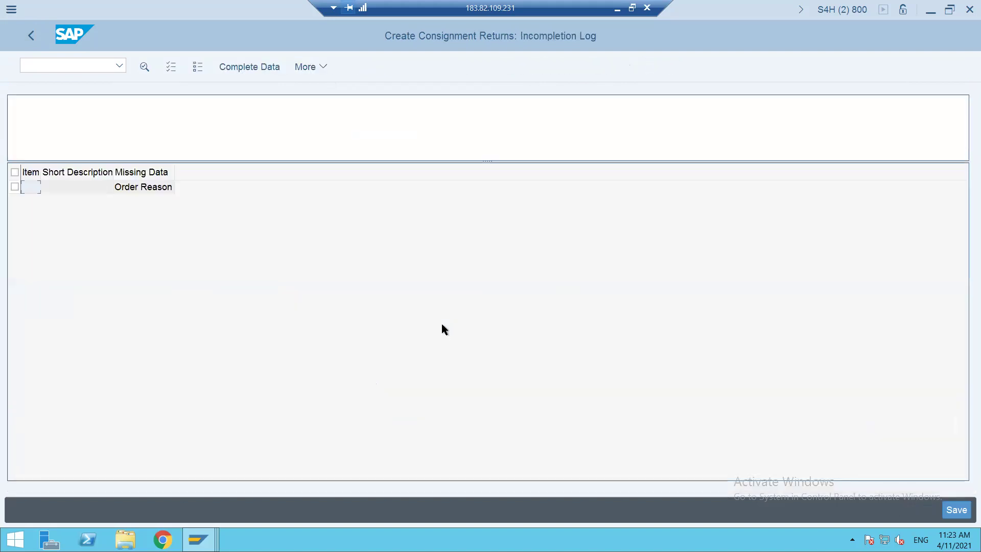
pyautogui.doubleClick(144, 187)
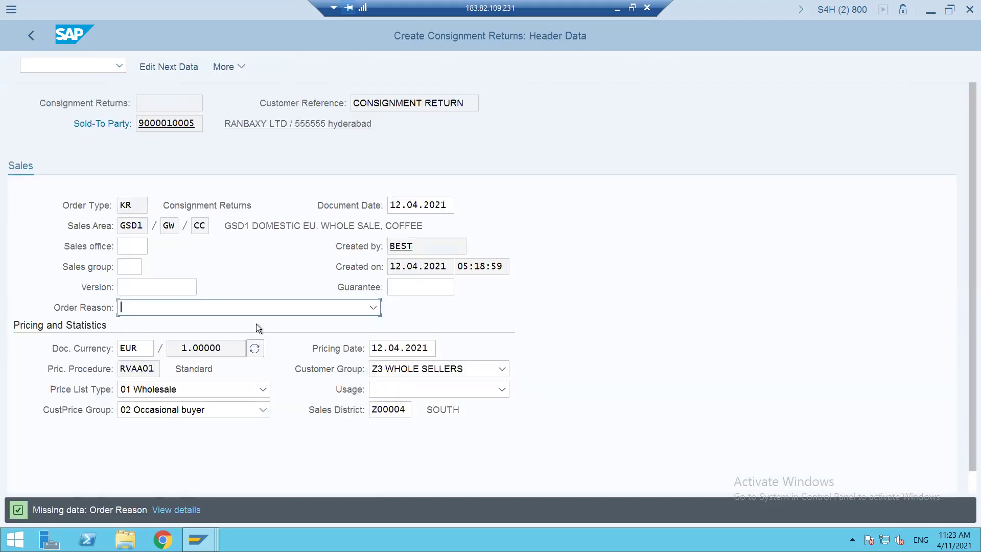
pyautogui.click(258, 309)
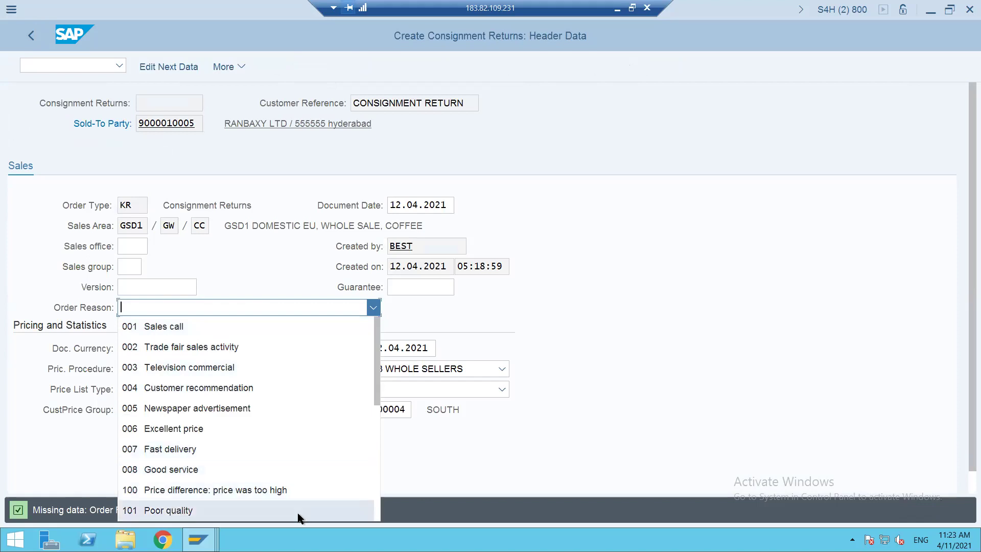
pyautogui.click(378, 462)
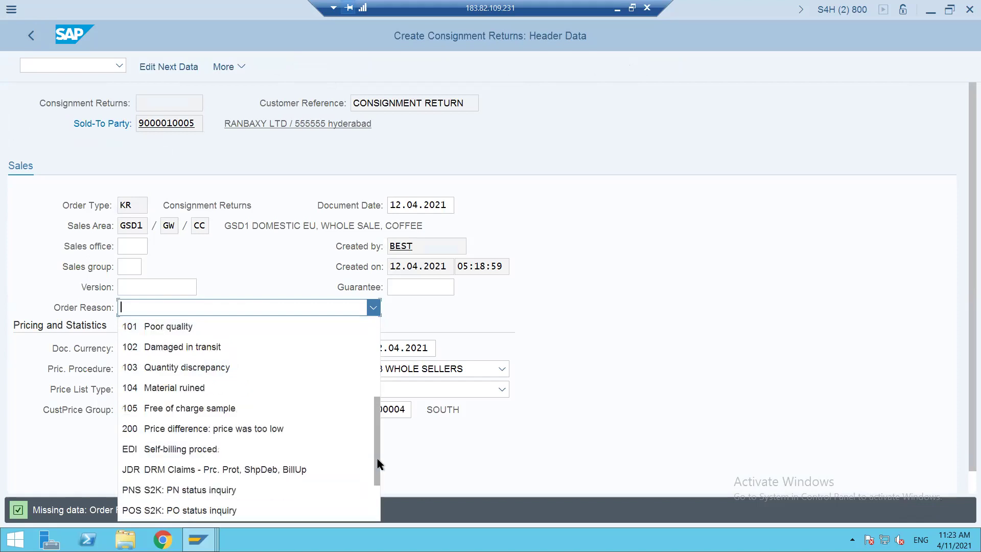
pyautogui.click(231, 347)
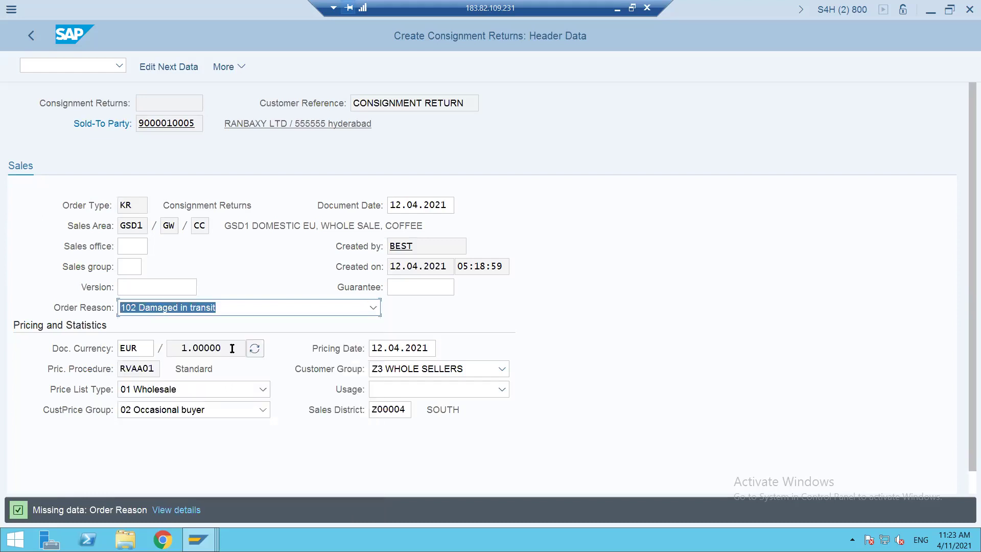
pyautogui.click(39, 38)
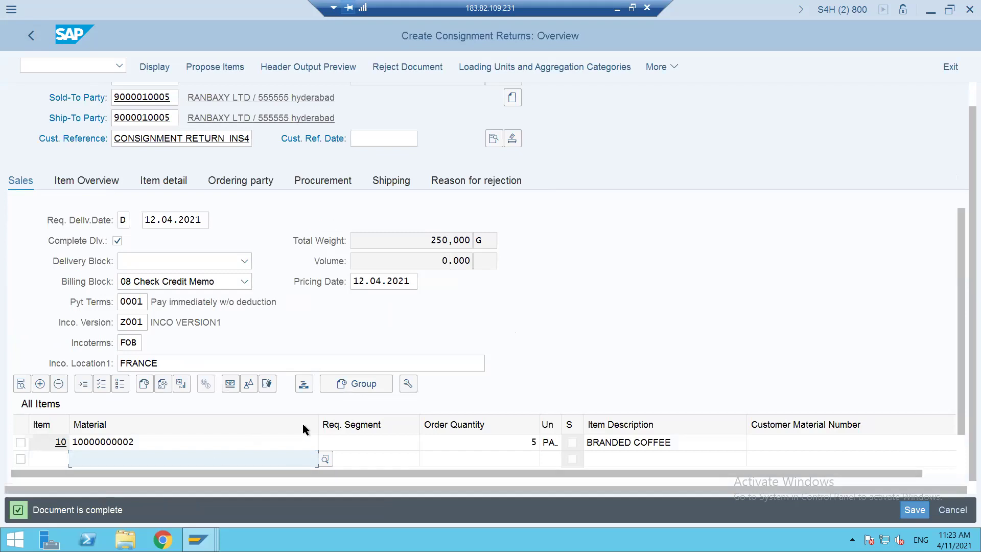
# Review the schedule lines of the branded coffee item and save the consignment returns order
pyautogui.doubleClick(445, 442)
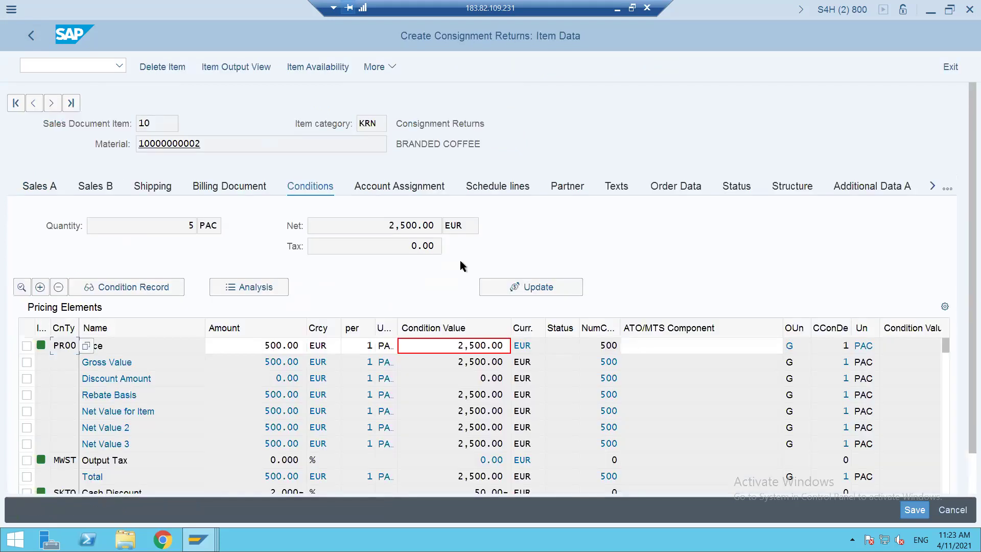
pyautogui.click(496, 186)
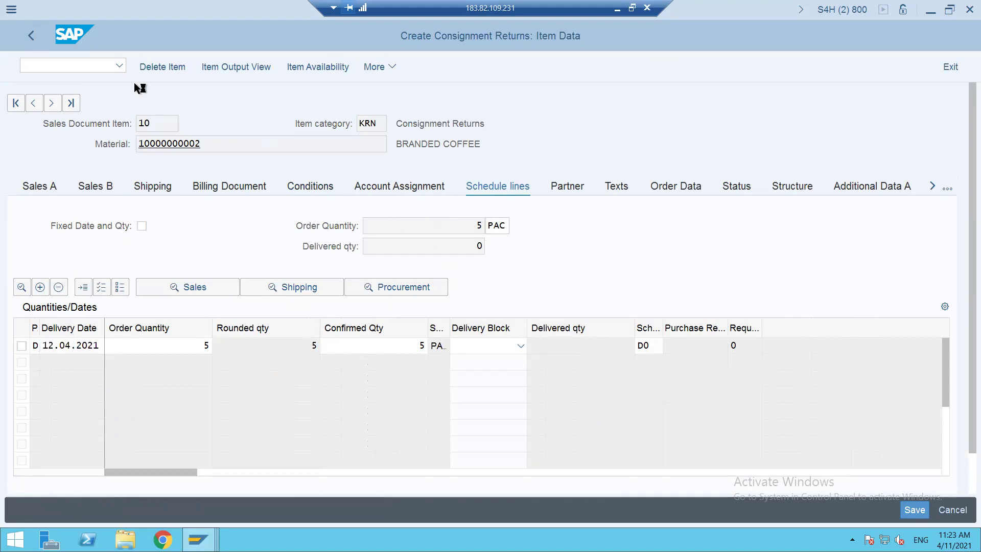
pyautogui.hotkey('ctrl', 's')
# Start a returns delivery for the saved order with transaction VL01 and set the item's storage location to SALE
pyautogui.click(68, 65)
pyautogui.write('/NVL01')
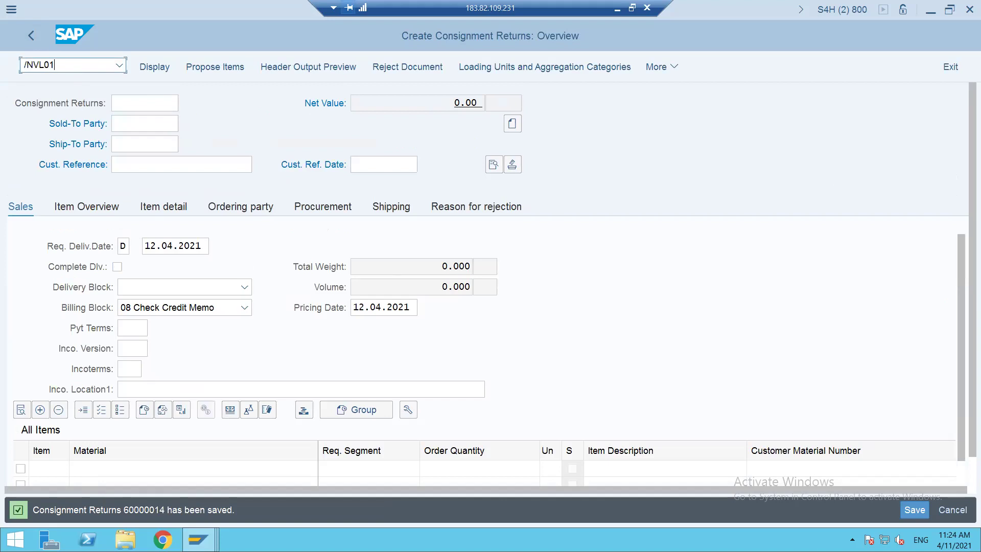
pyautogui.press('Return')
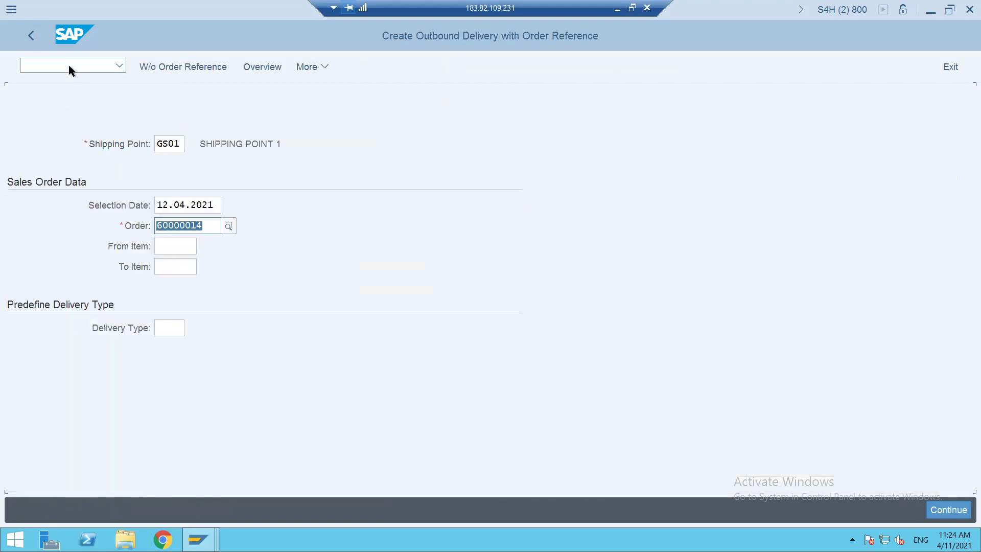
pyautogui.press('Return')
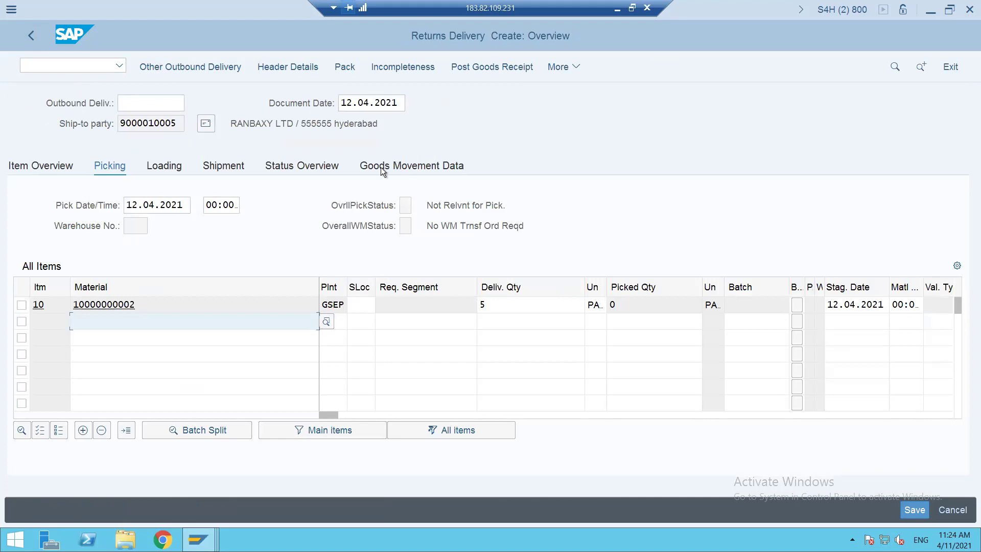
pyautogui.click(365, 307)
pyautogui.write('SALE')
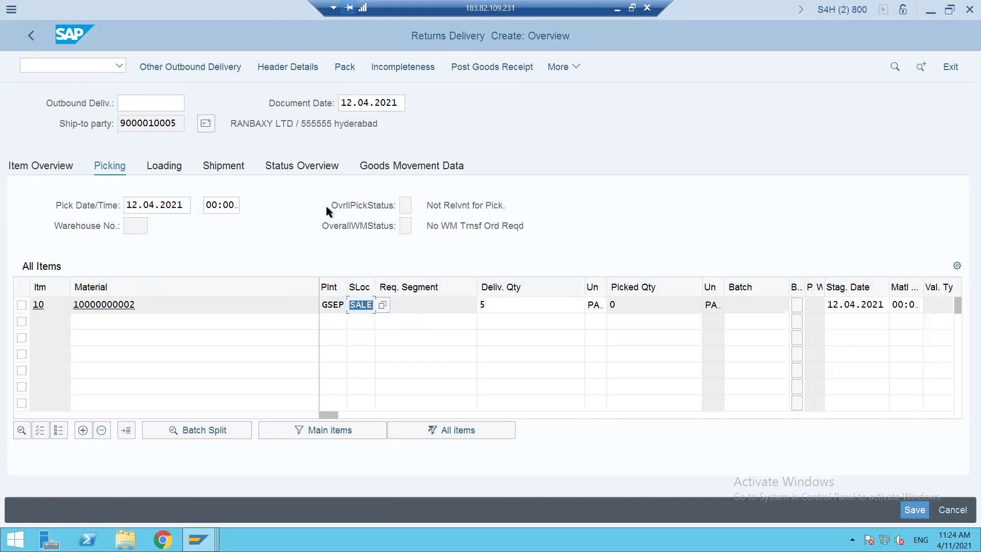
# Review the delivery's status overview and goods movement data, widening the movement type column
pyautogui.click(308, 165)
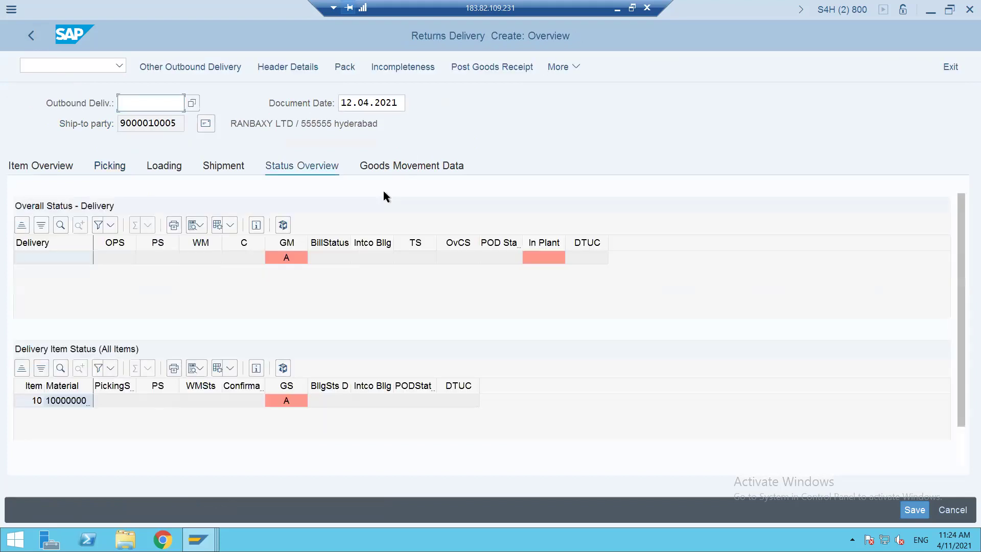
pyautogui.click(387, 164)
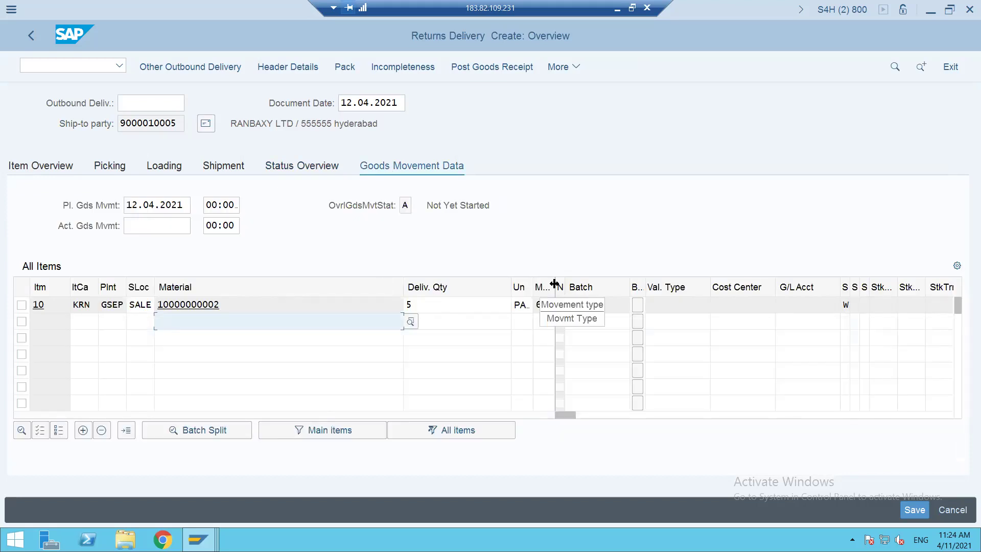
pyautogui.moveTo(554, 284); pyautogui.dragTo(592, 286)
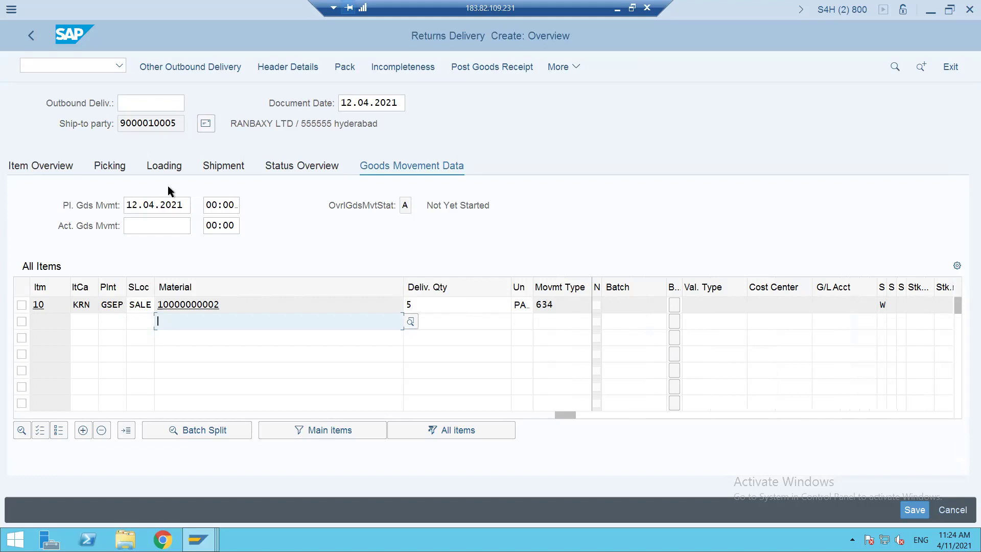
pyautogui.click(198, 539)
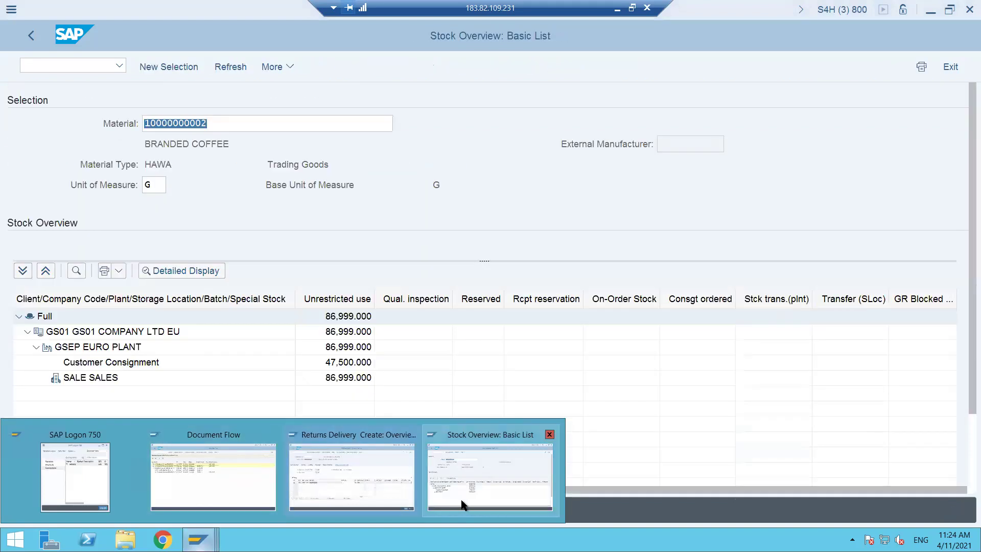
pyautogui.click(456, 508)
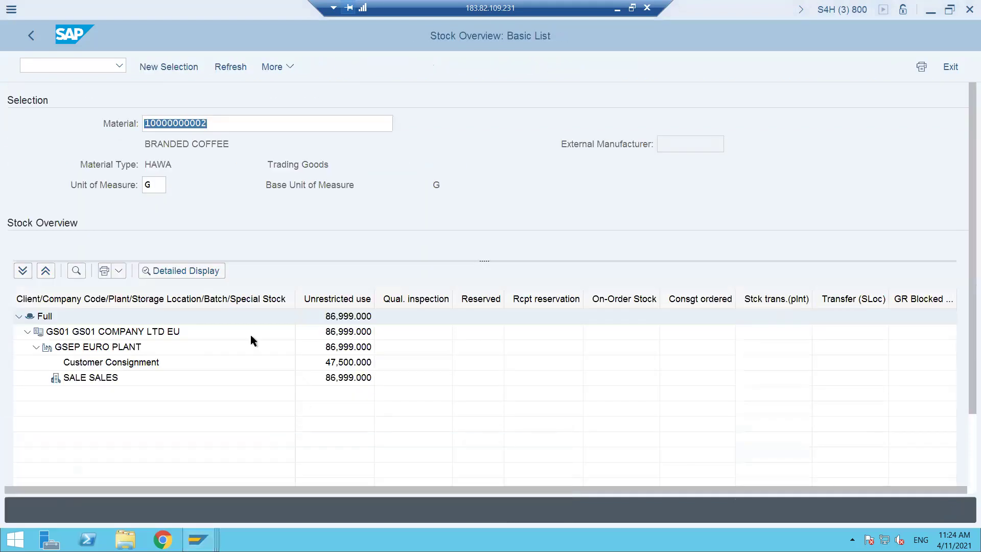
pyautogui.click(228, 68)
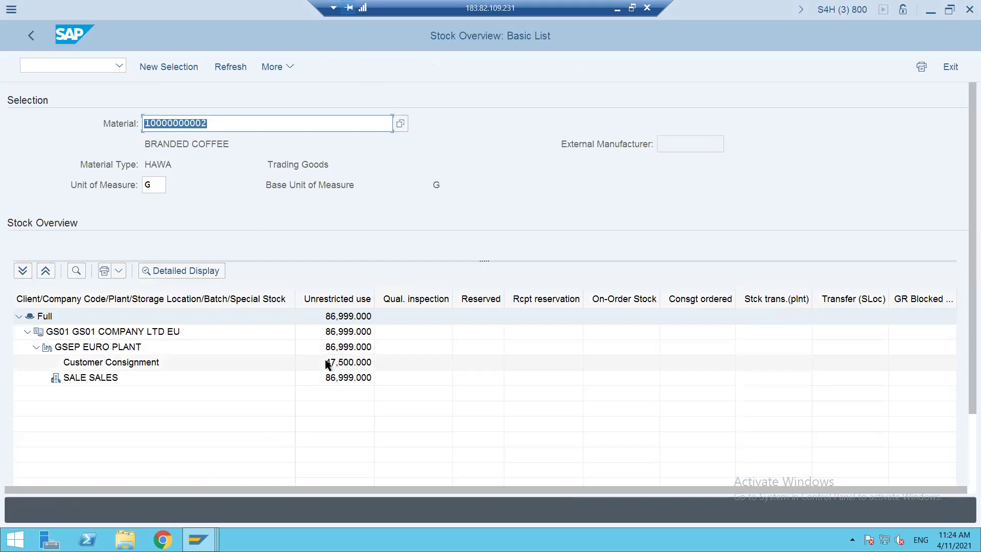
pyautogui.hotkey('alt', 'Tab')
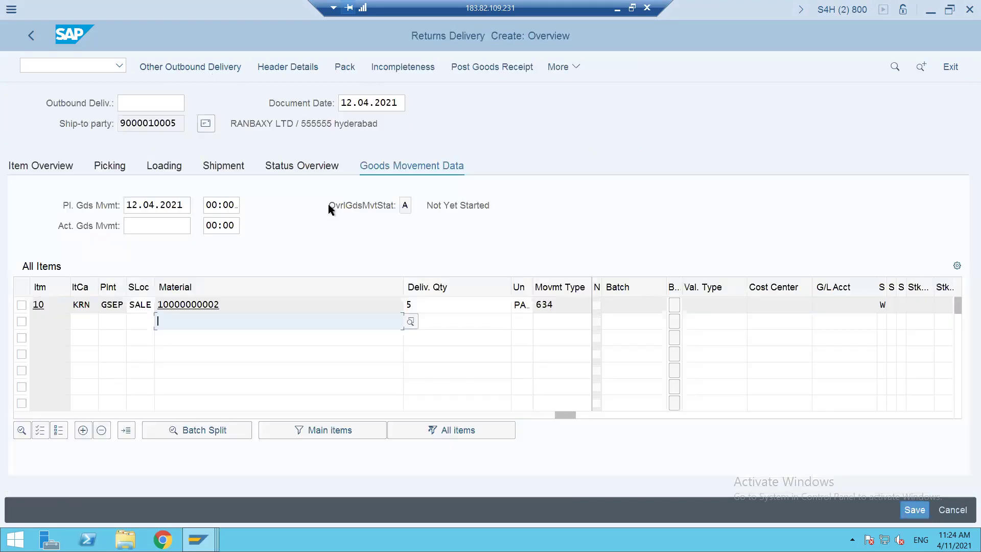
# Post the goods receipt for the returns delivery and refresh the stock overview to check the customer consignment stock
pyautogui.click(466, 66)
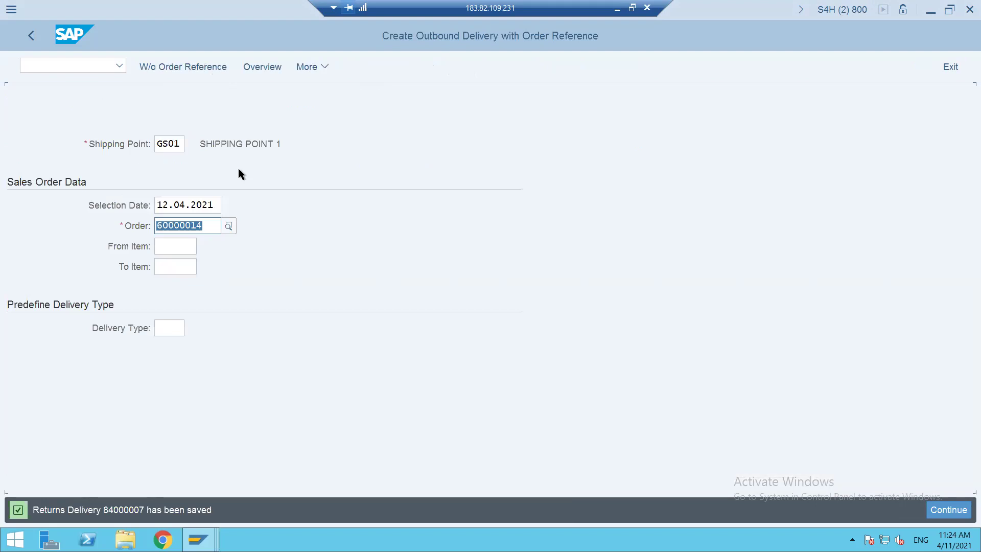
pyautogui.hotkey('alt', 'Tab')
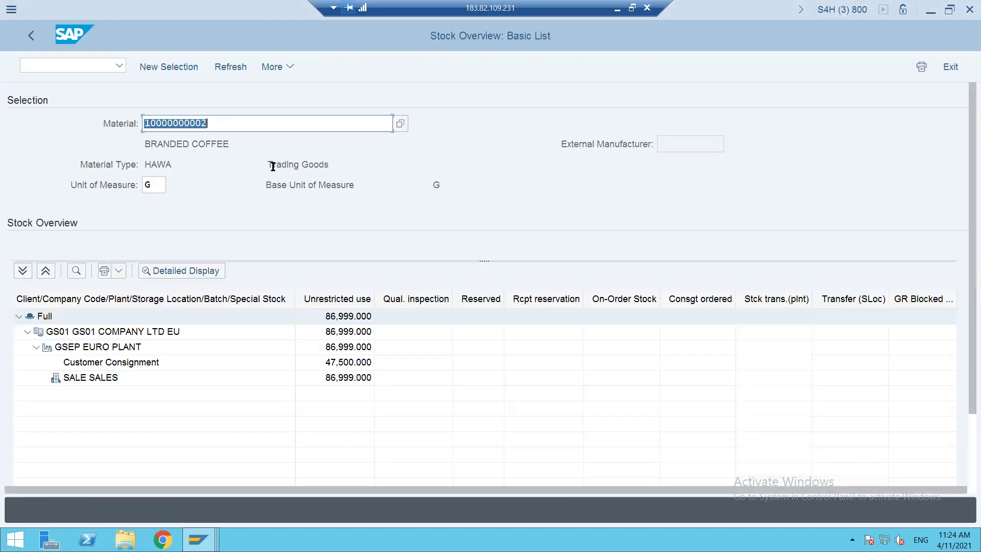
pyautogui.click(224, 66)
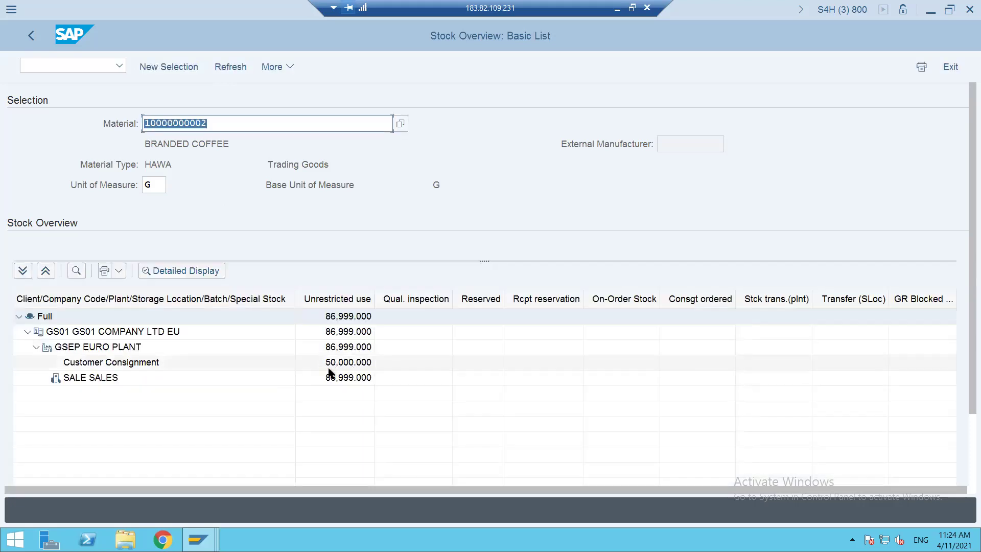
# Try to create a billing document for the consignment returns order with transaction VF01
pyautogui.hotkey('alt', 'Tab')
pyautogui.click(65, 66)
pyautogui.write('/NVF01')
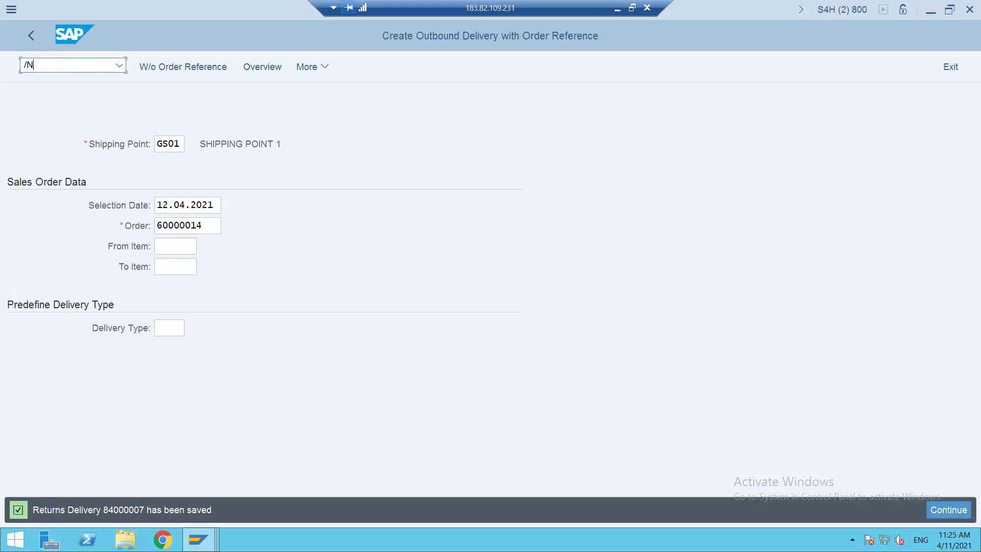
pyautogui.press('Return')
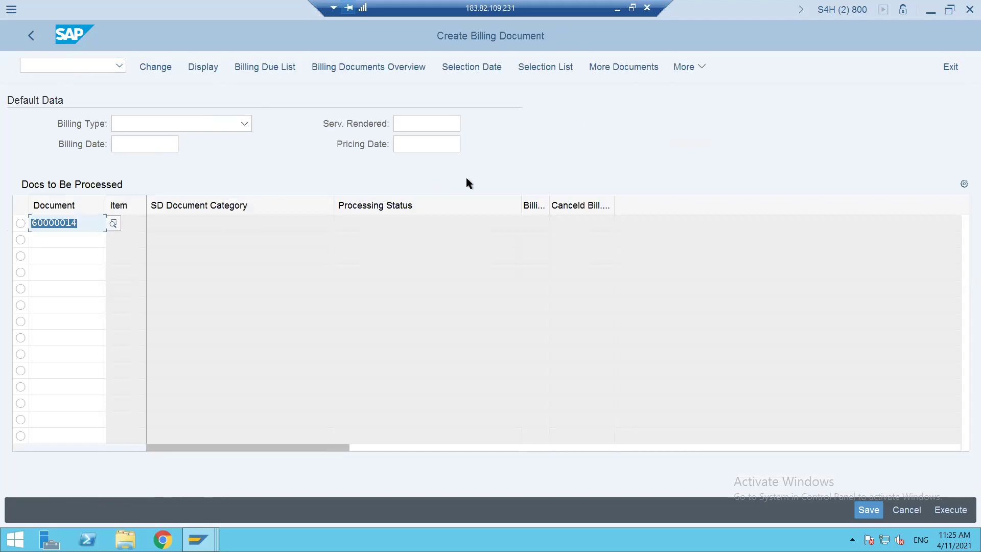
pyautogui.click(947, 509)
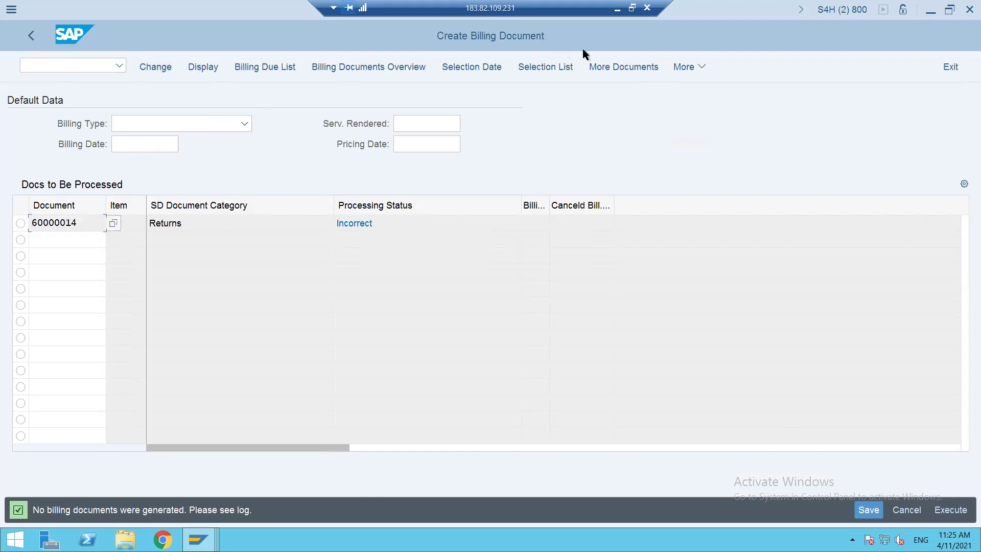
# Open the billing log to examine why the consignment returns order was not billed
pyautogui.click(688, 67)
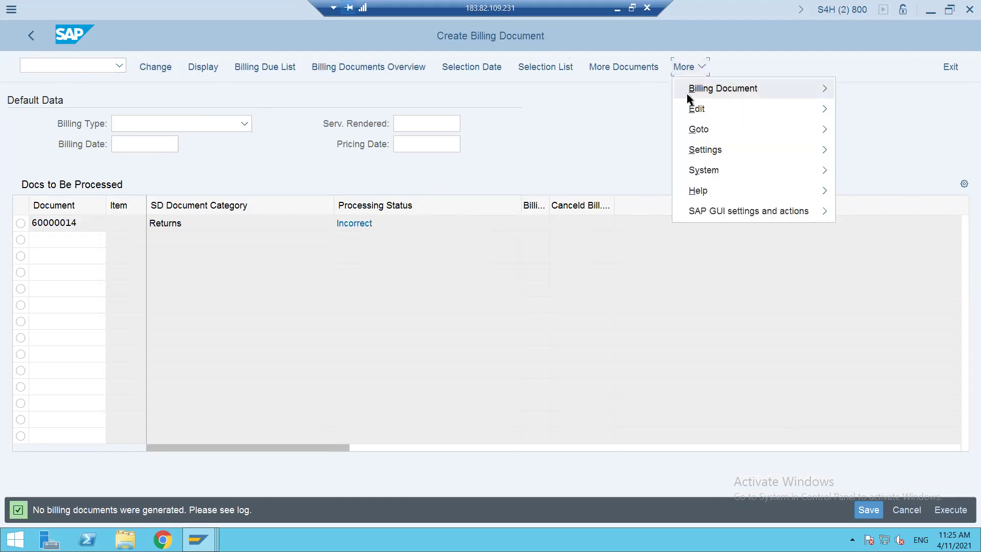
pyautogui.moveTo(687, 93)
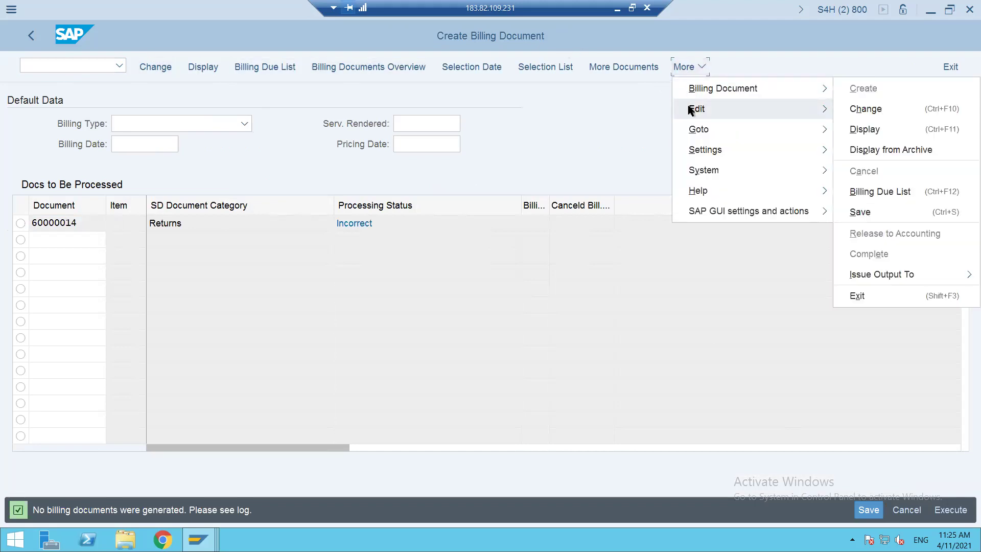
pyautogui.click(618, 69)
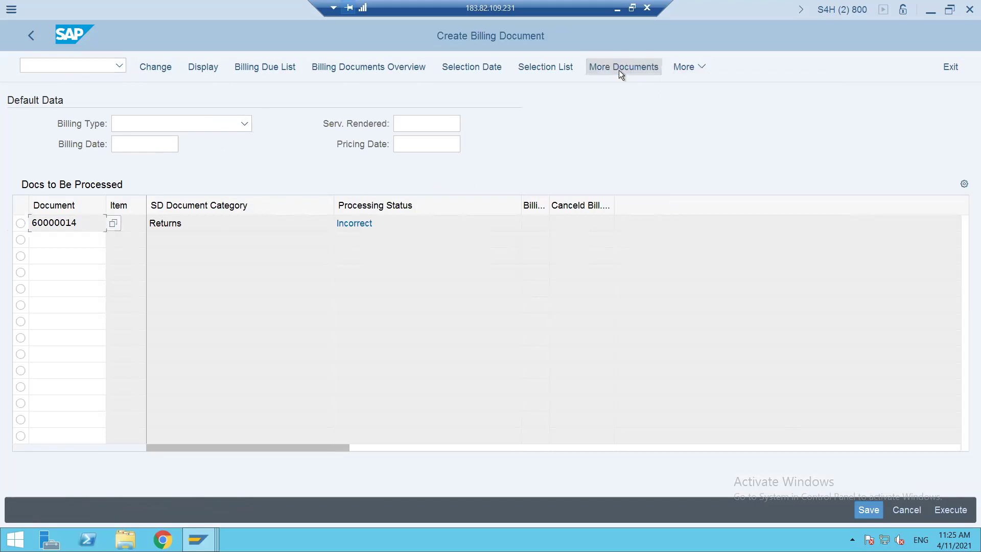
pyautogui.click(680, 66)
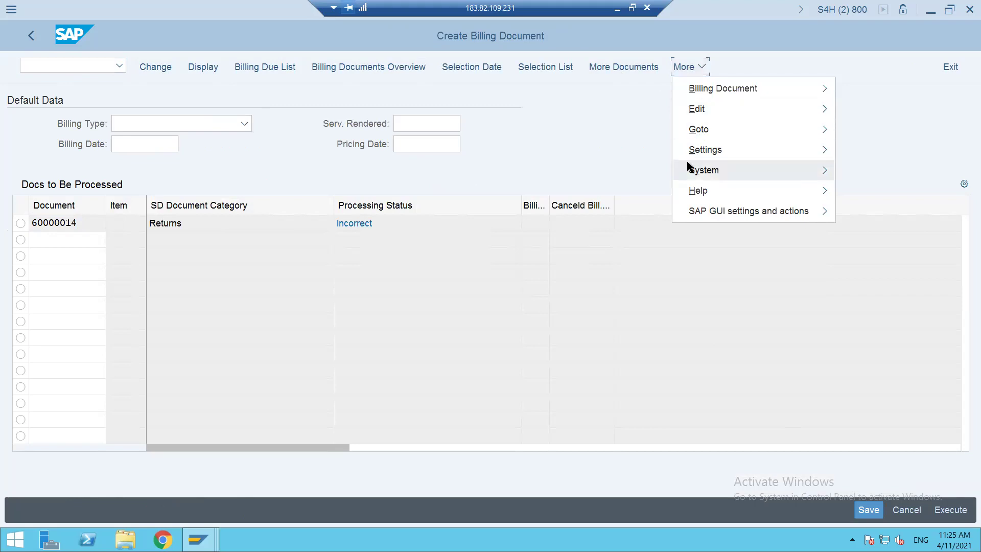
pyautogui.moveTo(685, 175)
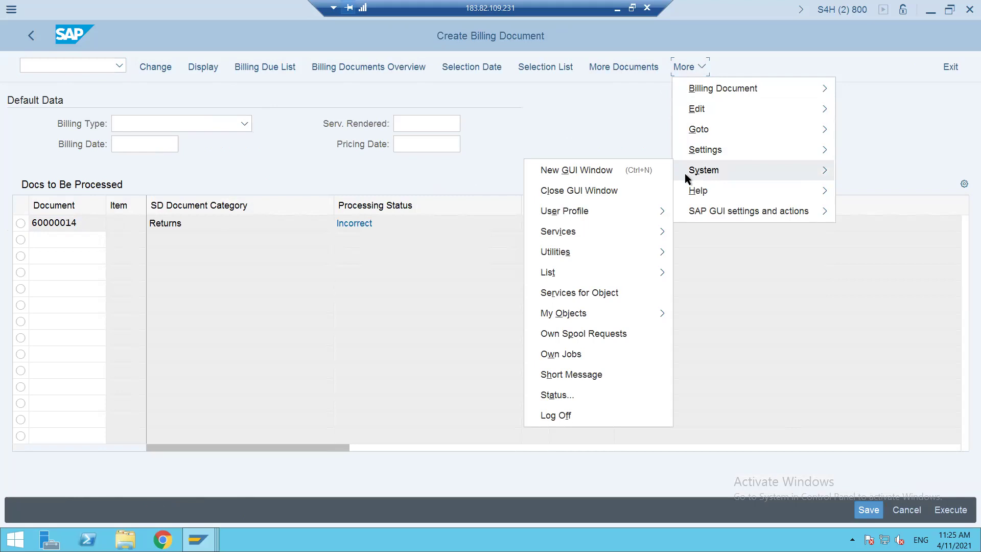
pyautogui.moveTo(695, 108)
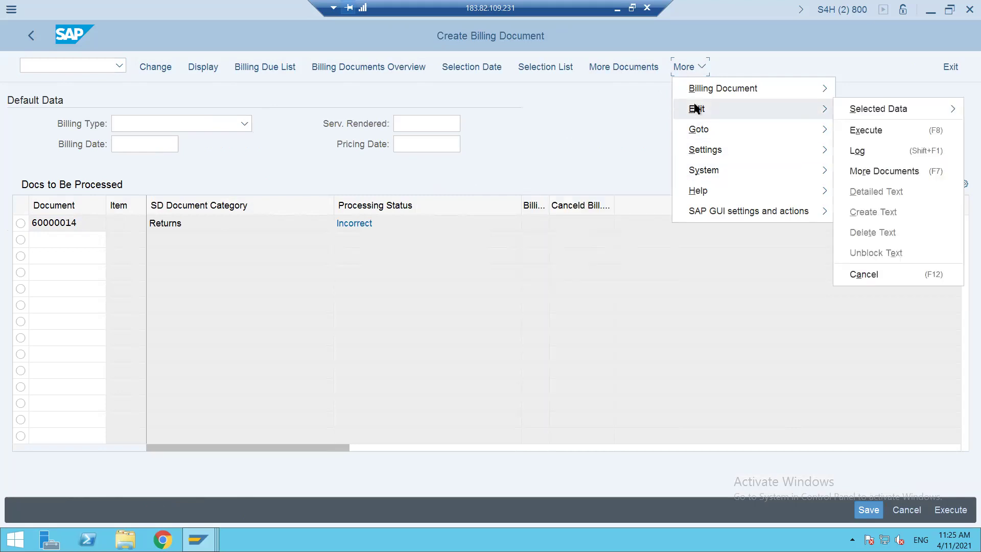
pyautogui.click(857, 150)
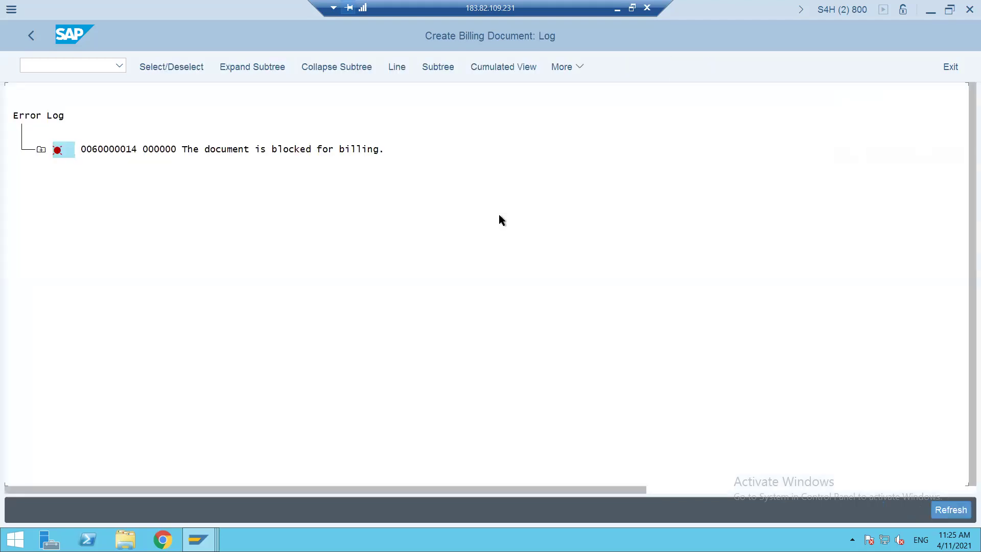
# Open the consignment returns order with transaction VA02, remove its billing block and save the order
pyautogui.write('/NVA02')
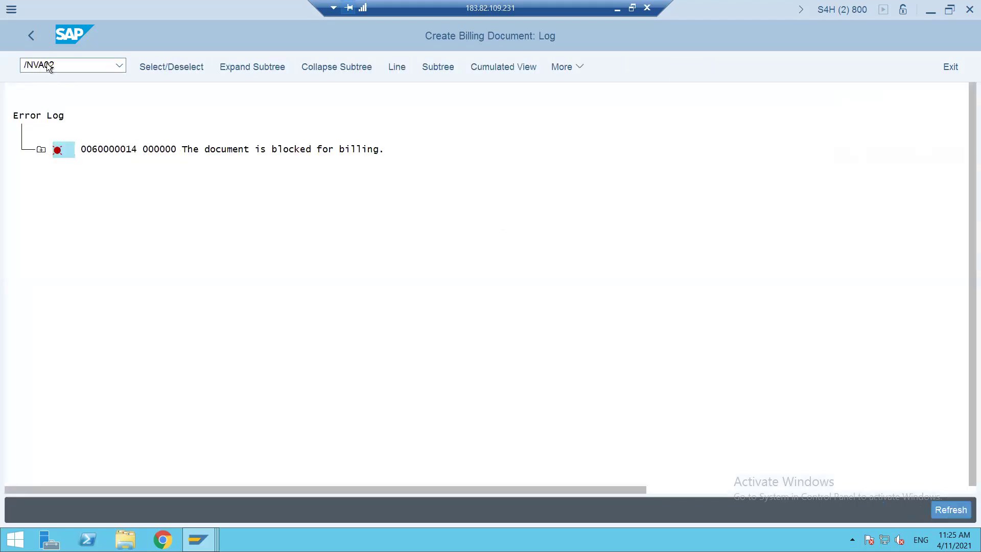
pyautogui.press('Return')
pyautogui.press('Return')
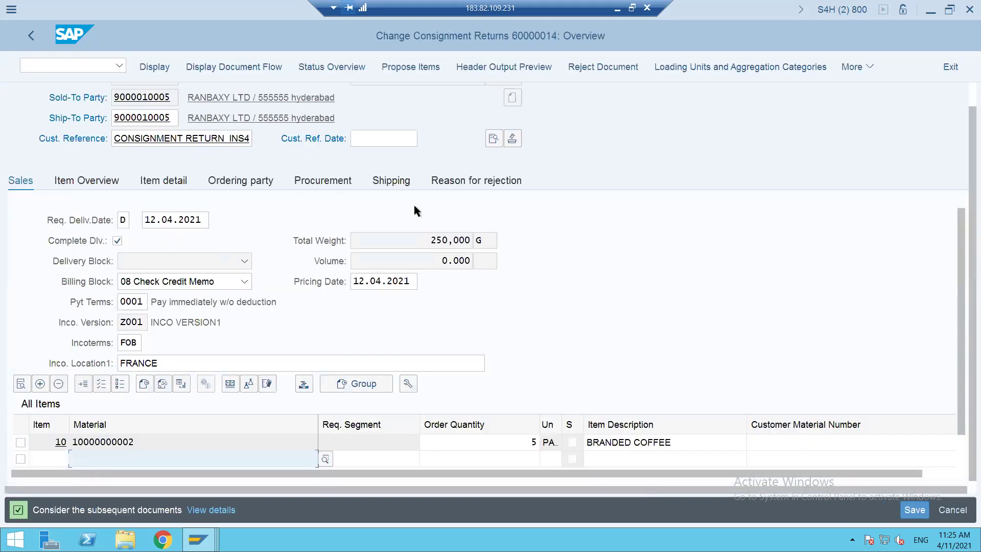
pyautogui.click(493, 138)
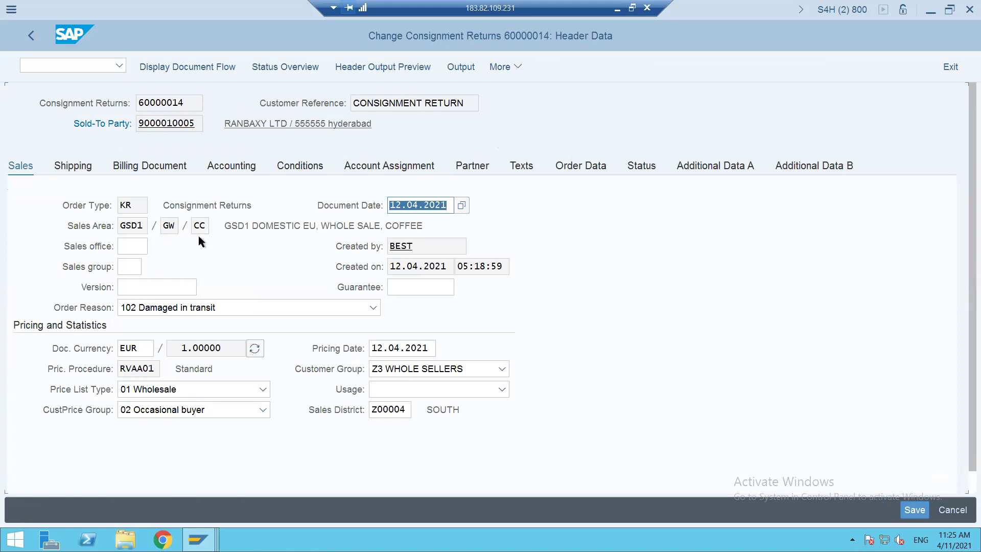
pyautogui.click(29, 31)
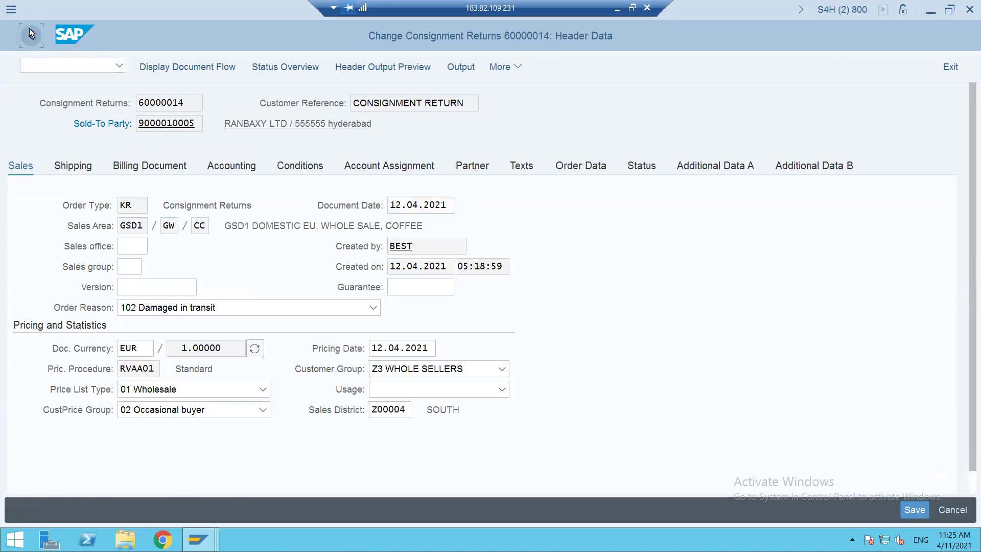
pyautogui.click(171, 281)
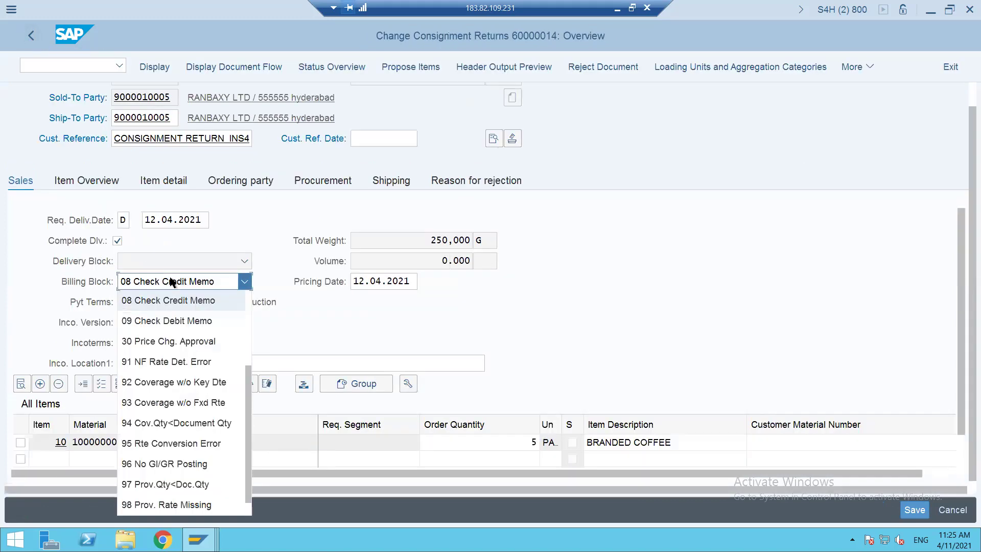
pyautogui.moveTo(245, 406); pyautogui.dragTo(249, 452)
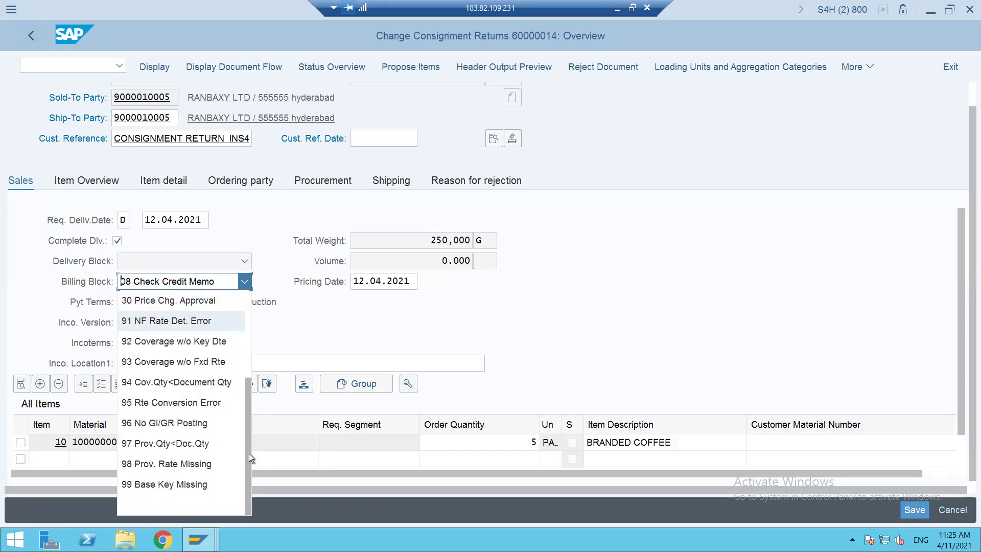
pyautogui.click(201, 501)
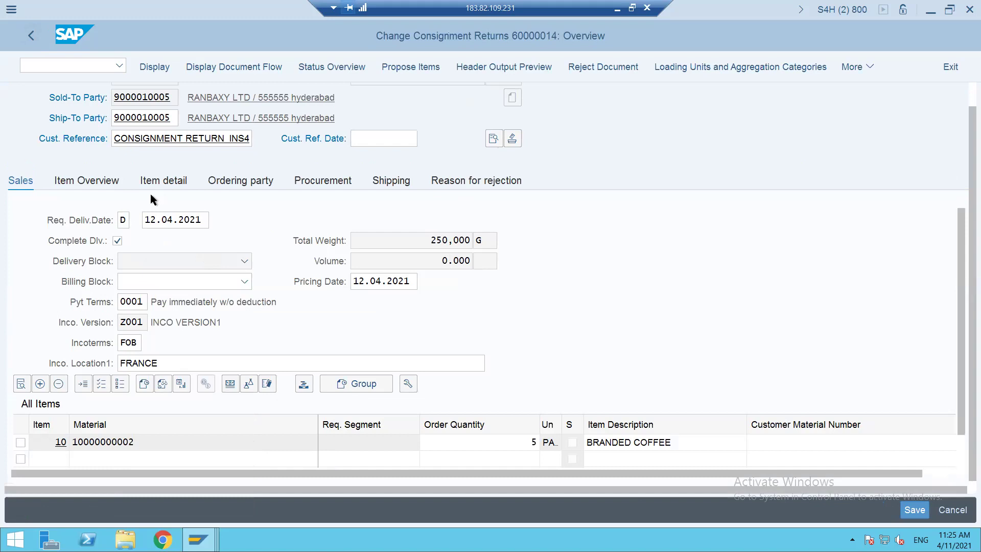
pyautogui.hotkey('ctrl', 's')
# Create the credit for returns billing document from the consignment returns order with transaction VF01 and save it
pyautogui.click(68, 64)
pyautogui.write('/')
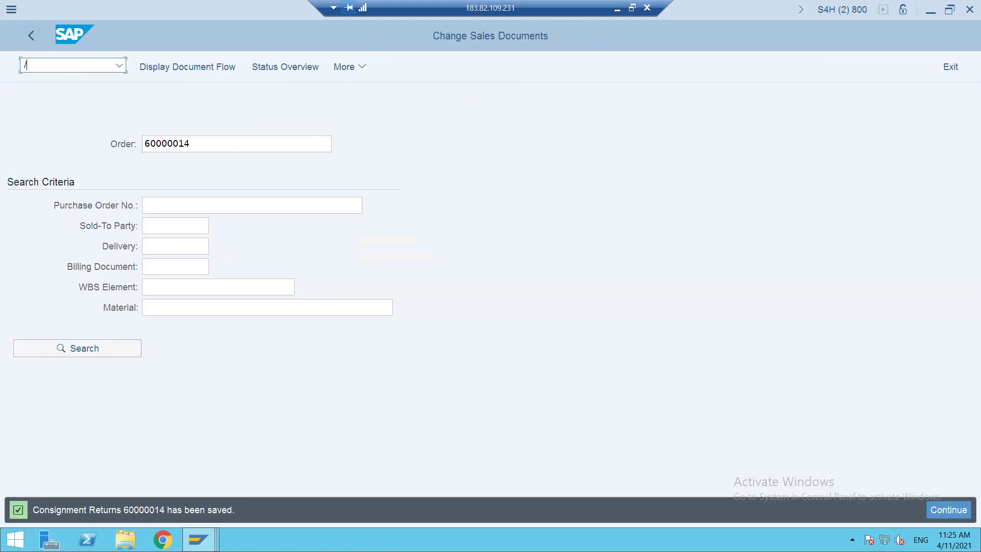
pyautogui.write('NVF01')
pyautogui.press('Return')
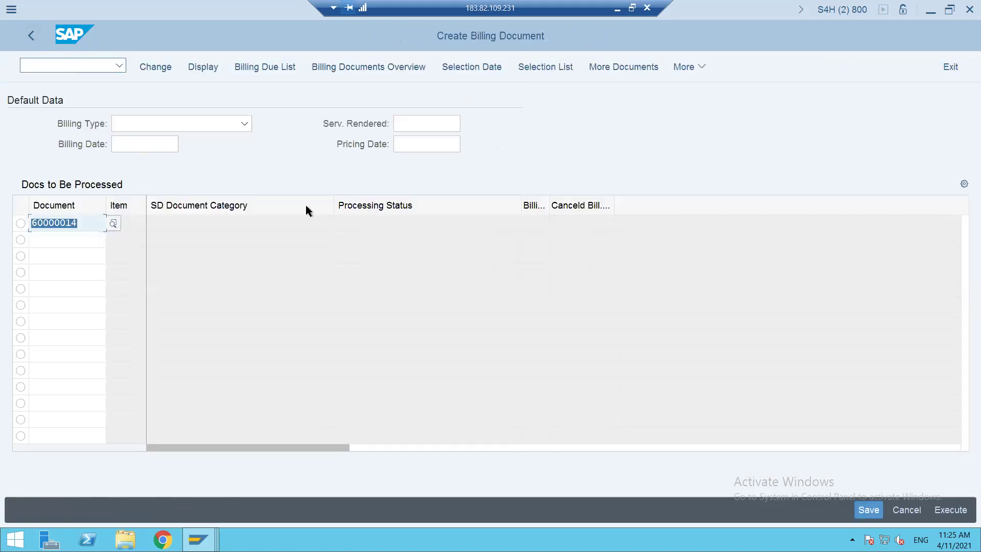
pyautogui.press('Return')
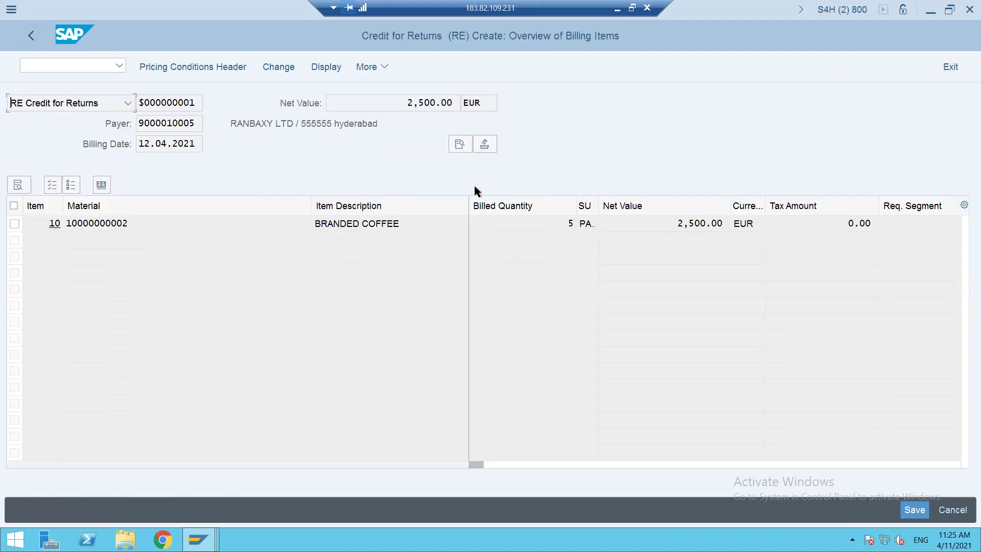
pyautogui.hotkey('ctrl', 's')
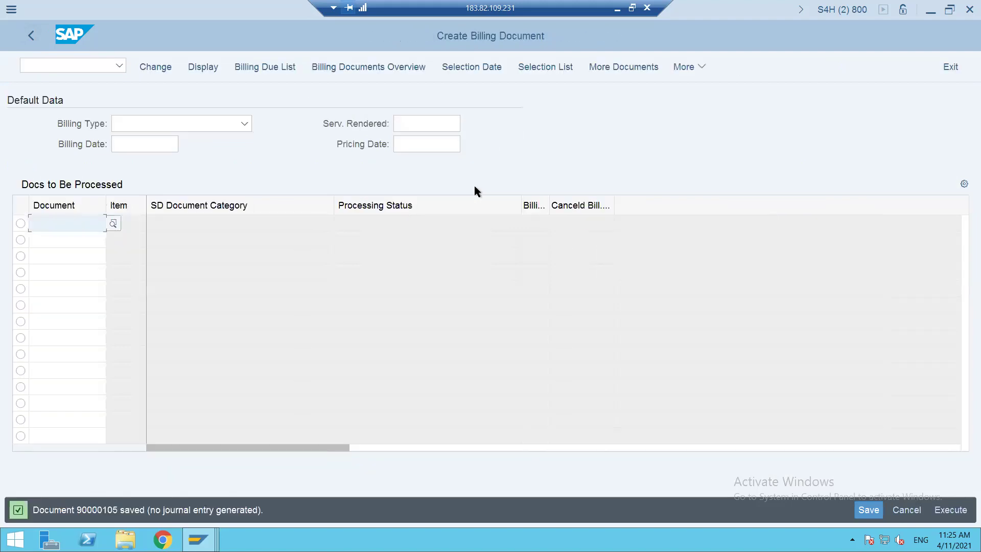
# Open the saved credit for returns billing document for changes with transaction VF02
pyautogui.click(47, 64)
pyautogui.write('/NVF02')
pyautogui.press('Return')
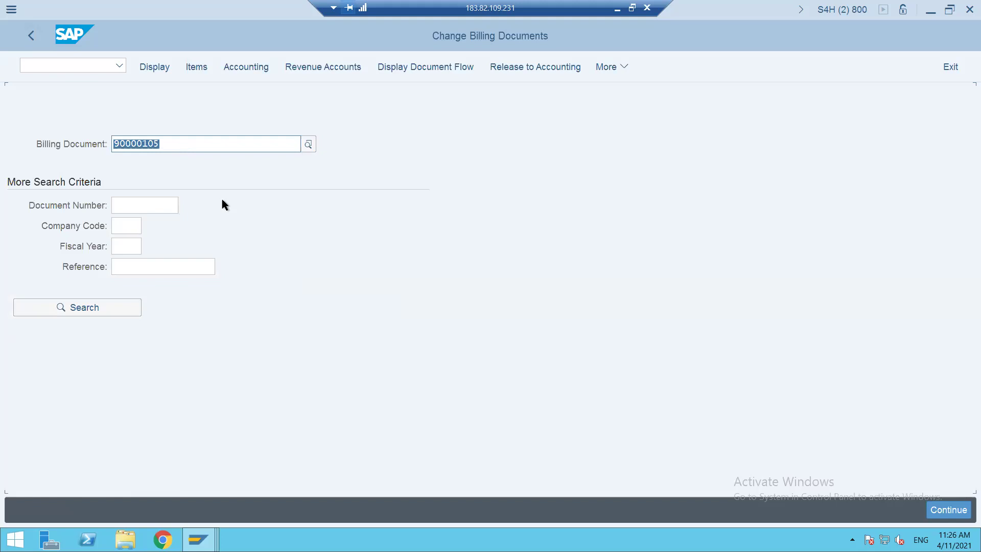
pyautogui.press('Return')
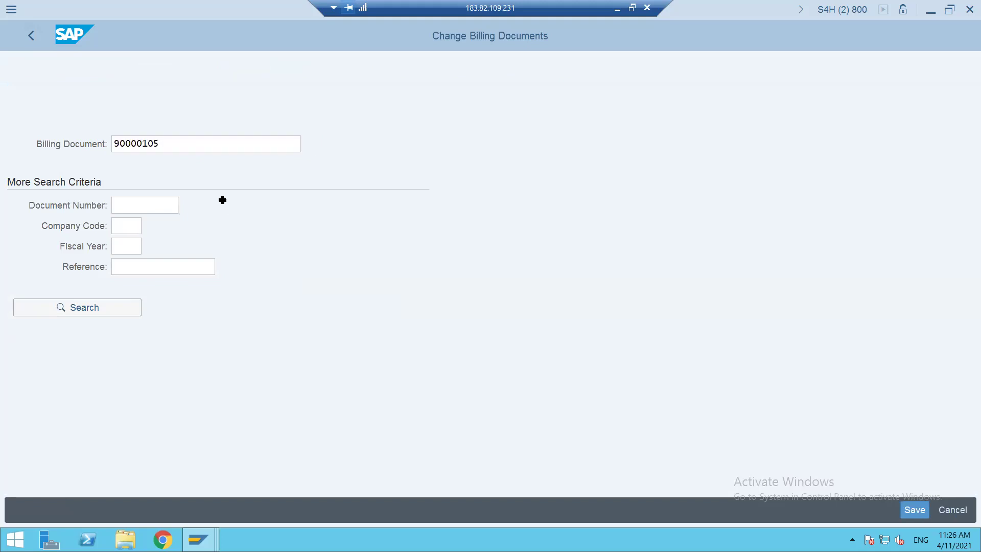
# Run transaction VOFA and open the details of billing document type RE, Credit for Returns
pyautogui.click(48, 65)
pyautogui.write('/NVOFG')
pyautogui.press('BackSpace')
pyautogui.write('A')
pyautogui.press('Return')
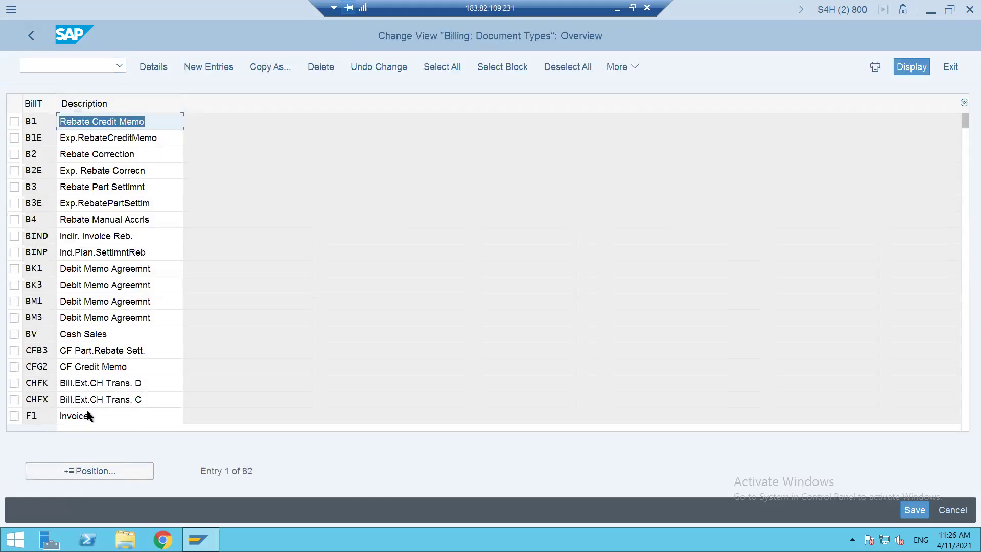
pyautogui.click(89, 471)
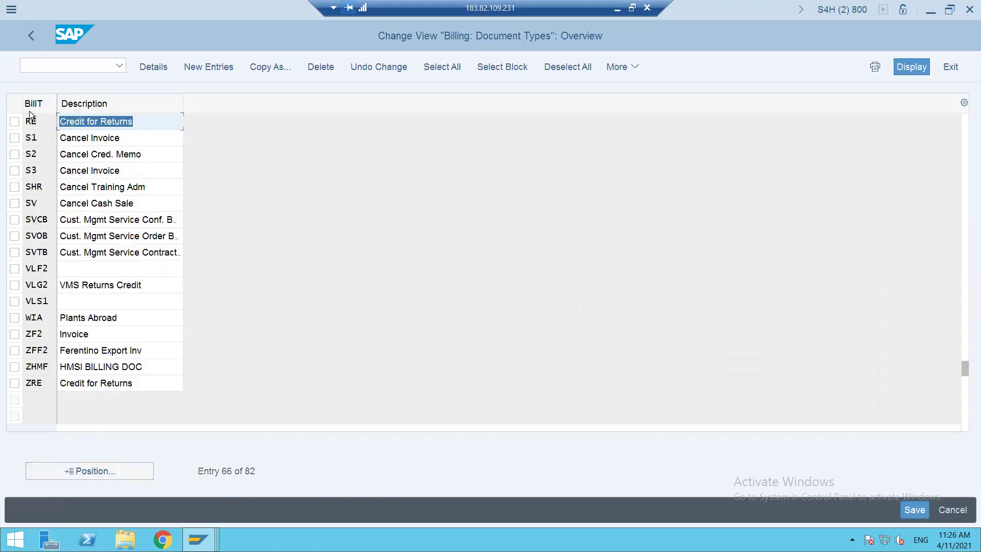
pyautogui.doubleClick(34, 120)
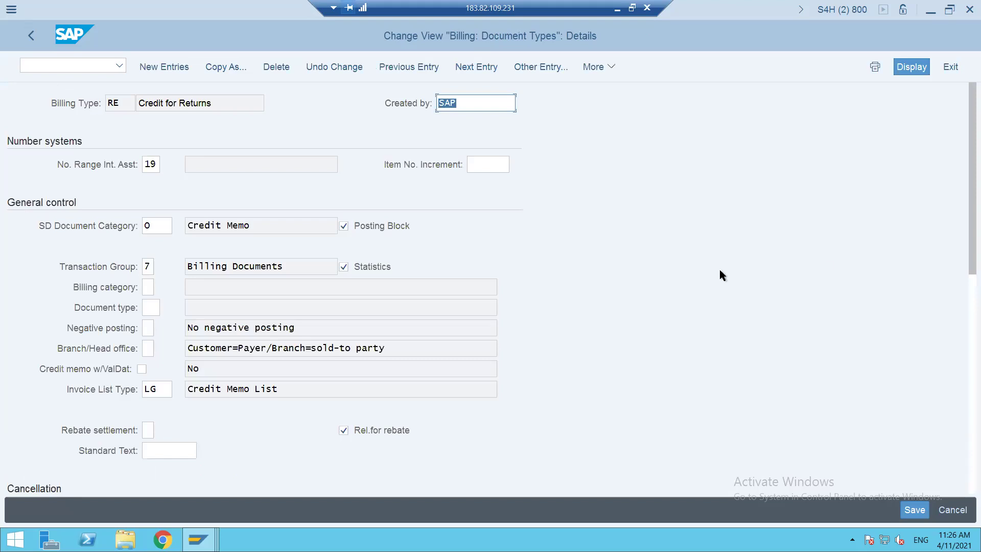
# Set the G/L account determination procedure of billing type RE to ZOFI00 and save the change
pyautogui.moveTo(966, 225); pyautogui.dragTo(965, 316)
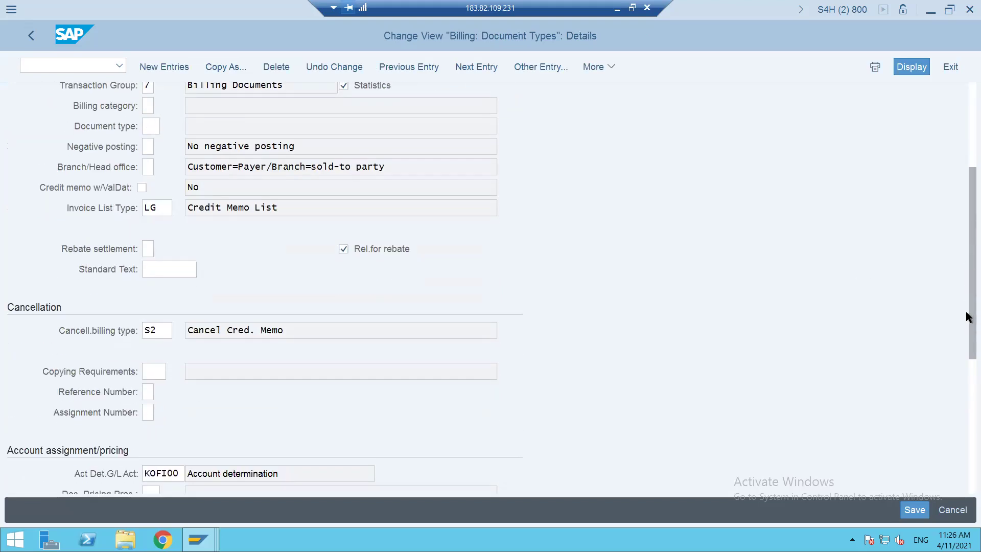
pyautogui.click(175, 473)
pyautogui.moveTo(174, 473); pyautogui.dragTo(109, 471)
pyautogui.press('BackSpace')
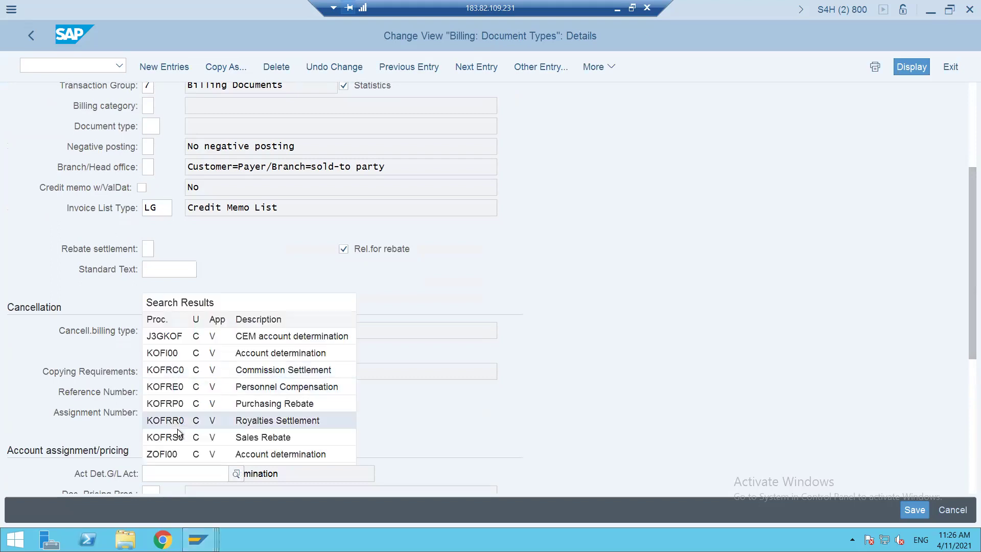
pyautogui.click(166, 453)
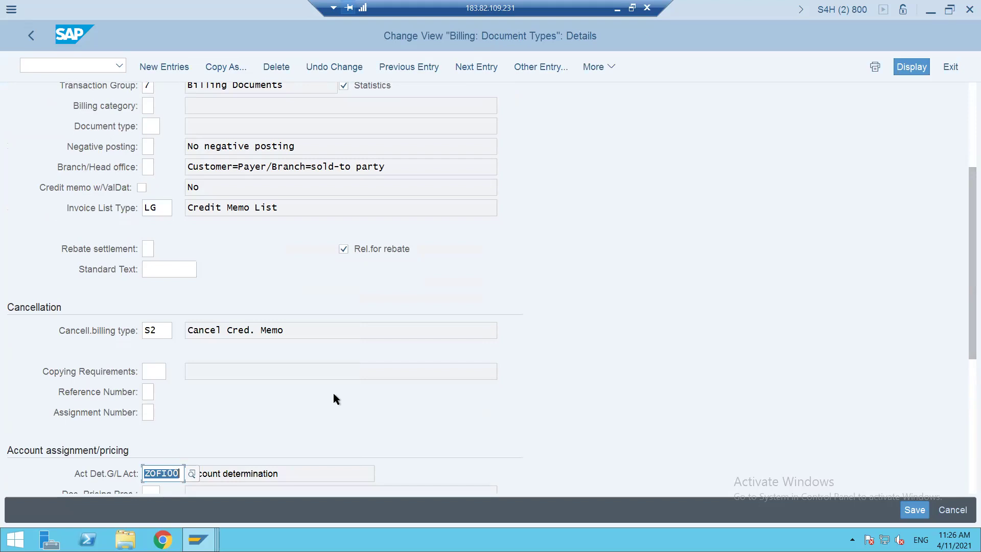
pyautogui.hotkey('ctrl', 's')
pyautogui.press('Return')
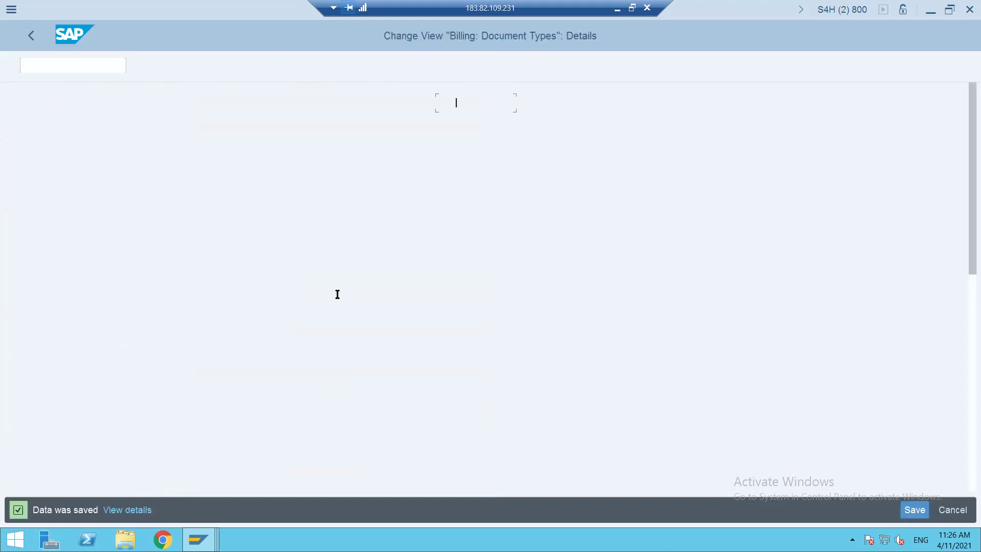
# Reopen the credit for returns with transaction VF02 and try to display its accounting document
pyautogui.click(56, 61)
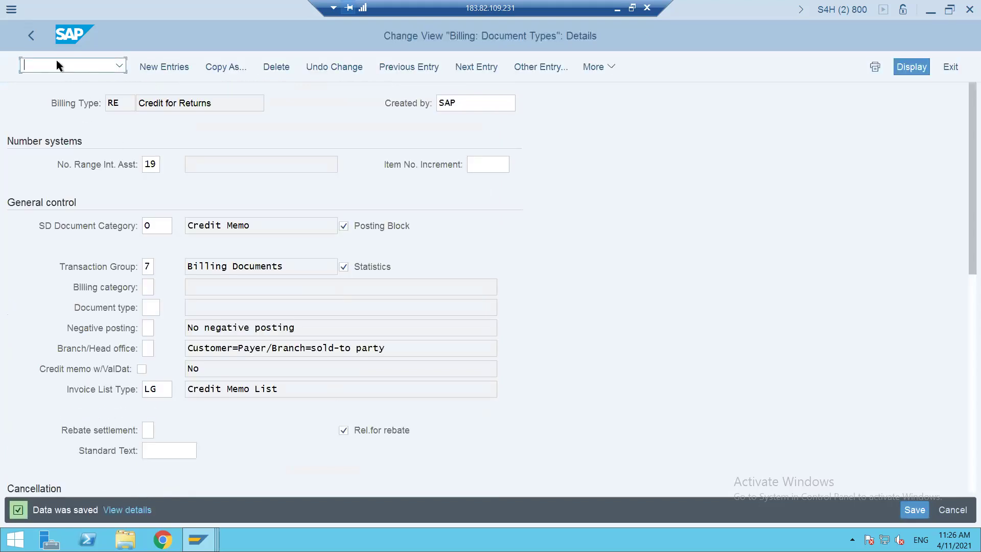
pyautogui.write('/NVF0')
pyautogui.press('Return')
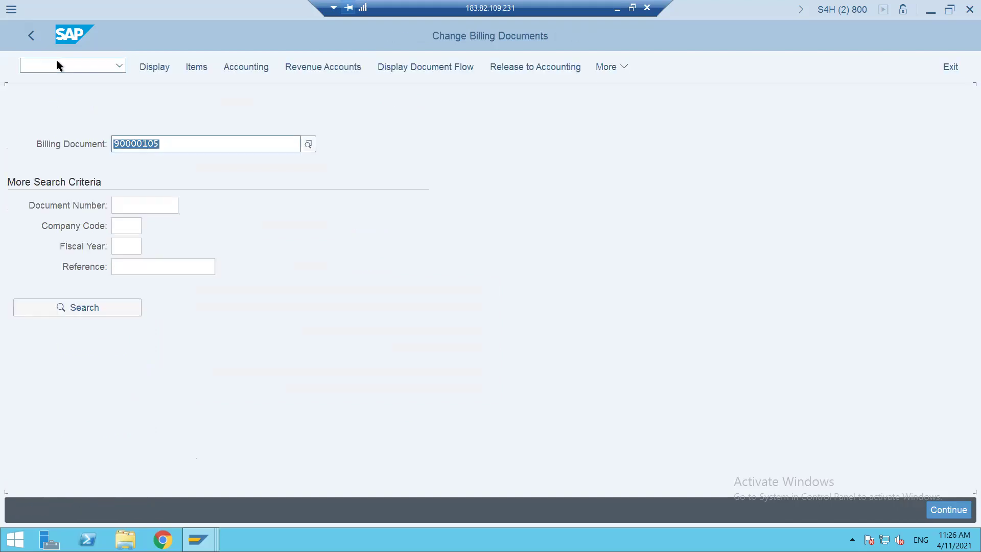
pyautogui.press('Return')
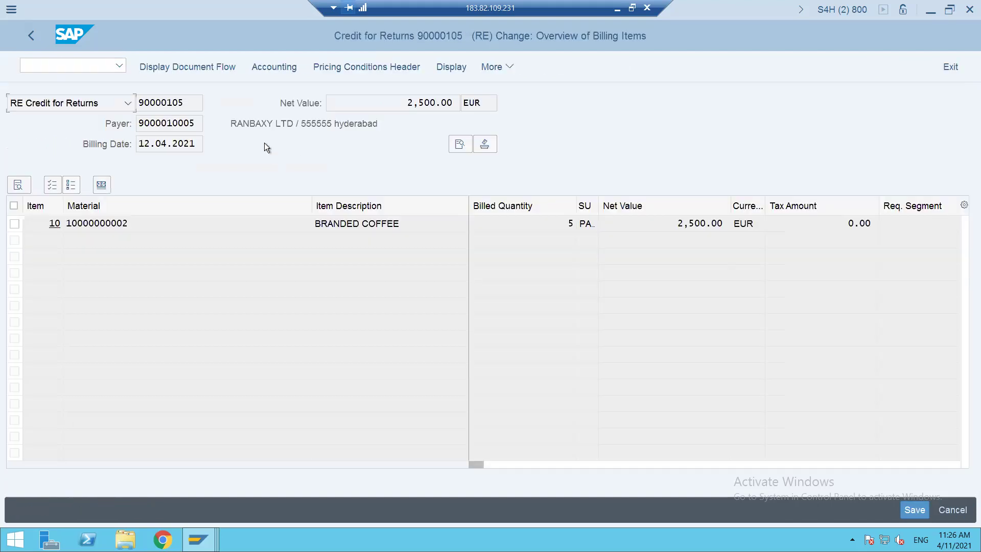
pyautogui.click(275, 69)
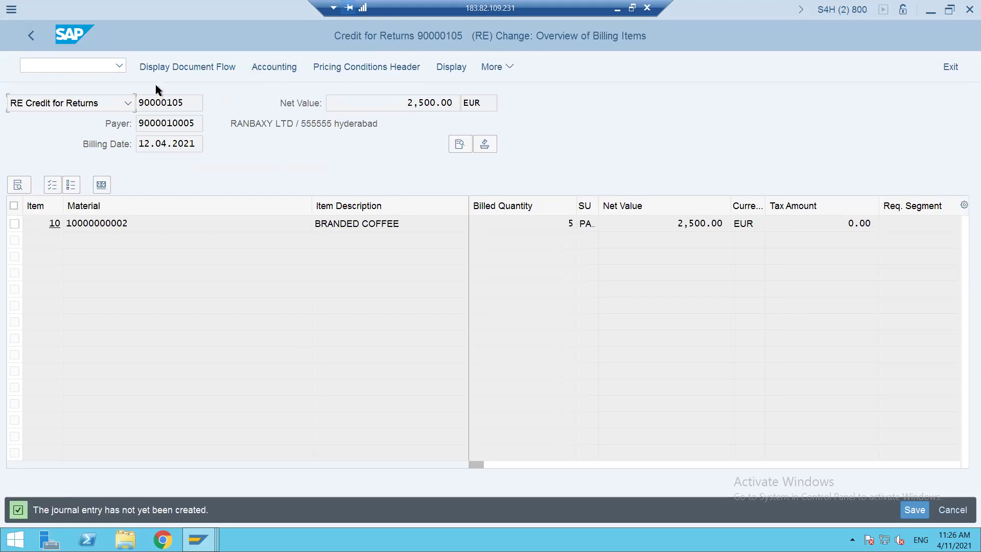
# Release the credit for returns to accounting, display its accounting document and return to the billing document selection
pyautogui.click(35, 38)
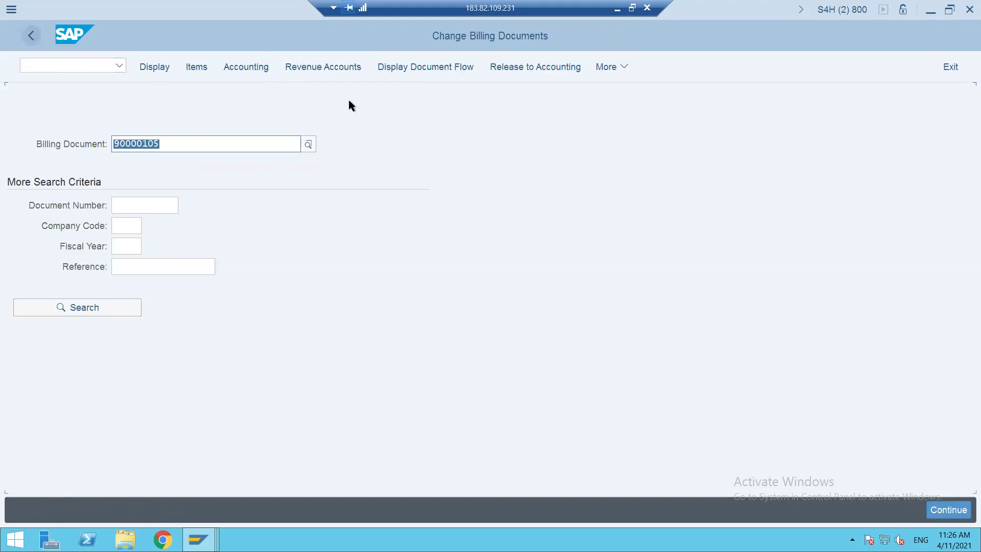
pyautogui.click(569, 66)
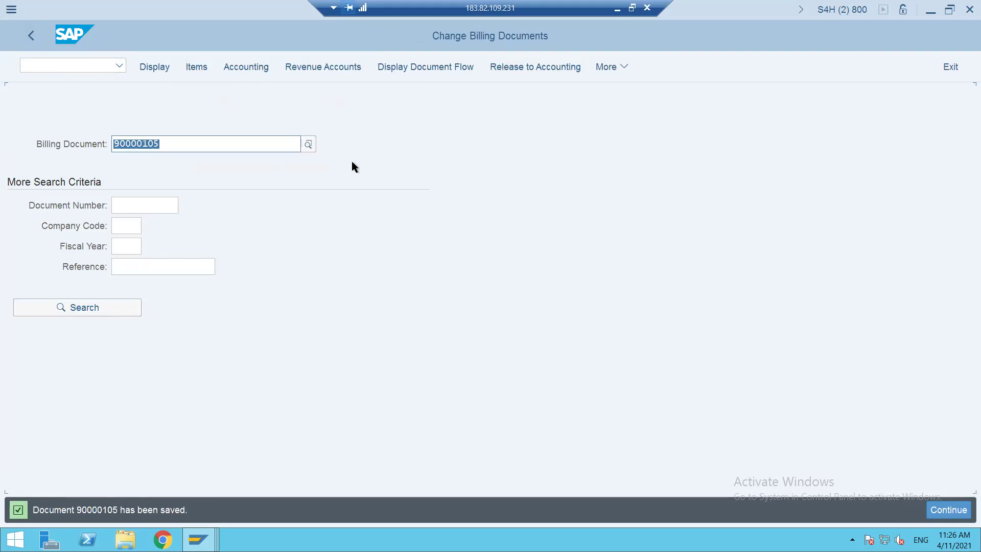
pyautogui.click(254, 69)
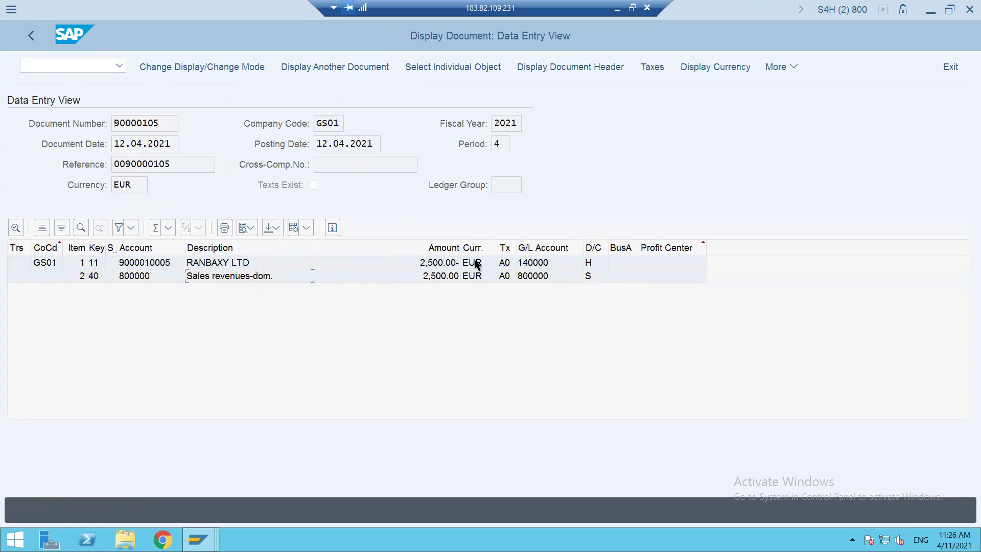
pyautogui.click(32, 35)
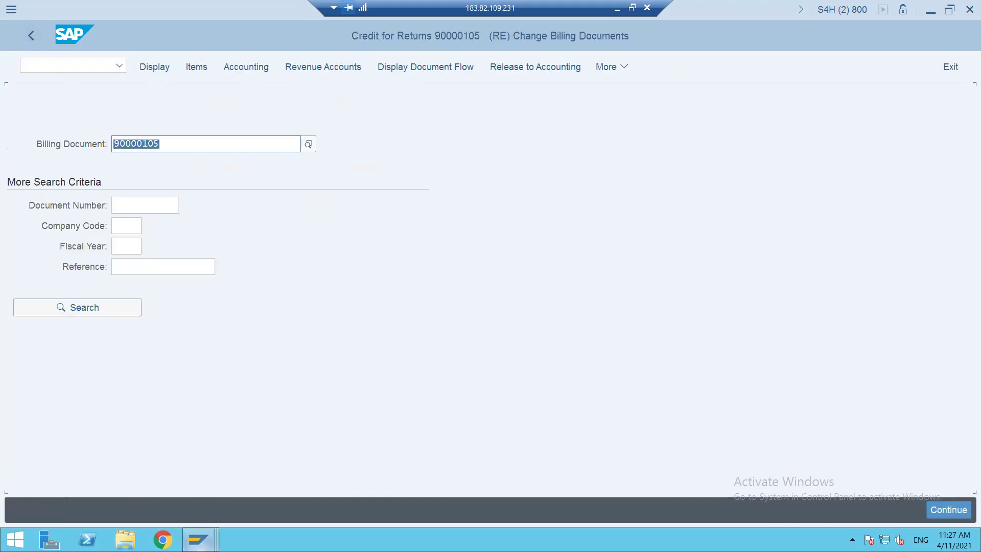
# Switch to the Excel notes and enter KR, LR and RE in columns C to E of the CON RETURNS row
pyautogui.moveTo(198, 539)
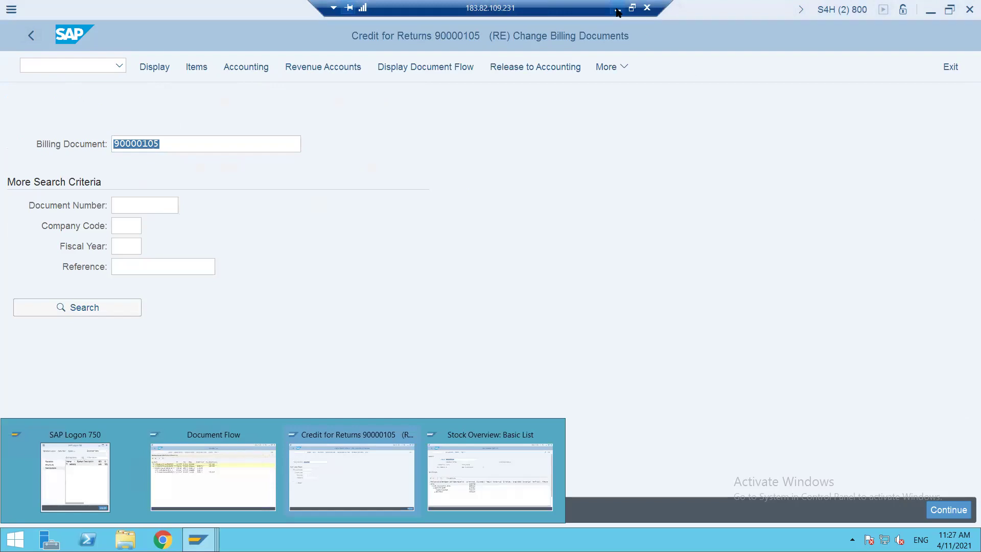
pyautogui.click(617, 9)
pyautogui.click(146, 443)
pyautogui.press('Home')
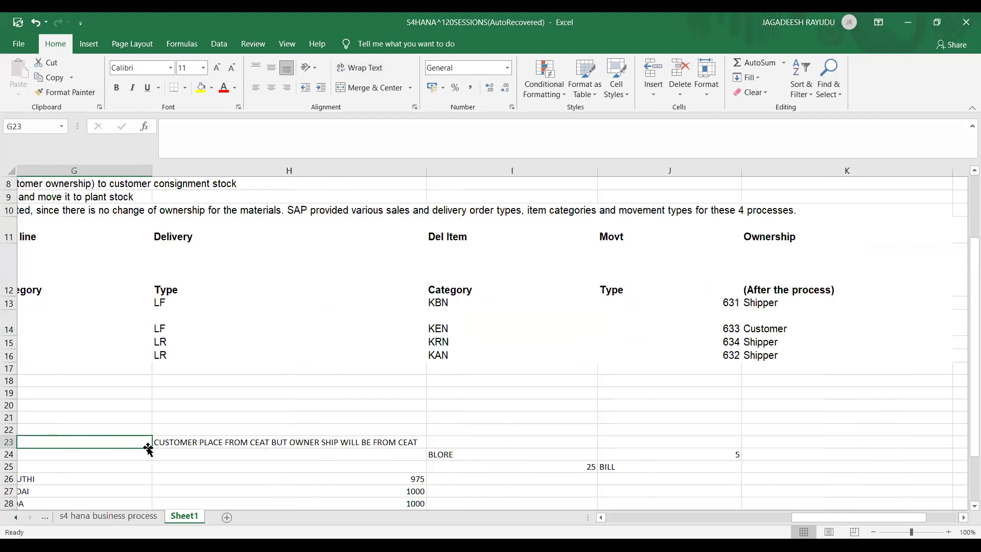
pyautogui.press('Down')
pyautogui.press('Down')
pyautogui.press('Down')
pyautogui.press('Down')
pyautogui.press('Down')
pyautogui.press('Down')
pyautogui.press('Down')
pyautogui.press('Down')
pyautogui.press('Down')
pyautogui.press('Down')
pyautogui.press('Down')
pyautogui.press('Down')
pyautogui.press('Down')
pyautogui.press('Down')
pyautogui.press('Down')
pyautogui.press('Down')
pyautogui.press('Down')
pyautogui.press('Down')
pyautogui.press('Down')
pyautogui.press('Down')
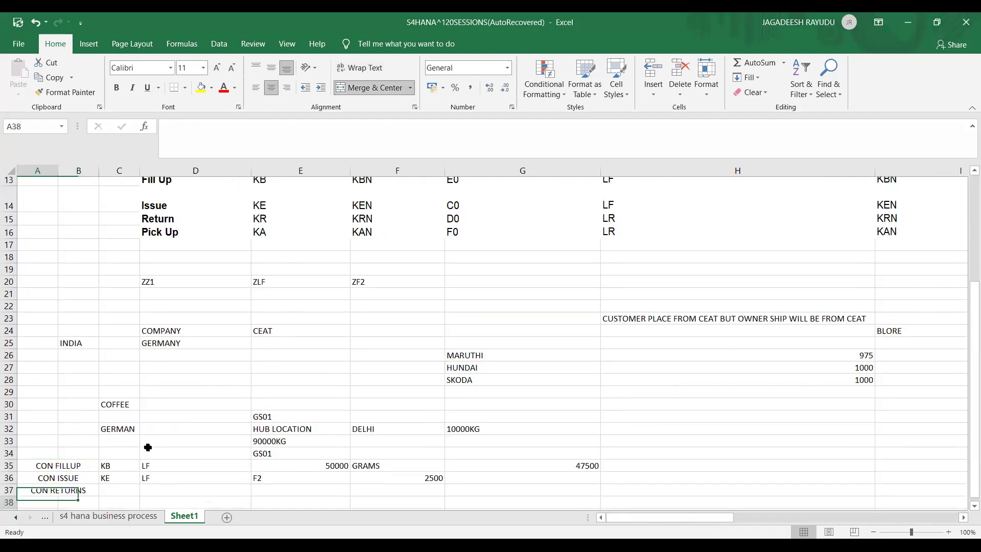
pyautogui.click(118, 380)
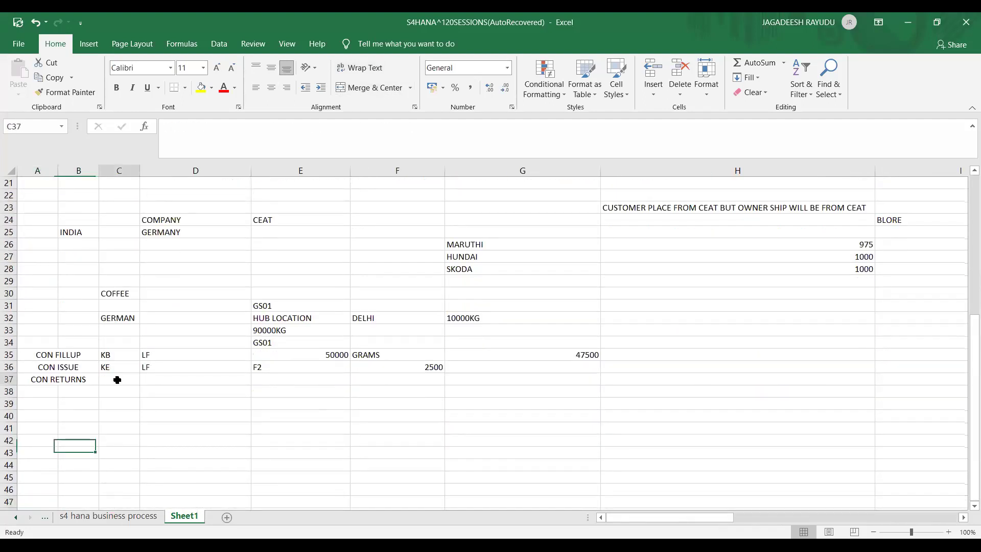
pyautogui.doubleClick(118, 380)
pyautogui.write('KR')
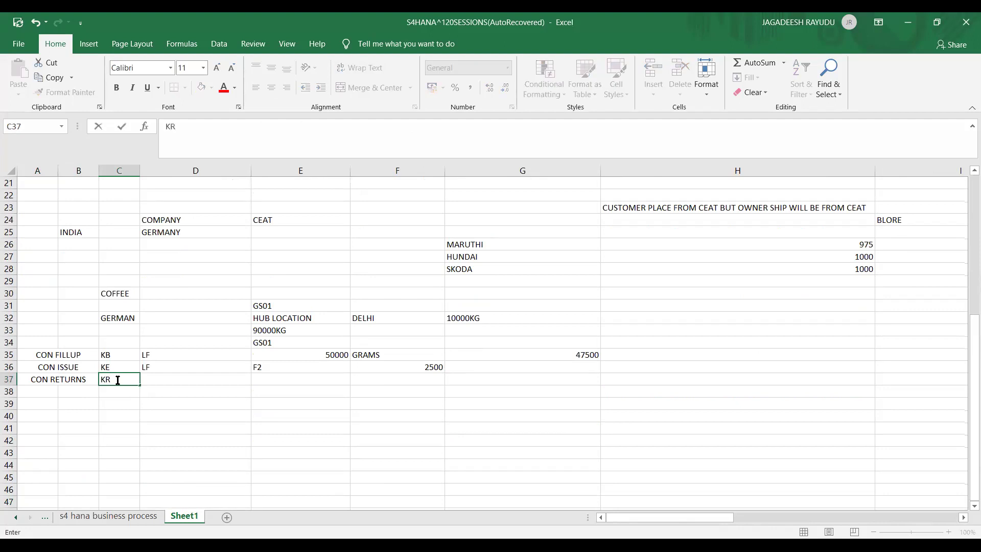
pyautogui.press('Tab')
pyautogui.write('LR')
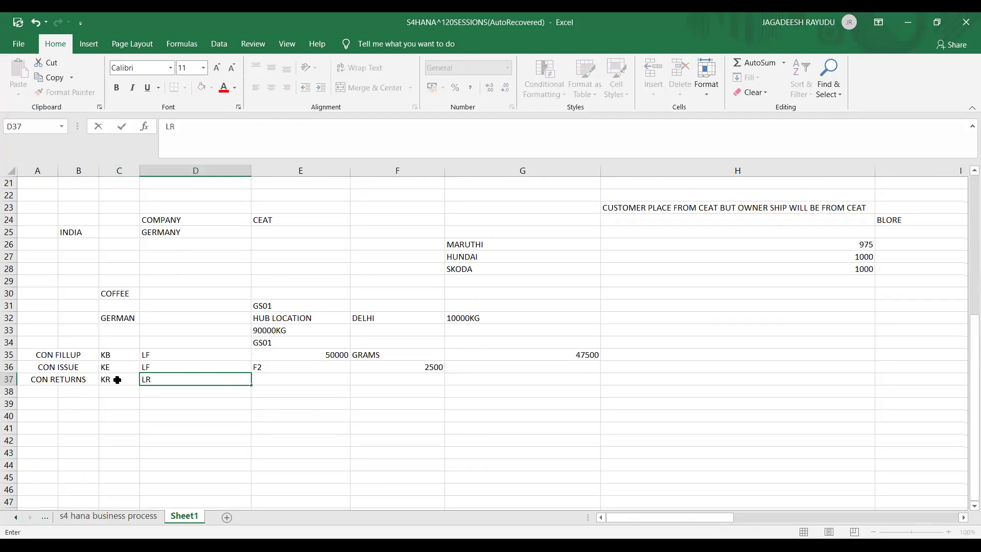
pyautogui.press('Tab')
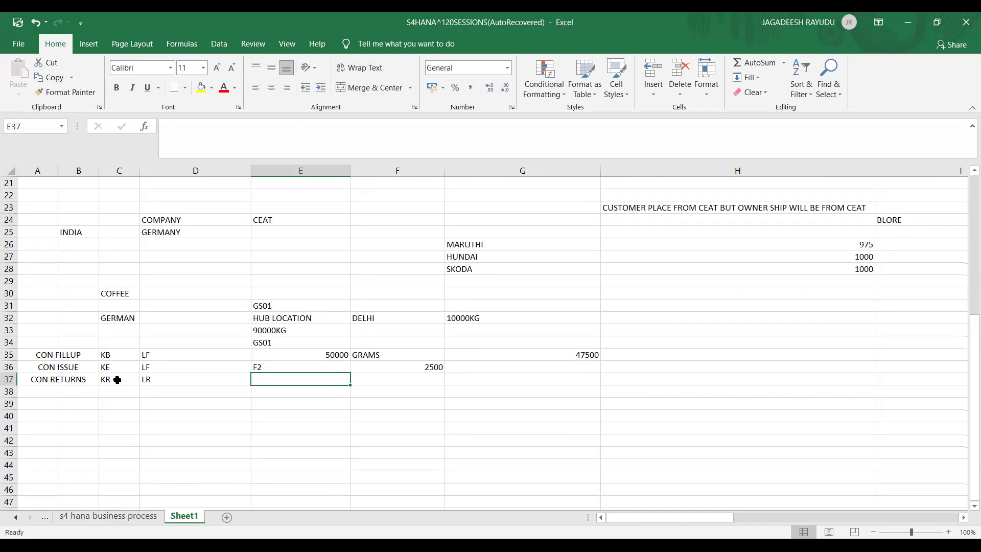
pyautogui.write('RE')
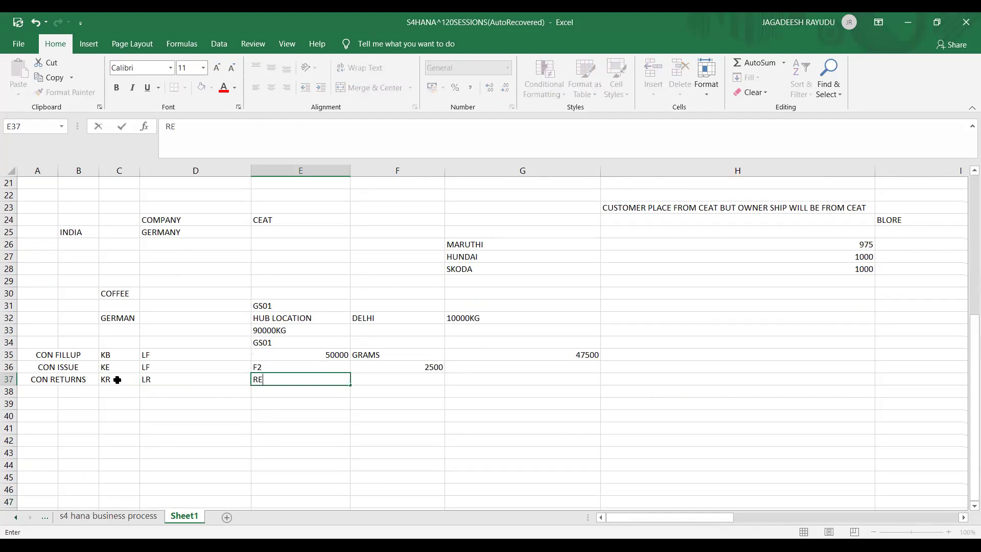
pyautogui.press('Tab')
# Clear the difference formula in G35 and the issued quantity in F36
pyautogui.press('Up')
pyautogui.press('Right')
pyautogui.press('Up')
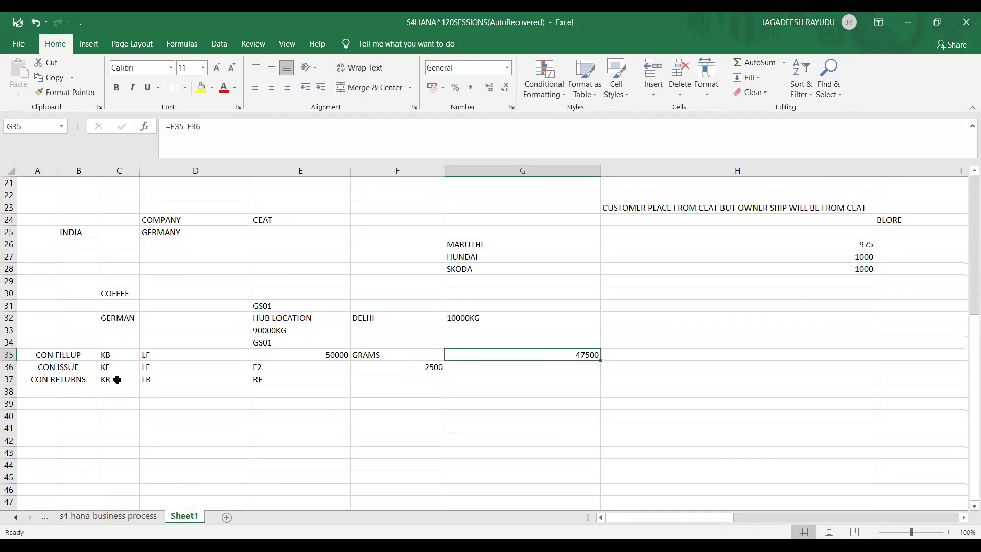
pyautogui.press('Delete')
pyautogui.press('Left')
pyautogui.press('Down')
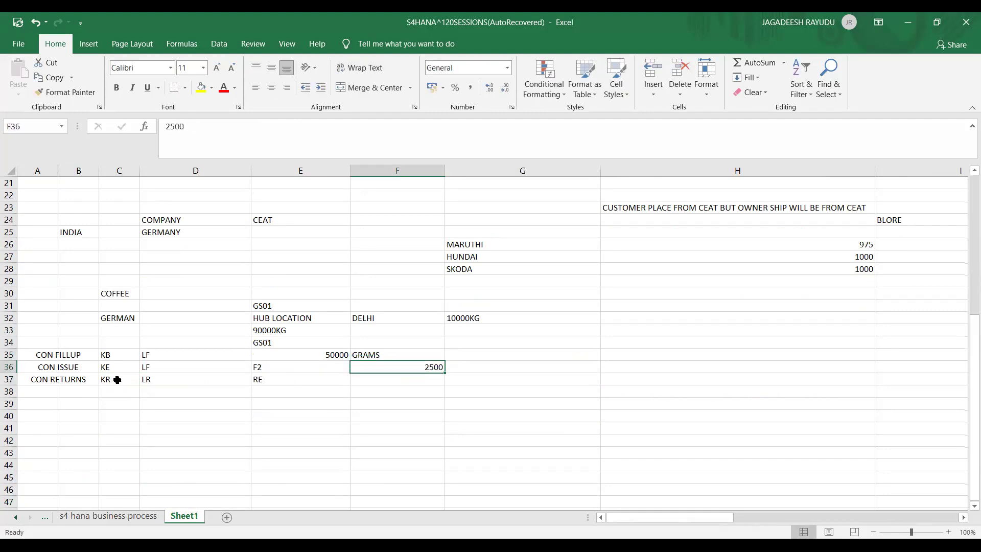
pyautogui.press('Delete')
pyautogui.press('Left')
pyautogui.press('Up')
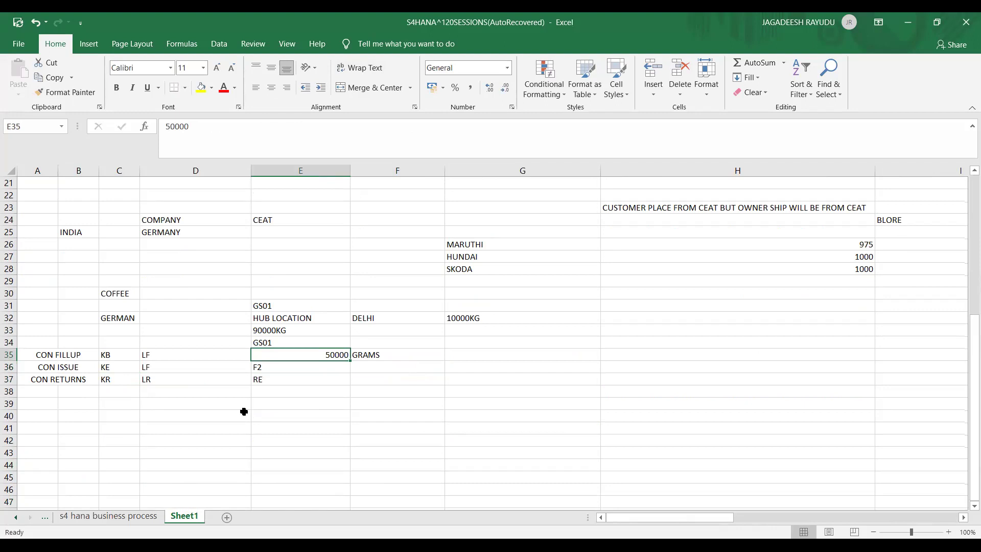
# Merge and center cells A38:B38 and enter the label CON PICKUP
pyautogui.click(43, 393)
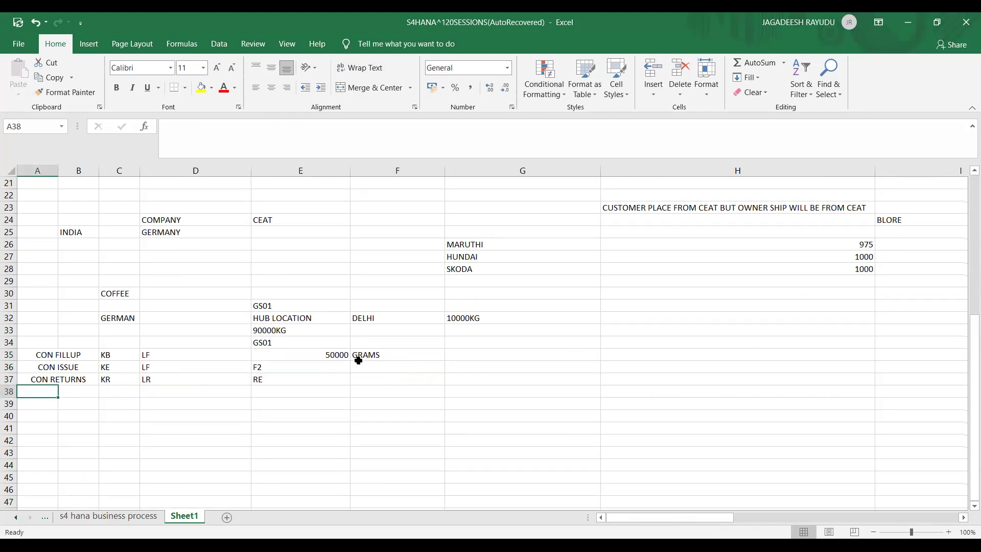
pyautogui.click(337, 352)
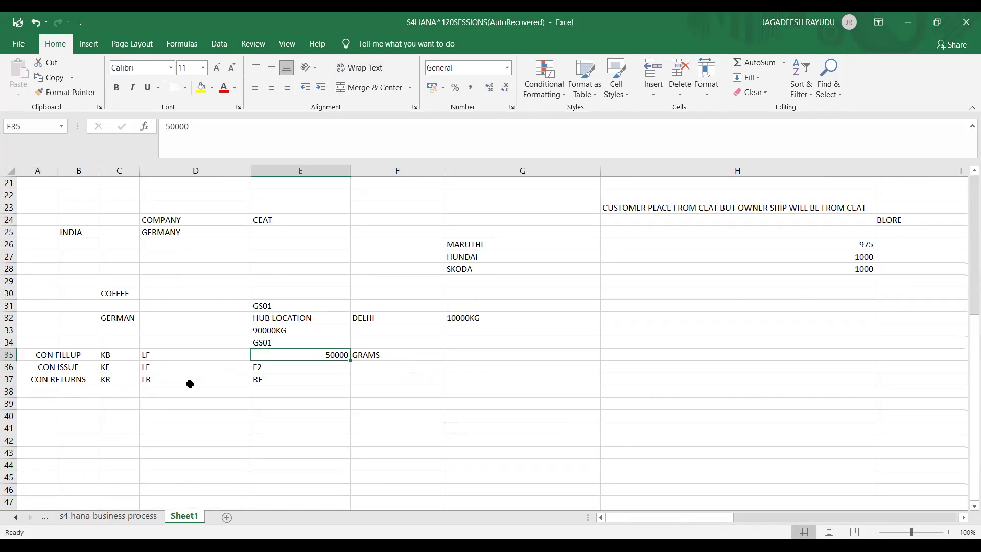
pyautogui.click(44, 391)
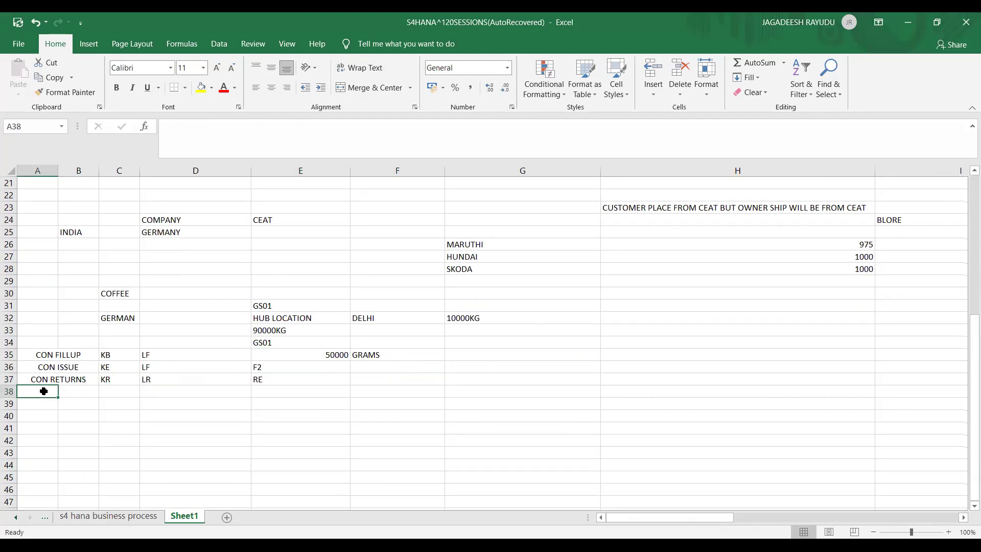
pyautogui.hotkey('shift', 'Right')
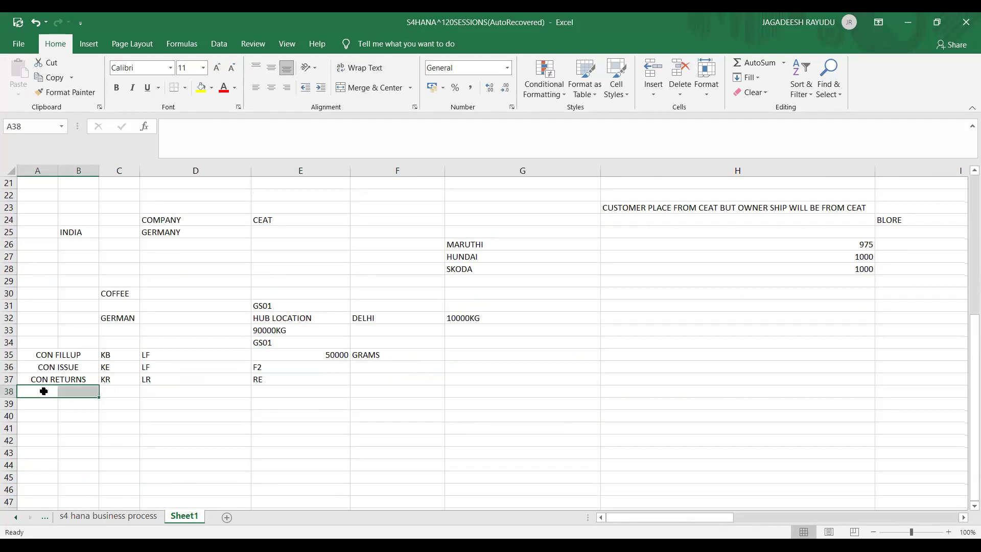
pyautogui.click(372, 87)
pyautogui.write('CON')
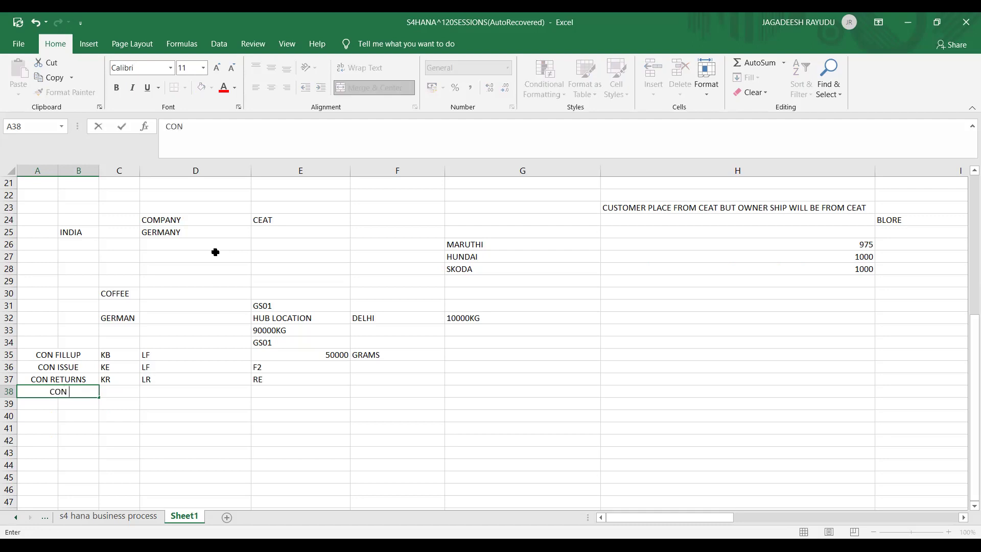
pyautogui.write(' PICKUP')
pyautogui.press('Tab')
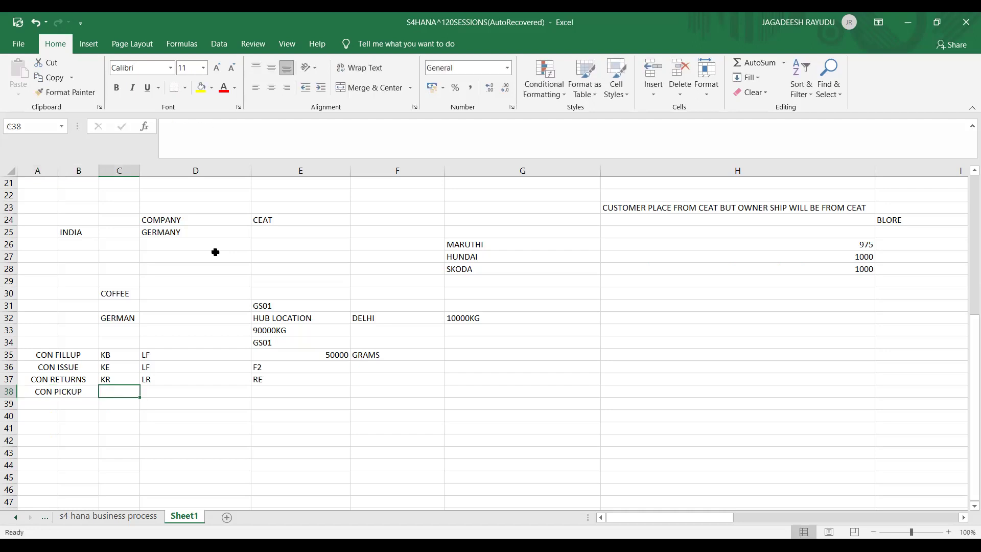
# Examine the Pick Up row of the consignment overview table for its order type, delivery type, item category and movement type
pyautogui.press('Up')
pyautogui.press('Up')
pyautogui.press('Up')
pyautogui.press('Up')
pyautogui.press('Up')
pyautogui.press('Up')
pyautogui.press('Up')
pyautogui.press('Up')
pyautogui.press('Up')
pyautogui.press('Up')
pyautogui.press('Up')
pyautogui.press('Up')
pyautogui.press('Up')
pyautogui.press('Up')
pyautogui.press('Up')
pyautogui.press('Up')
pyautogui.press('Up')
pyautogui.press('Up')
pyautogui.press('Up')
pyautogui.press('Up')
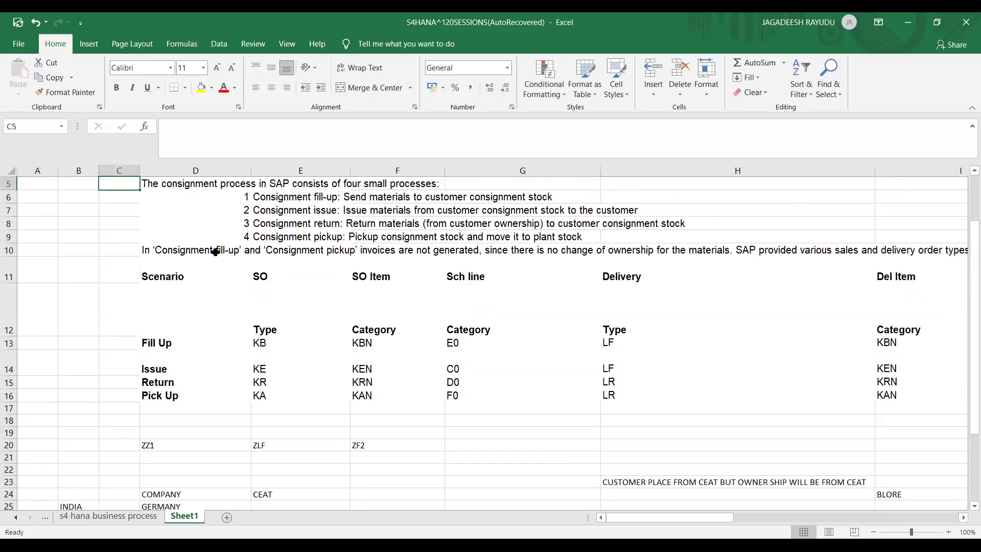
pyautogui.press('Down')
pyautogui.press('Down')
pyautogui.press('Down')
pyautogui.press('Down')
pyautogui.press('Down')
pyautogui.press('Down')
pyautogui.press('Down')
pyautogui.press('Down')
pyautogui.press('Down')
pyautogui.press('Down')
pyautogui.press('Down')
pyautogui.press('Down')
pyautogui.press('Up')
pyautogui.press('Up')
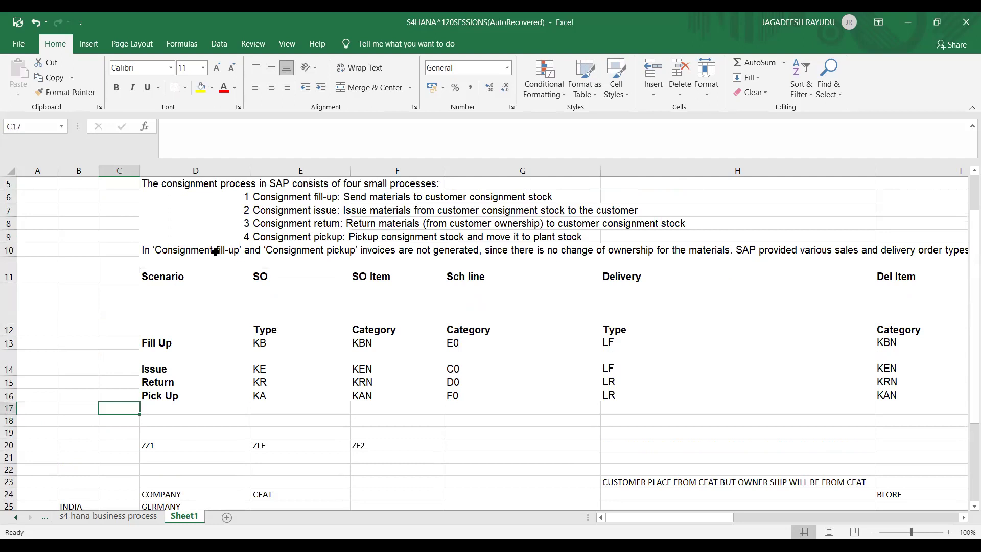
pyautogui.press('Right')
pyautogui.press('Right')
pyautogui.press('Right')
pyautogui.press('Right')
pyautogui.press('Right')
pyautogui.press('Right')
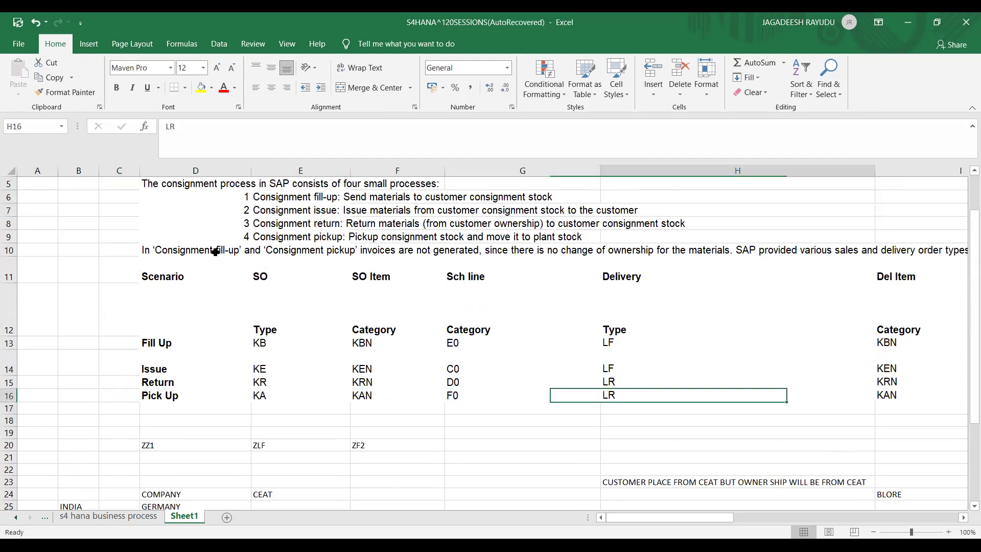
pyautogui.press('Left')
pyautogui.press('Left')
pyautogui.press('Right')
pyautogui.press('Right')
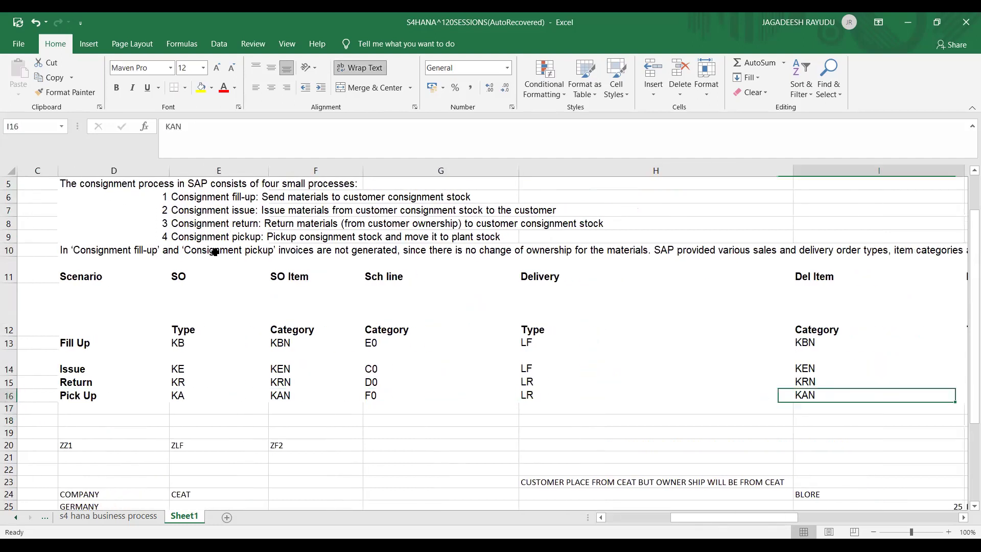
pyautogui.press('Right')
pyautogui.press('Left')
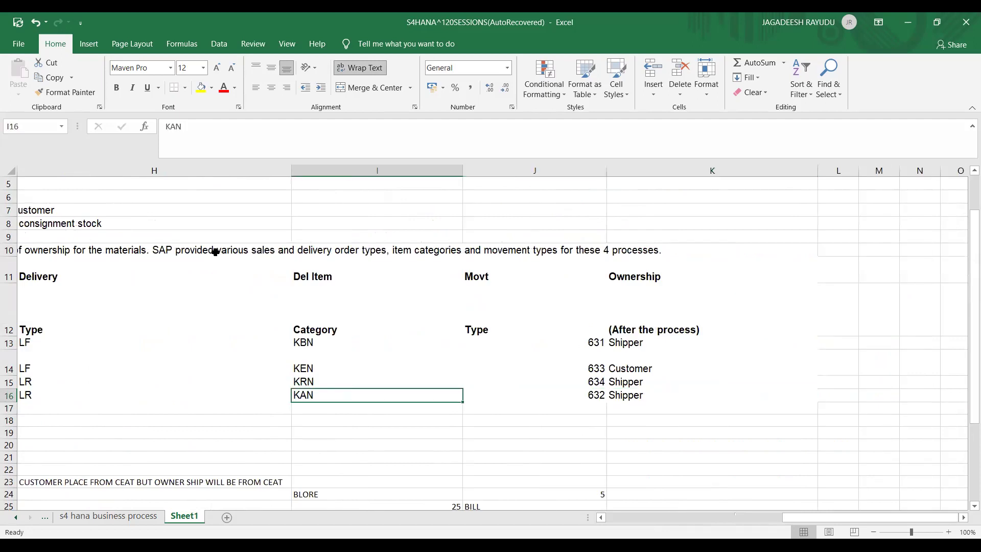
# Enter order type KA and delivery type LR in columns C and D of the CON PICKUP row
pyautogui.press('Home')
pyautogui.press('Down')
pyautogui.press('Down')
pyautogui.press('Down')
pyautogui.press('Down')
pyautogui.press('Down')
pyautogui.press('Down')
pyautogui.press('Down')
pyautogui.press('Down')
pyautogui.press('Down')
pyautogui.press('Down')
pyautogui.press('Down')
pyautogui.press('Down')
pyautogui.press('Down')
pyautogui.press('Down')
pyautogui.press('Down')
pyautogui.press('Down')
pyautogui.press('Down')
pyautogui.press('Down')
pyautogui.press('Down')
pyautogui.press('Down')
pyautogui.press('Down')
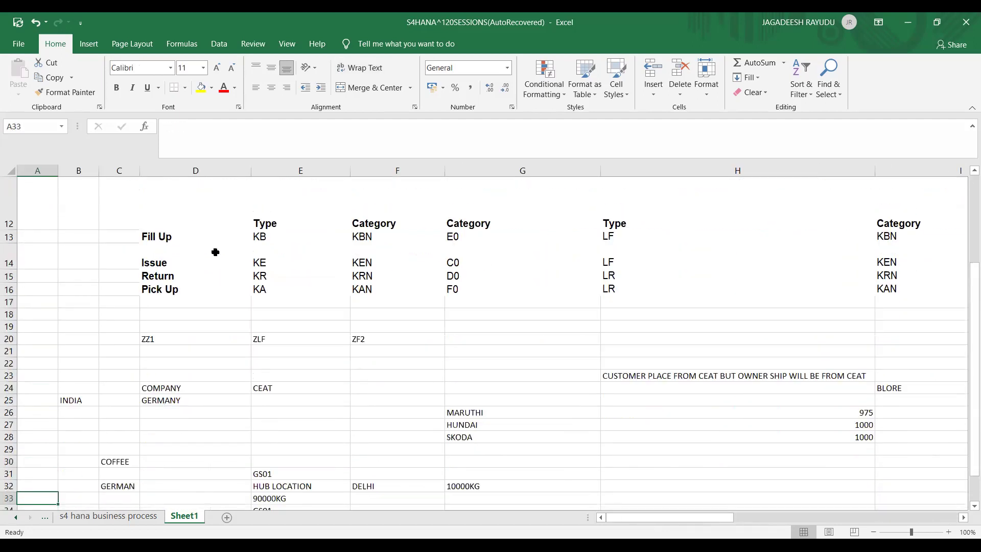
pyautogui.press('Up')
pyautogui.press('Up')
pyautogui.press('Up')
pyautogui.press('Up')
pyautogui.press('Up')
pyautogui.press('Up')
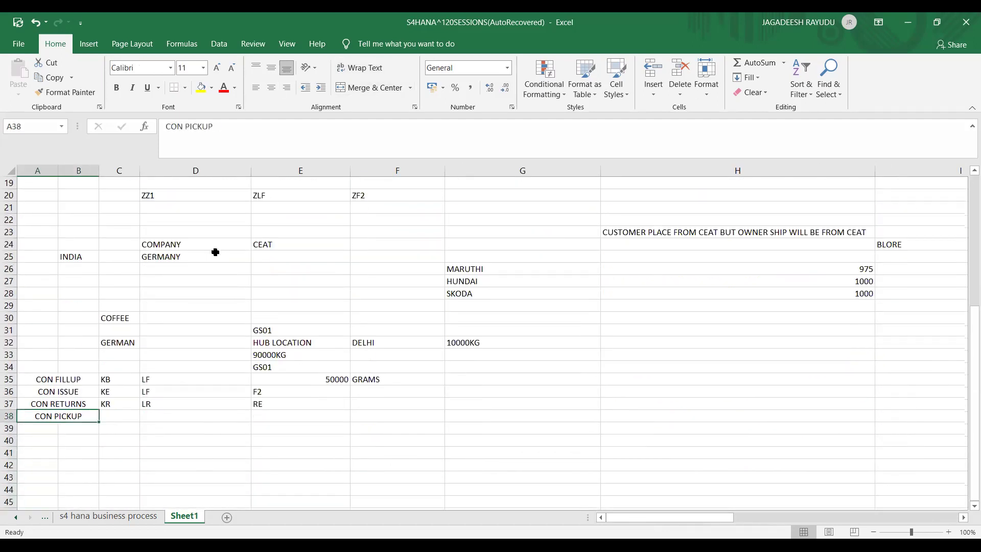
pyautogui.press('Right')
pyautogui.press('Right')
pyautogui.write('KA')
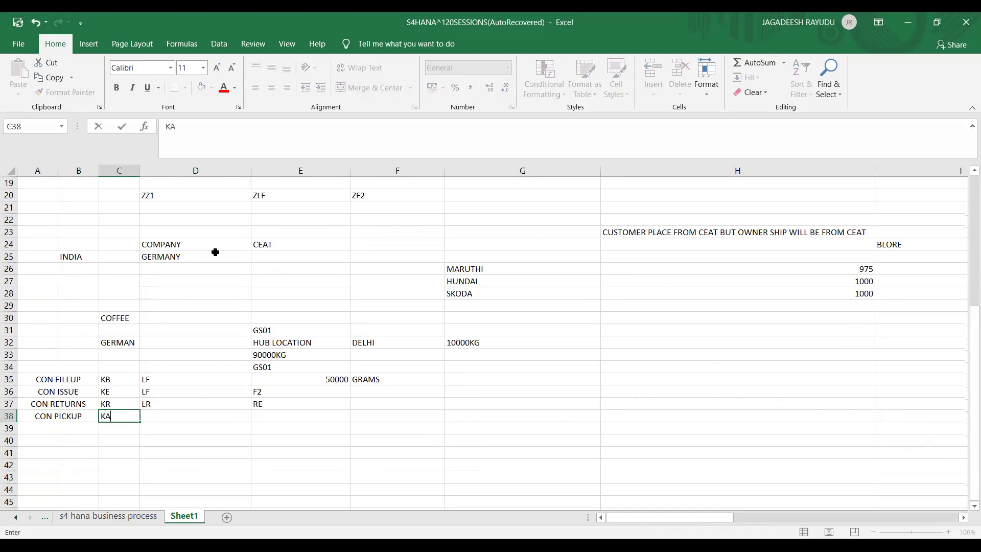
pyautogui.hotkey('ctrl', 'Return')
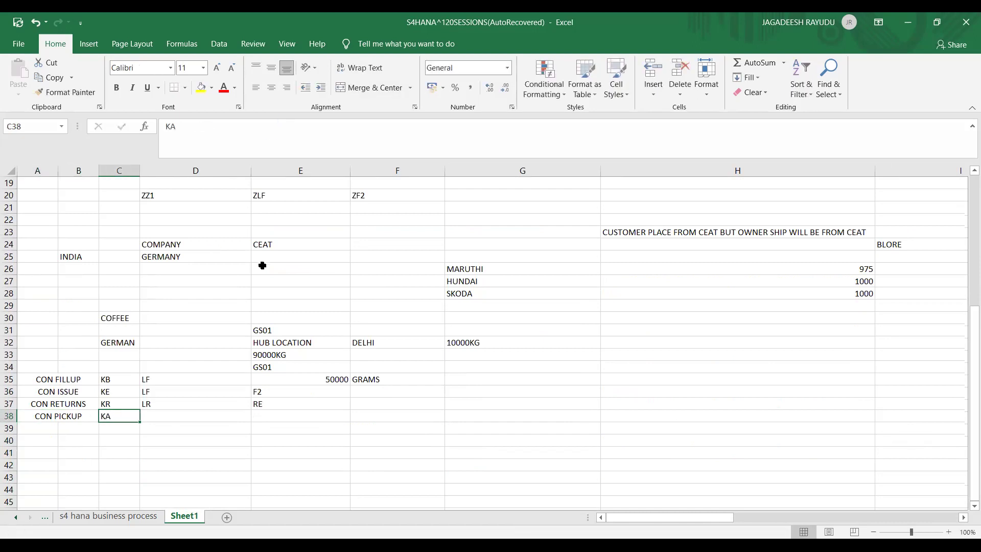
pyautogui.press('Right')
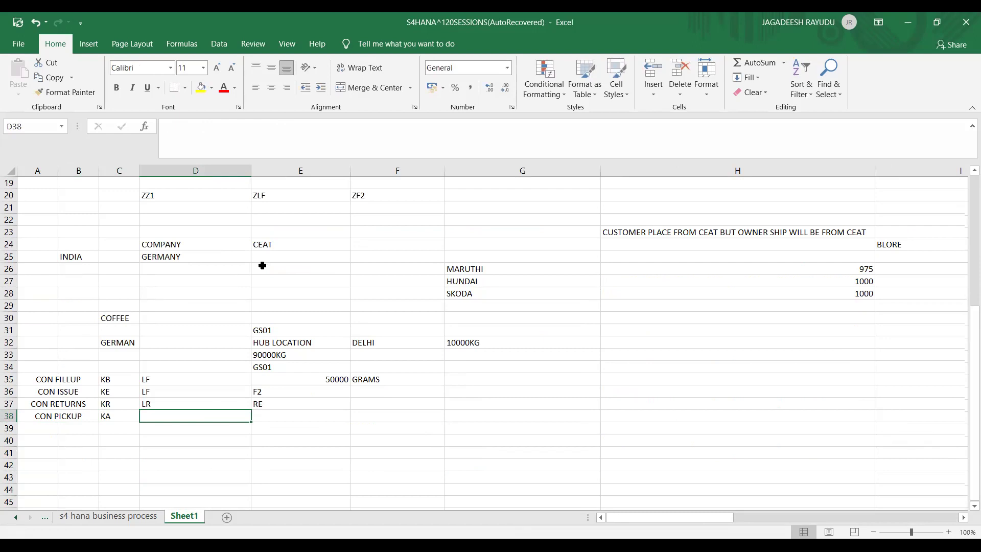
pyautogui.write('LR')
pyautogui.press('Right')
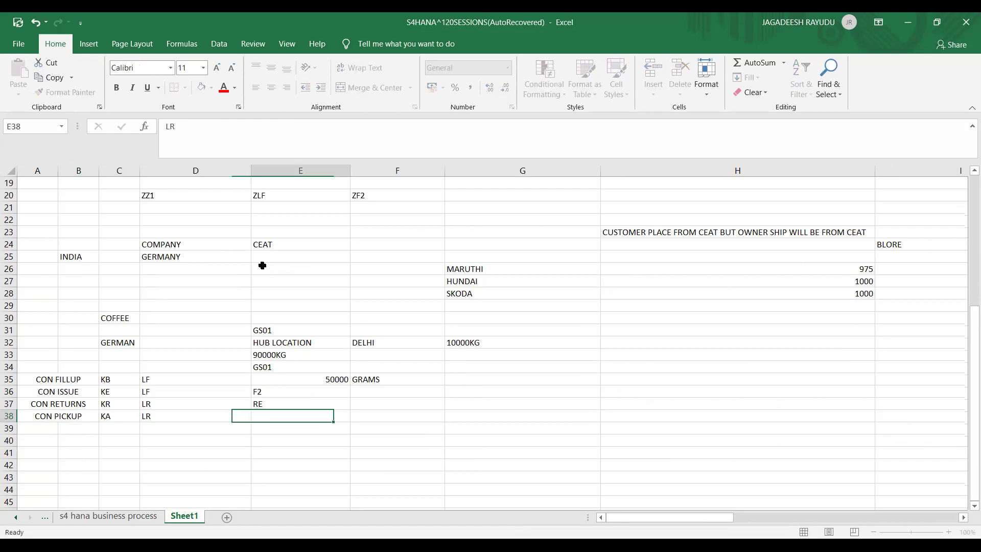
# Switch to the SAP session, run transaction SE16N and load table VBAK
pyautogui.click(278, 12)
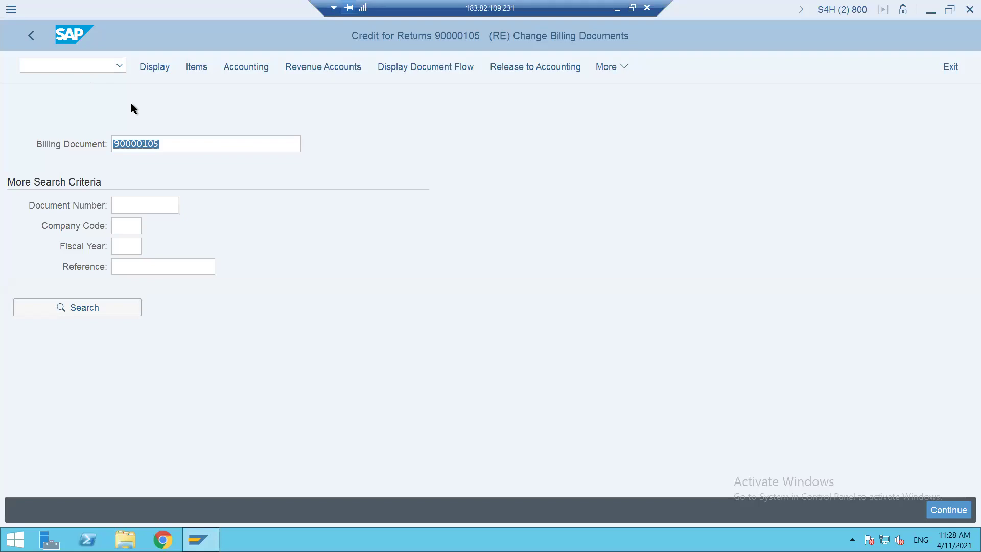
pyautogui.click(73, 61)
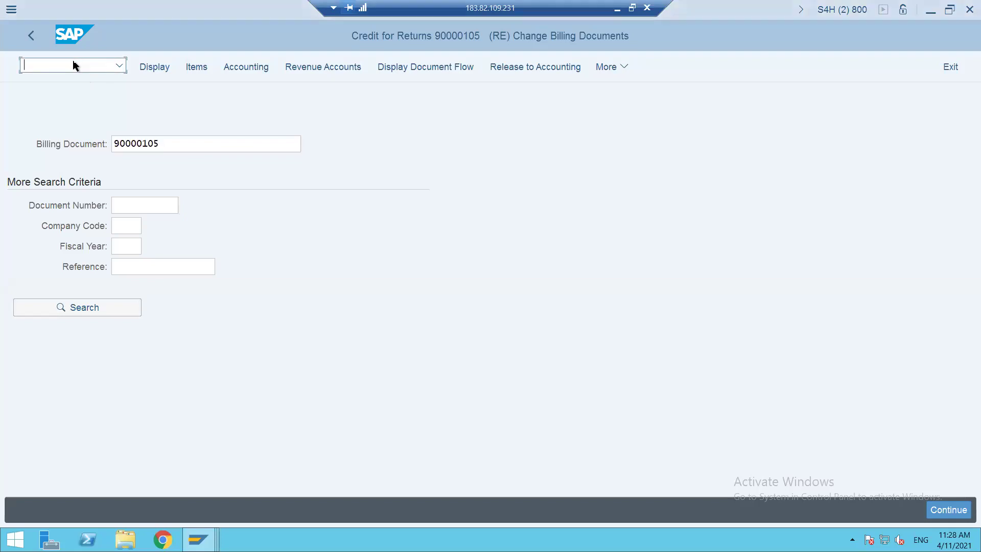
pyautogui.write('/NSE16N')
pyautogui.press('Return')
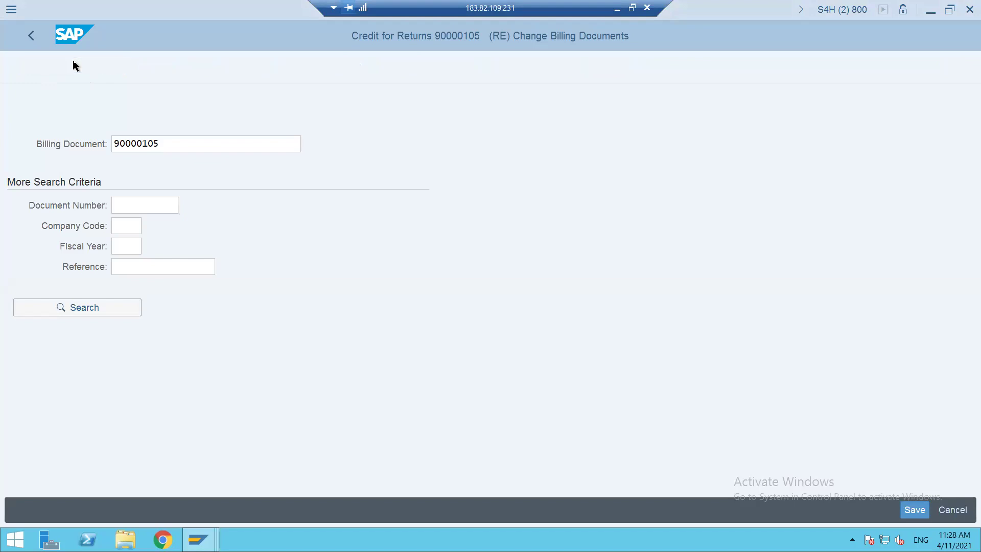
pyautogui.click(190, 97)
pyautogui.write('VBAK')
pyautogui.press('Return')
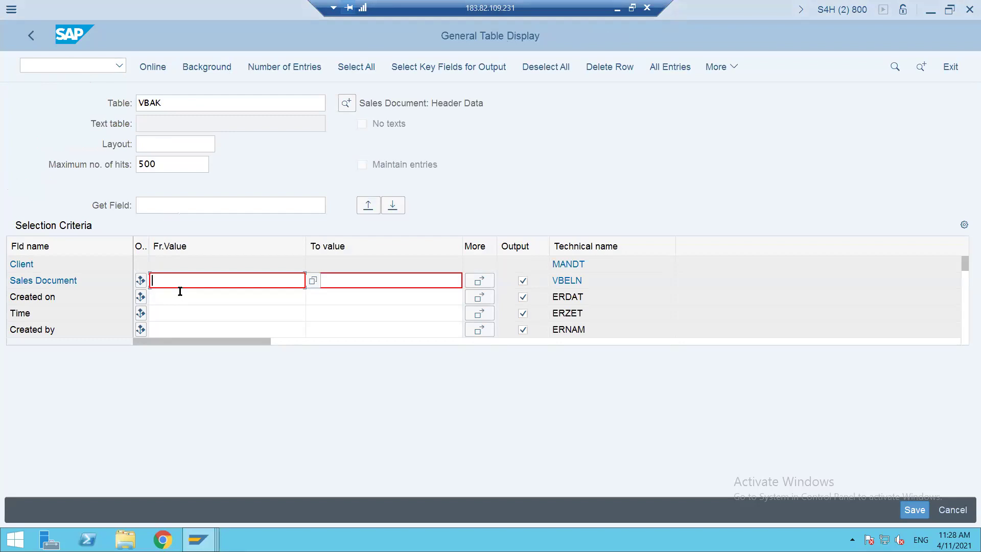
# Find the VKORG field in the selection criteria and filter by sales organization GSD1 and distribution channel GW
pyautogui.hotkey('ctrl', 'f')
pyautogui.write('VKORG')
pyautogui.press('Return')
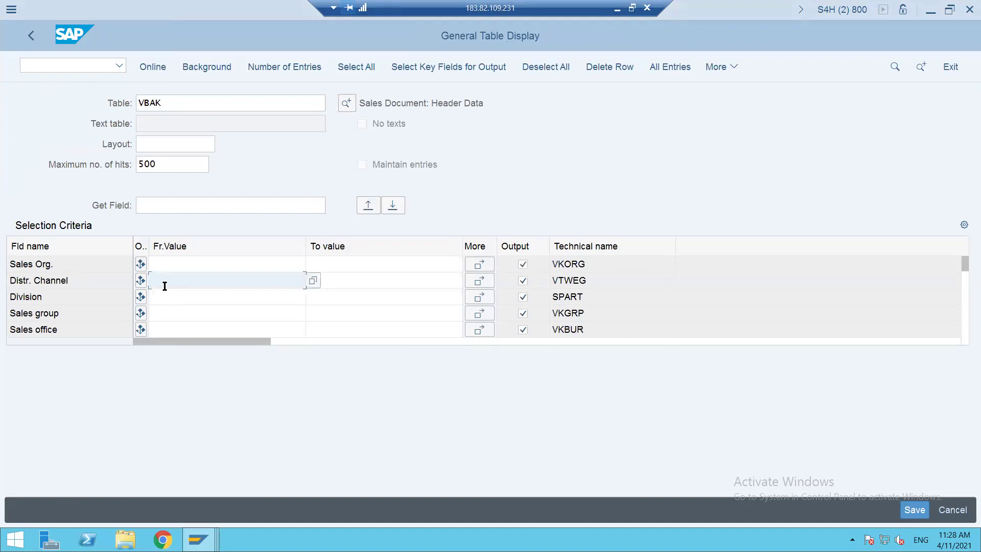
pyautogui.click(178, 264)
pyautogui.write('GSD1')
pyautogui.press('Return')
pyautogui.click(161, 281)
pyautogui.write('G')
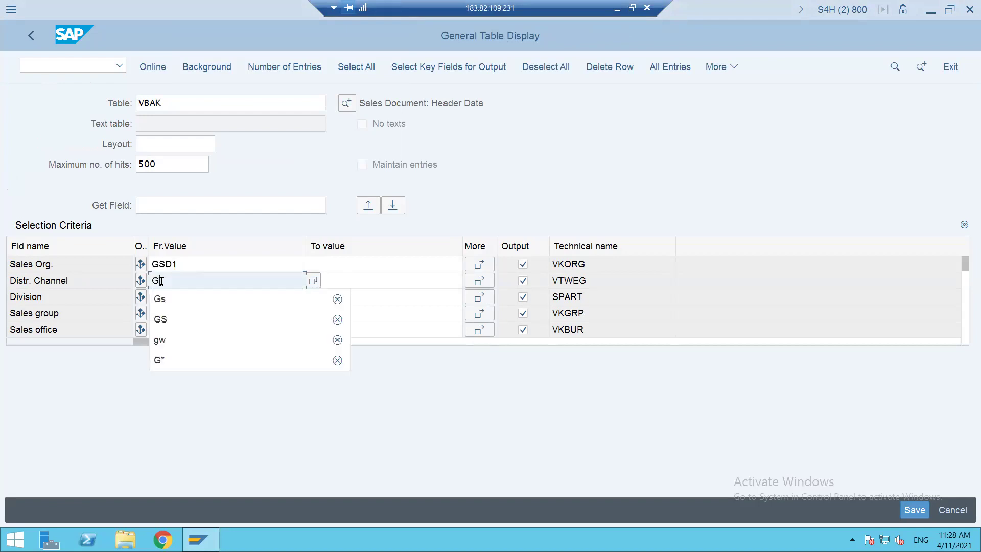
pyautogui.write('W')
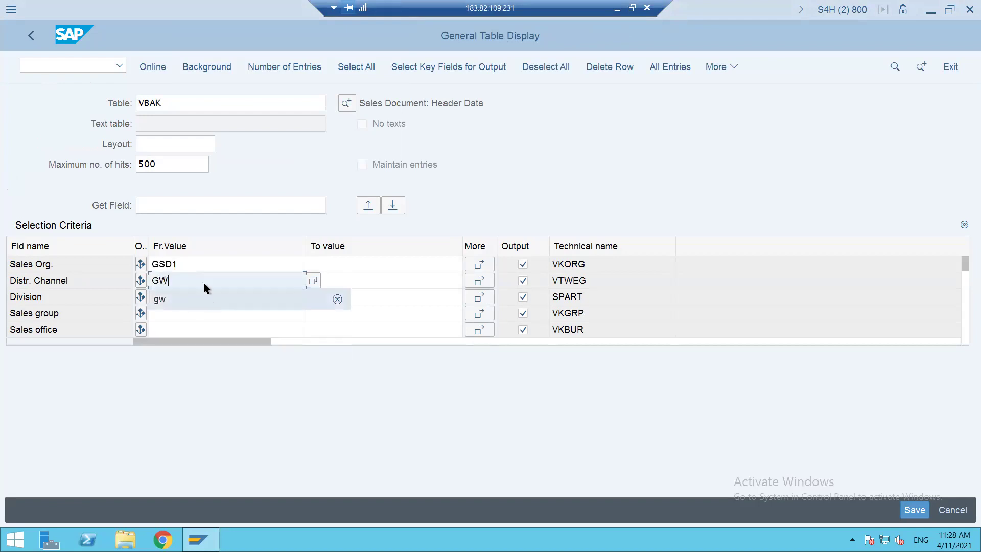
pyautogui.click(336, 266)
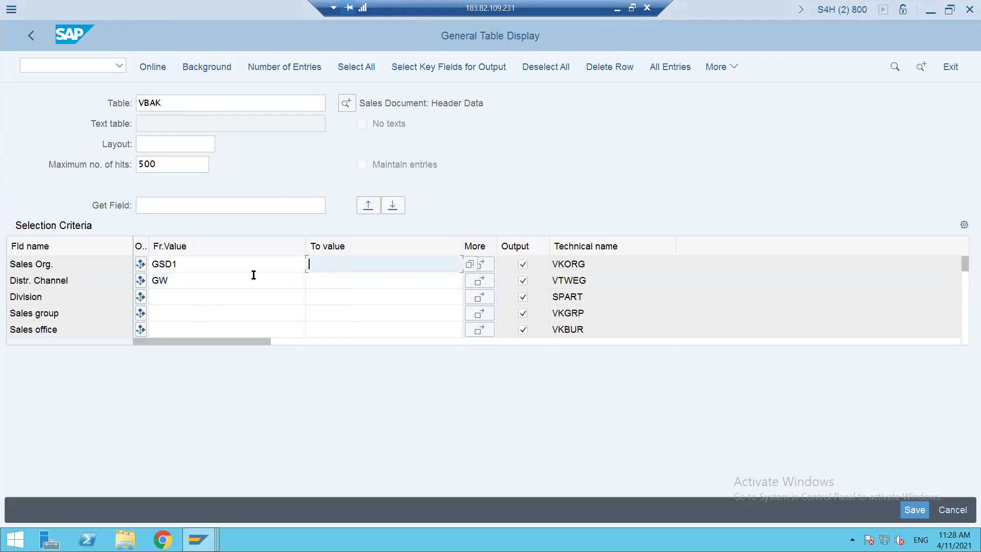
# Filter table VBAK by sales document type KB and display the matching entries
pyautogui.hotkey('ctrl', 'f')
pyautogui.write('VBELN')
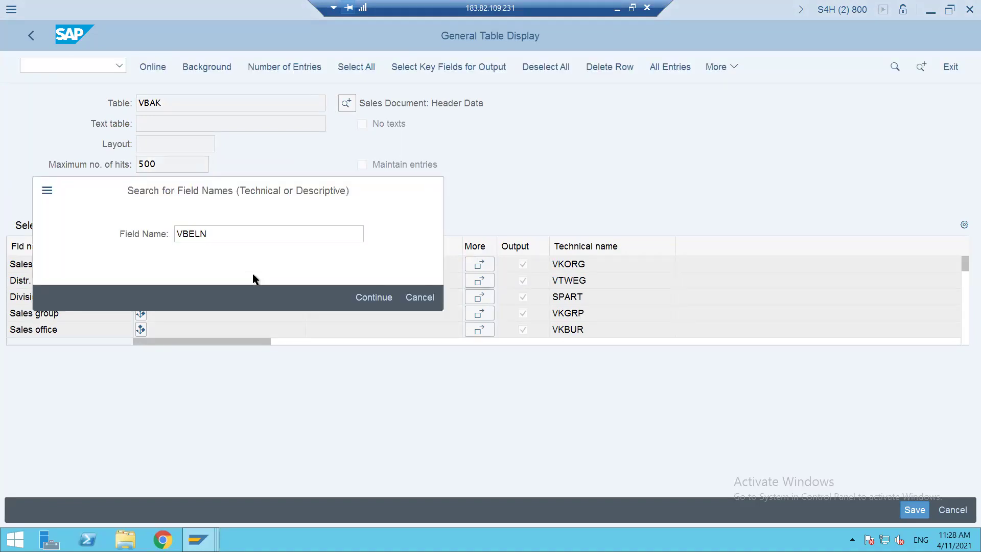
pyautogui.press('Return')
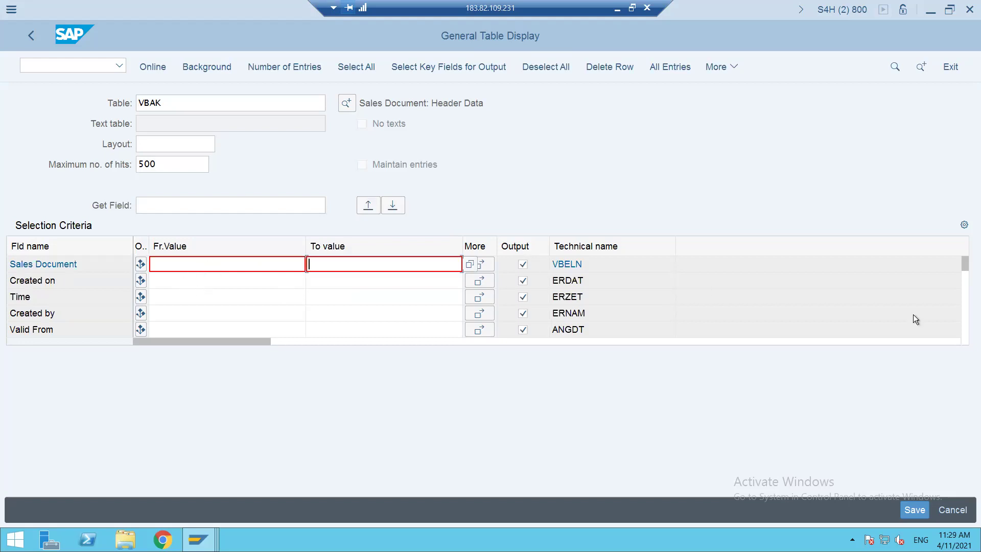
pyautogui.click(964, 314)
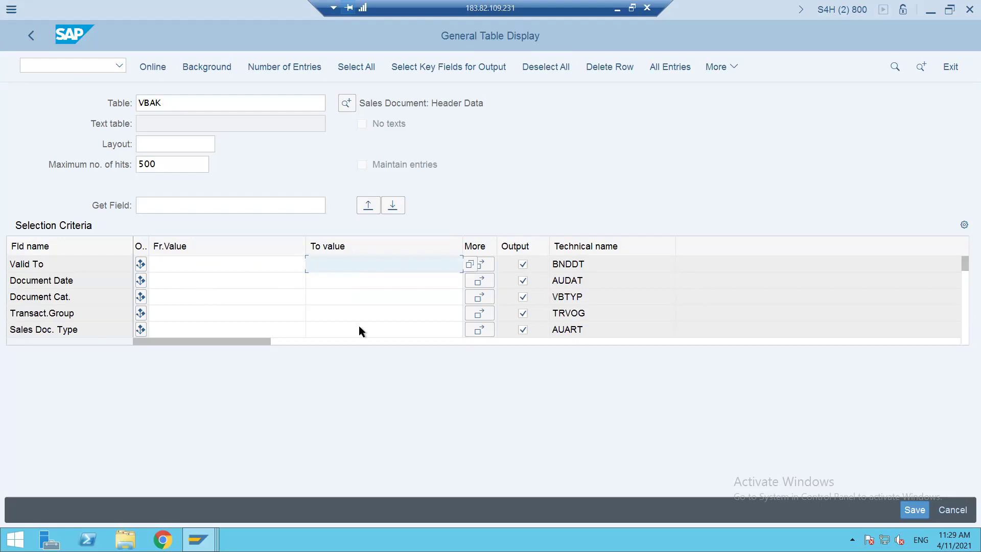
pyautogui.click(278, 328)
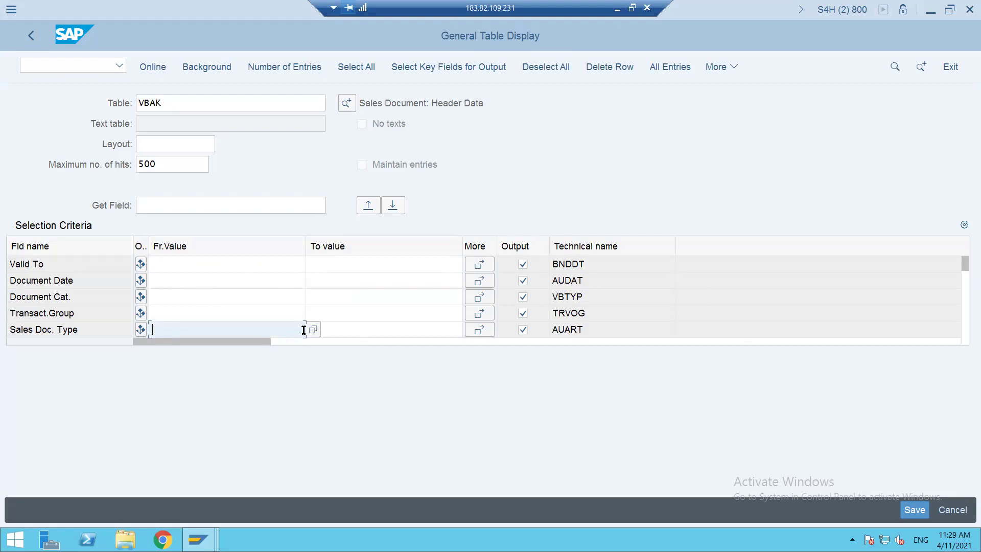
pyautogui.write('KB')
pyautogui.click(154, 69)
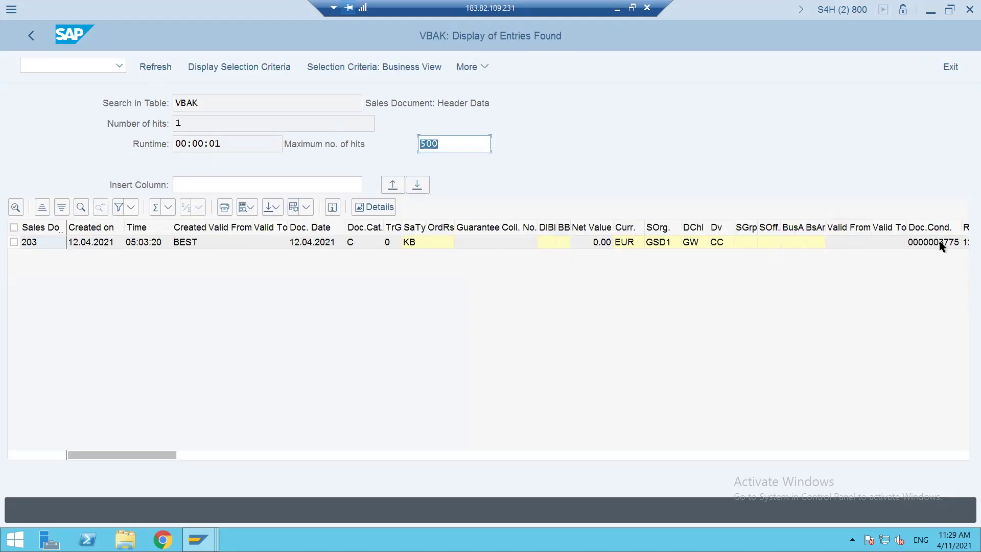
# Open the found consignment fill-up order in transaction VA03 and check its order quantity and total weight
pyautogui.click(38, 241)
pyautogui.click(40, 65)
pyautogui.write('/NVA03')
pyautogui.press('Return')
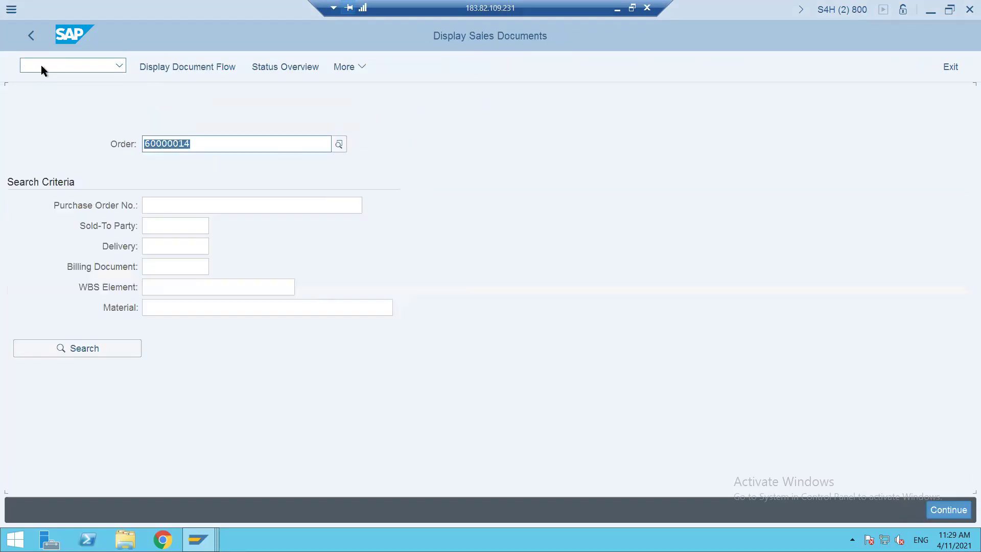
pyautogui.write('203')
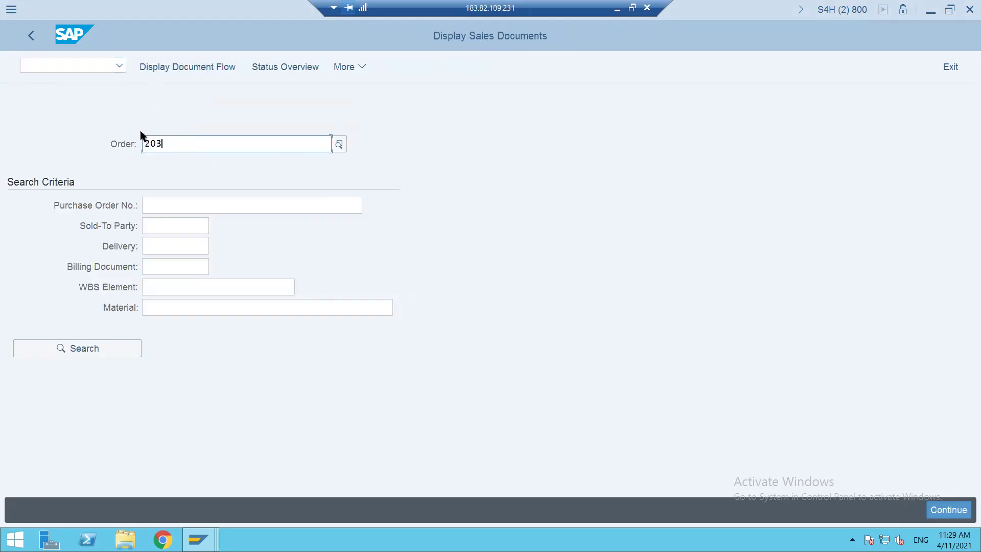
pyautogui.press('Return')
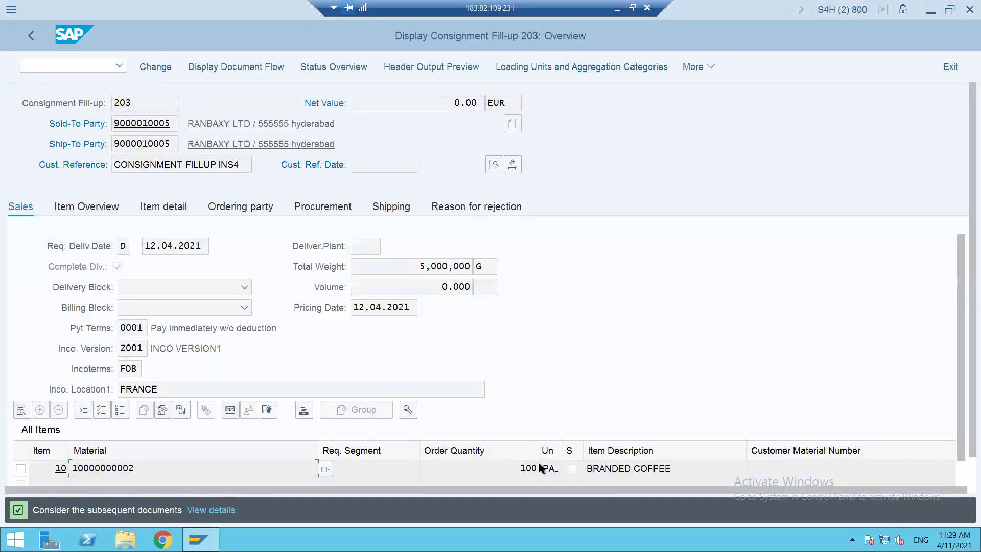
pyautogui.click(514, 471)
pyautogui.click(414, 266)
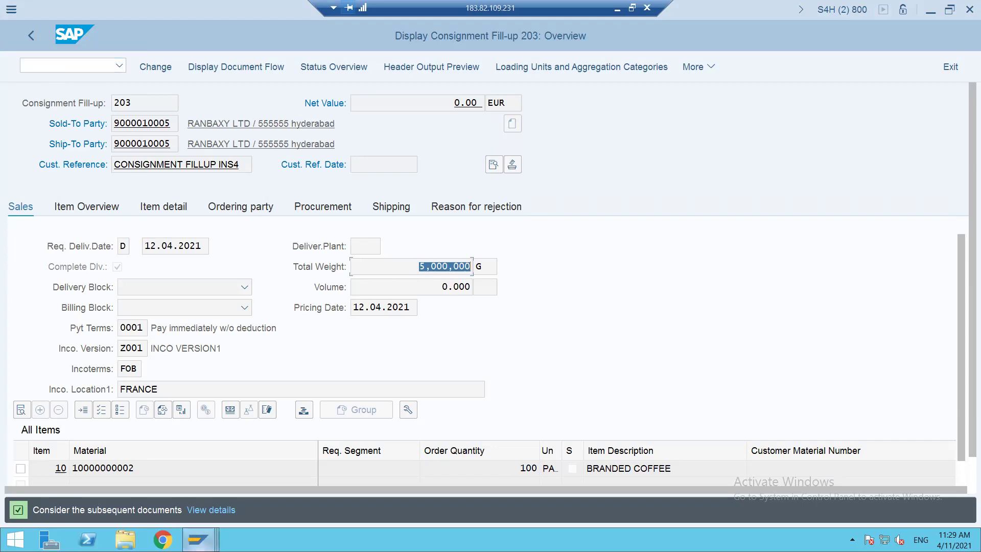
# Switch to the stock overview session and check the unrestricted customer consignment stock of BRANDED COFFEE
pyautogui.moveTo(197, 539)
pyautogui.click(489, 489)
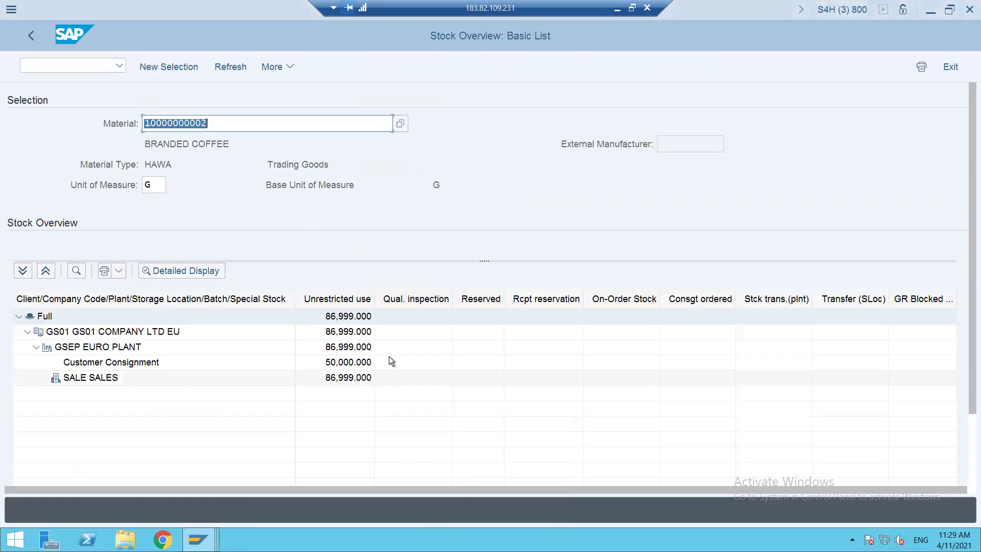
pyautogui.click(359, 362)
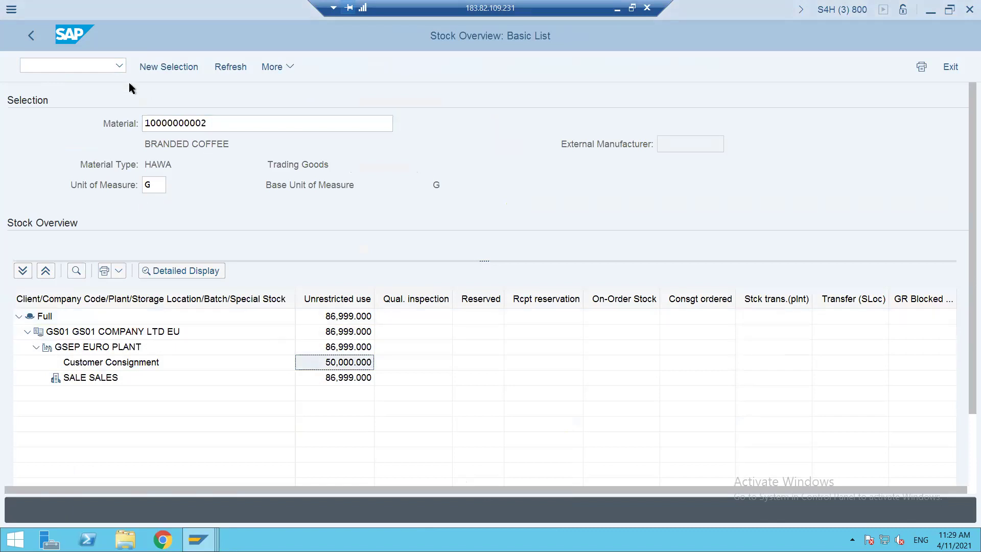
# Return to the sales document session and start a consignment pick-up order of type KA in transaction VA01
pyautogui.hotkey('alt', 'Tab')
pyautogui.write('/NVA01')
pyautogui.press('Return')
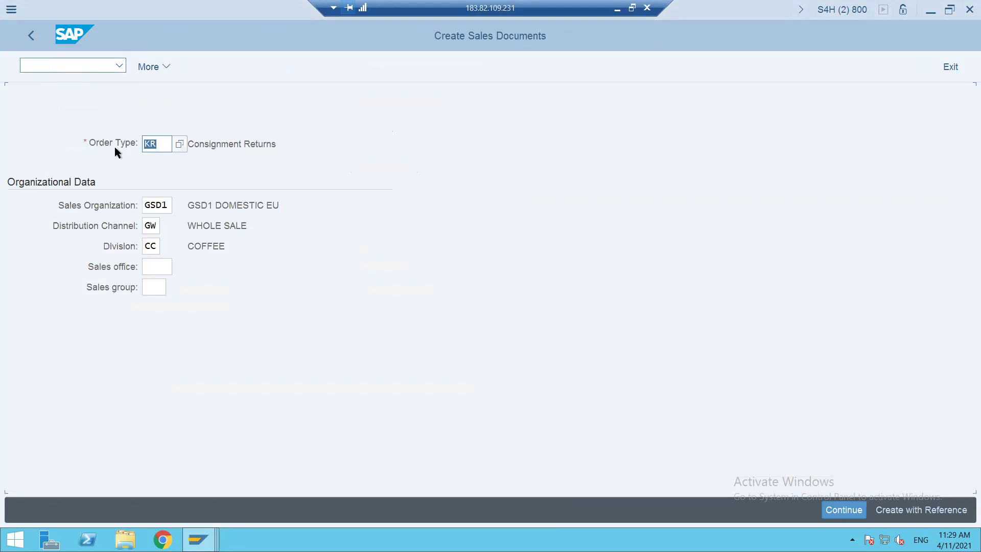
pyautogui.write('KA')
pyautogui.press('Return')
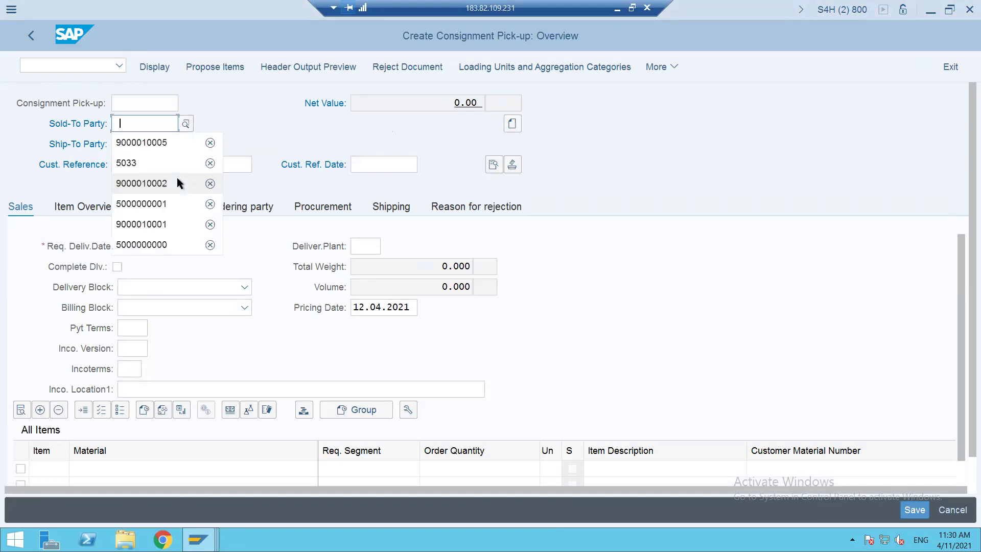
# Enter the sold-to party RANBAXY LTD and set the customer reference to CONSIGNMENT PICKUP INS4
pyautogui.press('Down')
pyautogui.press('Return')
pyautogui.press('Return')
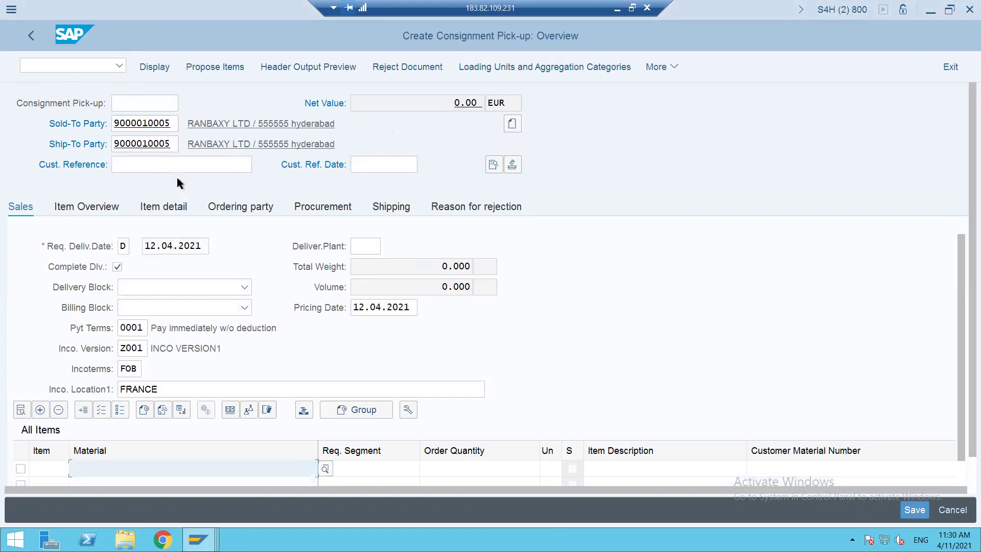
pyautogui.click(125, 165)
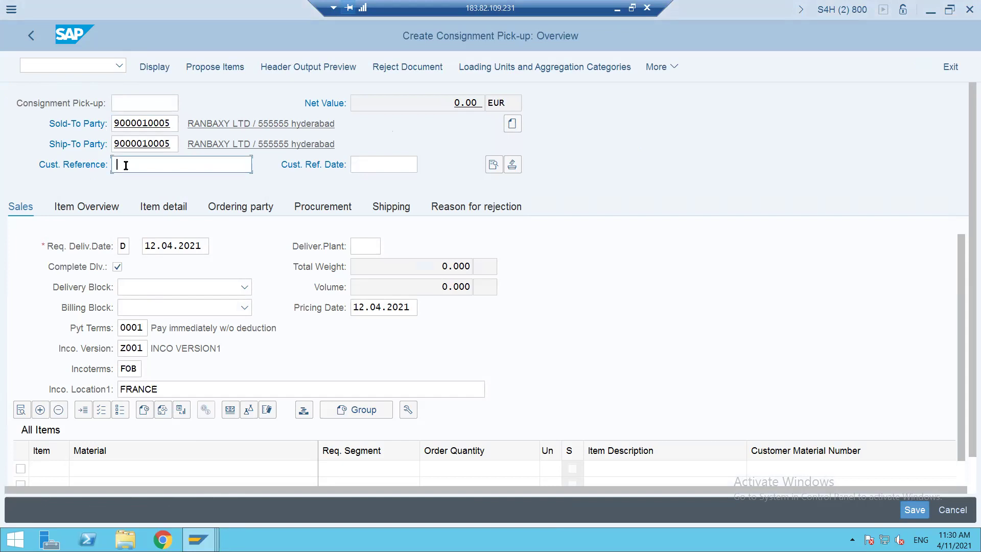
pyautogui.press('Return')
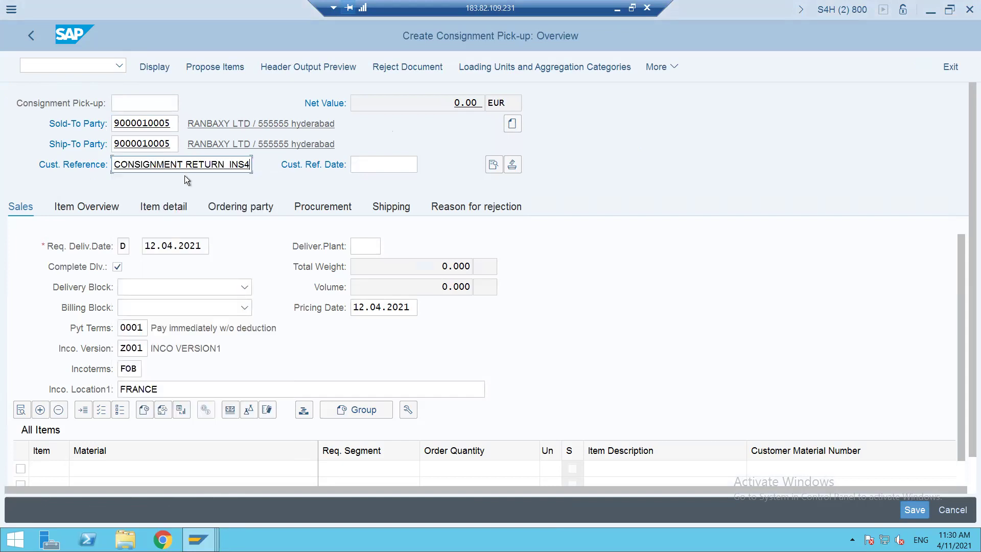
pyautogui.moveTo(185, 164); pyautogui.dragTo(224, 167)
pyautogui.write('PICKUP')
pyautogui.click(127, 469)
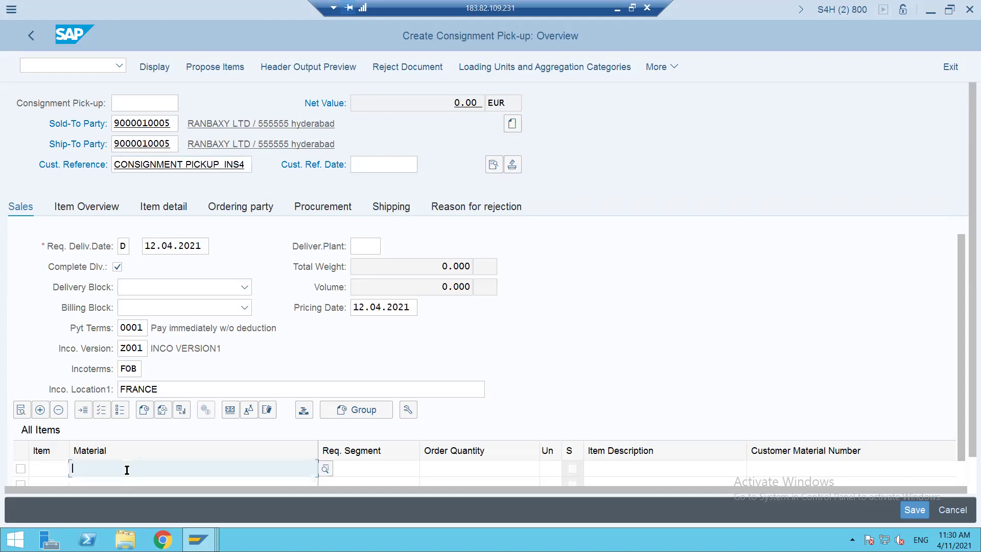
pyautogui.press('Down')
pyautogui.press('Return')
pyautogui.press('Tab')
pyautogui.press('Tab')
pyautogui.write('100')
pyautogui.press('Return')
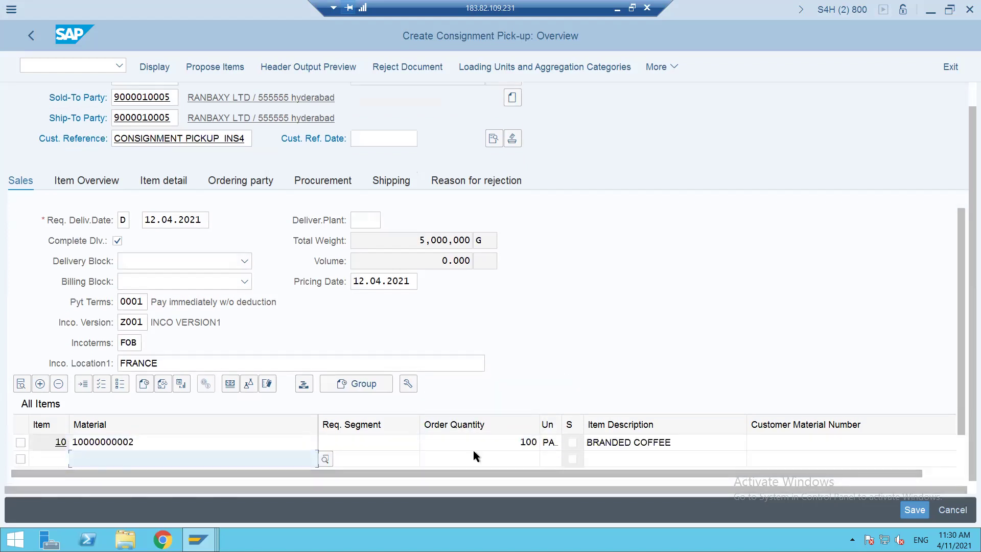
pyautogui.doubleClick(472, 444)
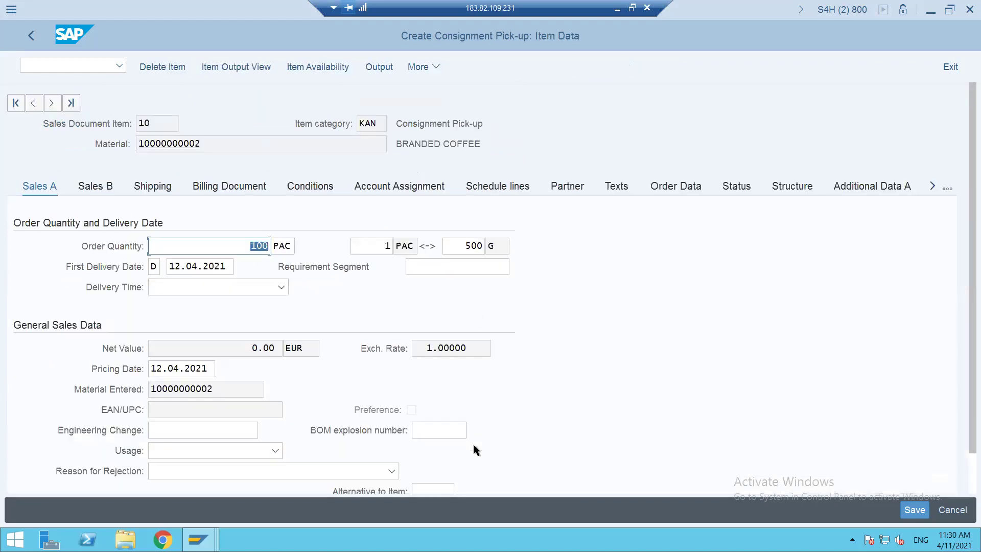
pyautogui.click(491, 188)
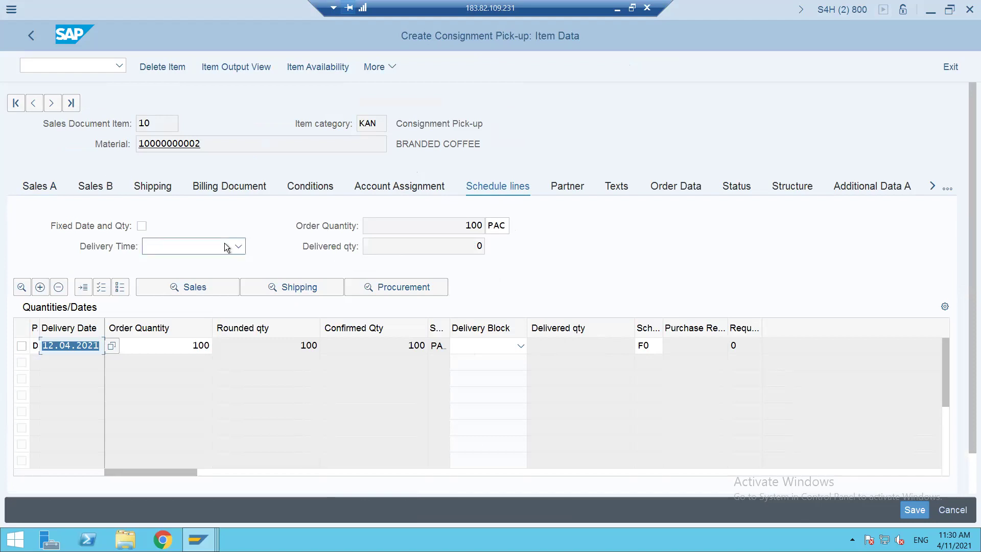
# Complete the missing order reason with 104 Material ruined and save the consignment pick-up order
pyautogui.hotkey('ctrl', 's')
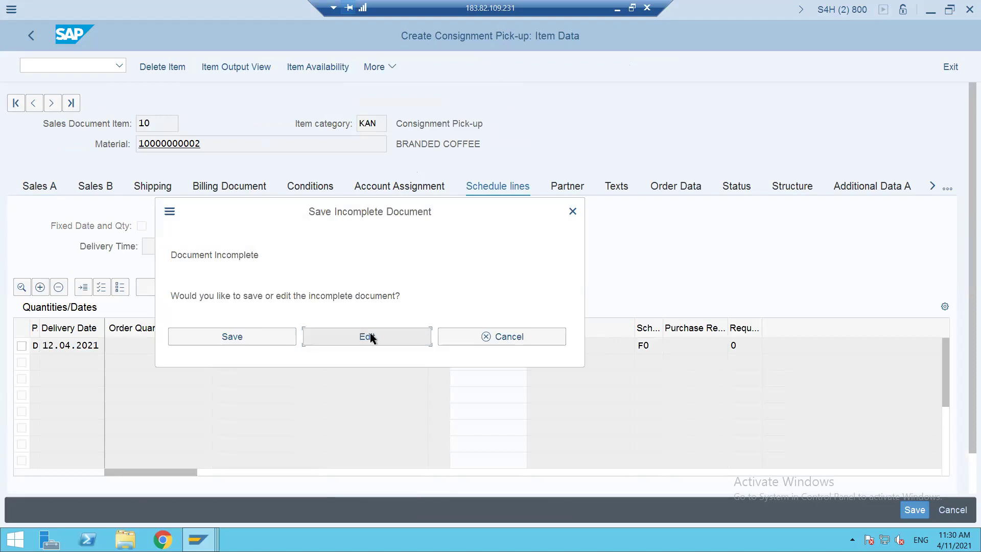
pyautogui.click(371, 335)
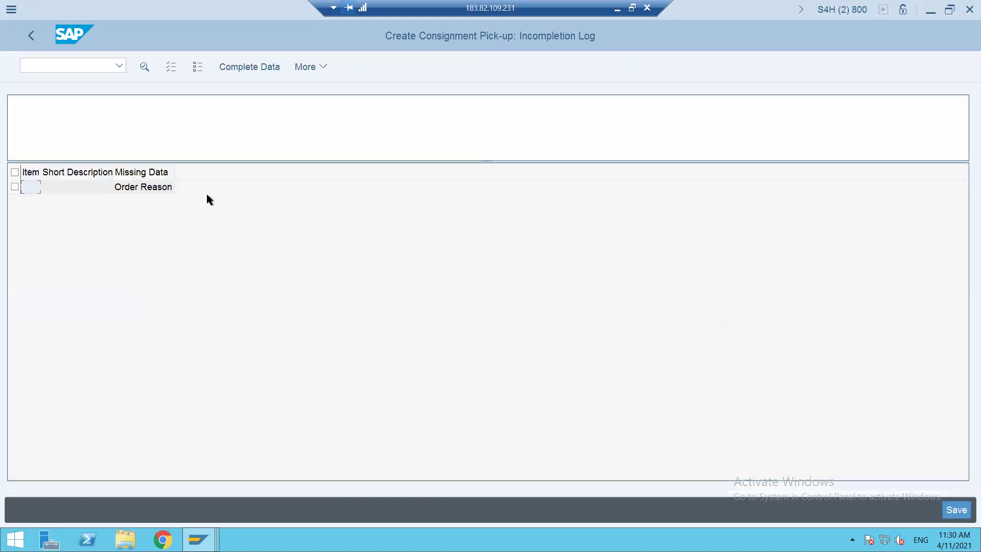
pyautogui.doubleClick(162, 188)
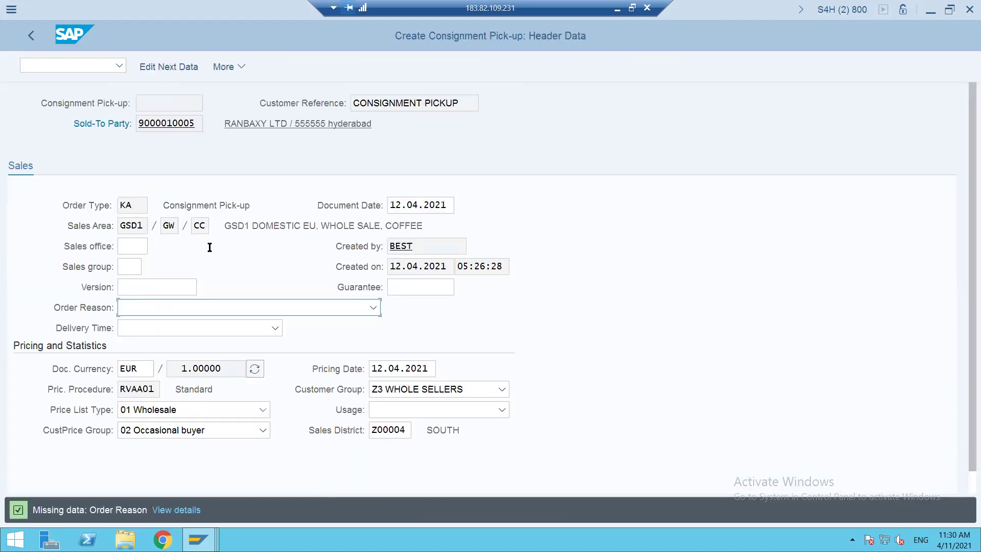
pyautogui.click(228, 307)
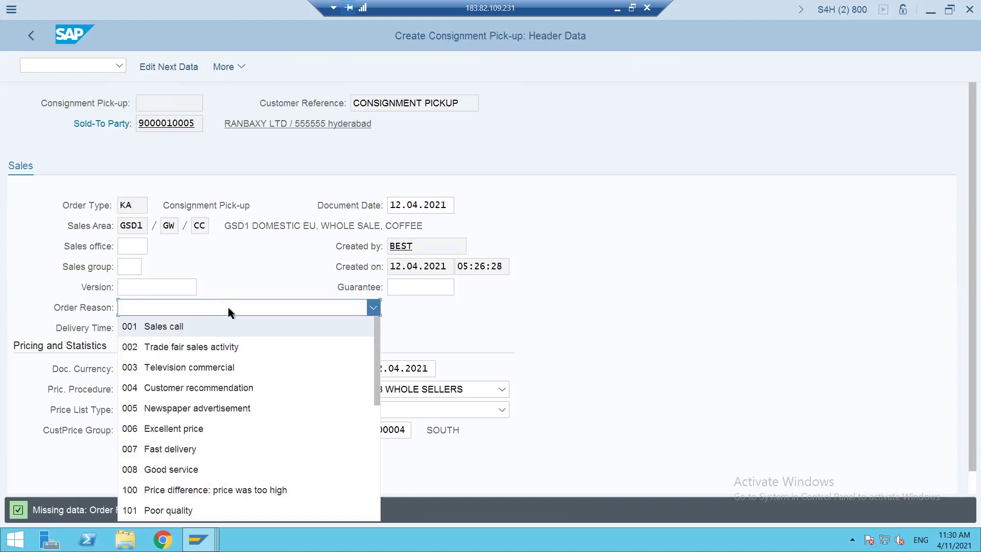
pyautogui.moveTo(379, 369); pyautogui.dragTo(376, 443)
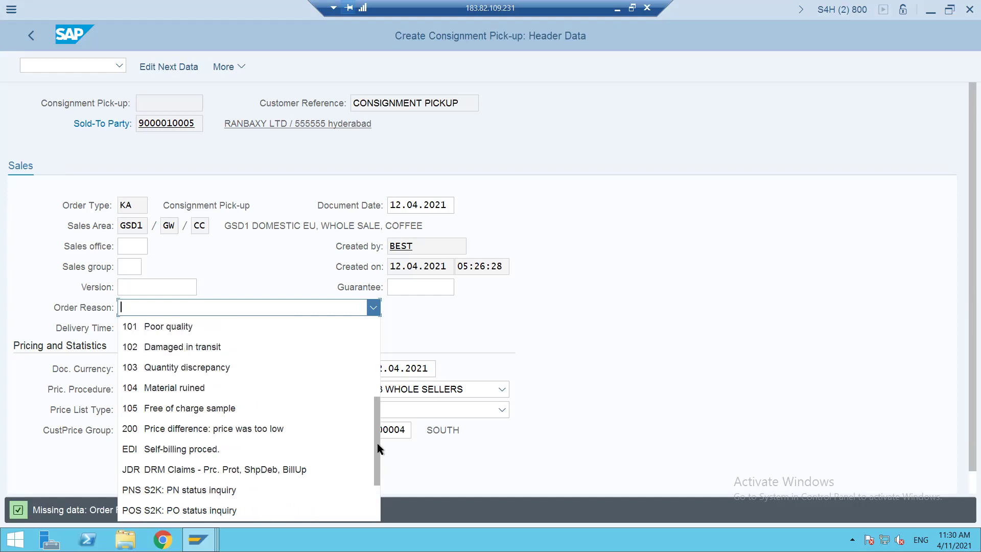
pyautogui.click(230, 382)
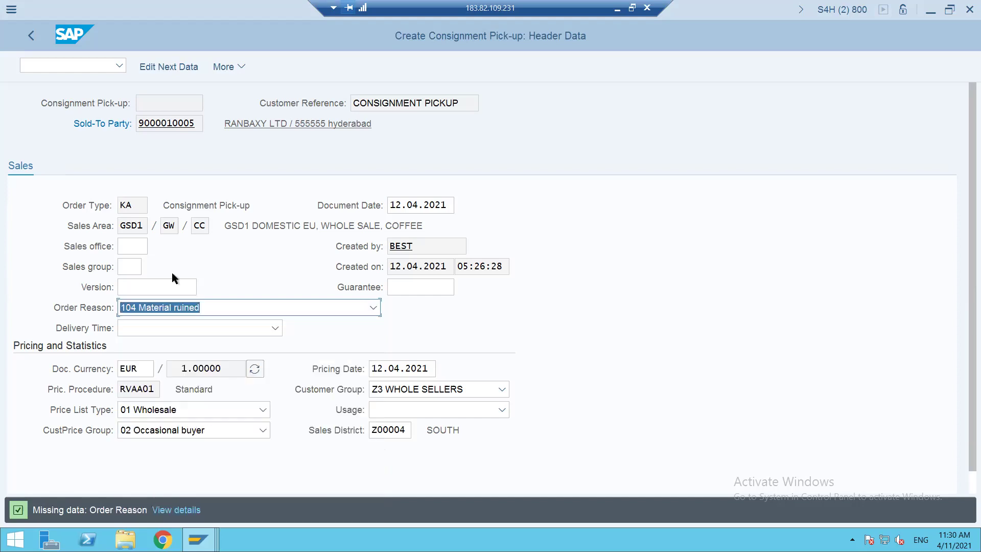
pyautogui.click(30, 32)
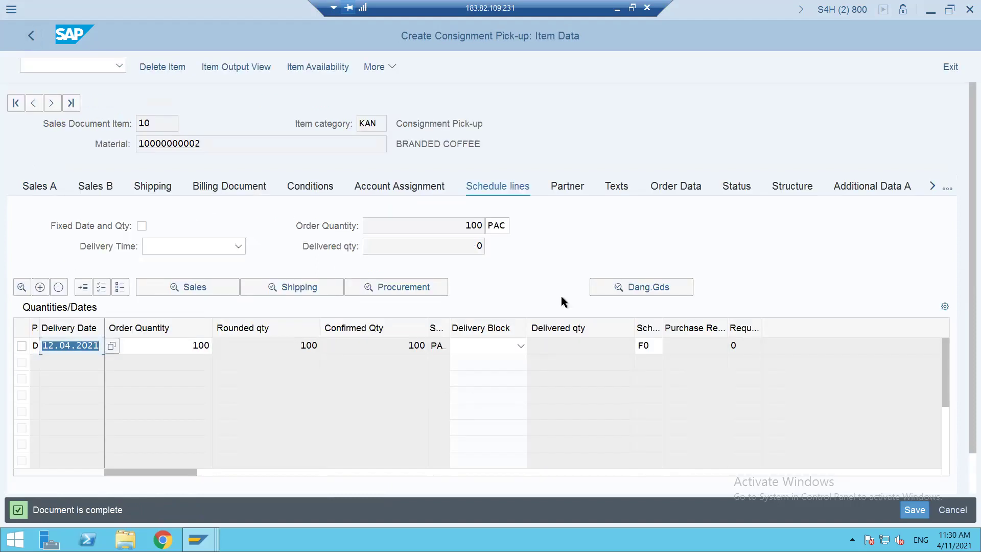
pyautogui.click(915, 510)
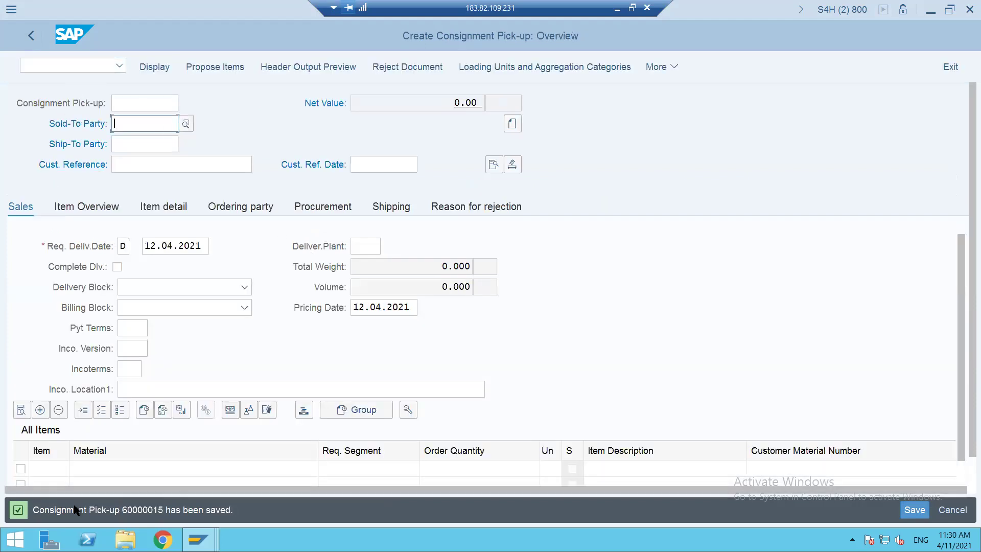
# Run transaction VL01N and create the returns delivery for the pick-up order from shipping point GS01
pyautogui.click(28, 67)
pyautogui.write('/NVL01N')
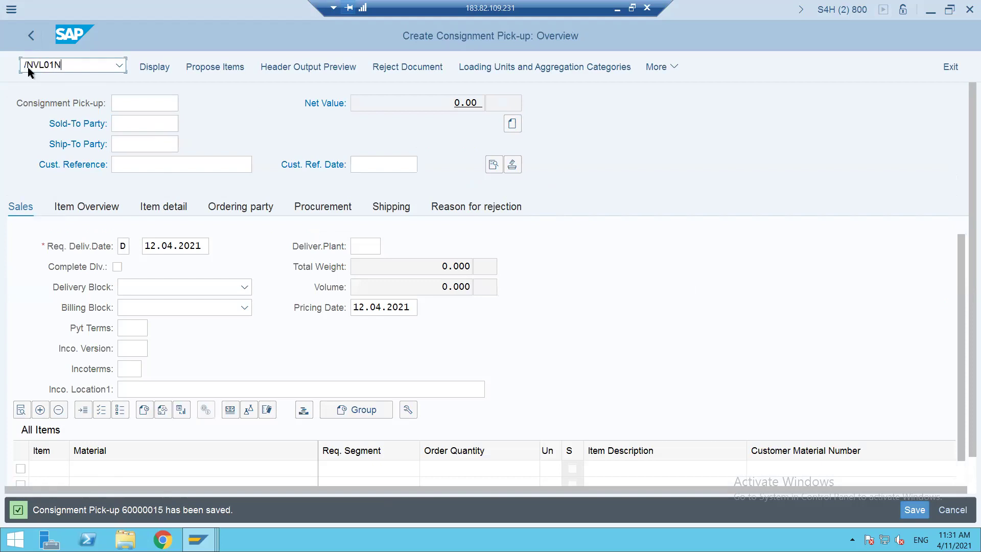
pyautogui.press('Return')
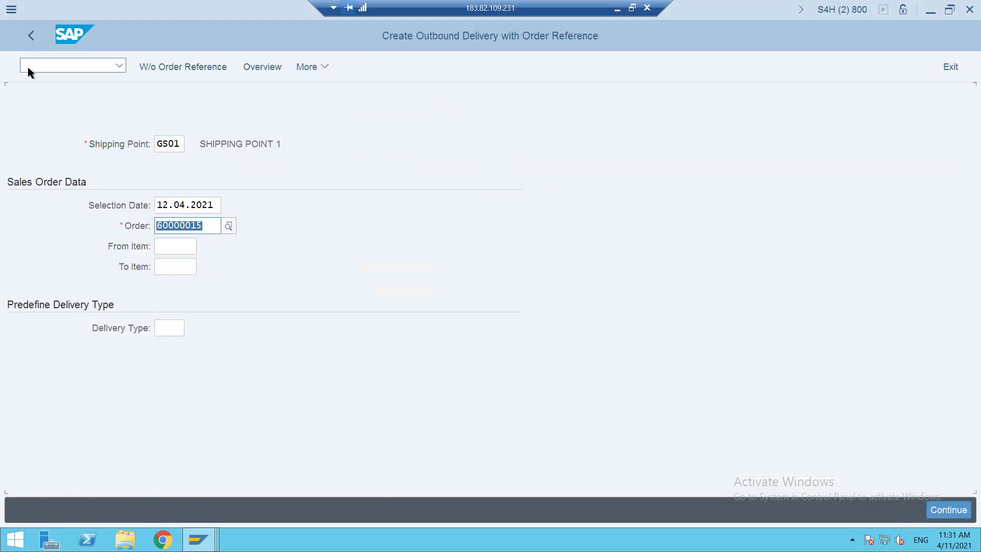
pyautogui.press('Return')
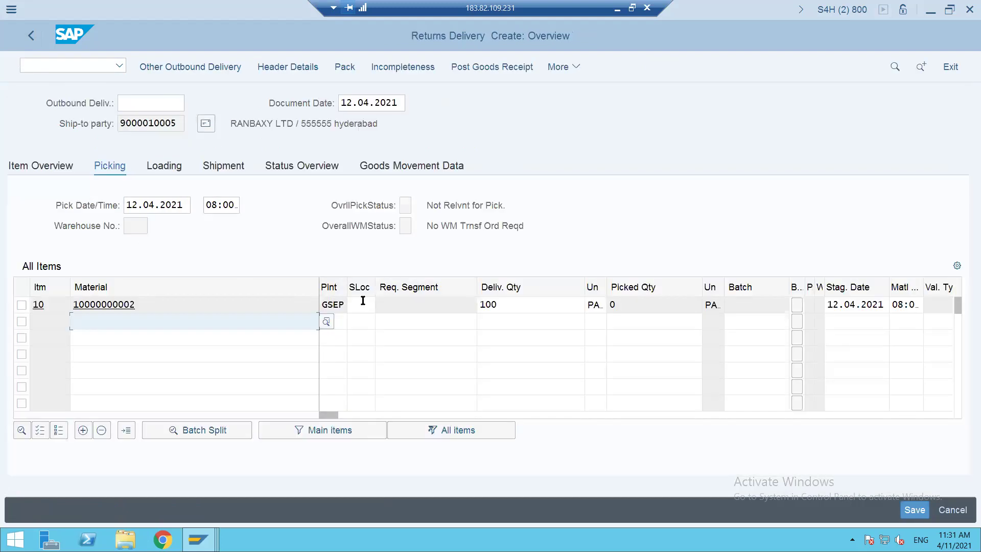
# Set item 10's storage location to SALE and post the goods receipt for the returns delivery
pyautogui.click(362, 304)
pyautogui.write('SALE')
pyautogui.press('Tab')
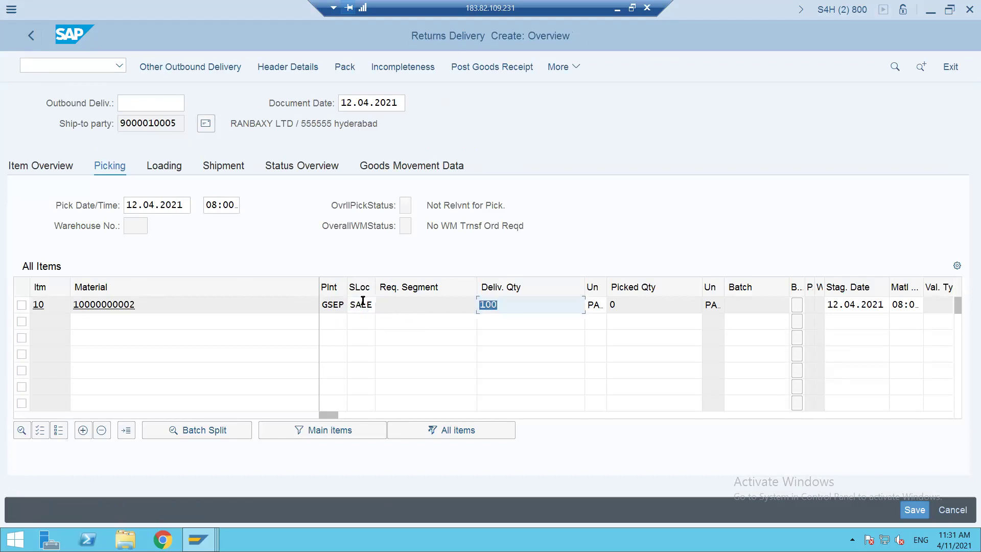
pyautogui.click(469, 72)
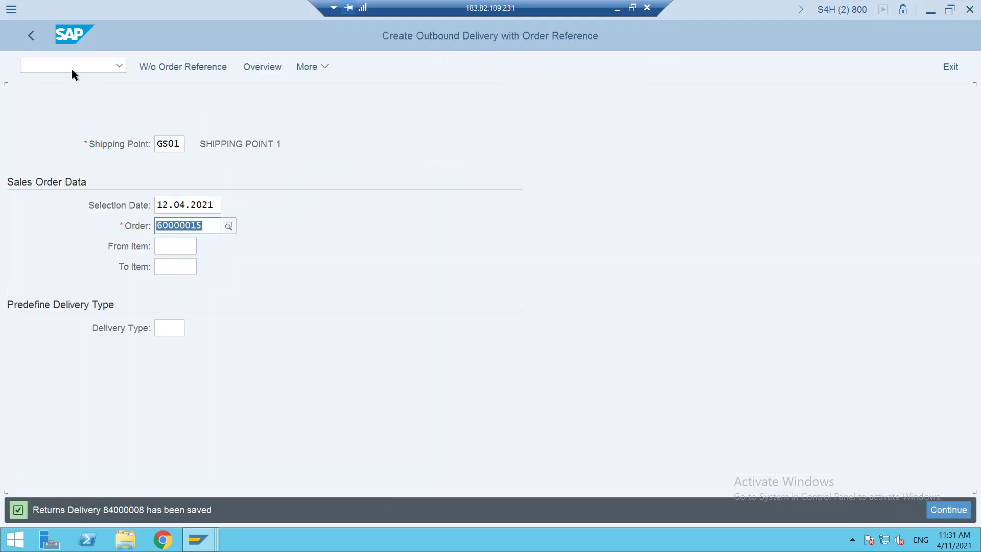
# Display the saved returns delivery with transaction VL03N and check the item's movement type in its goods movement data
pyautogui.click(71, 66)
pyautogui.write('/NVL03N')
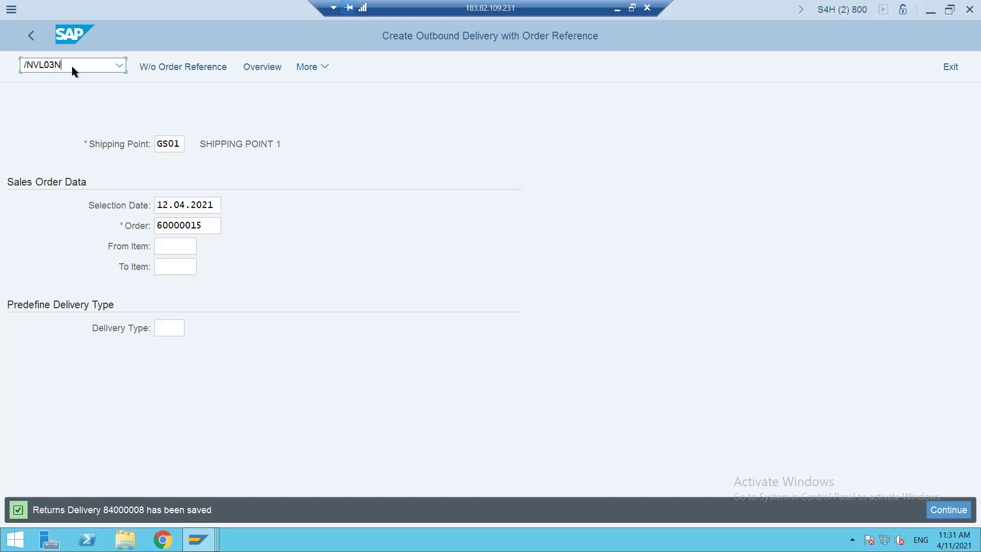
pyautogui.press('Return')
pyautogui.press('Return')
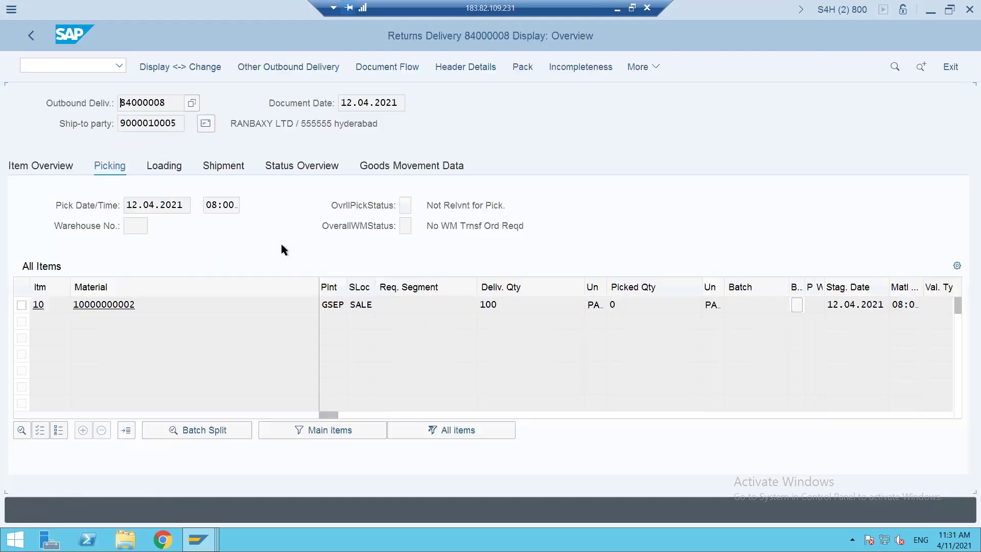
pyautogui.click(399, 165)
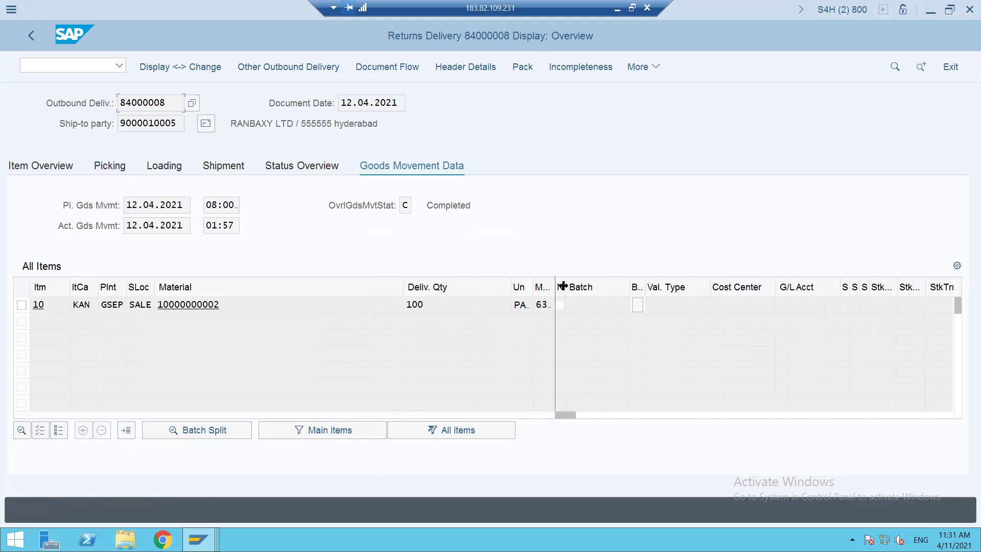
pyautogui.moveTo(569, 284); pyautogui.dragTo(582, 285)
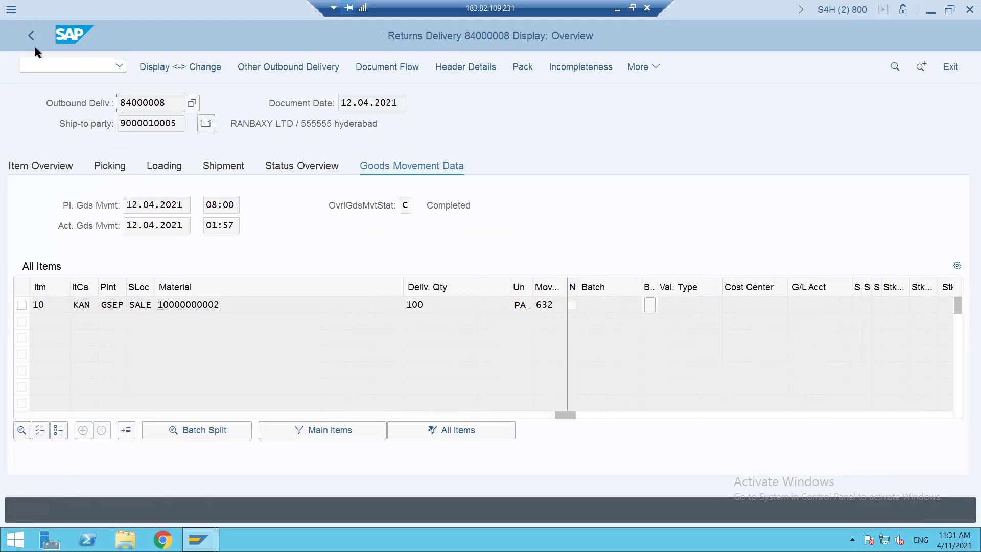
pyautogui.click(35, 66)
pyautogui.write('/n')
pyautogui.press('Return')
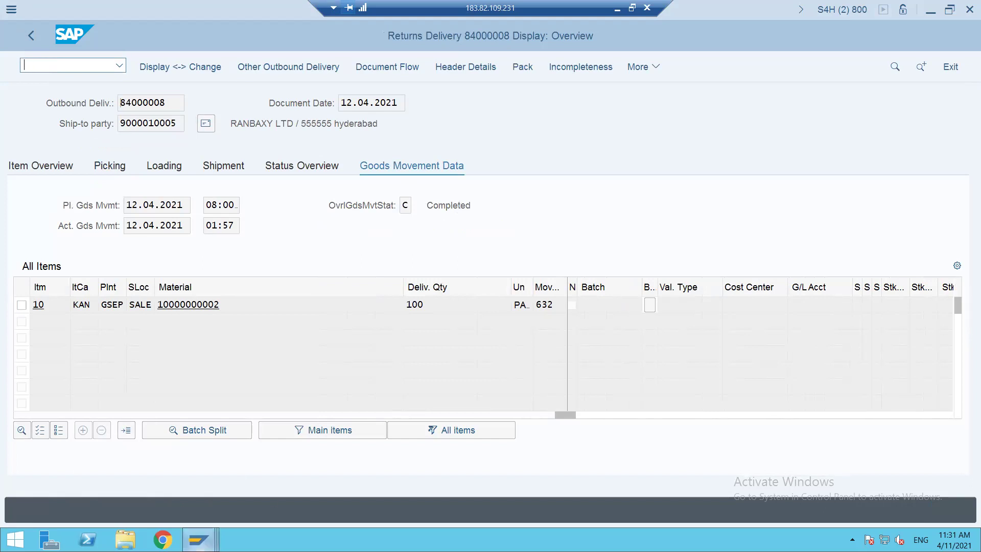
pyautogui.moveTo(199, 538)
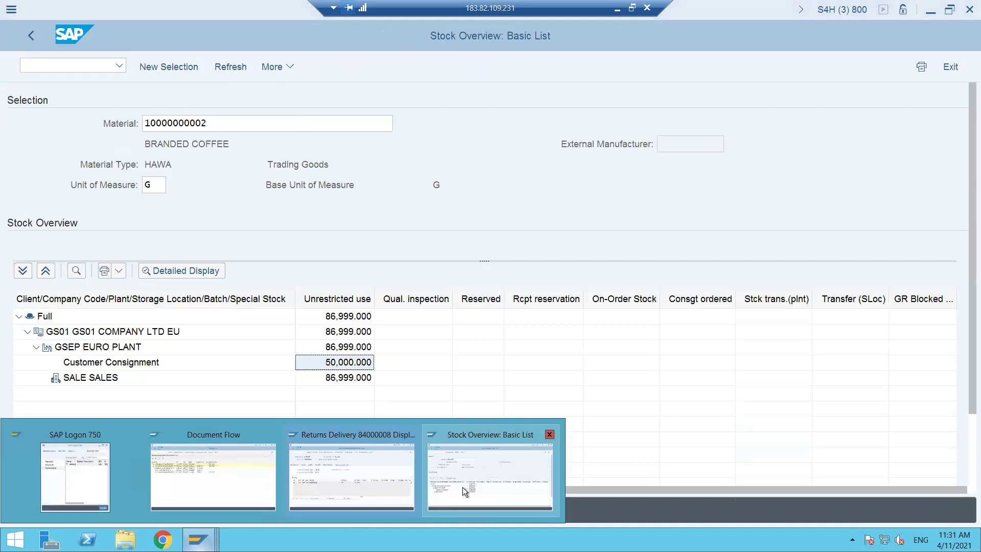
pyautogui.click(462, 486)
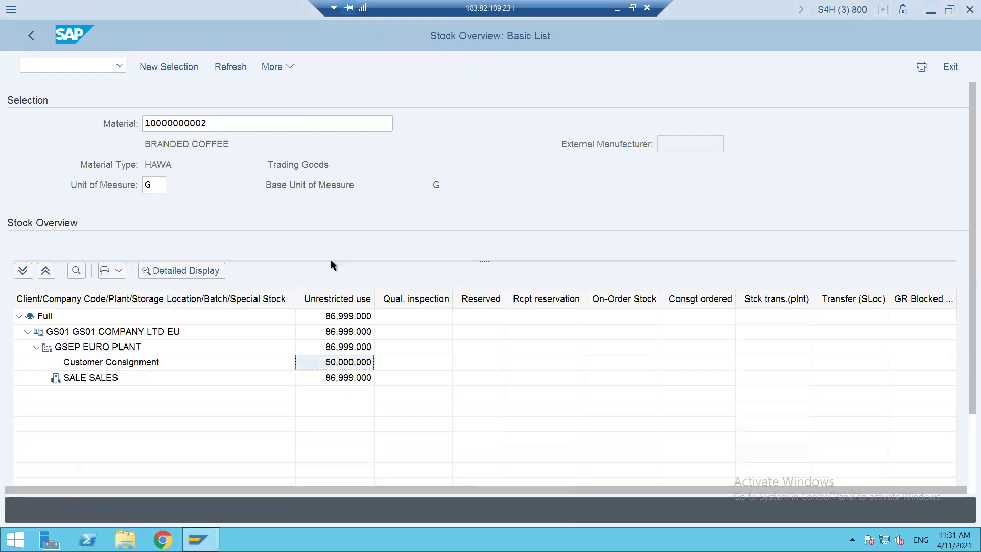
pyautogui.click(224, 68)
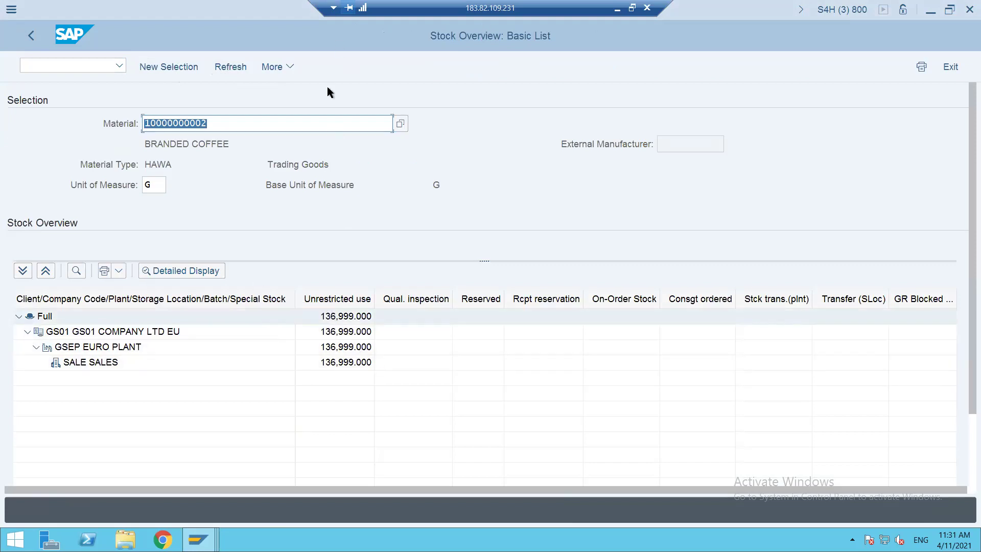
# Run transaction VOV7 in the stock overview session to open the item category maintenance
pyautogui.click(94, 67)
pyautogui.write('/N')
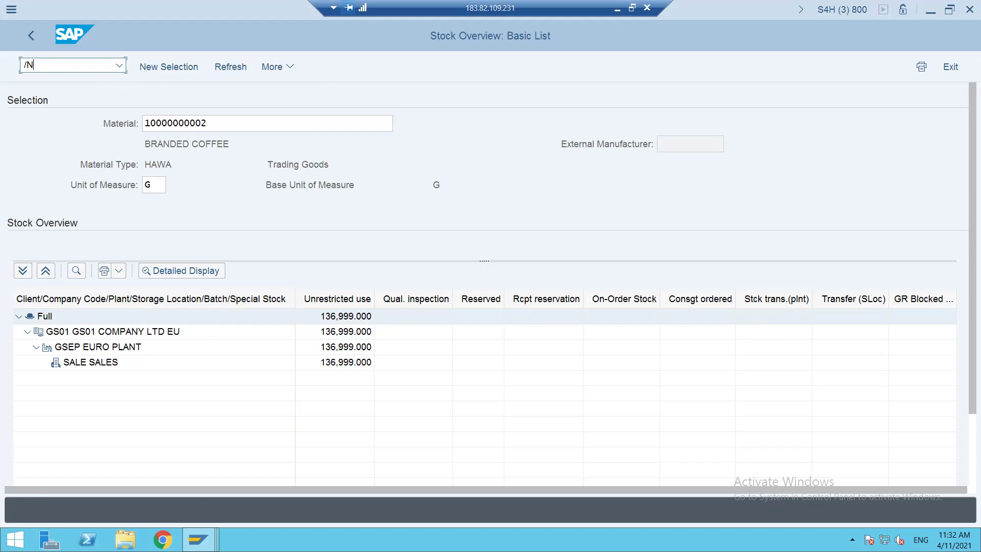
pyautogui.write('VOV7')
pyautogui.press('Return')
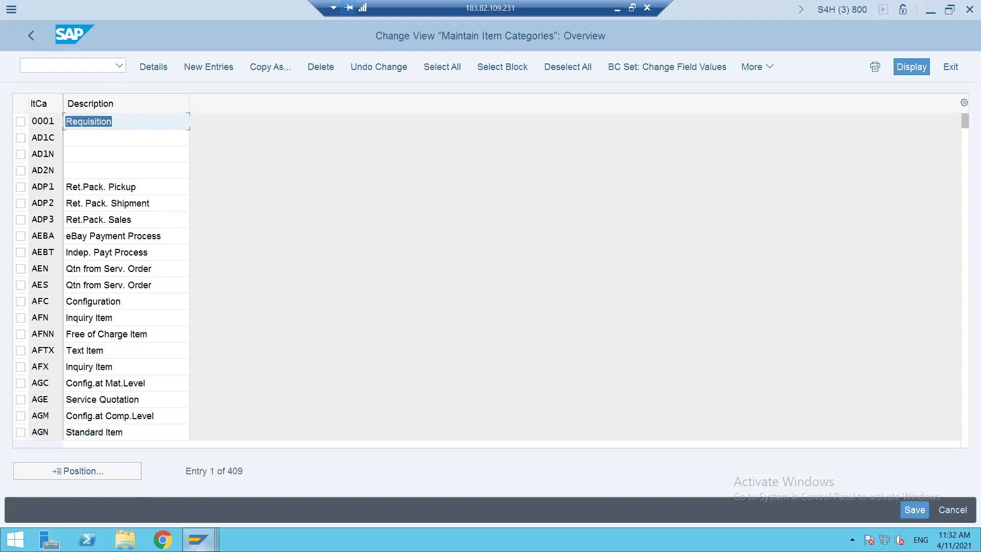
# Position the item category list at KA and open the details of KAN Consignment Pick-up to check its billing relevance
pyautogui.click(197, 539)
pyautogui.click(66, 467)
pyautogui.write('K')
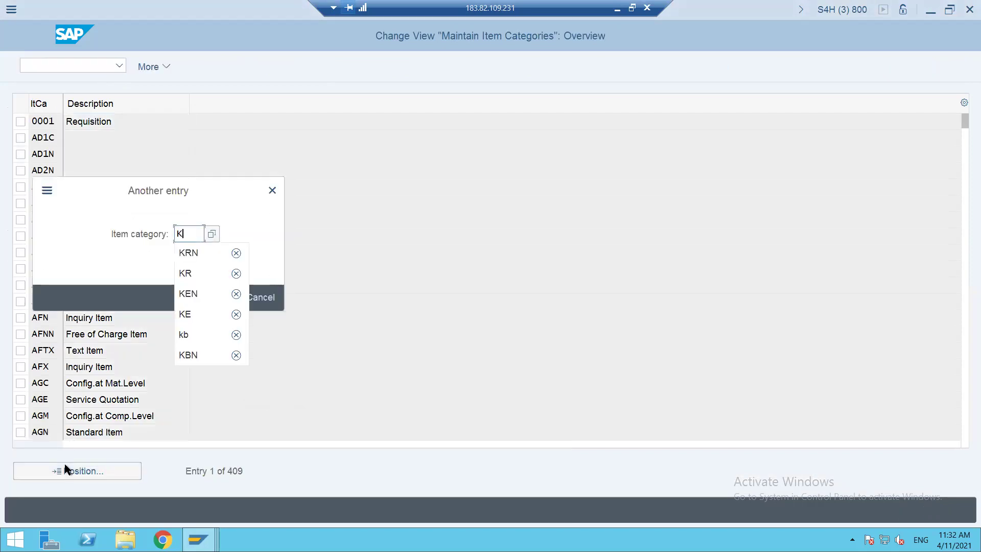
pyautogui.write('A')
pyautogui.press('Return')
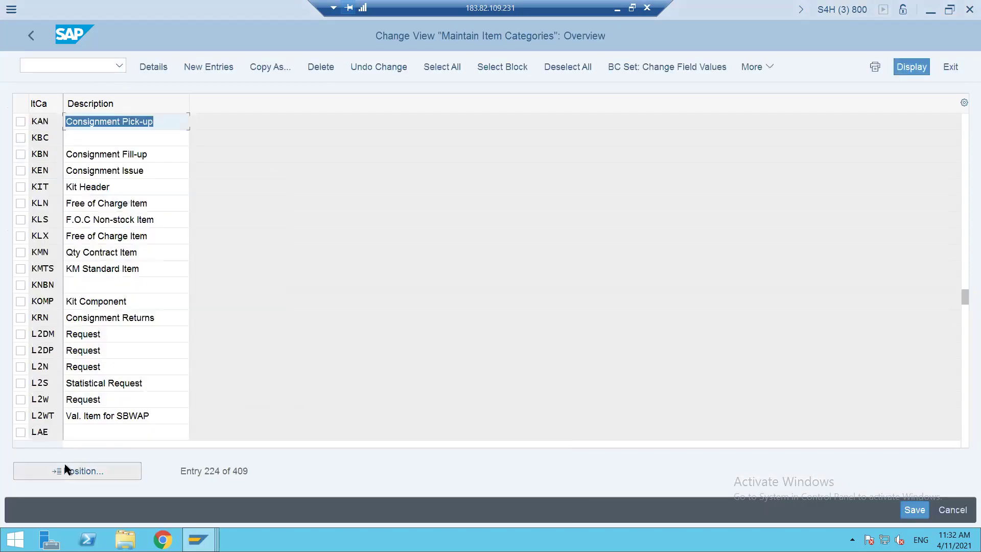
pyautogui.click(43, 127)
pyautogui.doubleClick(43, 127)
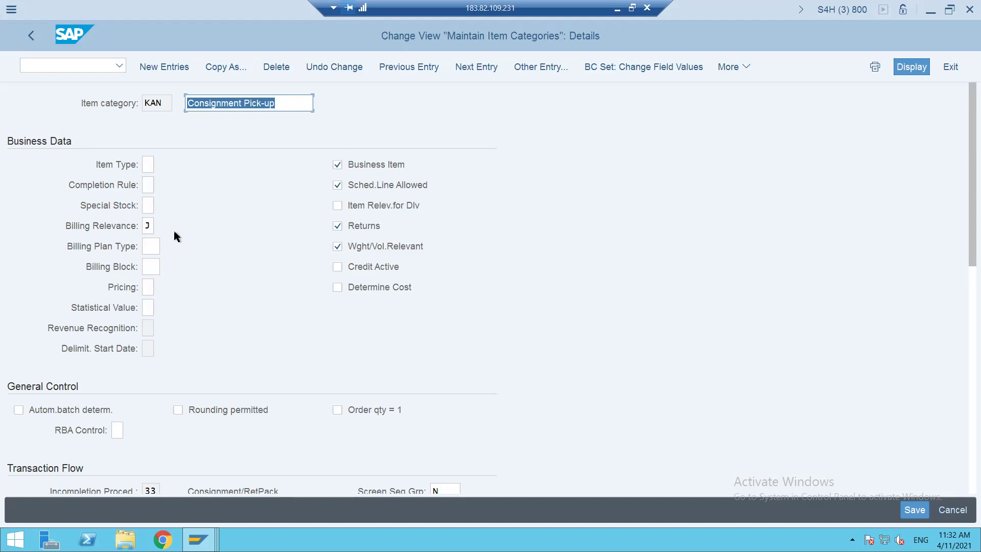
pyautogui.click(145, 224)
pyautogui.click(58, 60)
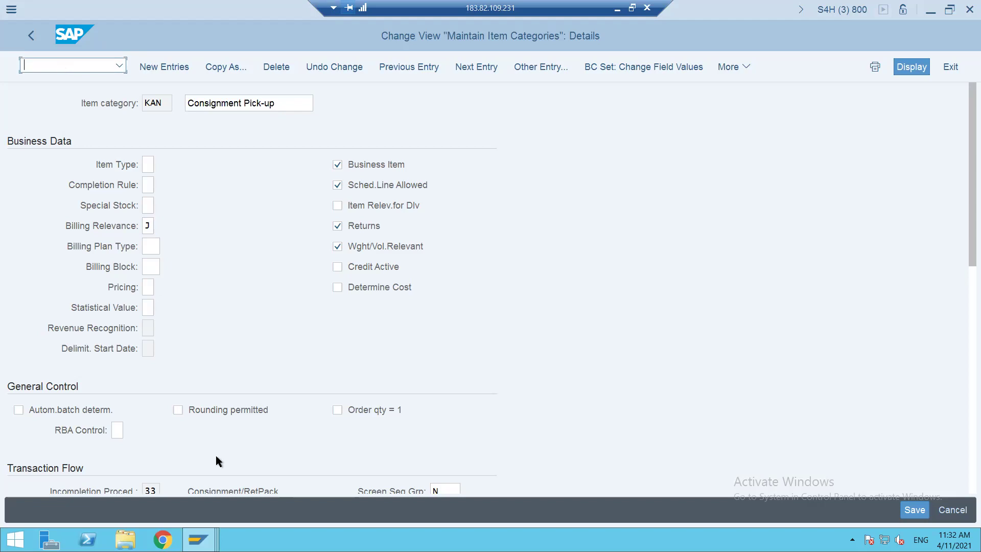
pyautogui.click(202, 536)
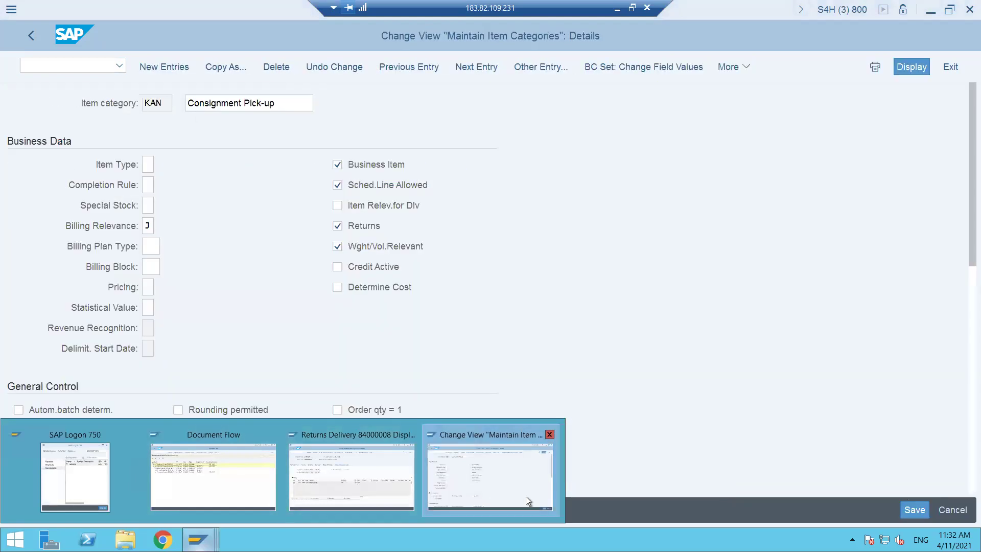
pyautogui.click(525, 495)
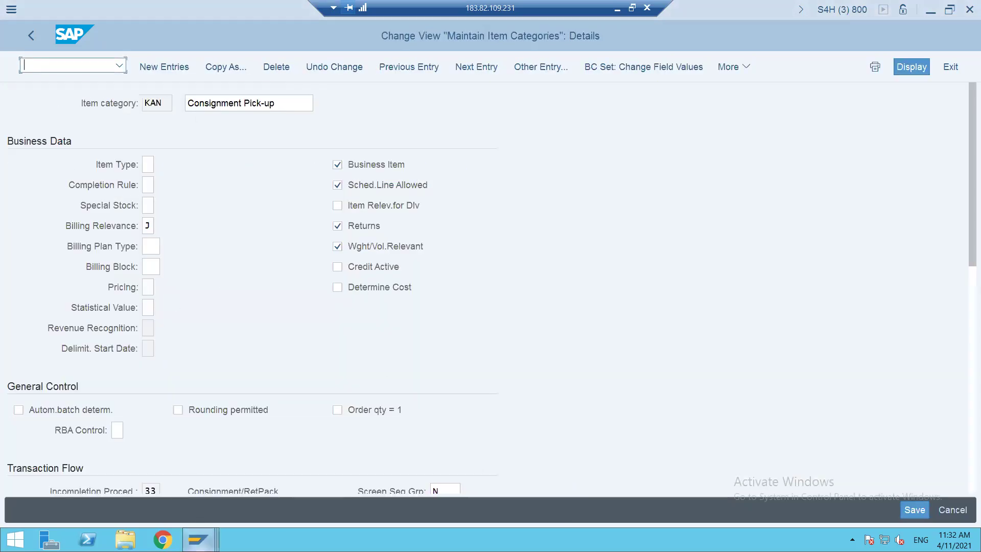
pyautogui.click(199, 544)
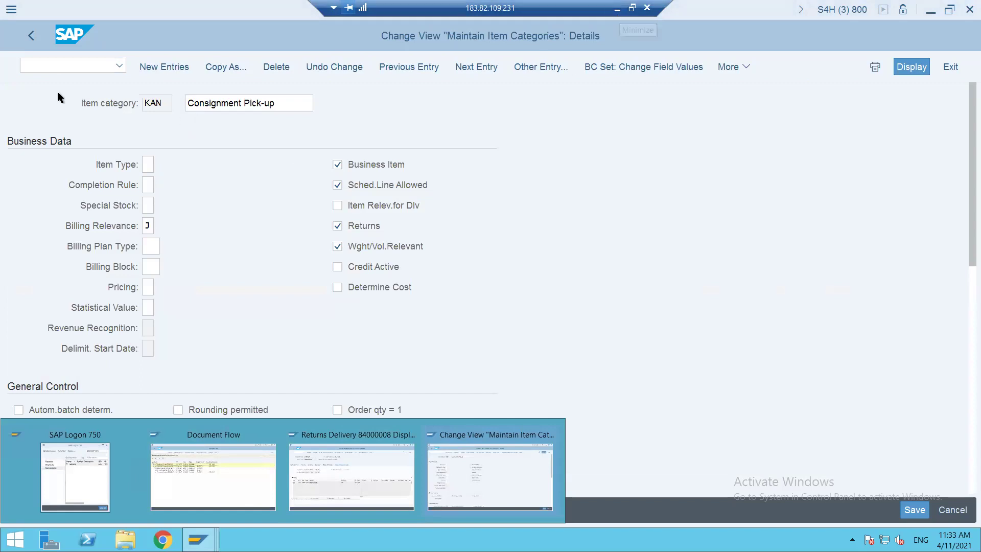
# Run transaction SE16N to open the general table display for table VBAK
pyautogui.click(59, 68)
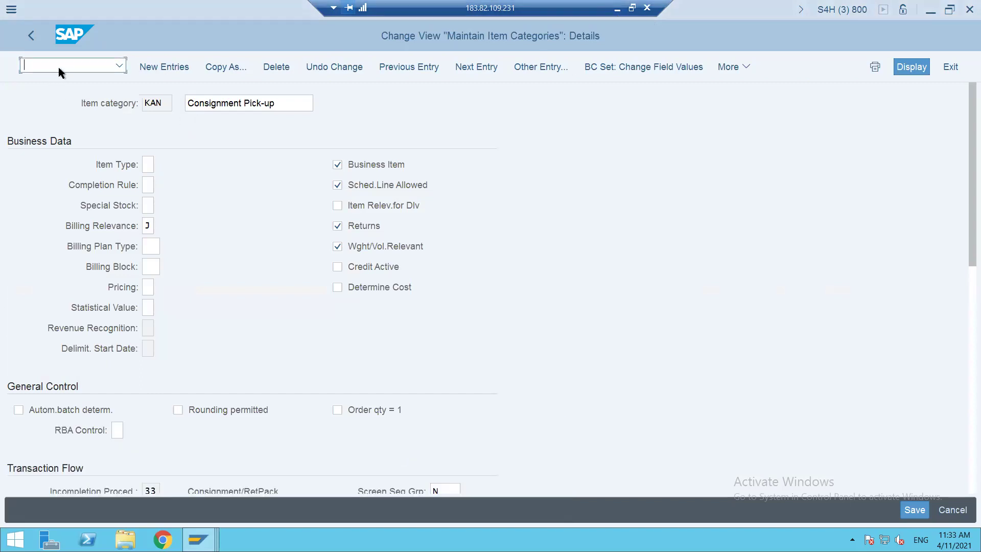
pyautogui.write('/NVOV')
pyautogui.press('BackSpace')
pyautogui.press('BackSpace')
pyautogui.press('BackSpace')
pyautogui.write('SE16N')
pyautogui.press('Return')
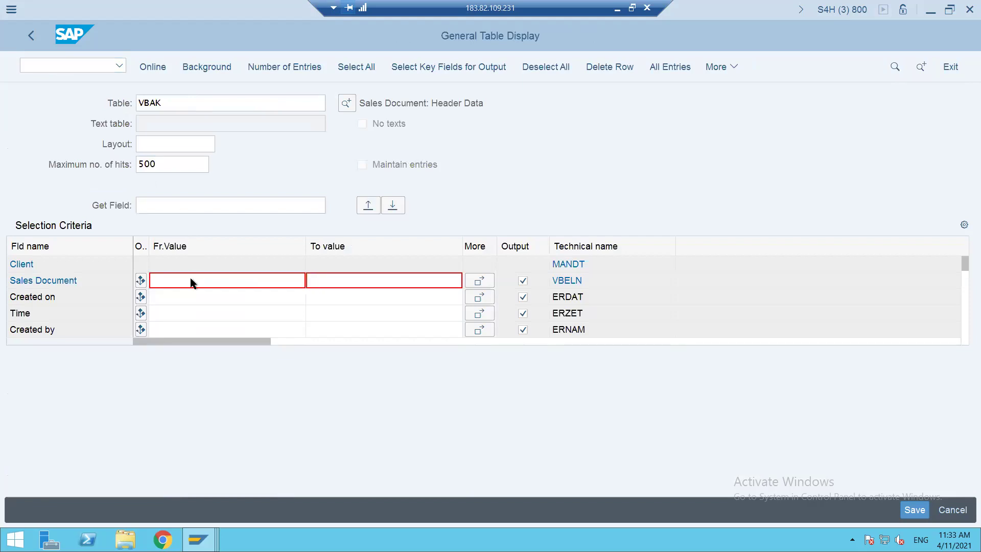
# Find the field VKORG in the selection criteria and restrict the sales organization to GSD1 and the distribution channel to GW
pyautogui.hotkey('ctrl', 'f')
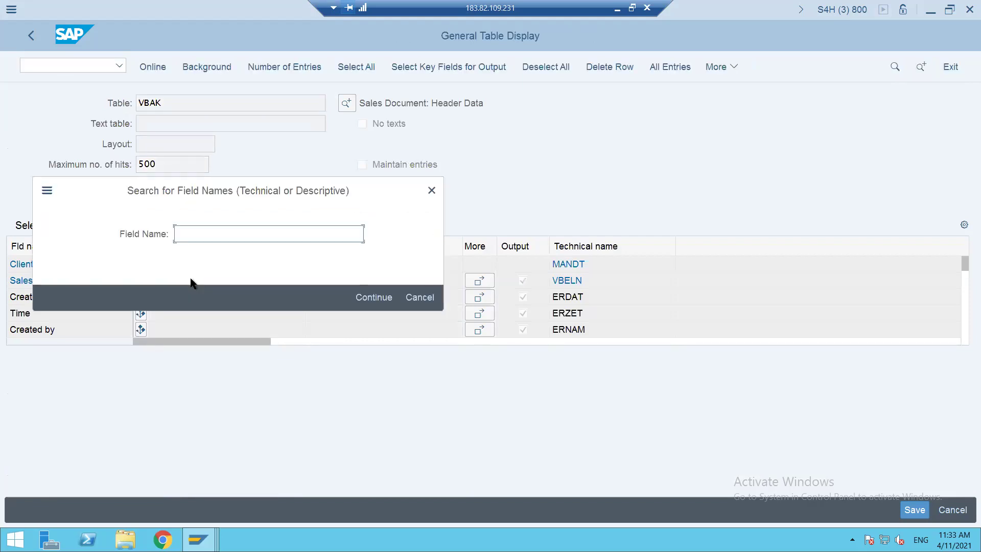
pyautogui.write('VKORG')
pyautogui.press('Return')
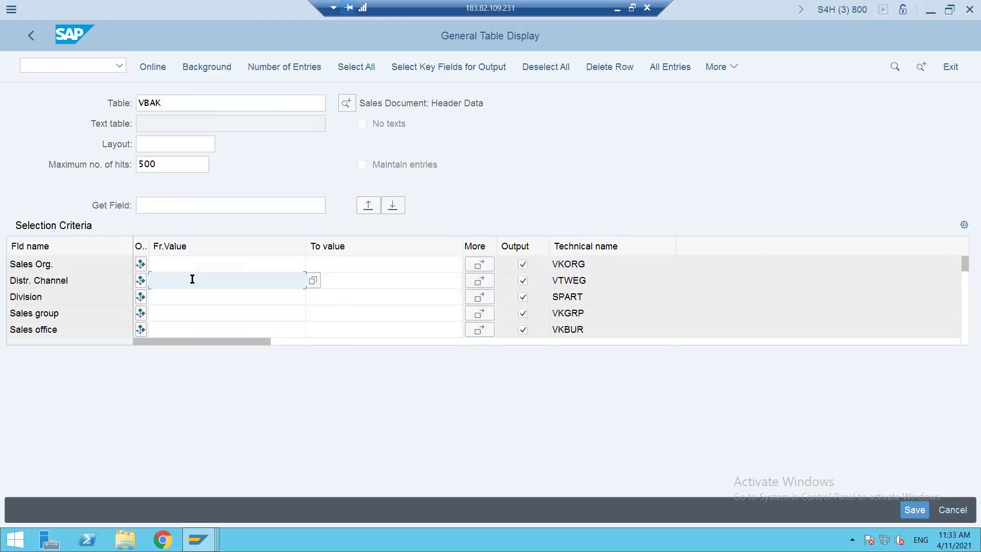
pyautogui.click(170, 262)
pyautogui.click(169, 263)
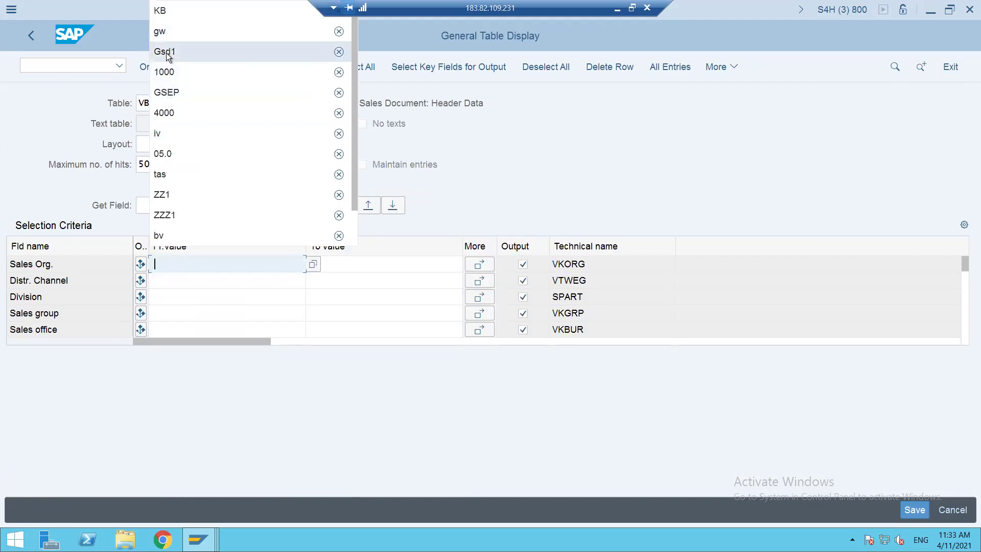
pyautogui.click(167, 53)
pyautogui.click(154, 279)
pyautogui.write('G')
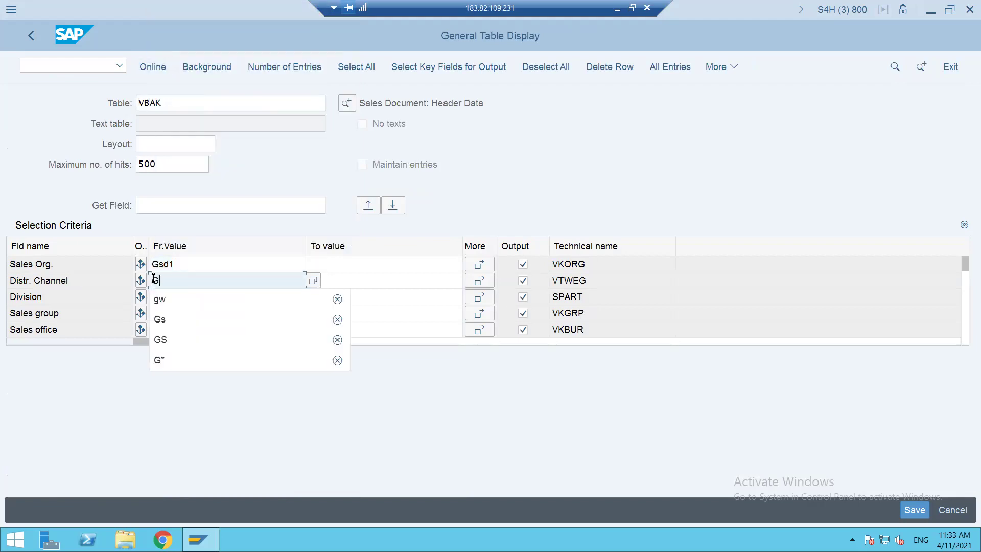
pyautogui.write('w')
pyautogui.press('Return')
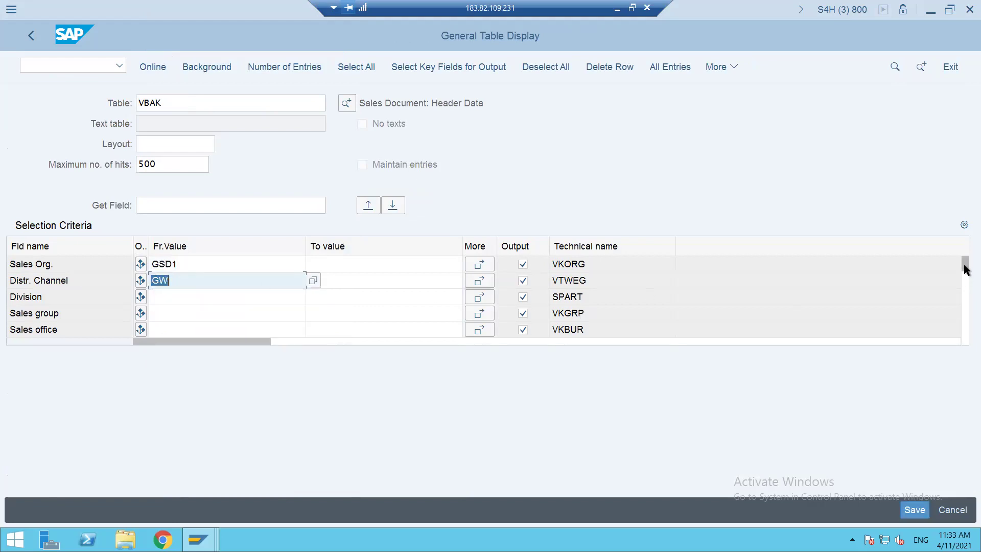
# Restrict the creation date to 12.04.2021 and run the VBAK selection online
pyautogui.moveTo(965, 269); pyautogui.dragTo(964, 260)
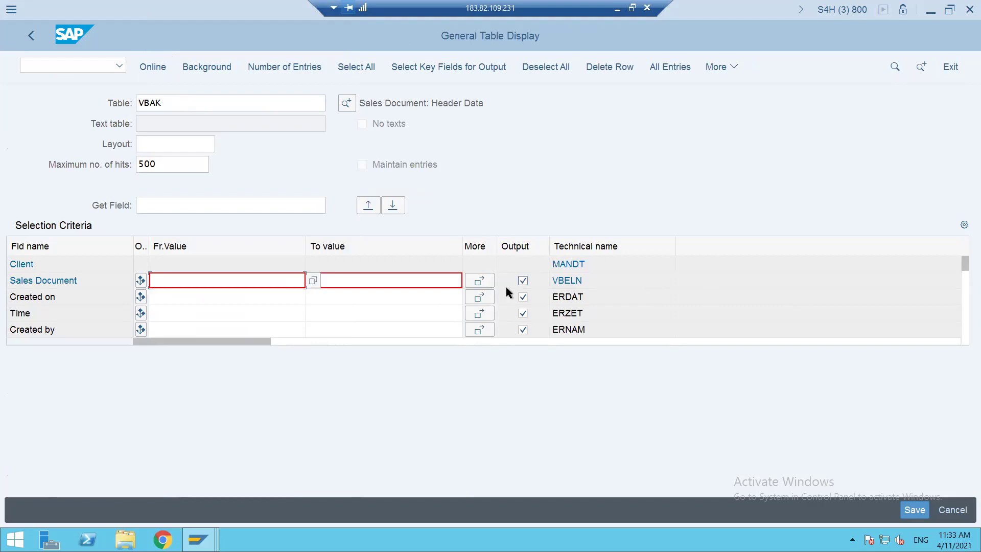
pyautogui.click(288, 294)
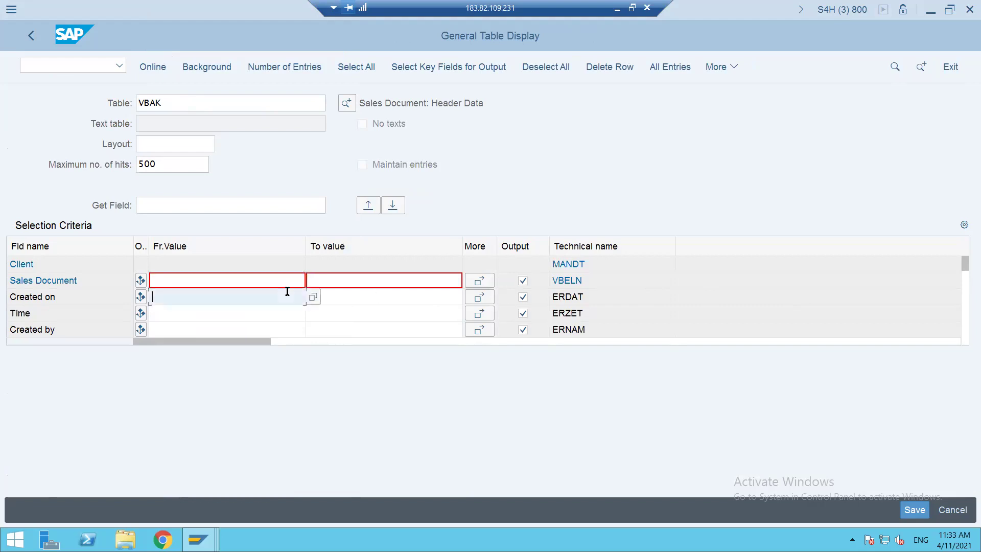
pyautogui.click(312, 296)
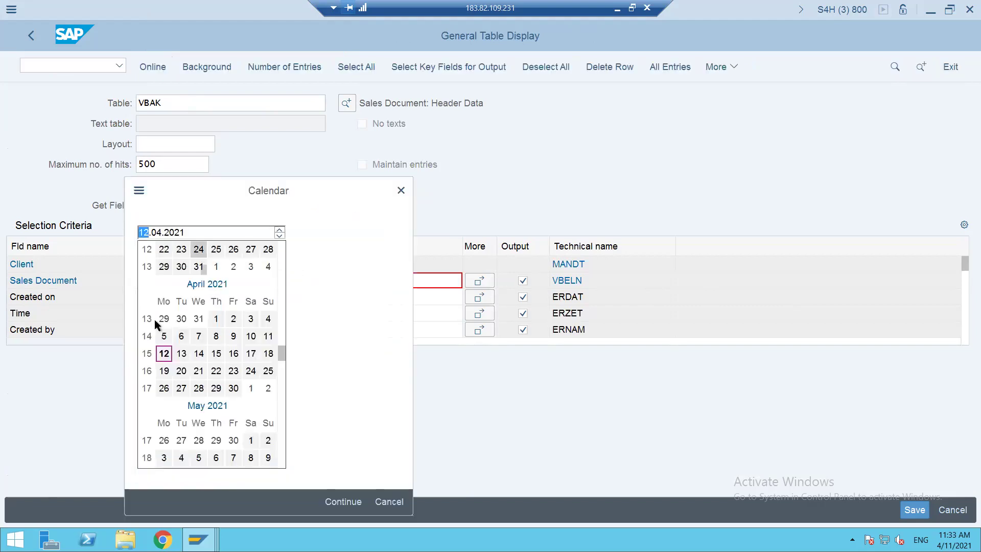
pyautogui.doubleClick(163, 353)
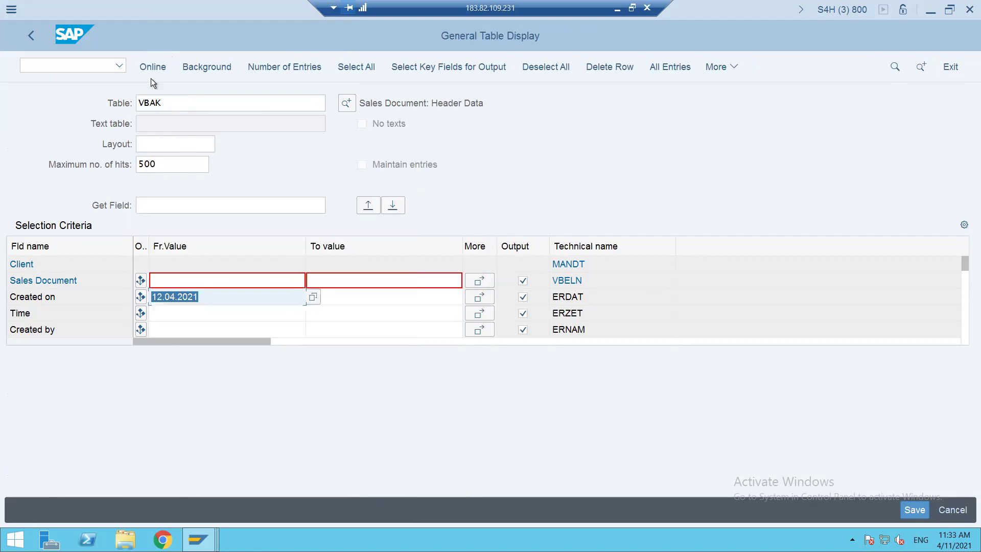
pyautogui.click(152, 67)
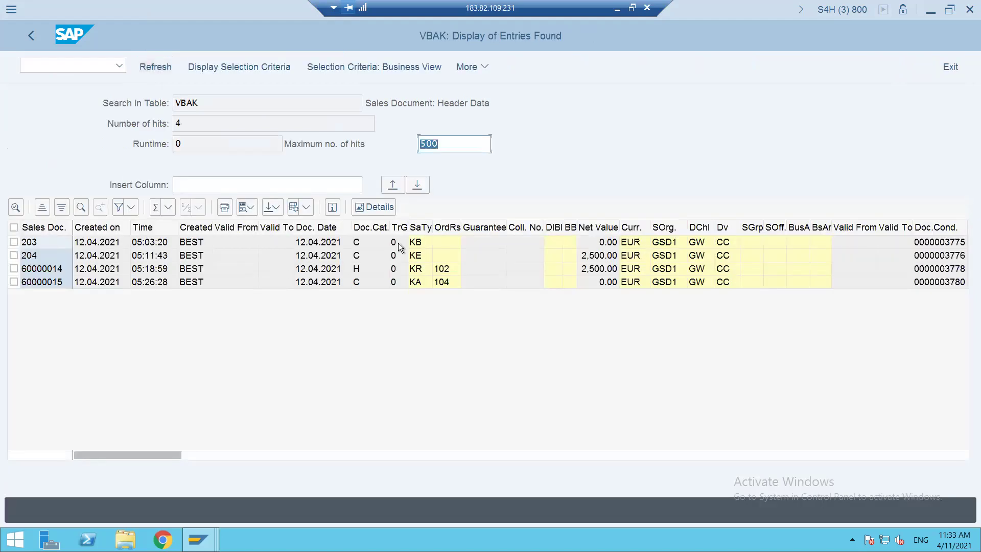
# Examine the sales document types of the VBAK entries and widen the Customer Reference column to read their references
pyautogui.click(420, 230)
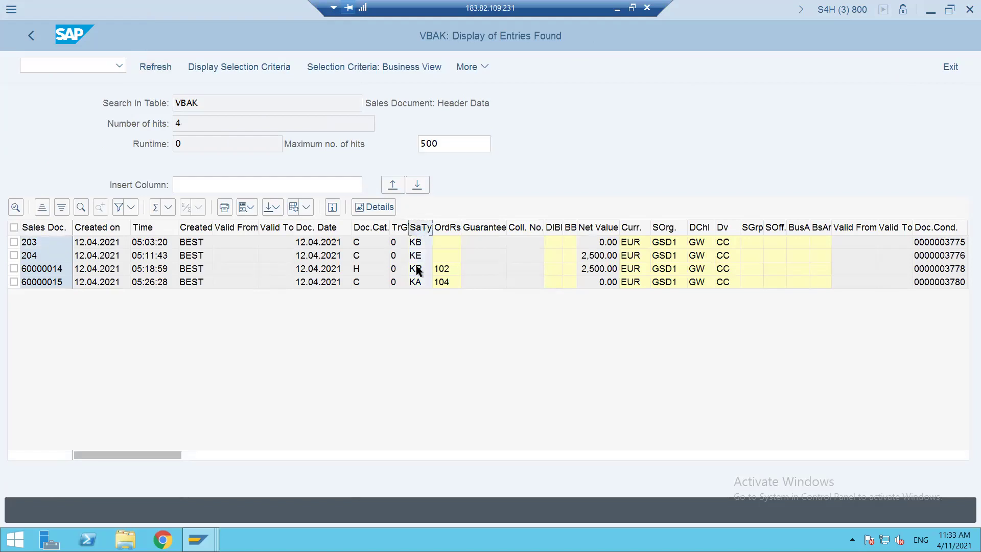
pyautogui.click(413, 246)
pyautogui.click(415, 256)
pyautogui.click(414, 270)
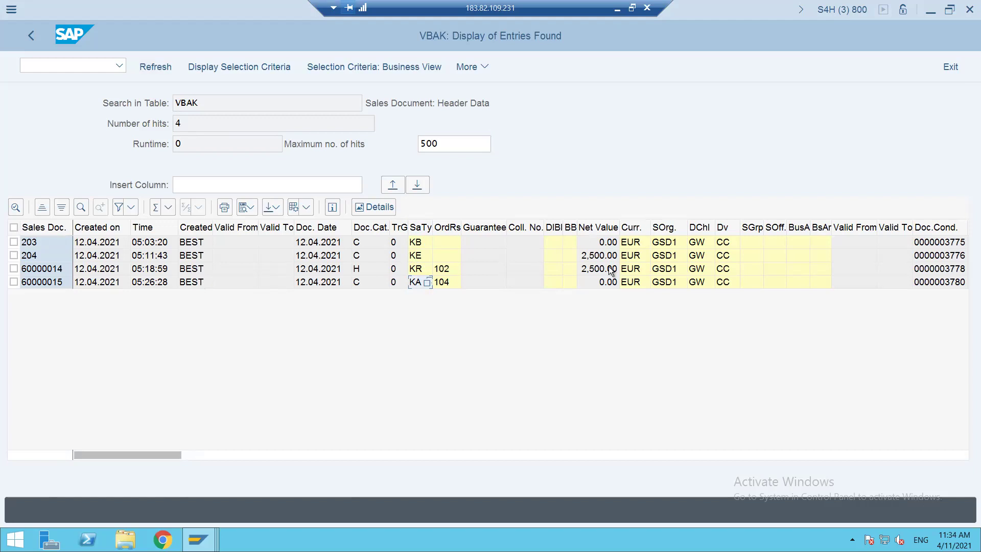
pyautogui.click(208, 455)
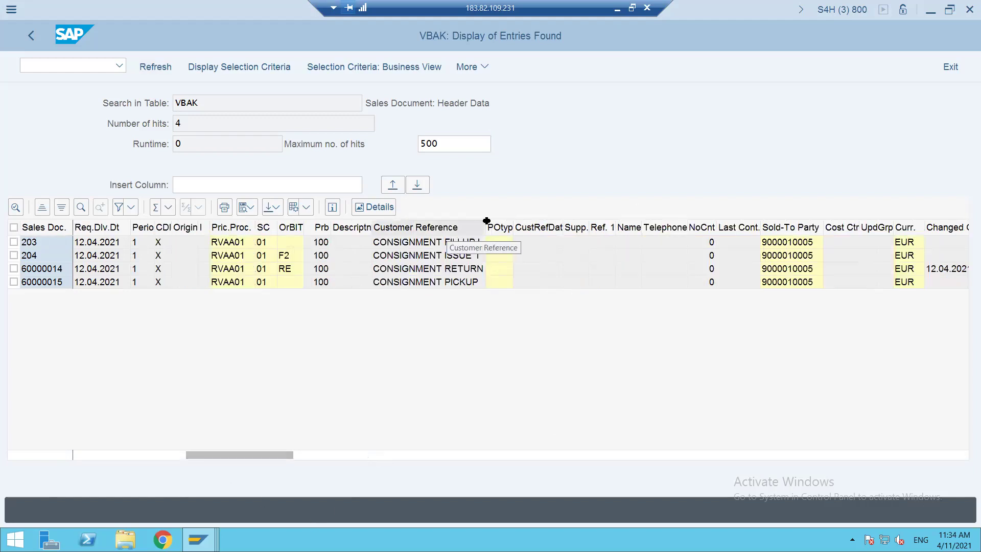
pyautogui.moveTo(486, 225); pyautogui.dragTo(566, 225)
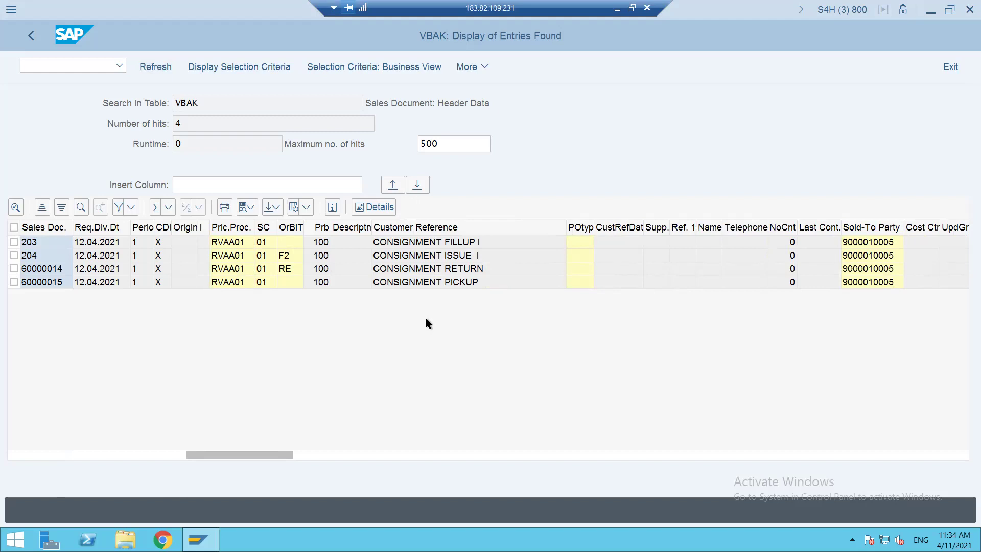
# Return to the sales document type column of the VBAK entries and select it
pyautogui.click(93, 456)
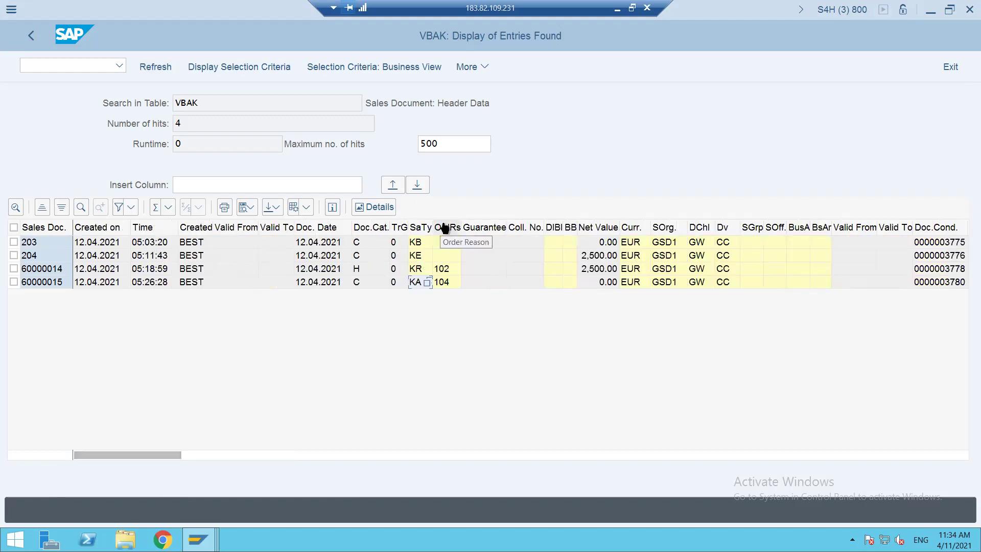
pyautogui.click(417, 229)
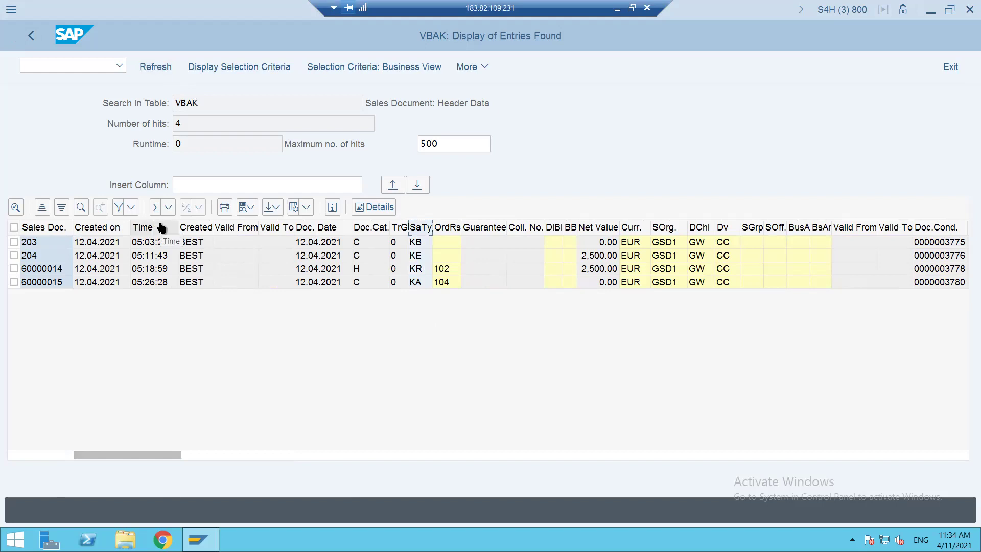
# Switch to the Excel business process list and enter WON as the status of CONSIGNMENT SALES in H20
pyautogui.click(620, 9)
pyautogui.click(113, 516)
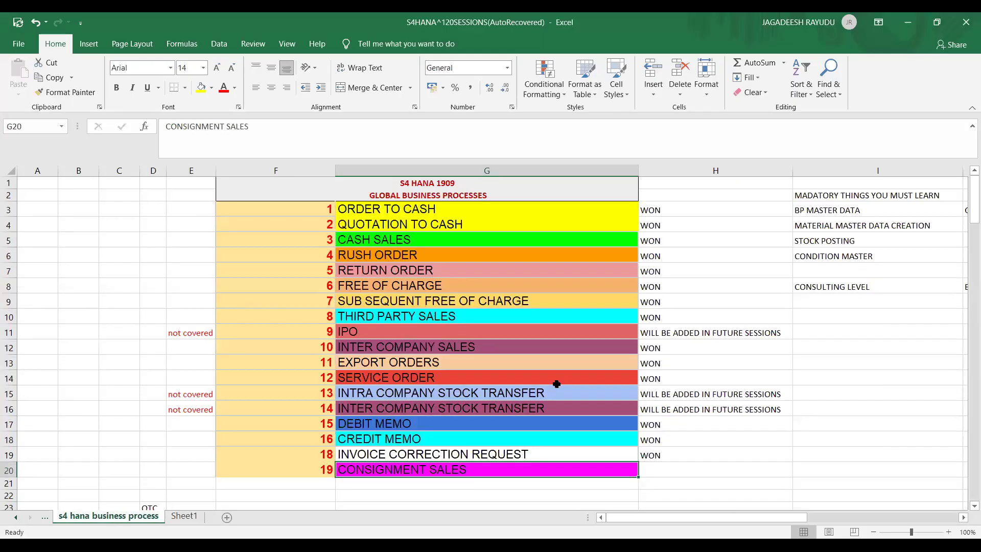
pyautogui.click(664, 471)
pyautogui.write('W')
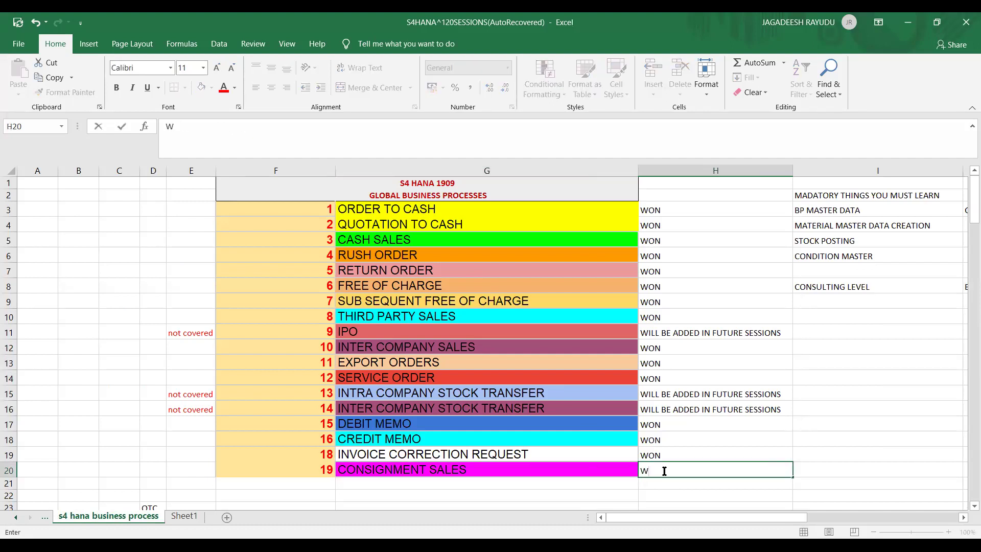
pyautogui.write('ON')
pyautogui.click(672, 380)
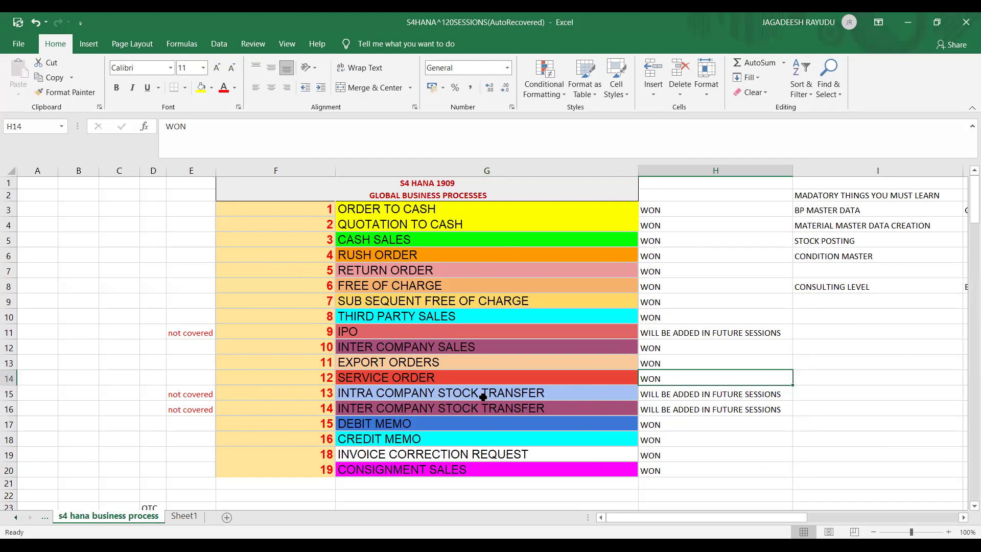
# Examine the business process list, comparing the statuses of export orders, IPO and the intra and inter company stock transfers
pyautogui.click(404, 363)
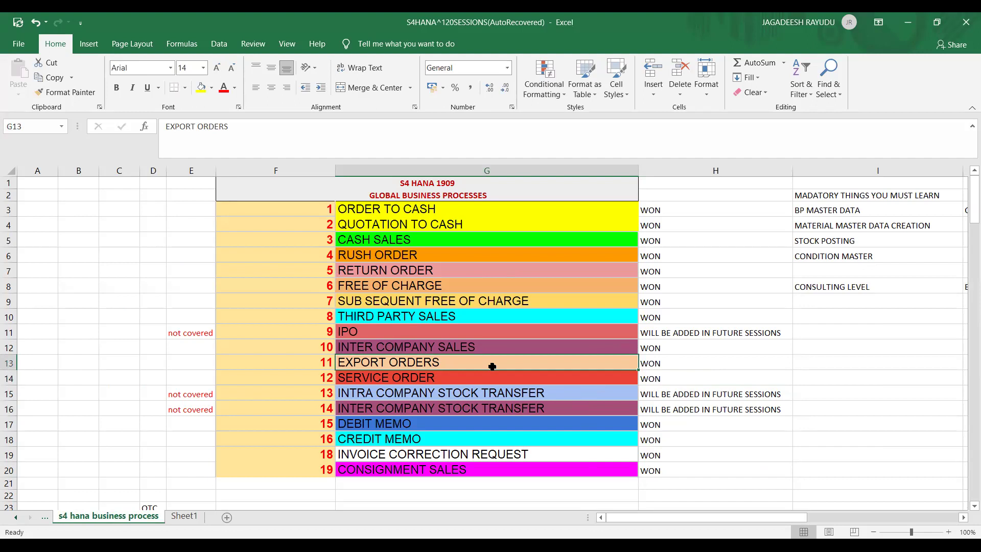
pyautogui.click(641, 363)
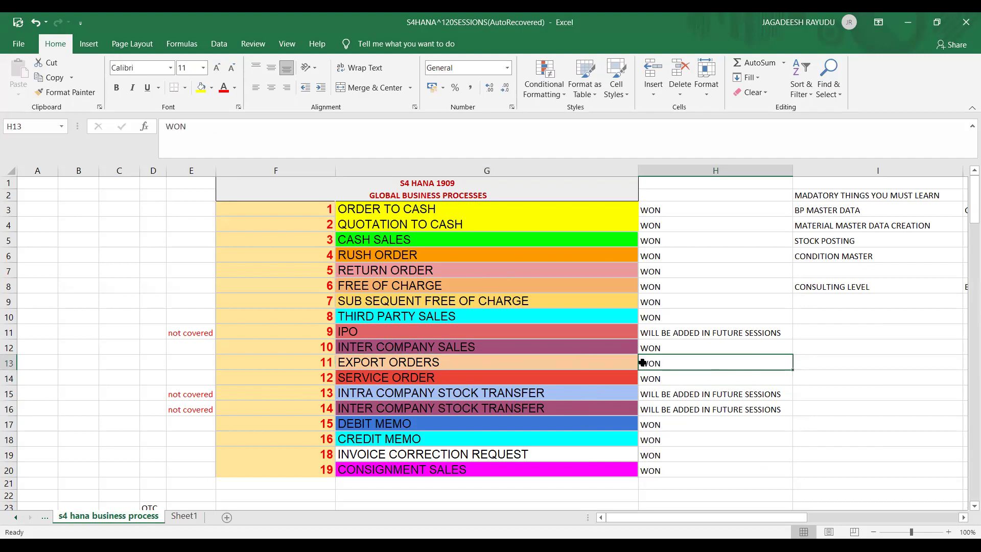
pyautogui.click(559, 357)
pyautogui.click(648, 363)
pyautogui.click(603, 359)
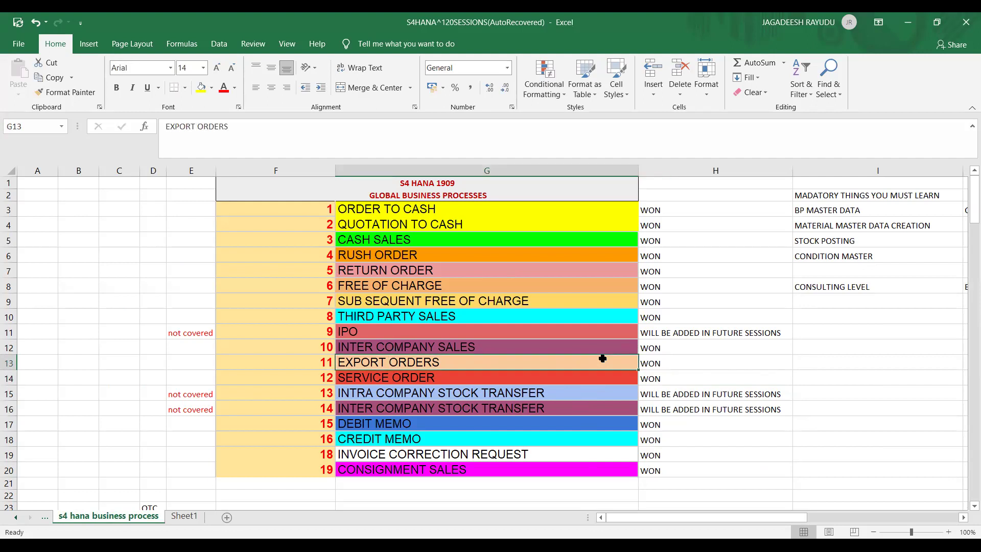
pyautogui.click(653, 364)
pyautogui.click(582, 365)
pyautogui.click(659, 364)
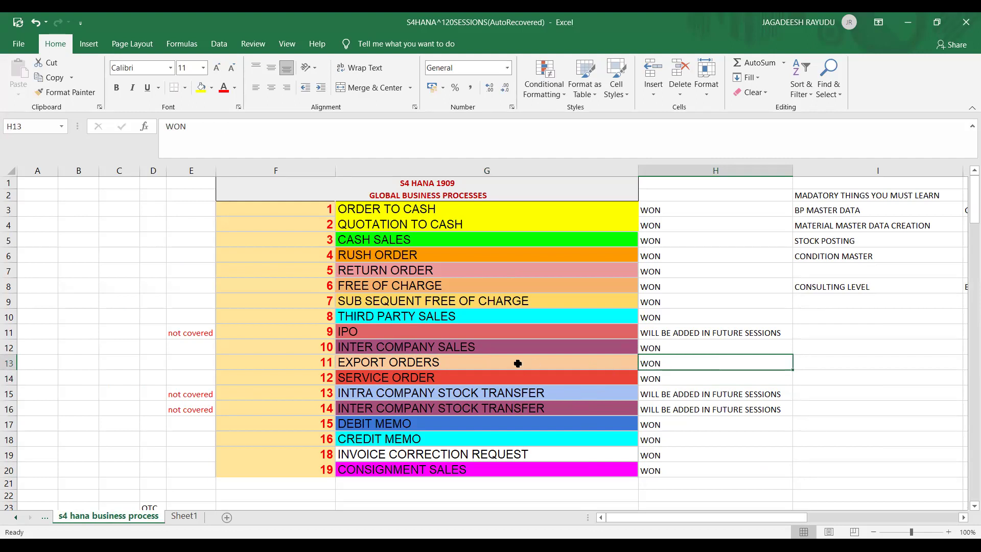
pyautogui.click(489, 358)
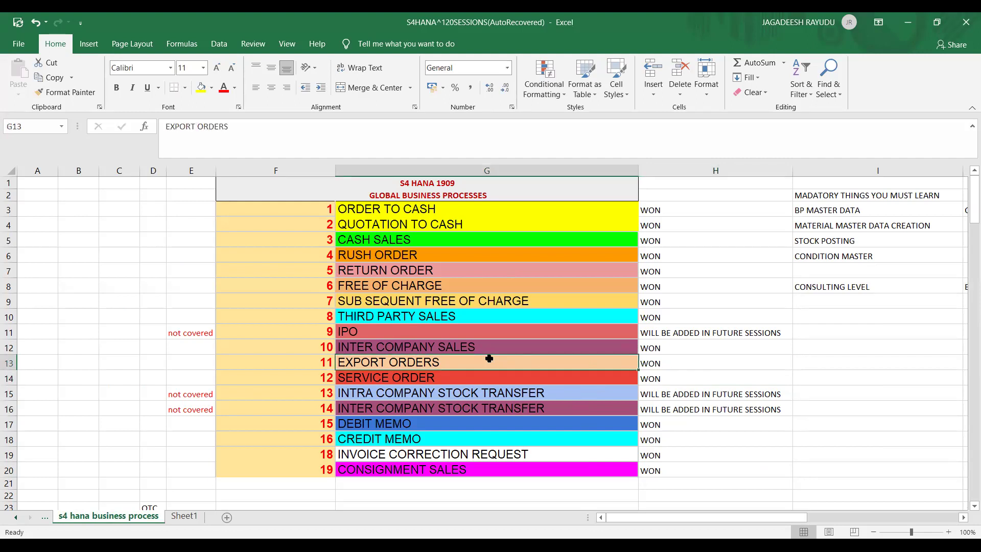
pyautogui.click(643, 359)
pyautogui.click(514, 357)
pyautogui.click(530, 393)
pyautogui.click(528, 407)
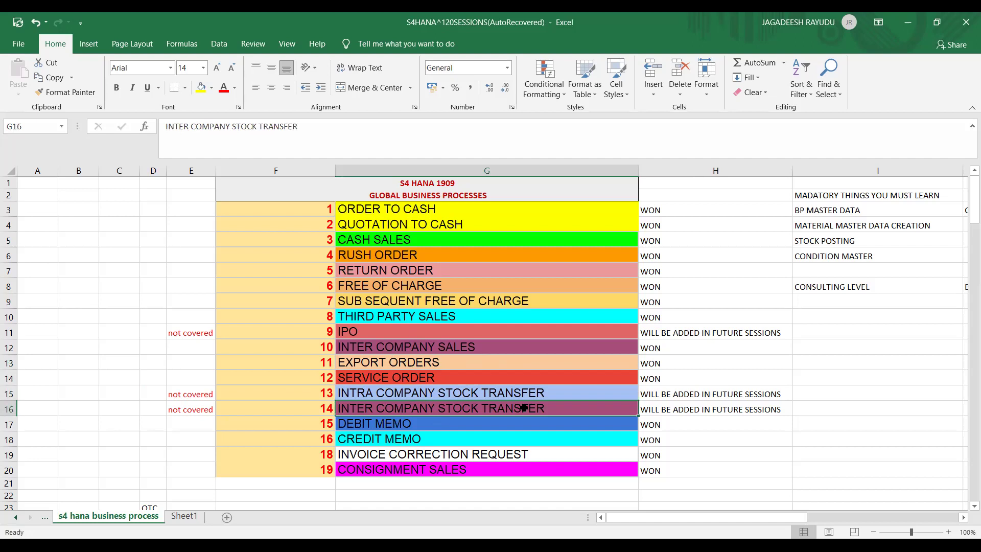
pyautogui.click(519, 392)
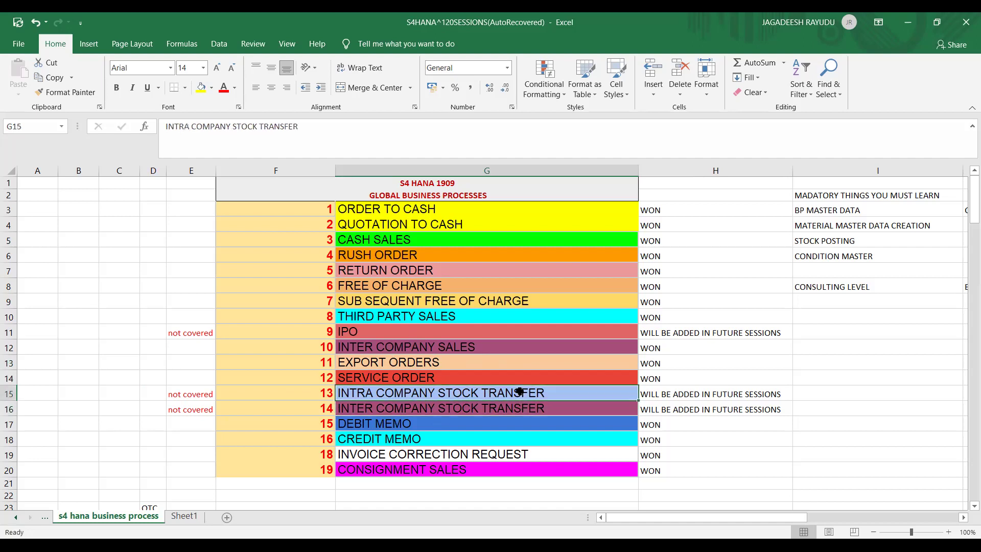
pyautogui.click(498, 331)
pyautogui.click(494, 412)
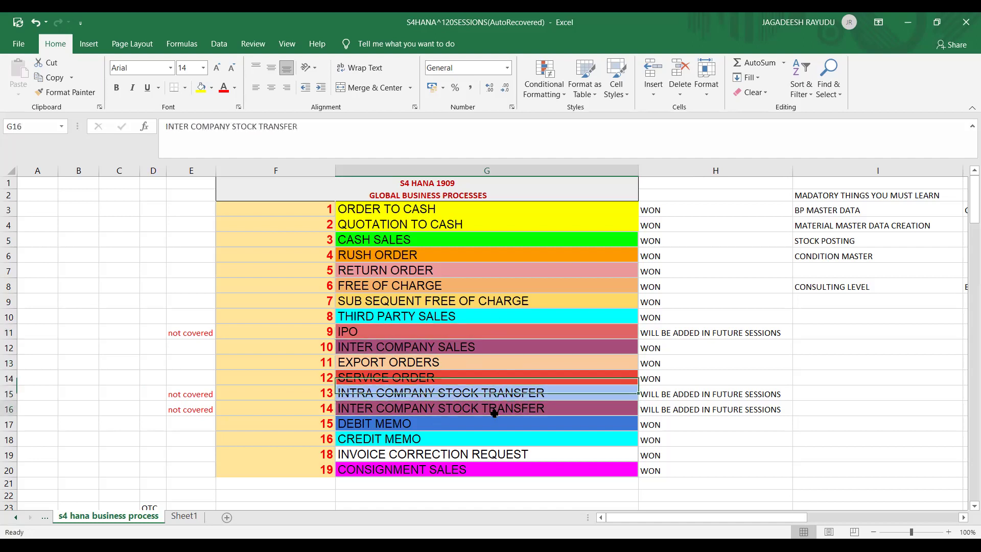
pyautogui.click(489, 395)
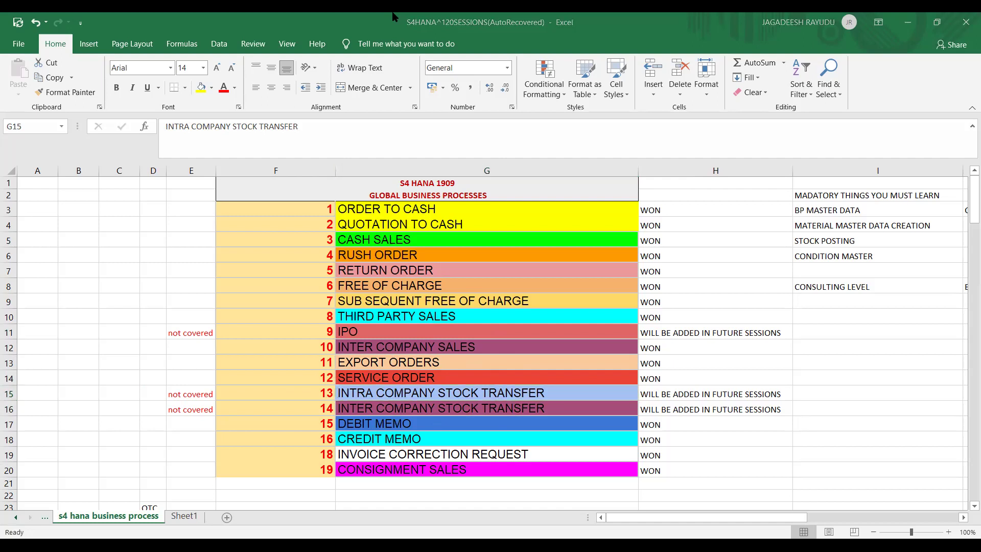
# Switch back to the SAP session and start transaction MIGO with /NMIGO
pyautogui.hotkey('alt', 'Tab')
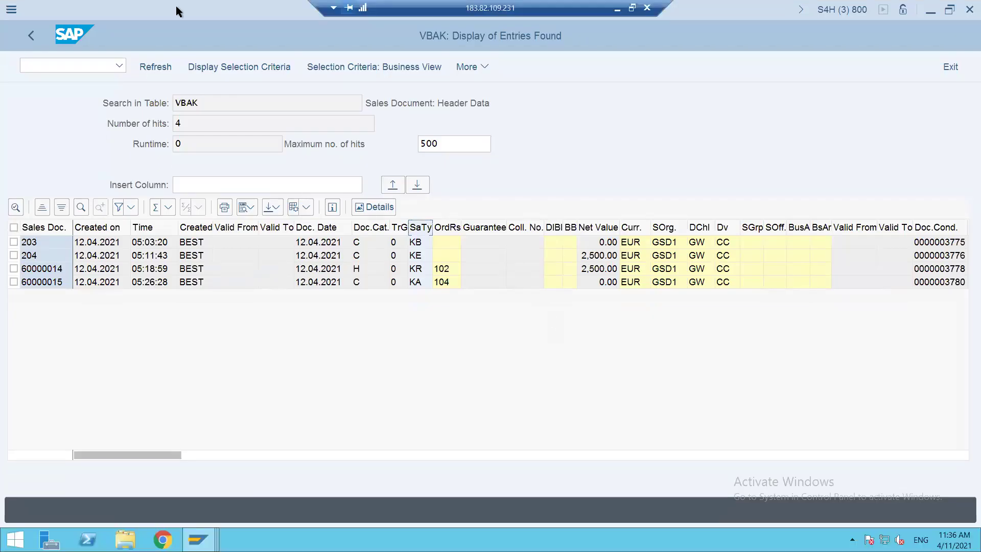
pyautogui.click(74, 66)
pyautogui.write('/NMIGO')
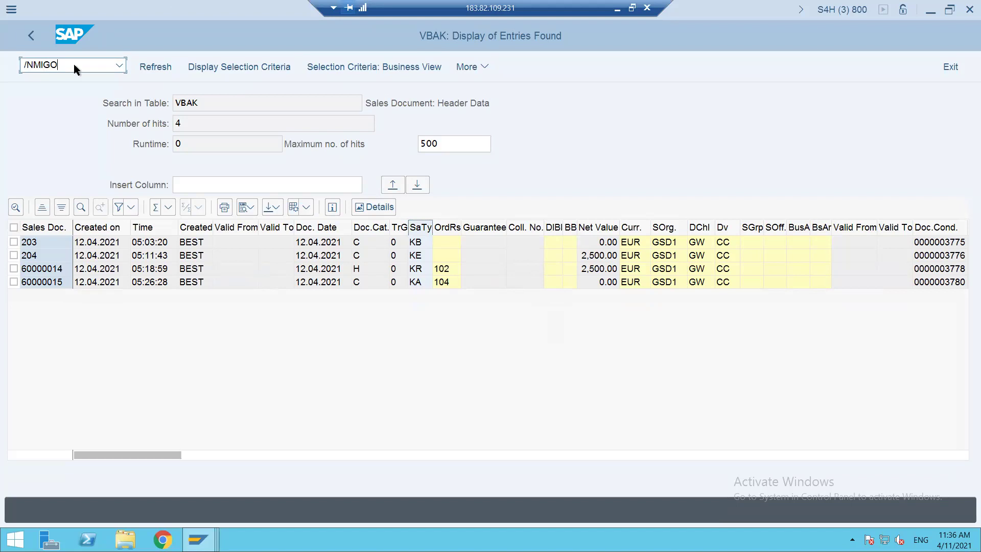
pyautogui.press('Return')
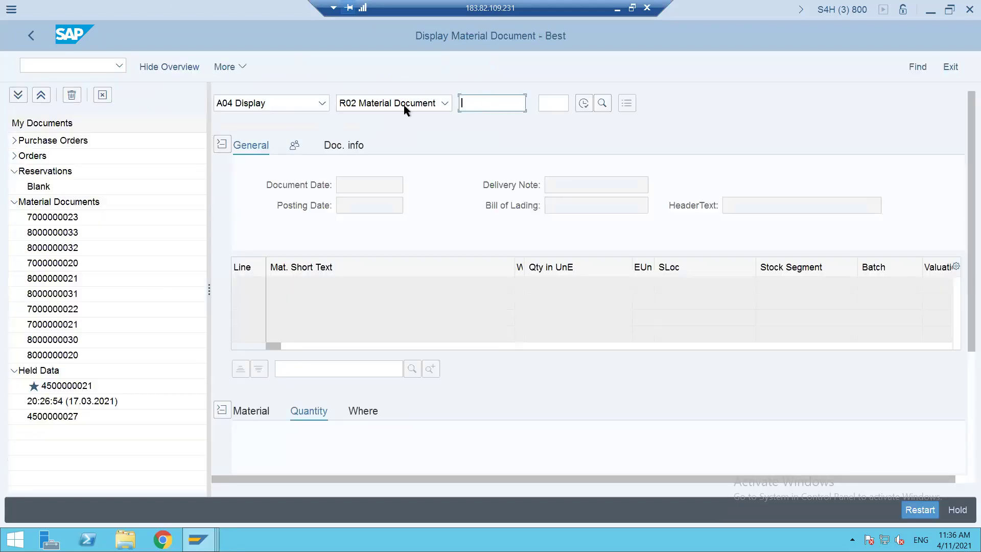
# Set the MIGO transaction to A01 Goods Receipt with reference to R01 Purchase Order
pyautogui.click(322, 102)
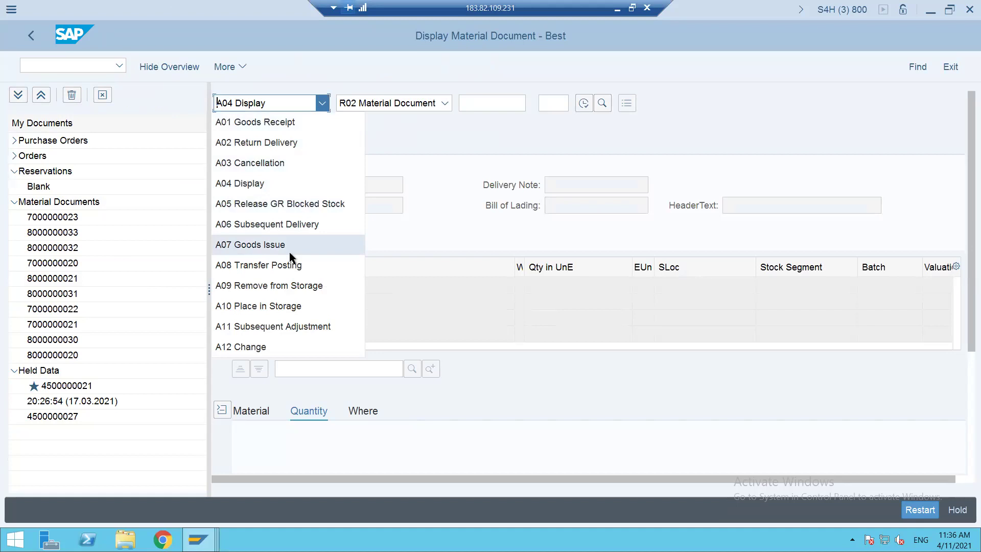
pyautogui.click(290, 127)
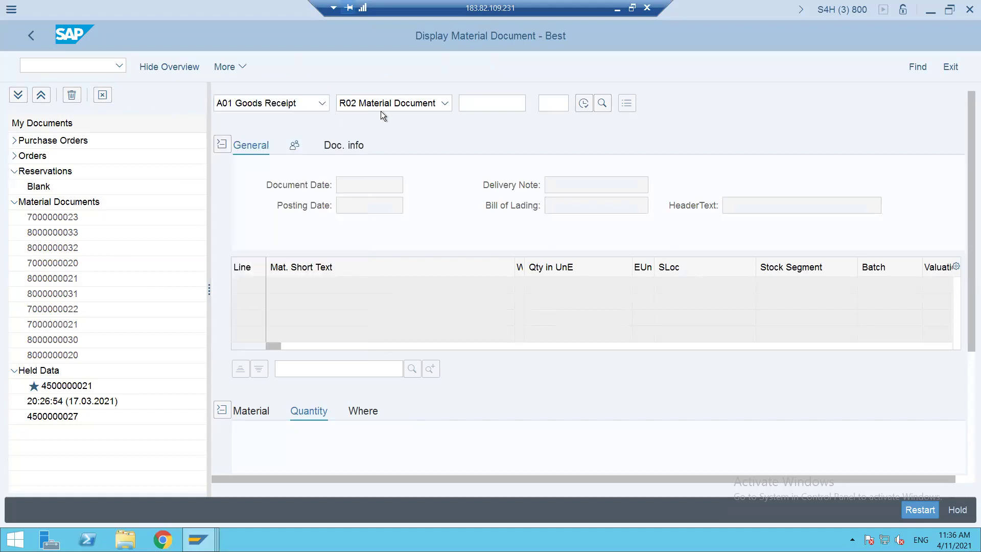
pyautogui.click(445, 103)
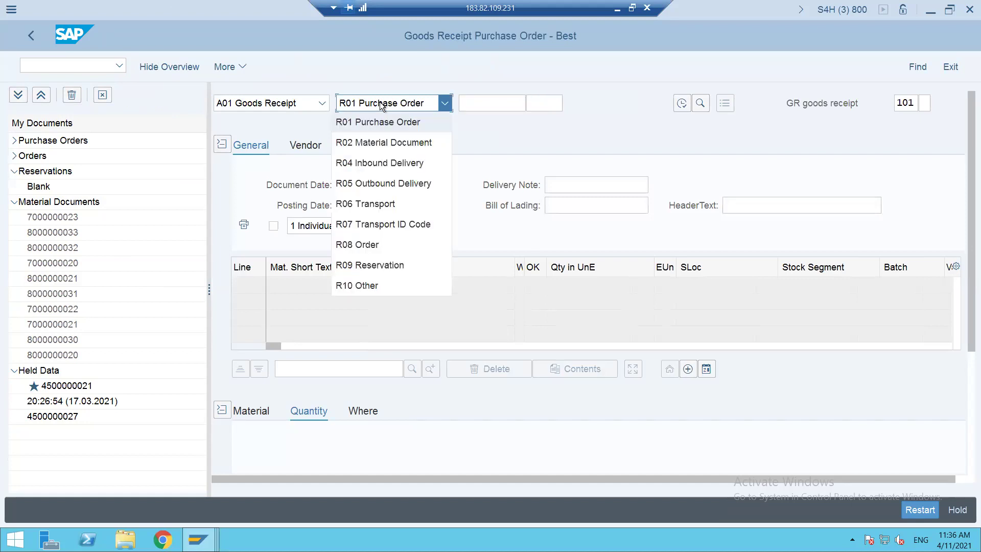
pyautogui.click(491, 104)
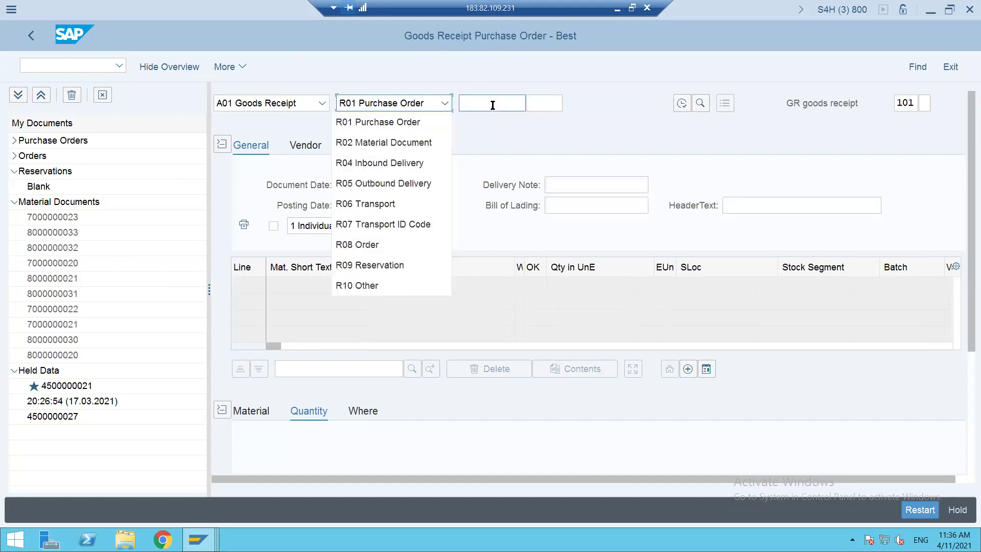
# Try to load a previously used purchase order from the input history for the goods receipt
pyautogui.click(465, 103)
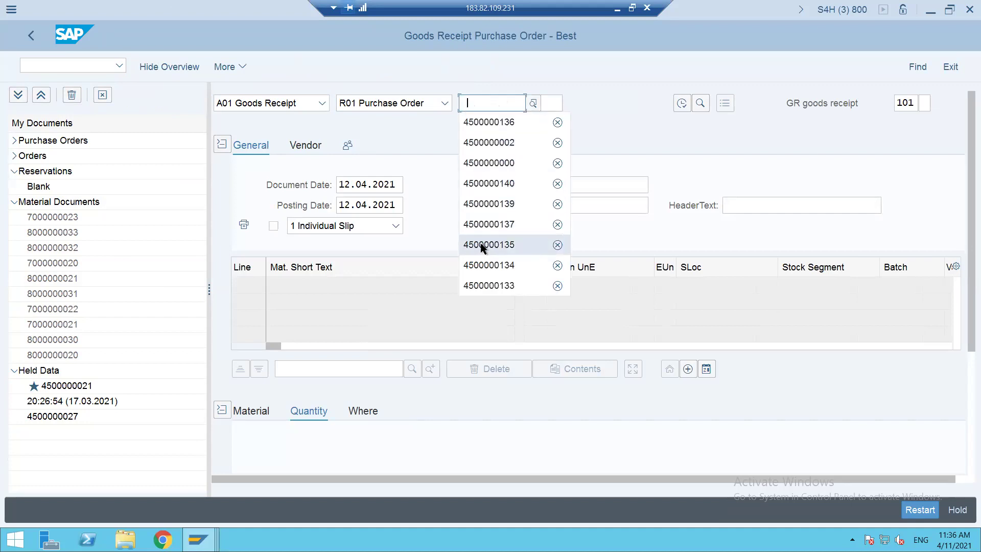
pyautogui.click(480, 244)
pyautogui.press('Return')
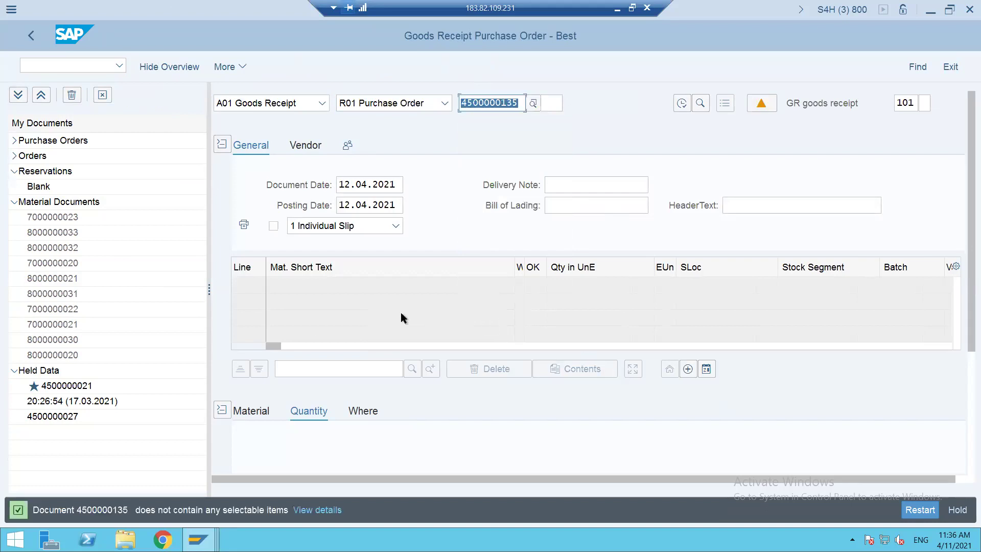
# Replace the purchase order number with the next consecutive one and load its items for the goods receipt
pyautogui.click(520, 104)
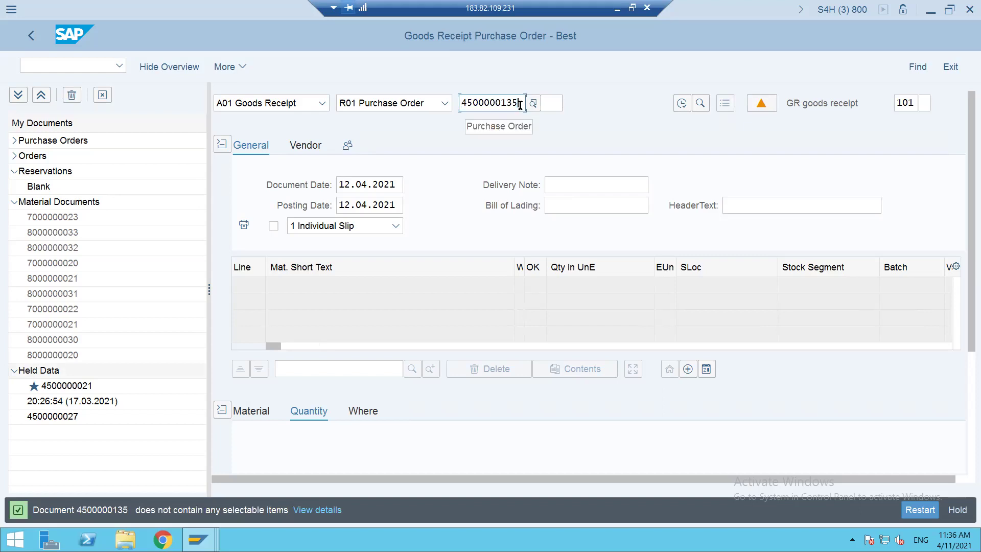
pyautogui.press('BackSpace')
pyautogui.write('6')
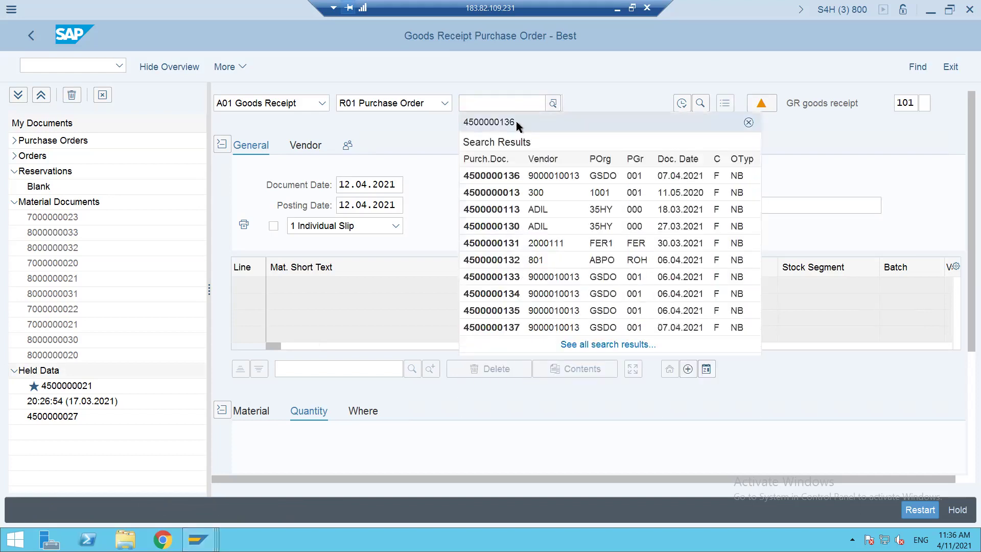
pyautogui.click(516, 124)
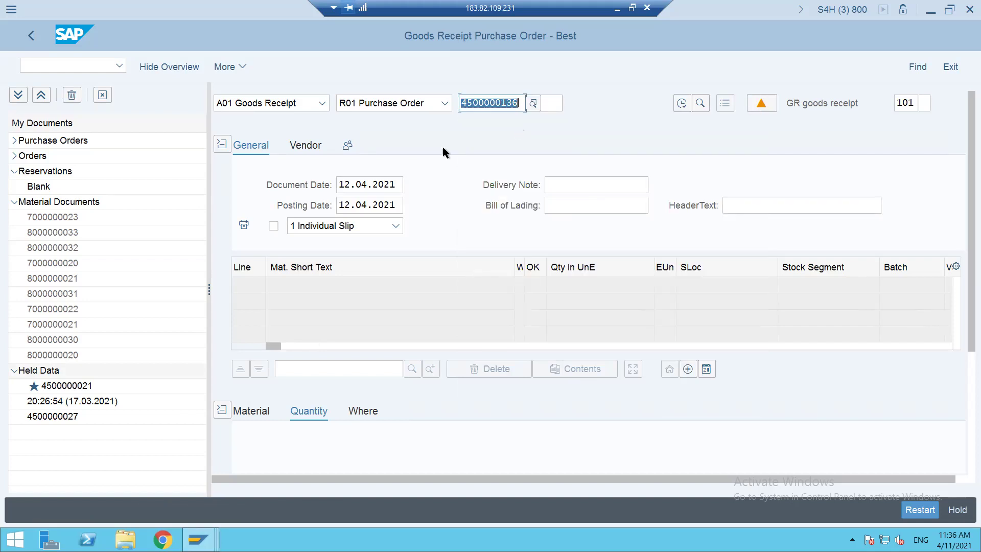
pyautogui.press('Return')
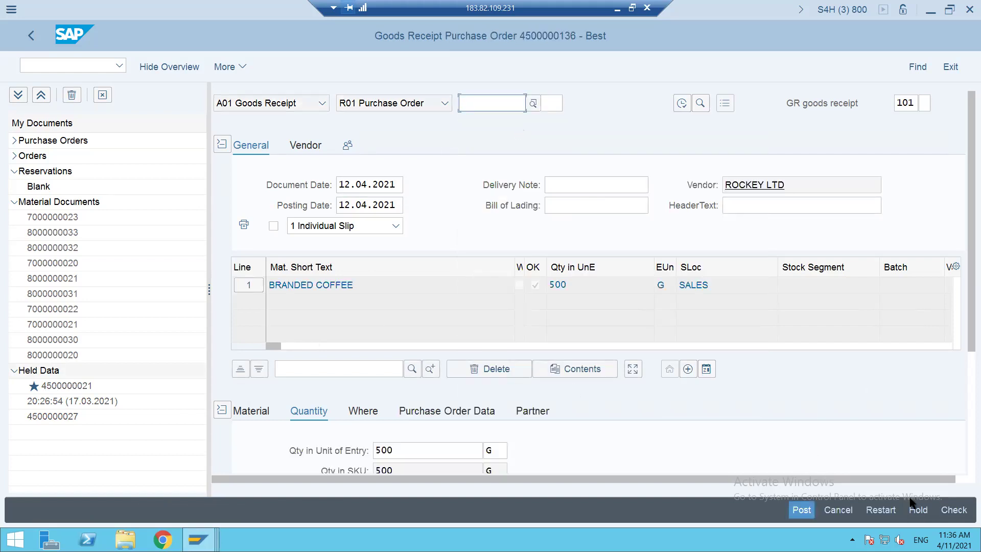
# Check the goods receipt for the 500 G of BRANDED COFFEE and try to post it
pyautogui.click(953, 509)
pyautogui.click(801, 510)
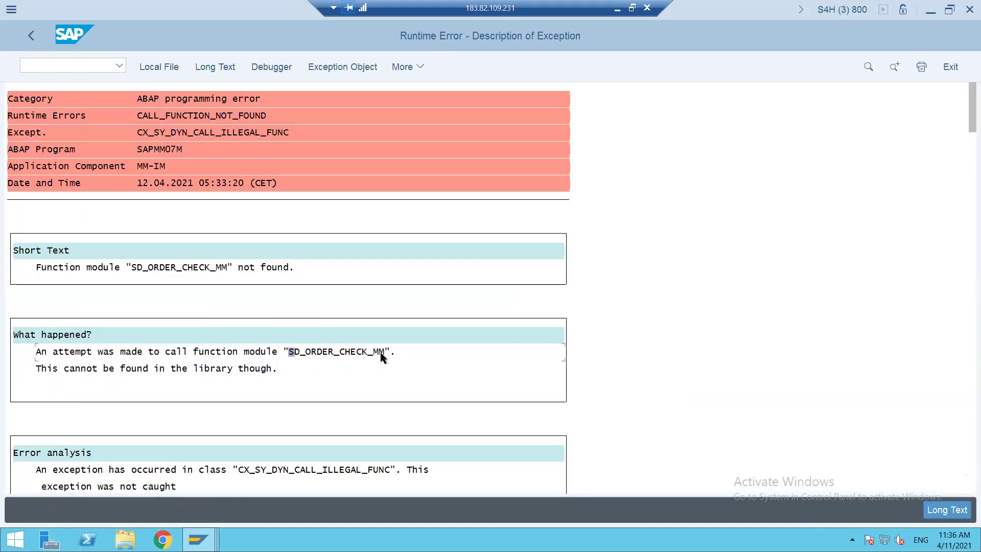
# Examine the runtime error's description down to the source code extract, leave it and switch back to the Excel business process list
pyautogui.moveTo(965, 117); pyautogui.dragTo(968, 308)
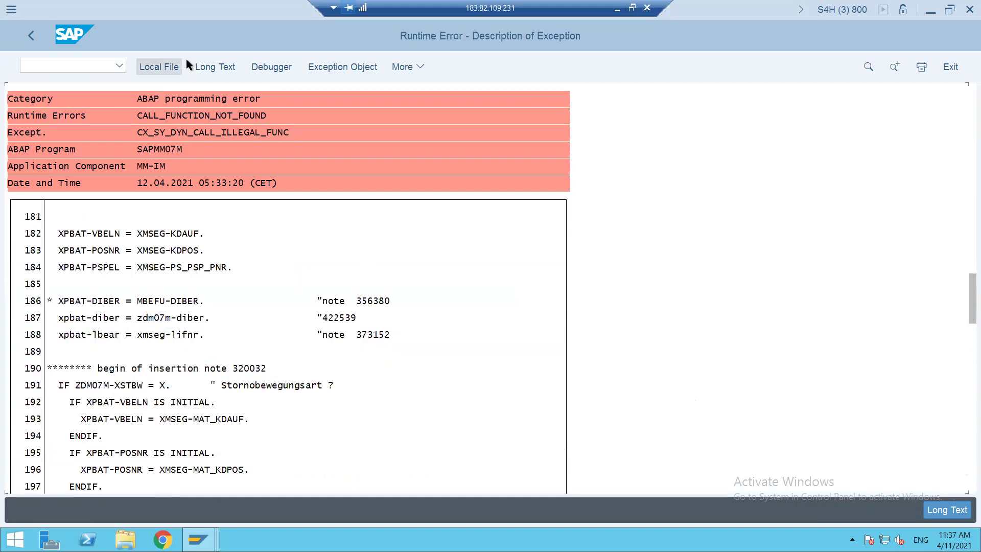
pyautogui.click(21, 35)
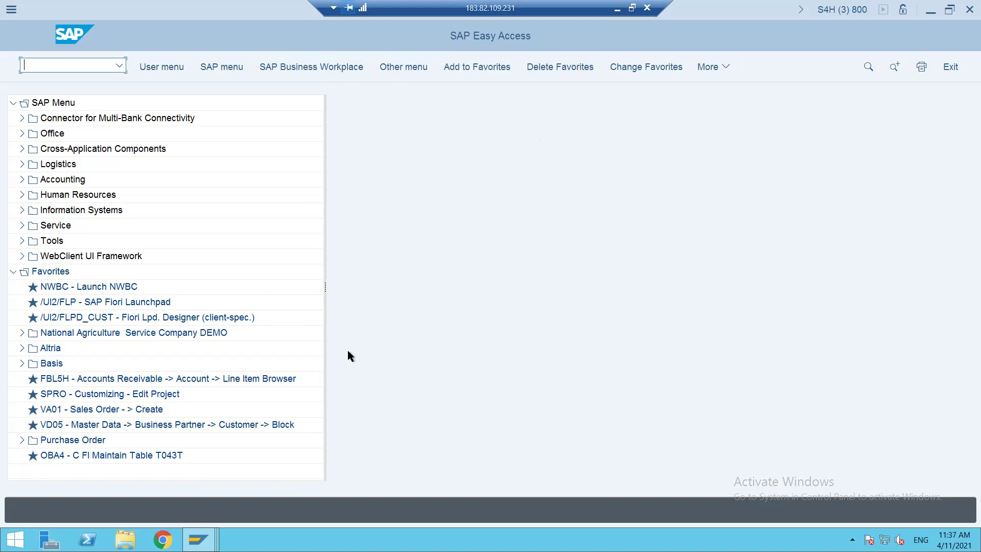
pyautogui.click(618, 10)
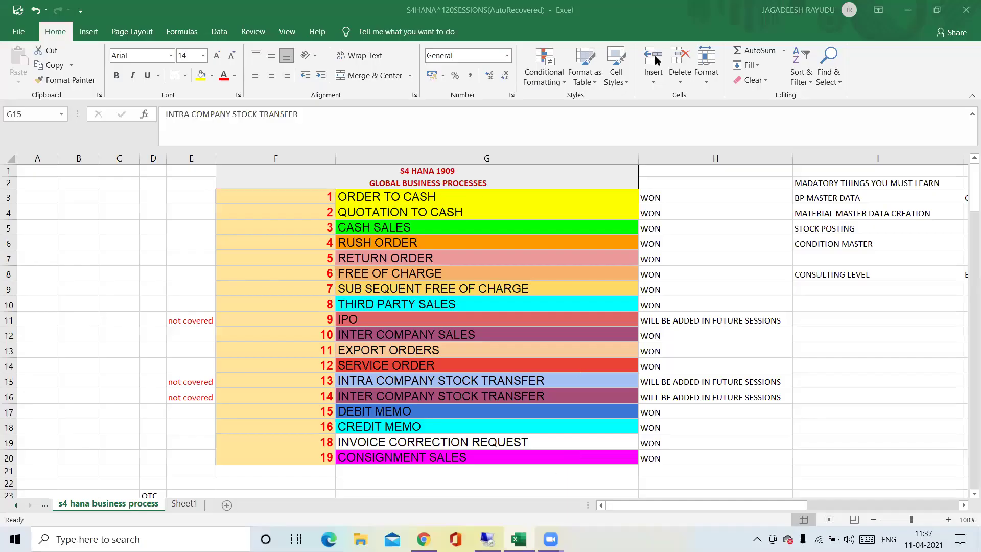